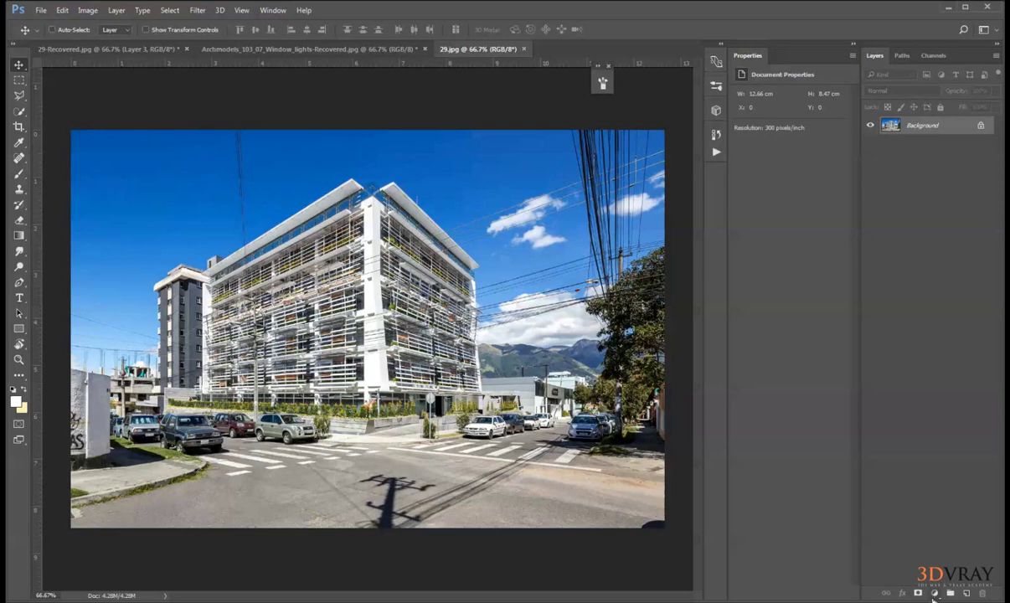
# Add a Brightness/Contrast adjustment layer above the building photo and set its brightness to -100.
pyautogui.click(934, 594)
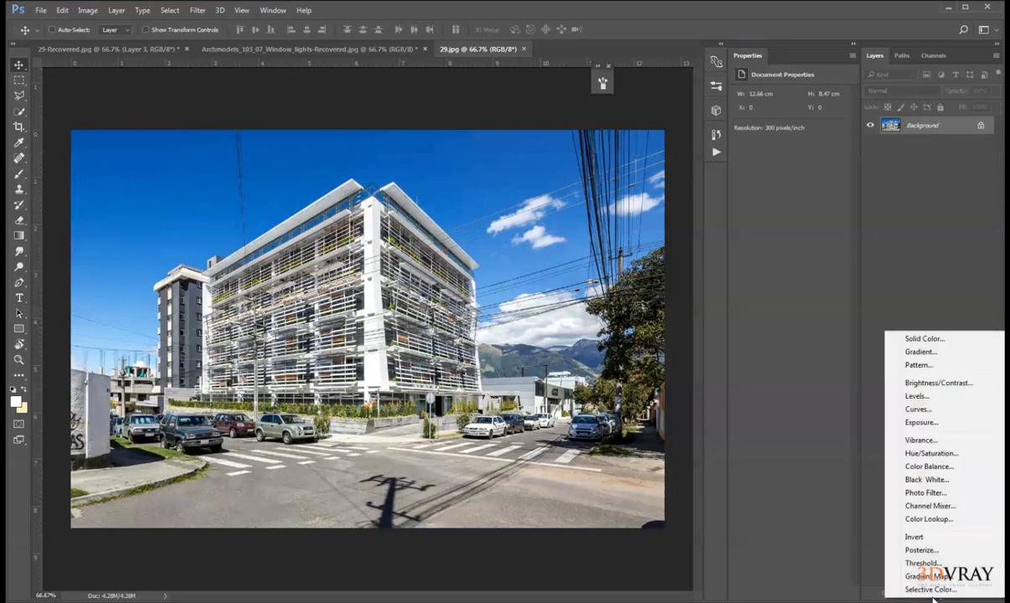
pyautogui.click(928, 388)
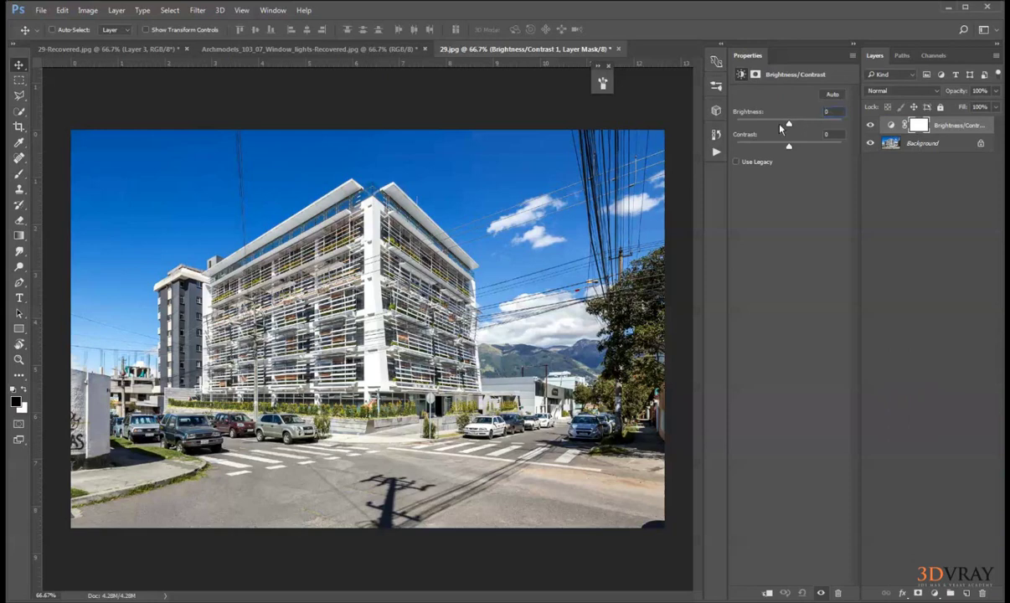
pyautogui.moveTo(794, 126); pyautogui.dragTo(780, 129)
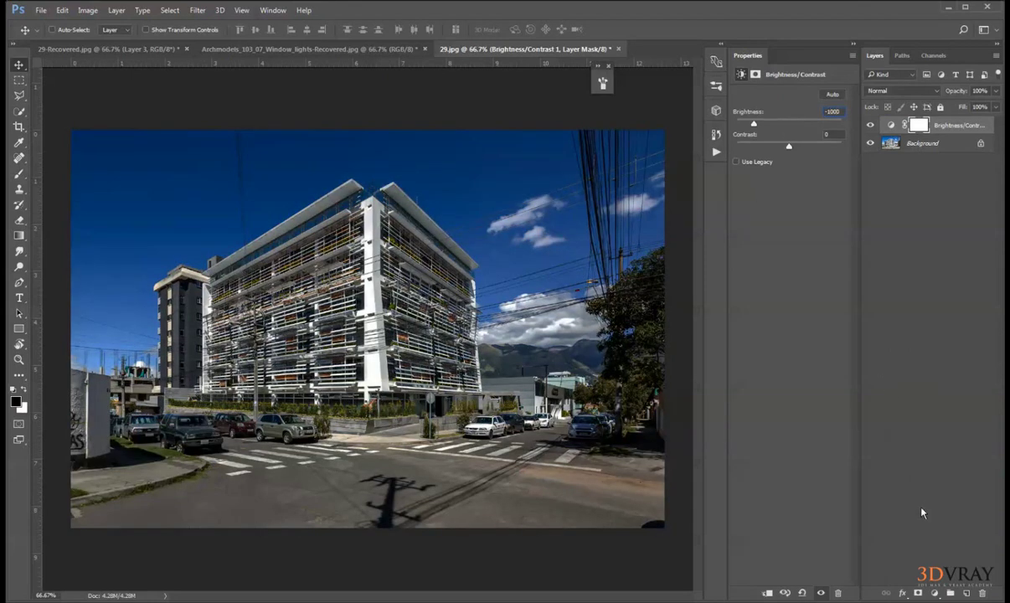
# Add a Photo Filter adjustment layer using Cooling Filter (80), with Preserve Luminosity off and a density of 84%.
pyautogui.click(935, 590)
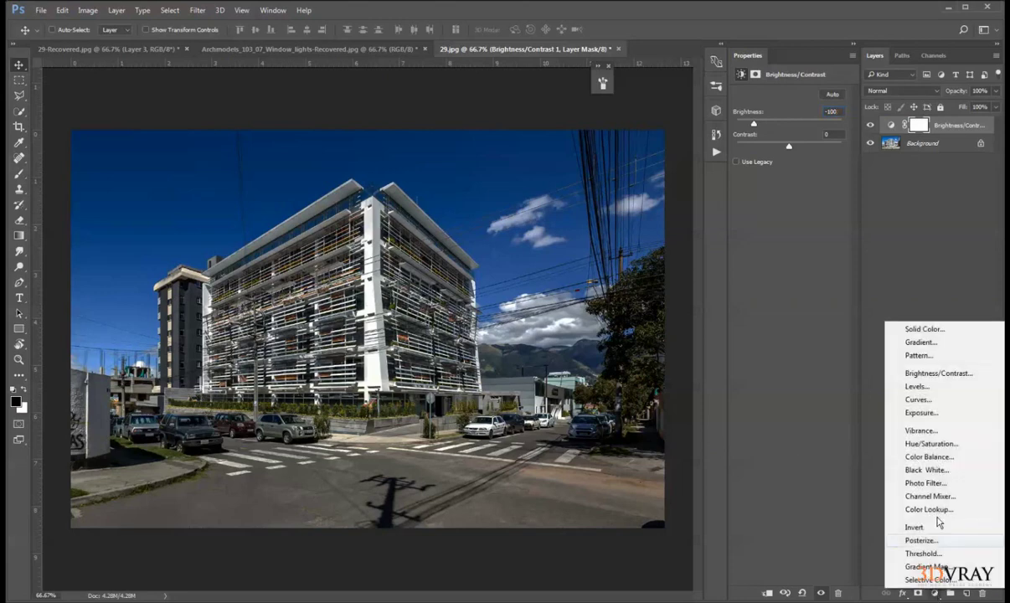
pyautogui.click(943, 484)
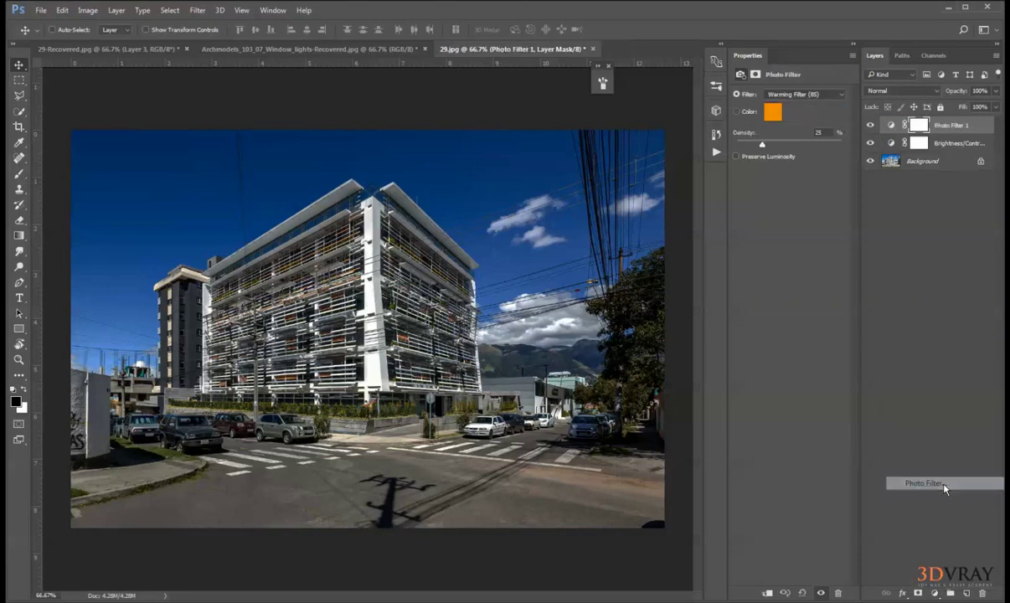
pyautogui.click(821, 96)
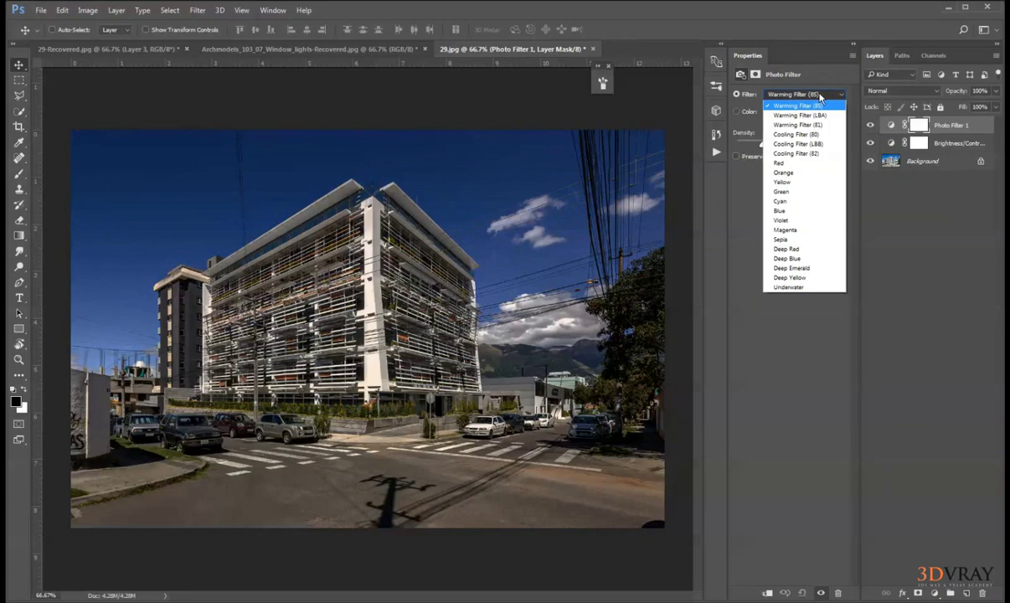
pyautogui.click(823, 134)
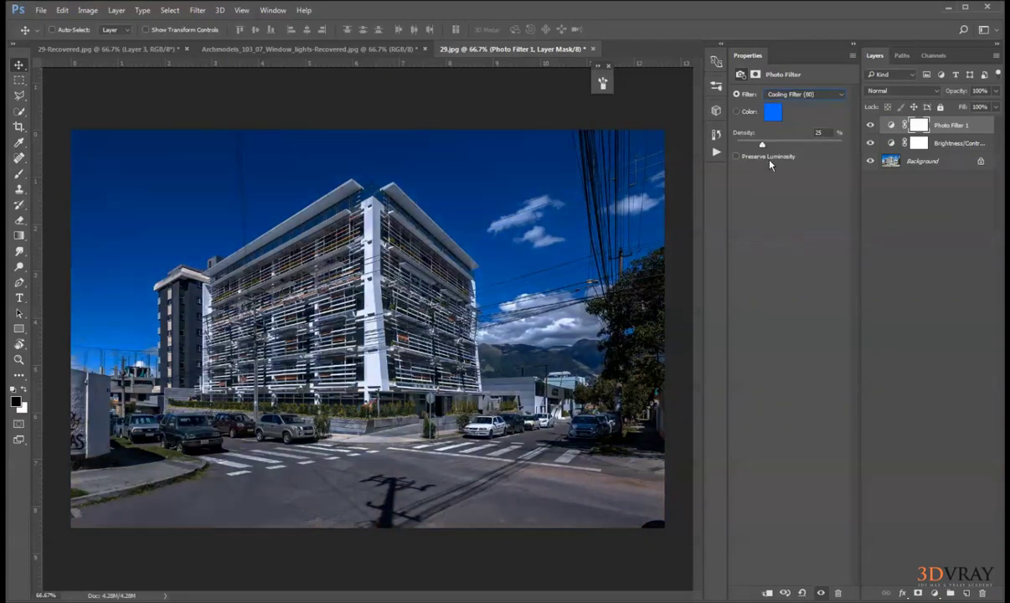
pyautogui.click(771, 156)
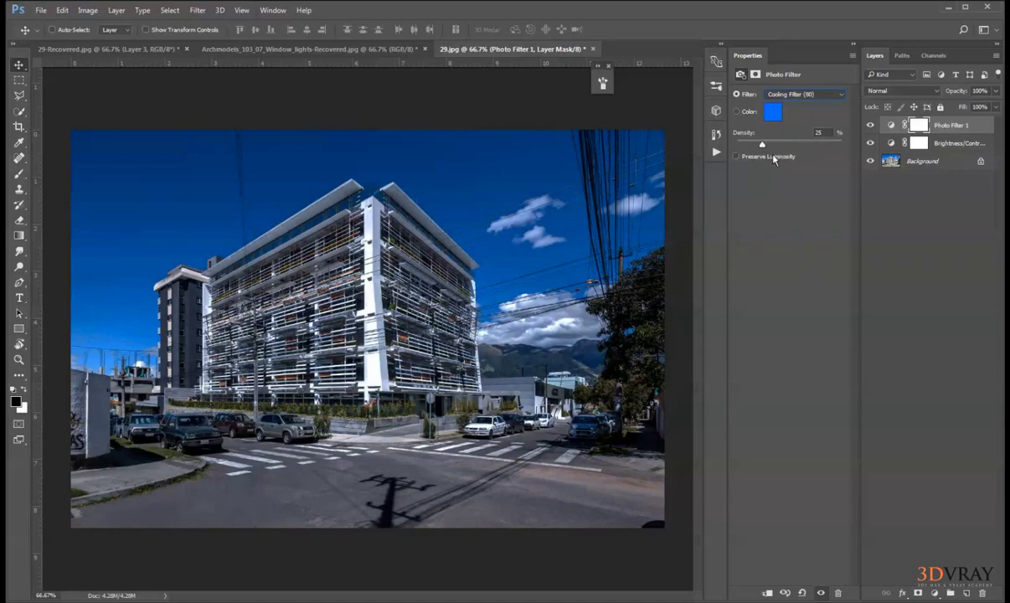
pyautogui.moveTo(762, 144); pyautogui.dragTo(825, 147)
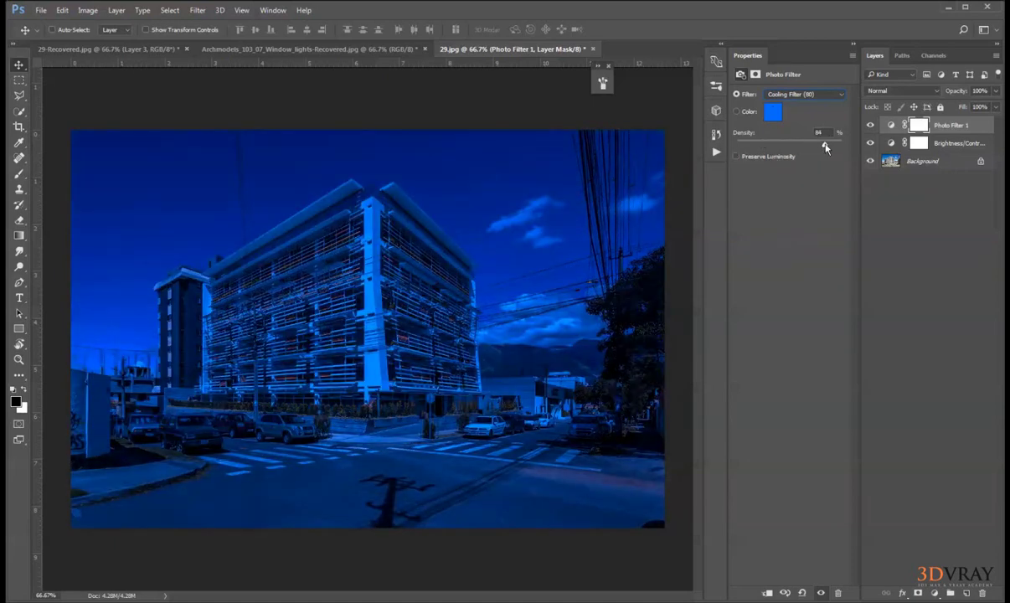
# Add a Hue/Saturation adjustment layer and set its saturation to -74.
pyautogui.click(933, 593)
pyautogui.click(920, 445)
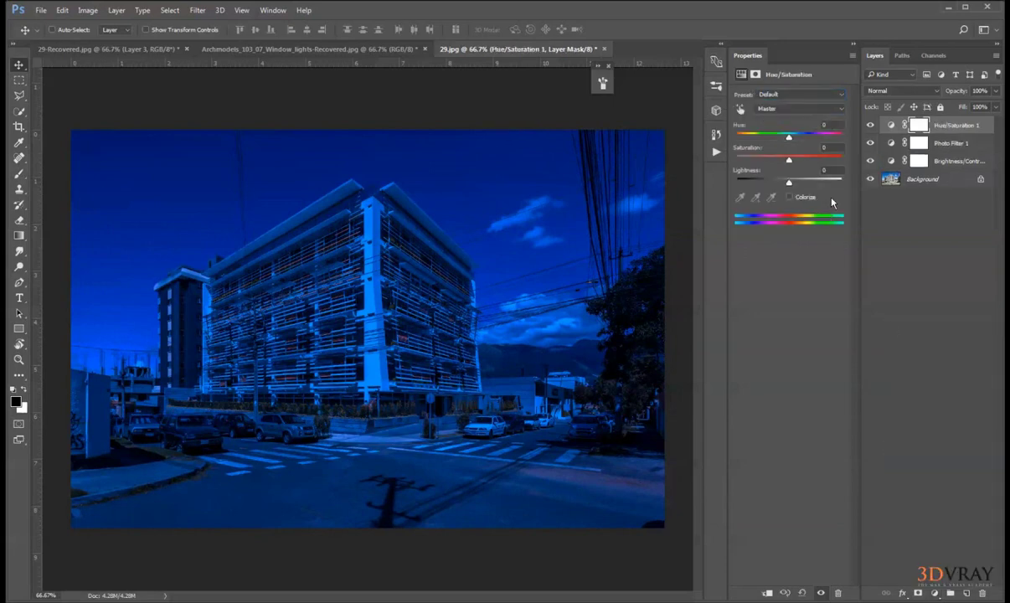
pyautogui.click(825, 147)
pyautogui.write('-90')
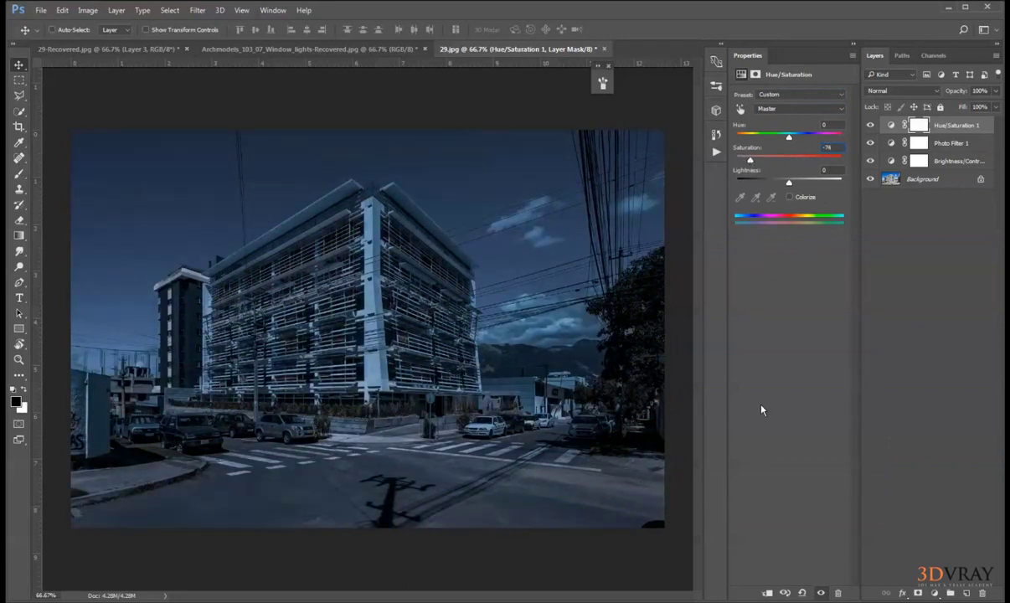
# Add a Color Lookup adjustment layer that uses the FoggyNight.3DL LUT.
pyautogui.click(937, 593)
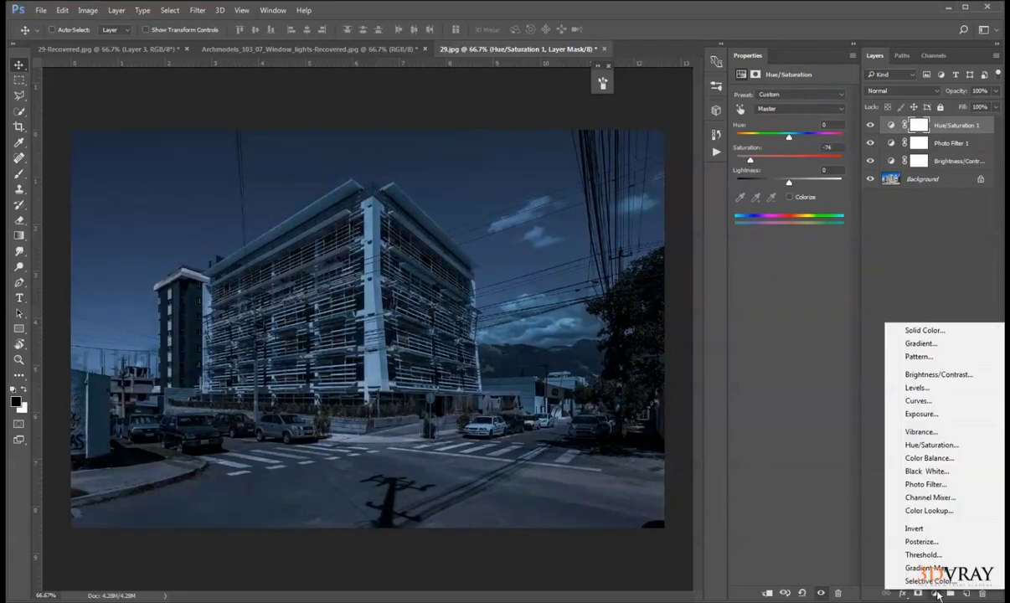
pyautogui.click(875, 482)
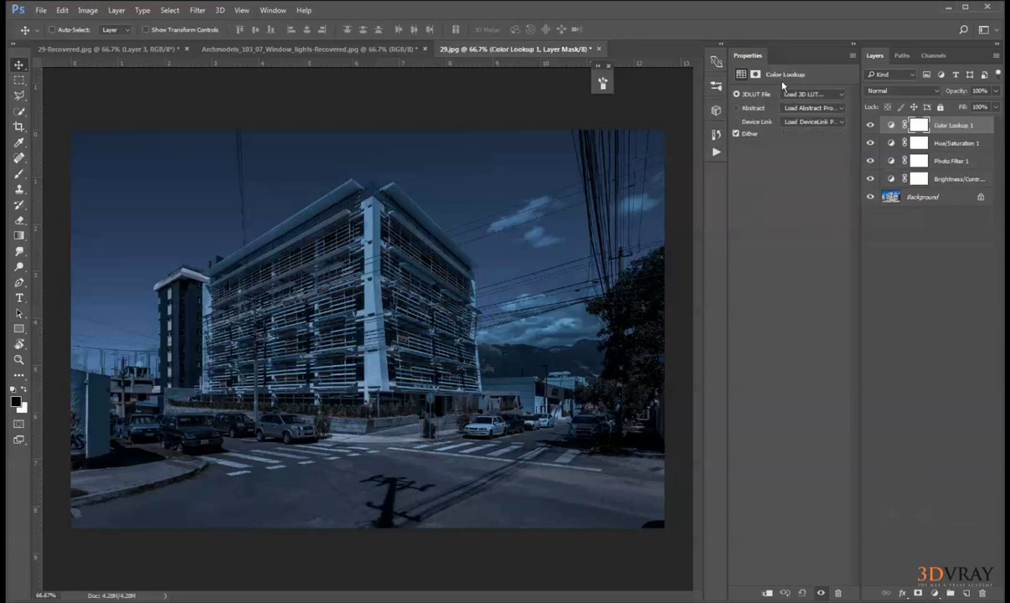
pyautogui.click(804, 94)
pyautogui.click(803, 229)
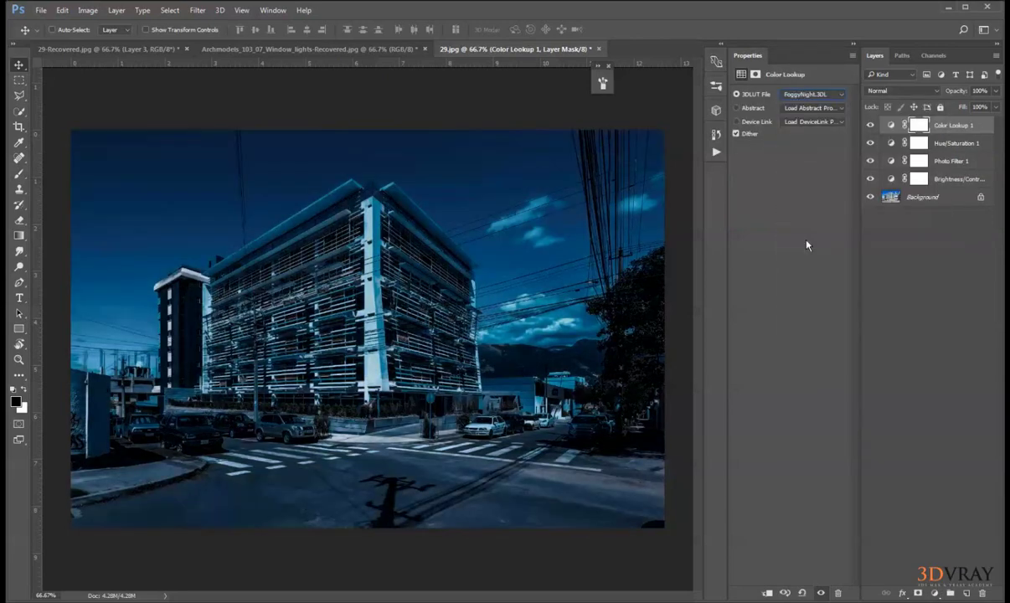
# Try the Fuji film LUTs and FuturisticBleak.3DL one after another on the Color Lookup layer.
pyautogui.press('Down')
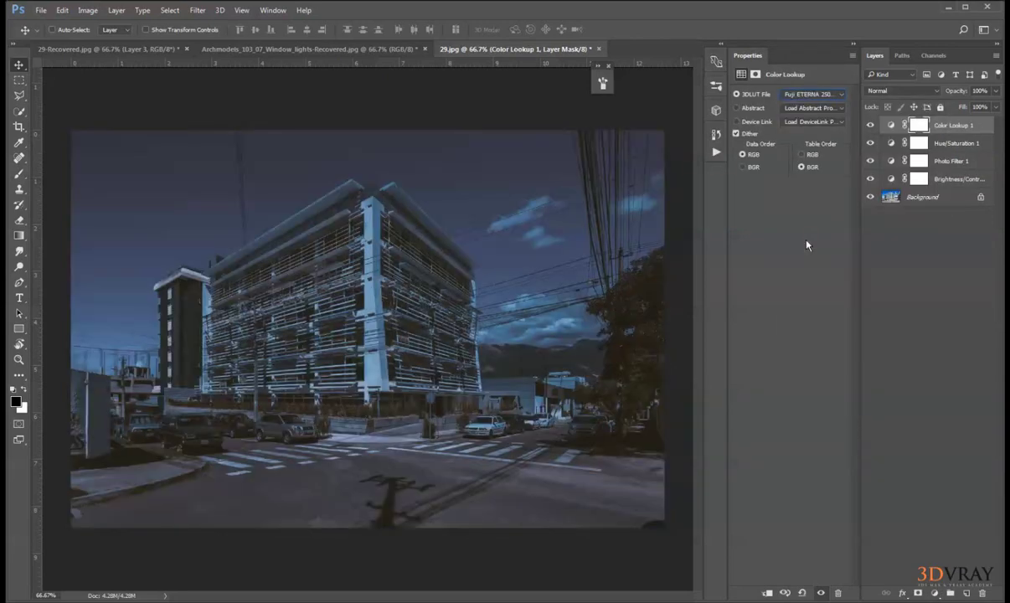
pyautogui.press('Down')
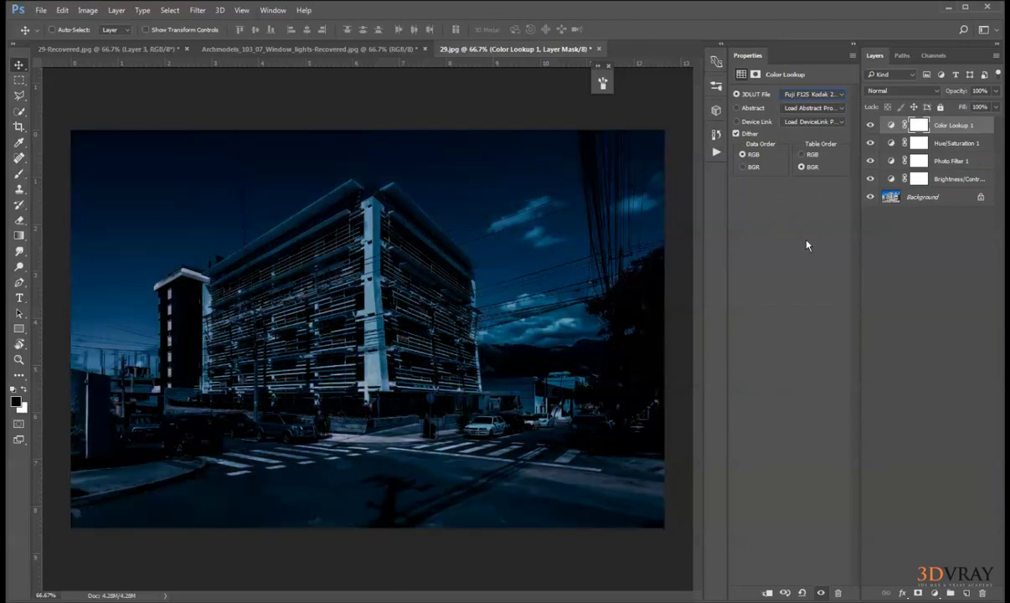
pyautogui.press('Down')
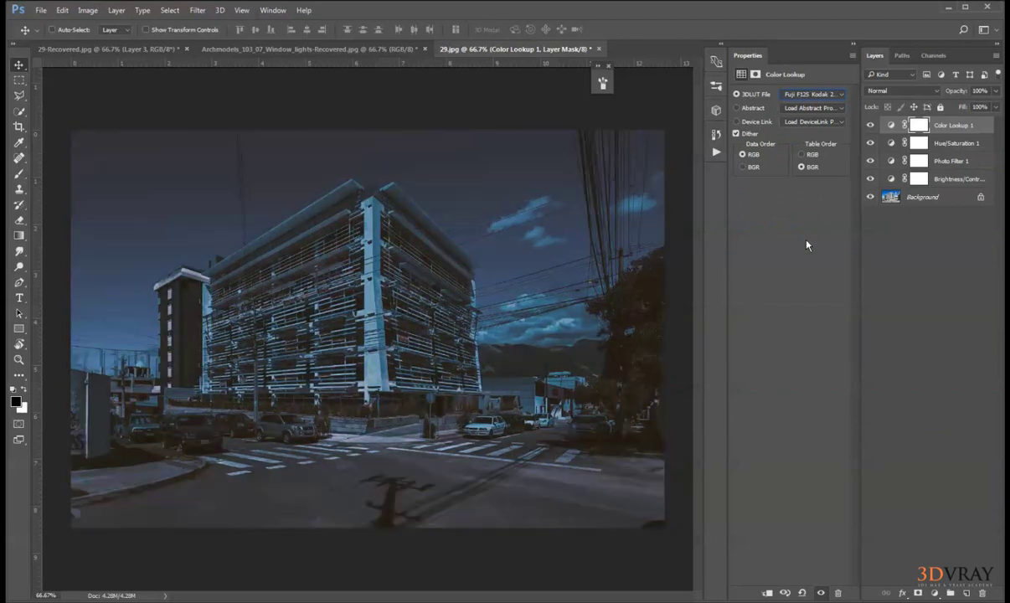
pyautogui.press('Down')
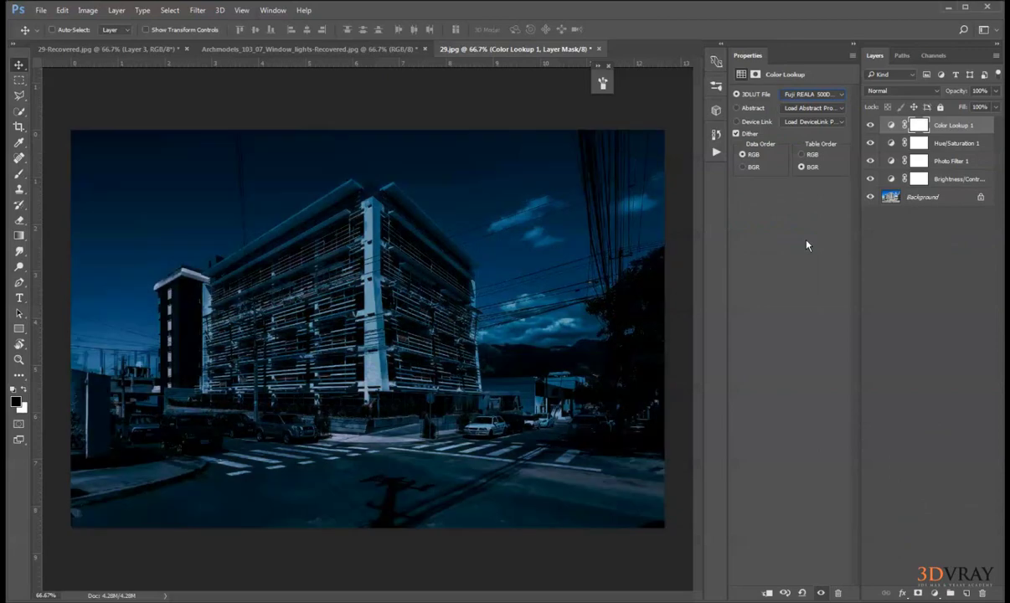
pyautogui.press('Down')
# Set the Color Lookup layer's 3D LUT to Moonlight.3DL.
pyautogui.click(813, 94)
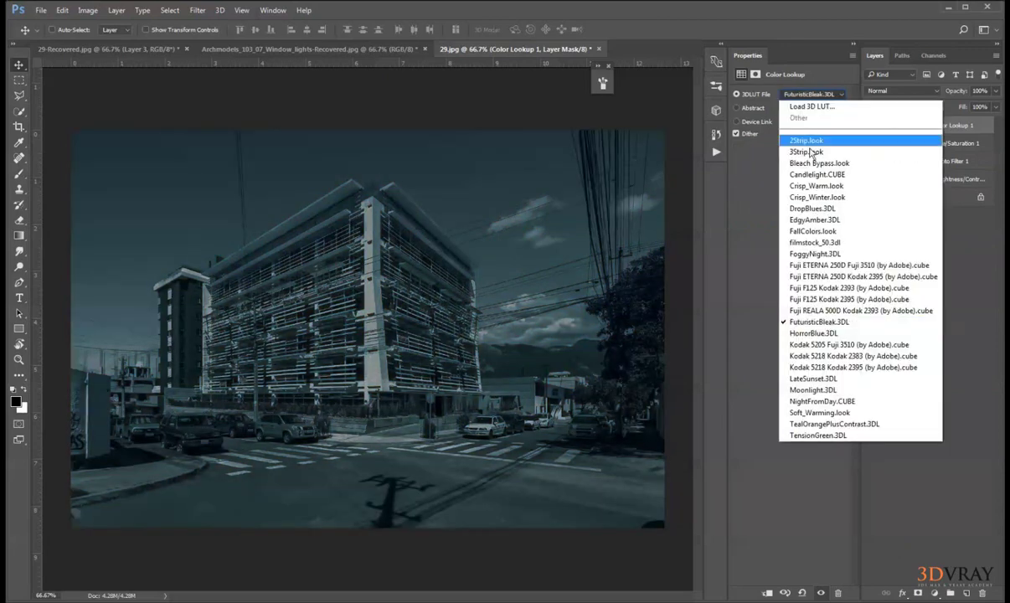
pyautogui.click(840, 391)
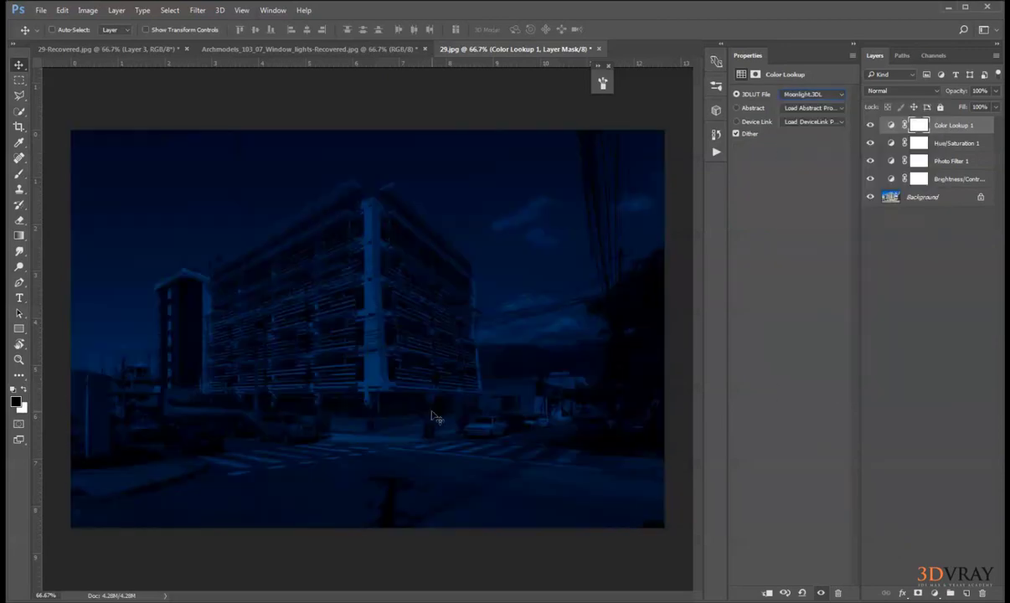
pyautogui.scroll(1, 435, 416)
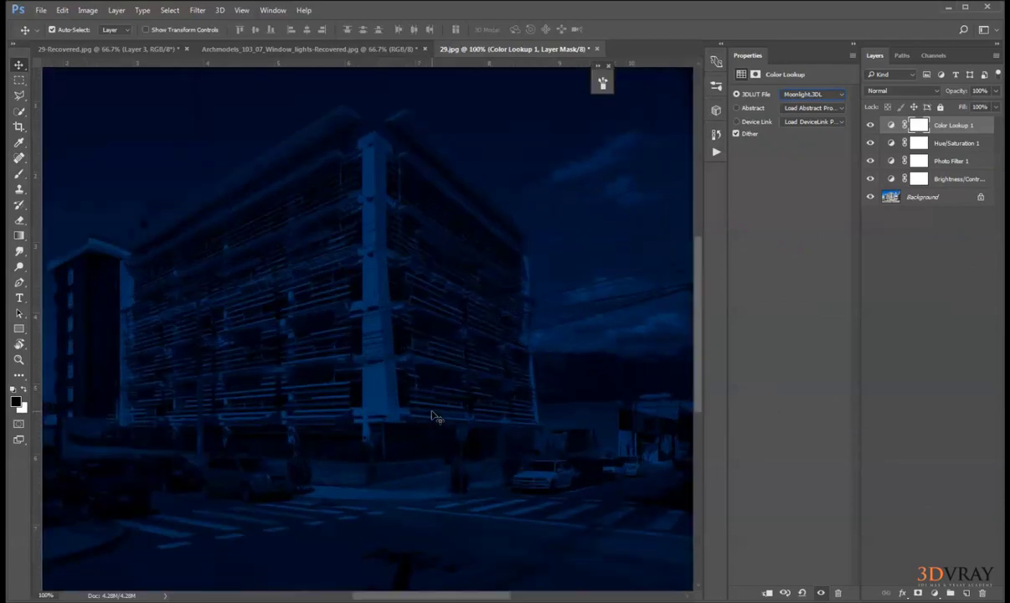
# Try the LUTs after Moonlight.3DL, up to TensionGreen.3DL, and return to Moonlight.3DL with the whole image in view.
pyautogui.press('Down')
pyautogui.press('Down')
pyautogui.press('Down')
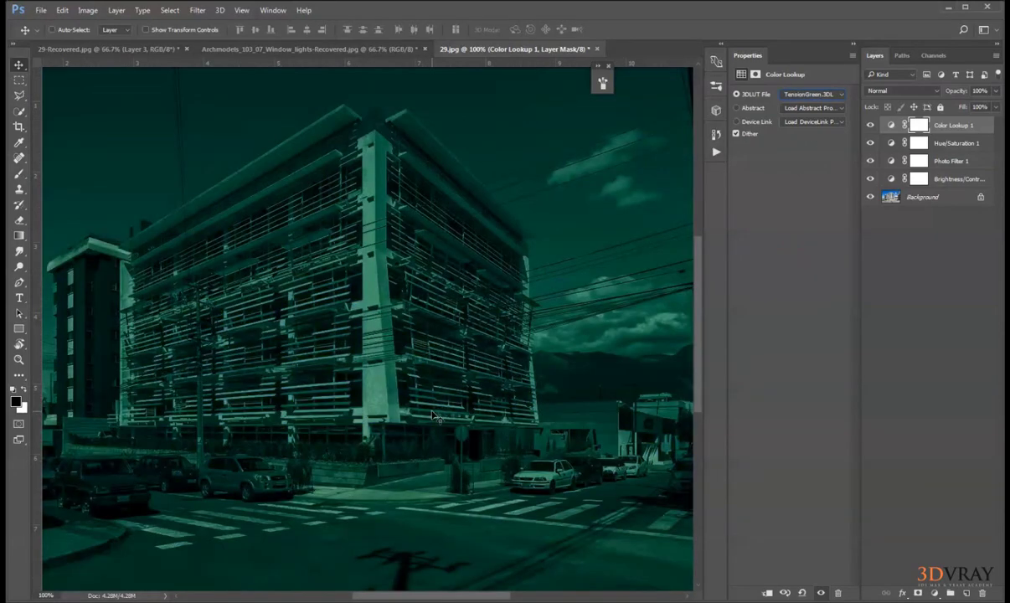
pyautogui.click(812, 108)
pyautogui.click(811, 94)
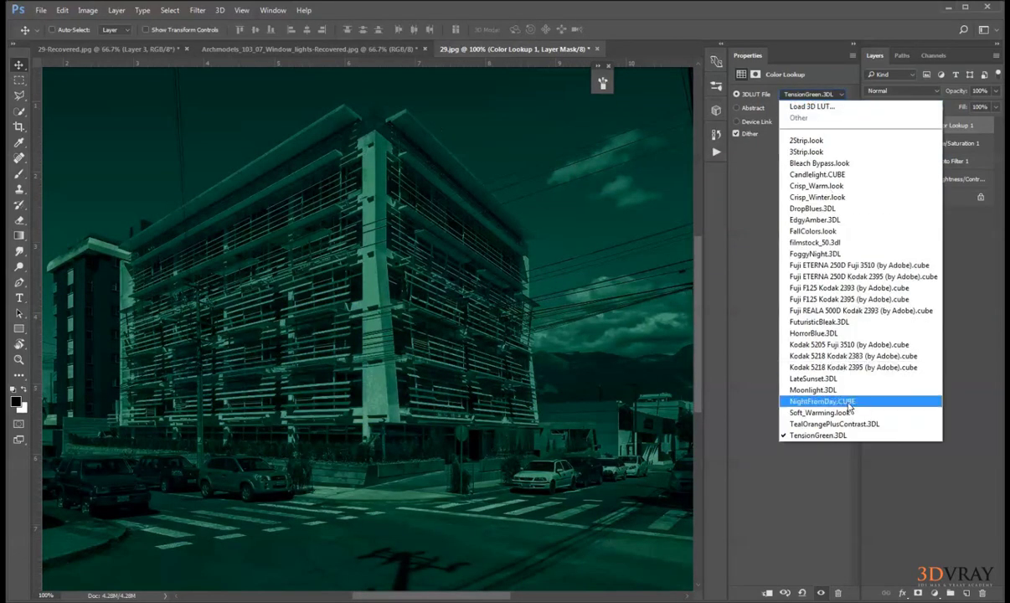
pyautogui.click(838, 389)
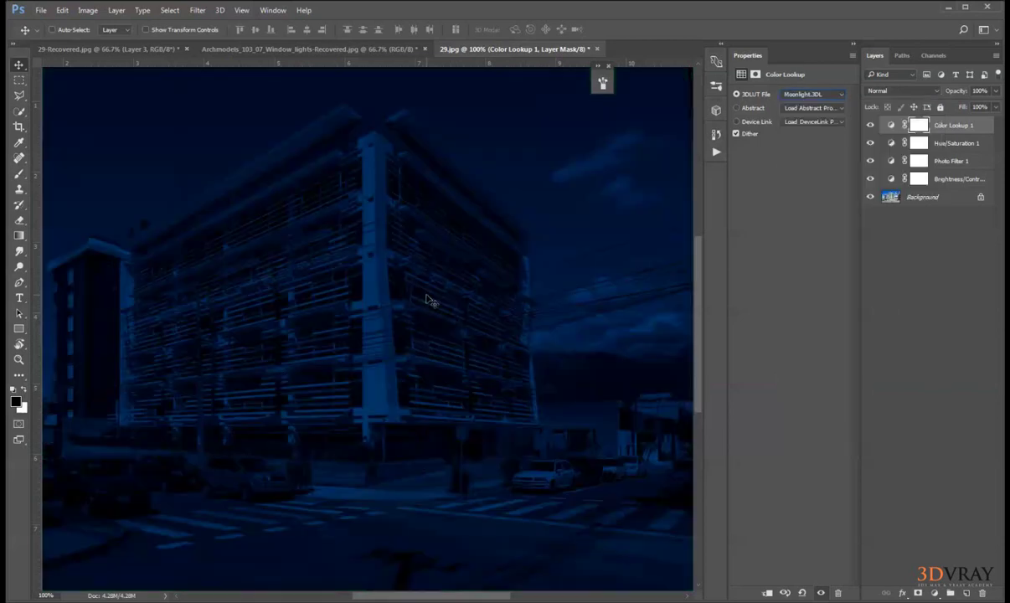
pyautogui.hotkey('ctrl', '-')
pyautogui.hotkey('ctrl', '-')
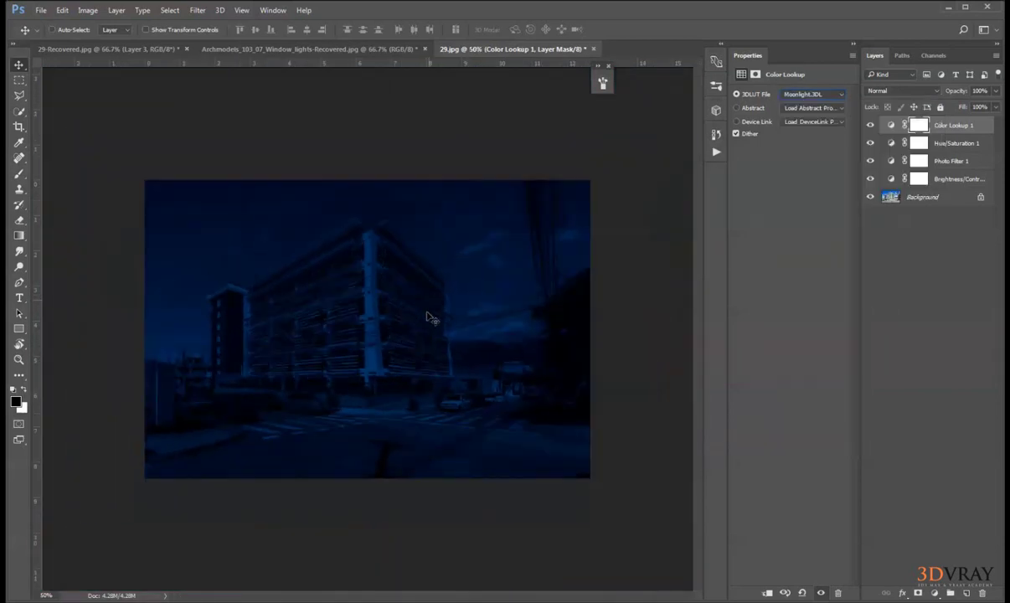
pyautogui.hotkey('ctrl', '0')
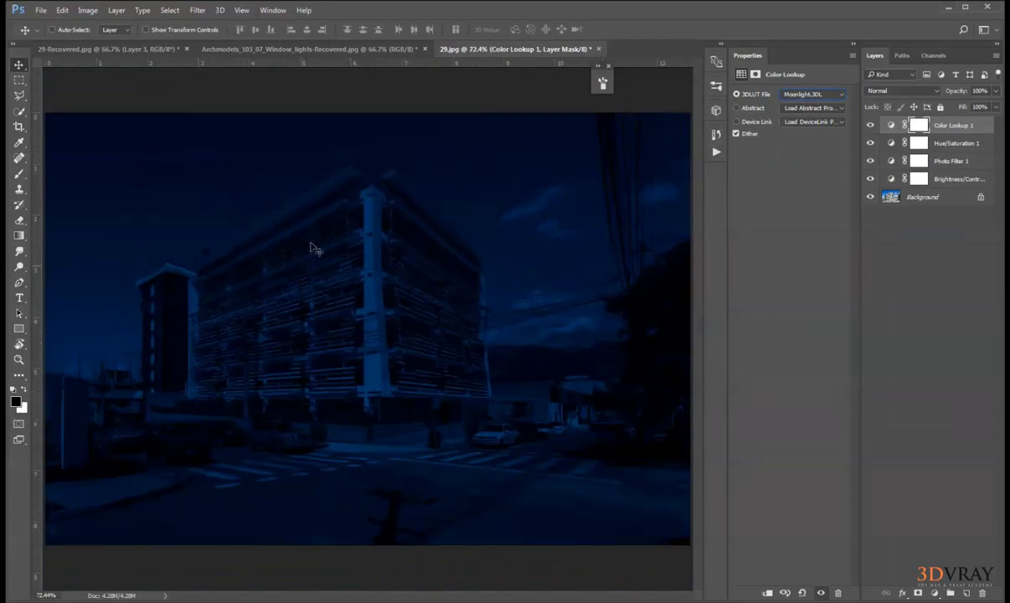
pyautogui.press('Up')
# Open the Archmodels_103_04_Window_Lights image from the window facade folder and paste it as a new layer in 29.jpg.
pyautogui.press('ctrl')
pyautogui.hotkey('ctrl', 'o')
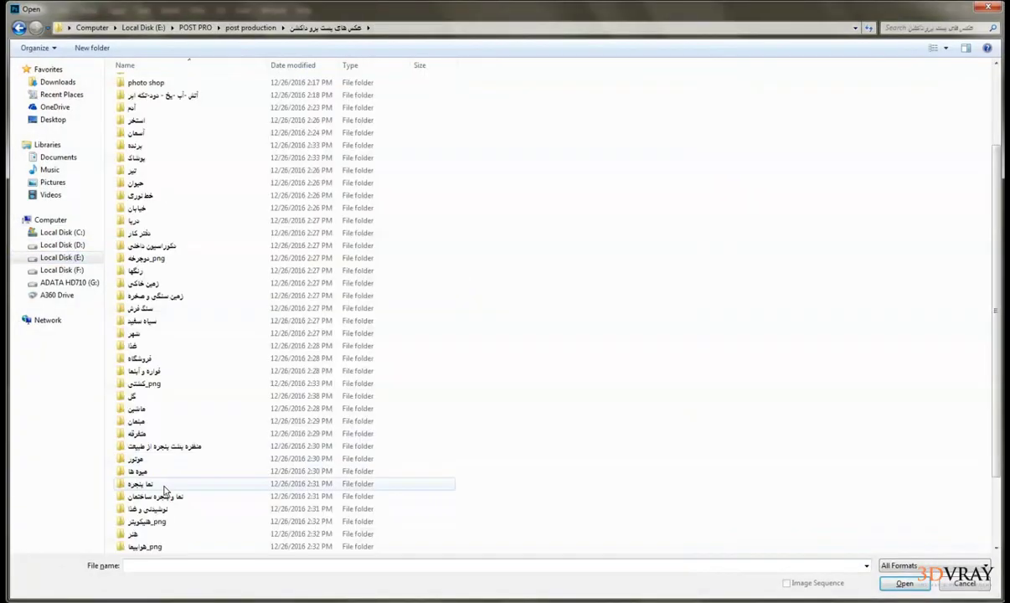
pyautogui.doubleClick(159, 484)
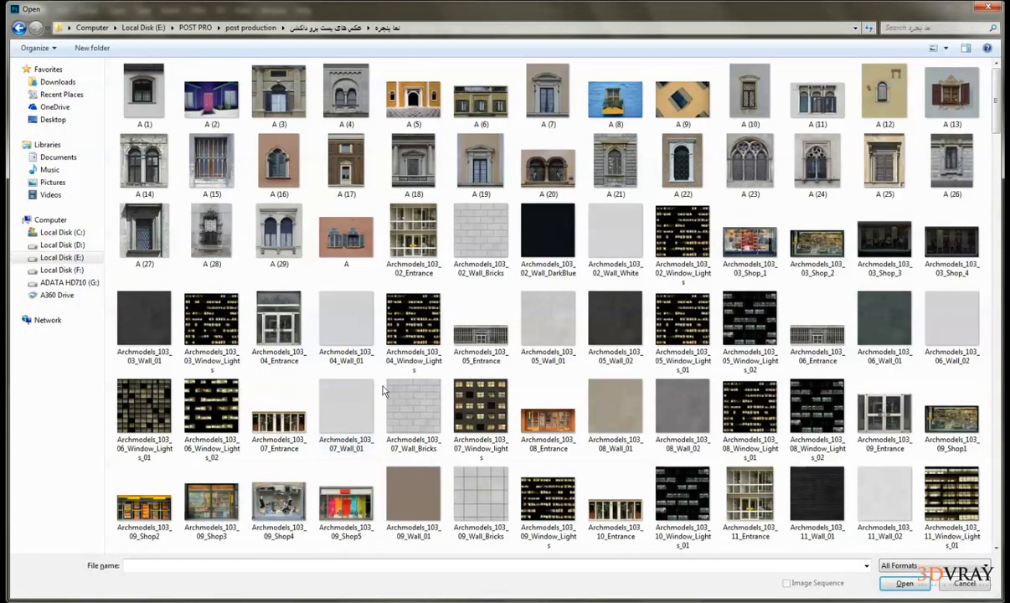
pyautogui.click(426, 332)
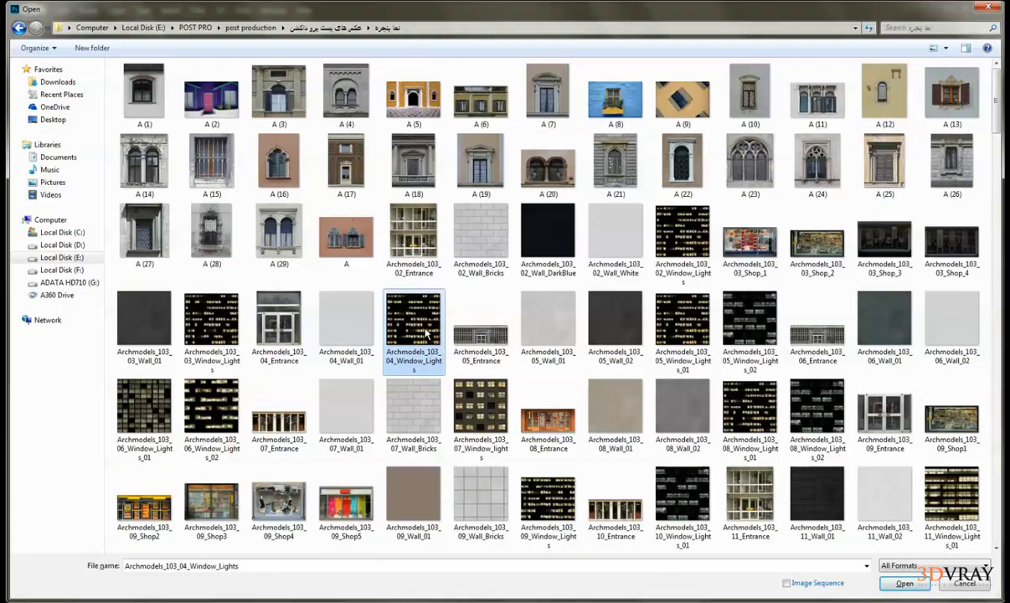
pyautogui.doubleClick(426, 332)
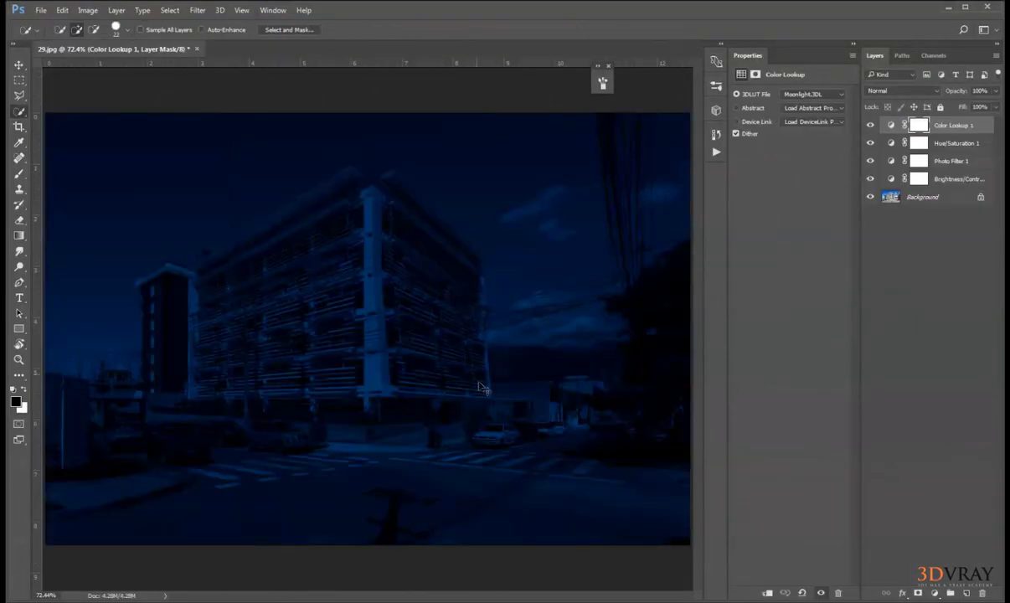
pyautogui.hotkey('ctrl', 'v')
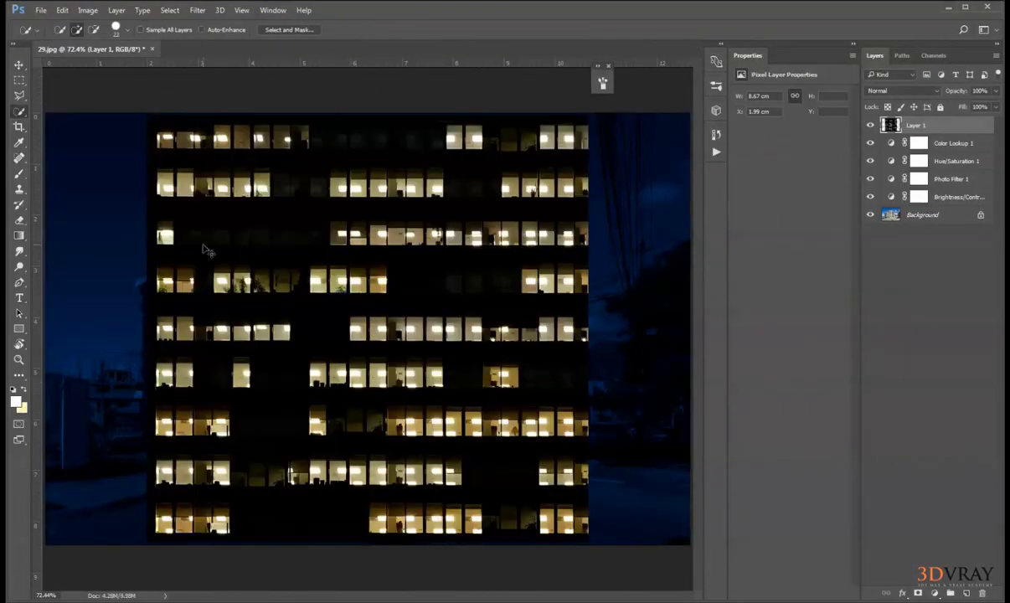
# Scale the window lights layer down to about 39% and place it over the building's left facade.
pyautogui.hotkey('ctrl', 't')
pyautogui.moveTo(589, 117); pyautogui.dragTo(319, 375)
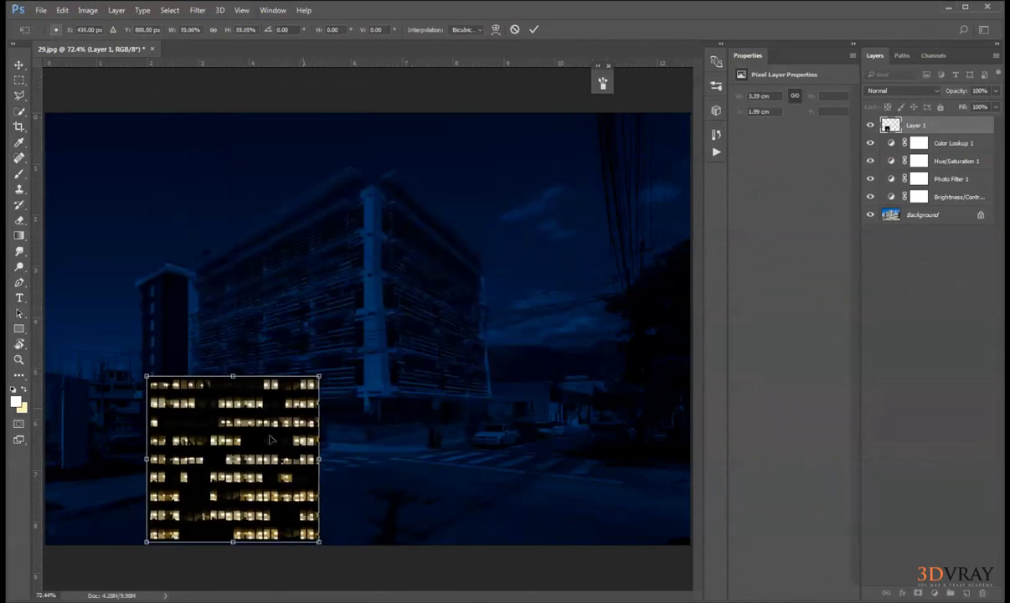
pyautogui.moveTo(250, 462); pyautogui.dragTo(303, 285)
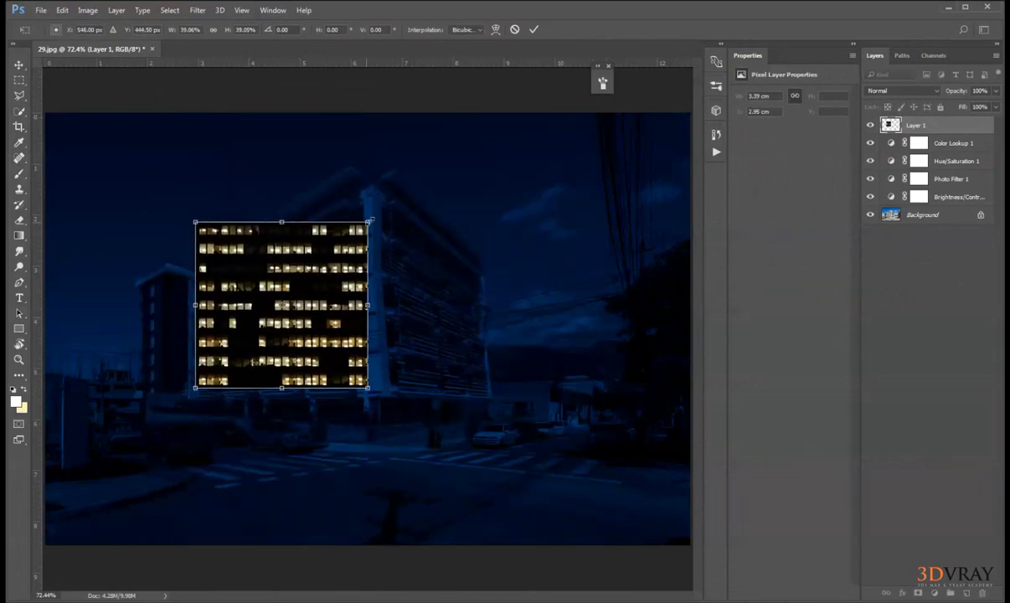
# Distort the window lights layer corner by corner until it fits the left facade's perspective, and apply the transform.
pyautogui.moveTo(370, 224); pyautogui.dragTo(364, 199)
pyautogui.moveTo(195, 222); pyautogui.dragTo(191, 283)
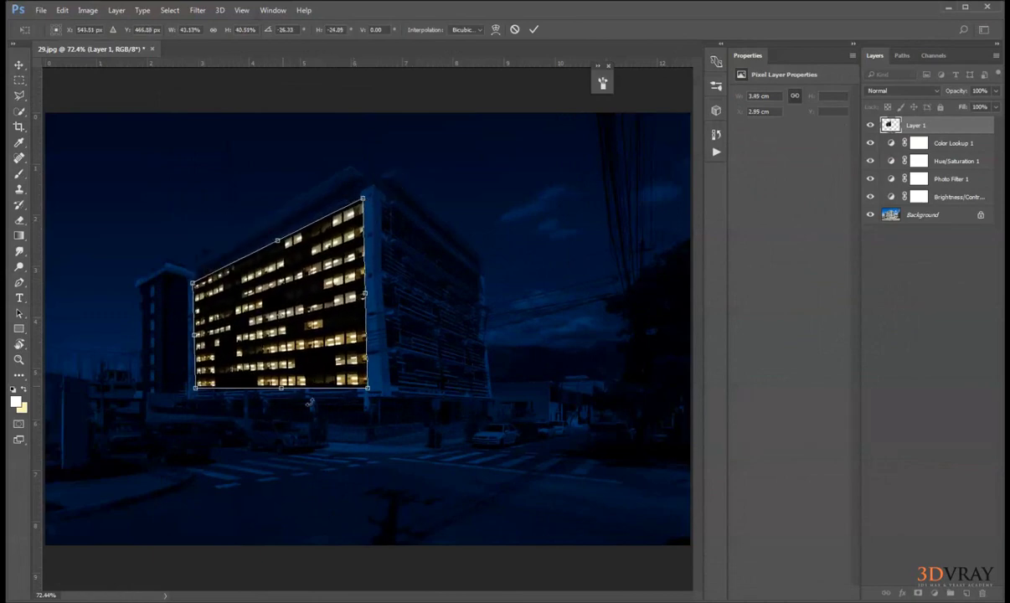
pyautogui.moveTo(366, 381); pyautogui.dragTo(364, 386)
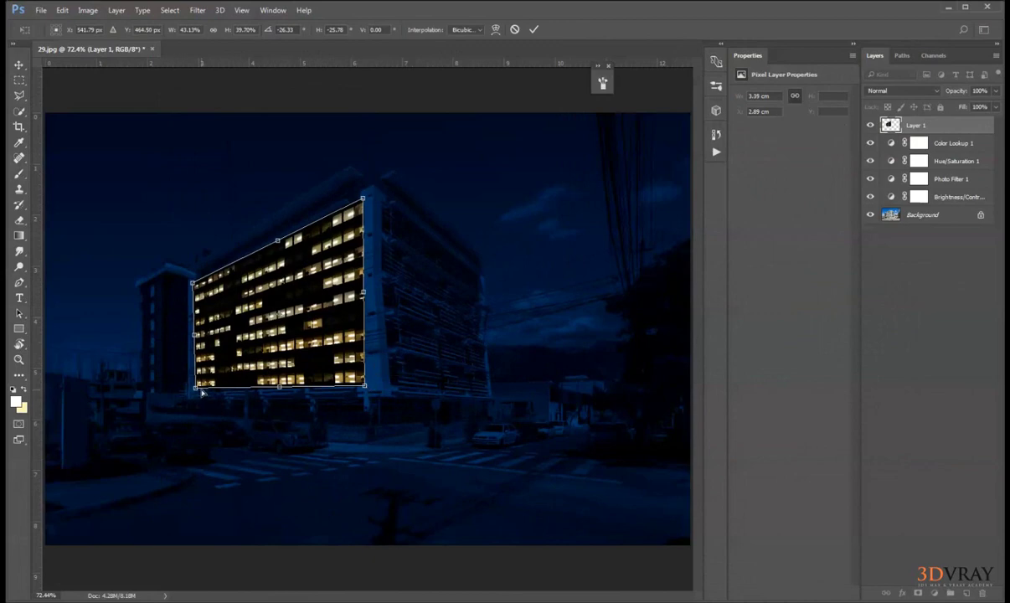
pyautogui.moveTo(195, 387); pyautogui.dragTo(200, 396)
pyautogui.moveTo(192, 283); pyautogui.dragTo(194, 284)
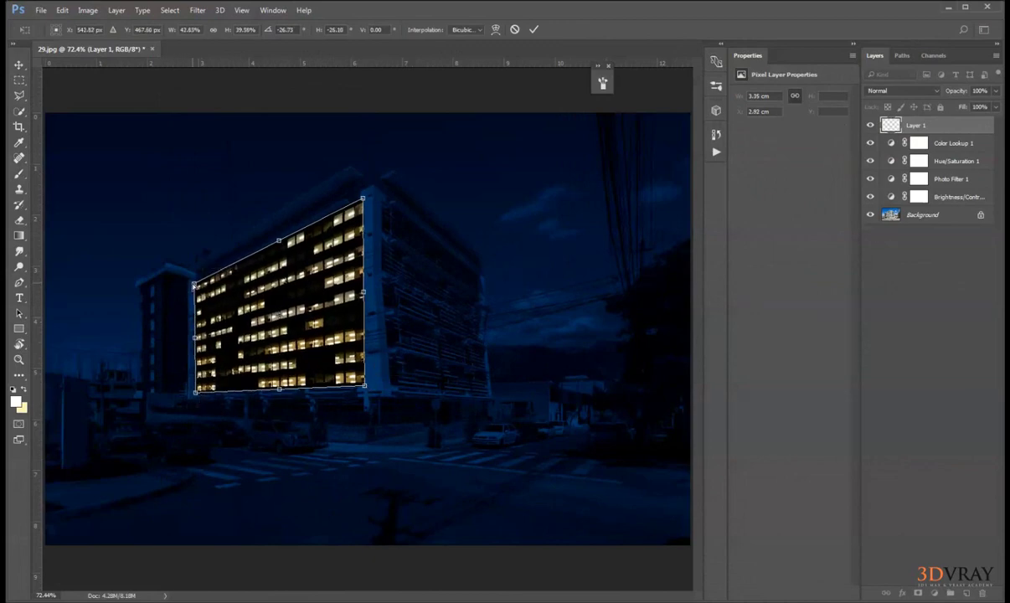
pyautogui.press('Return')
pyautogui.press('w')
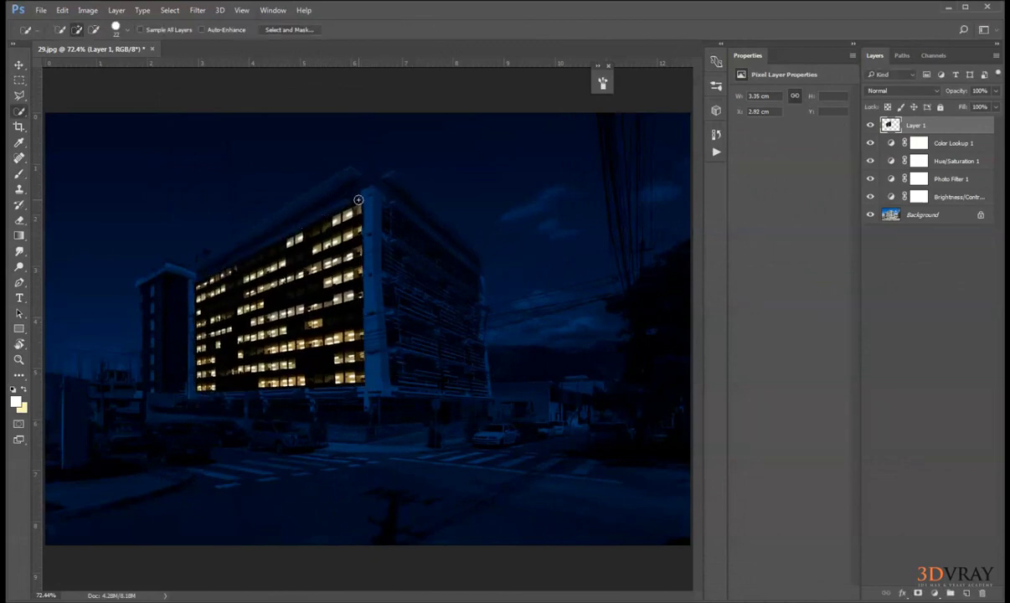
# Try the Overlay and Color Dodge blend modes on the window lights layer.
pyautogui.click(886, 92)
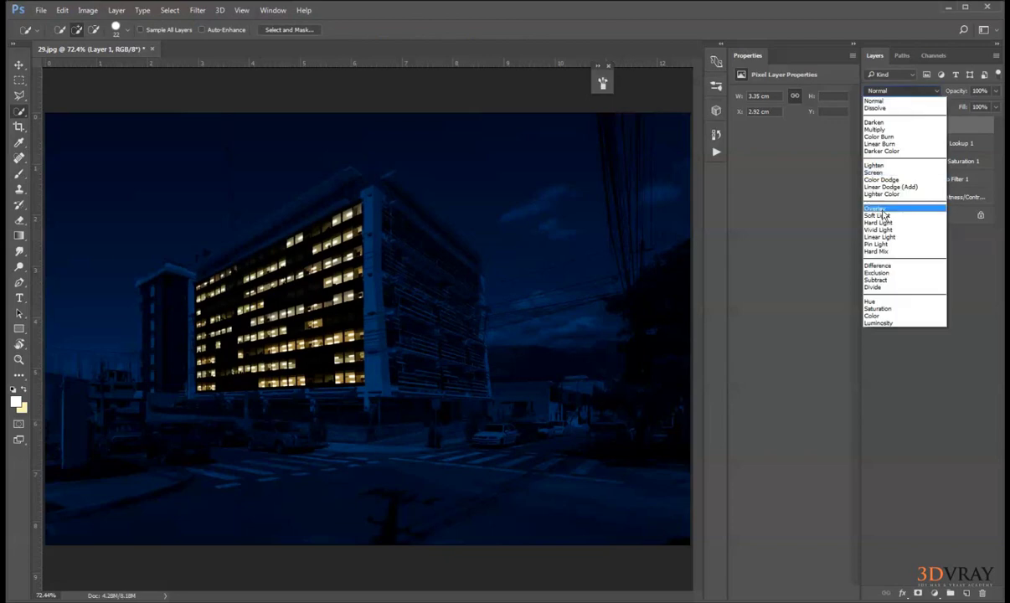
pyautogui.click(879, 209)
pyautogui.click(898, 91)
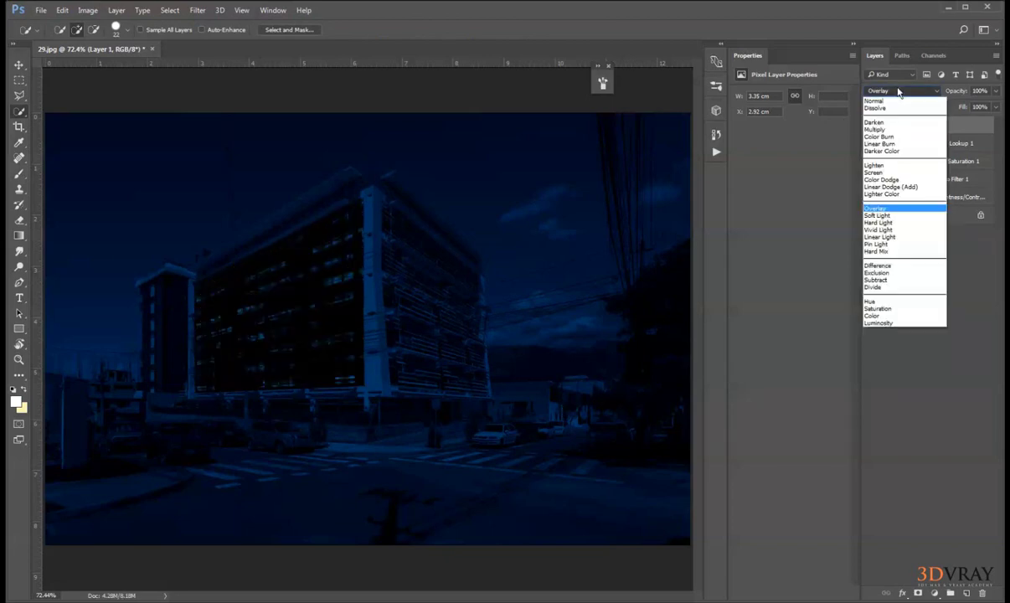
pyautogui.click(884, 173)
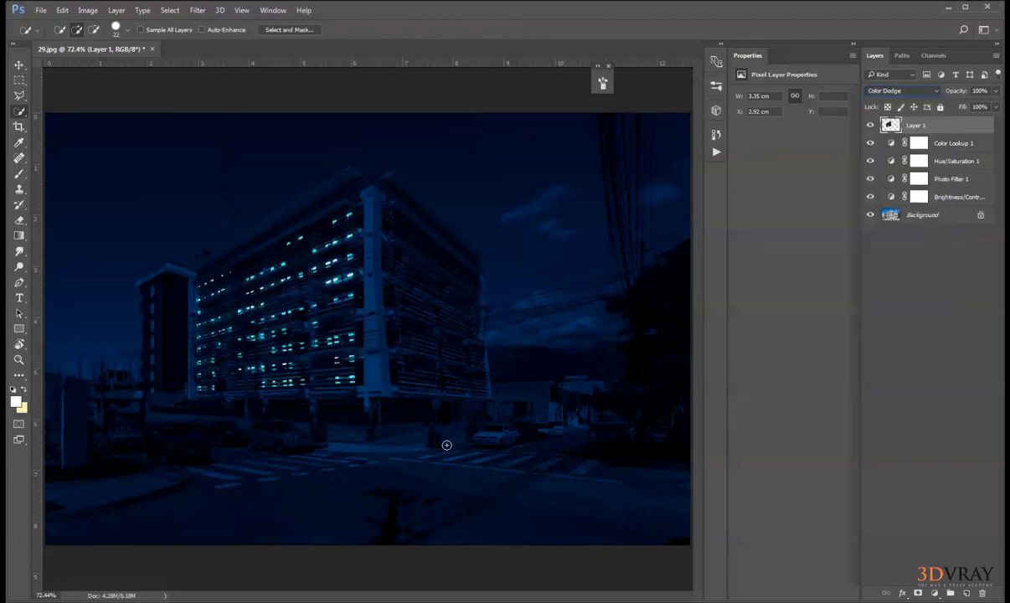
# Raise the saturation of the window lights layer with a Hue/Saturation adjustment.
pyautogui.click(88, 10)
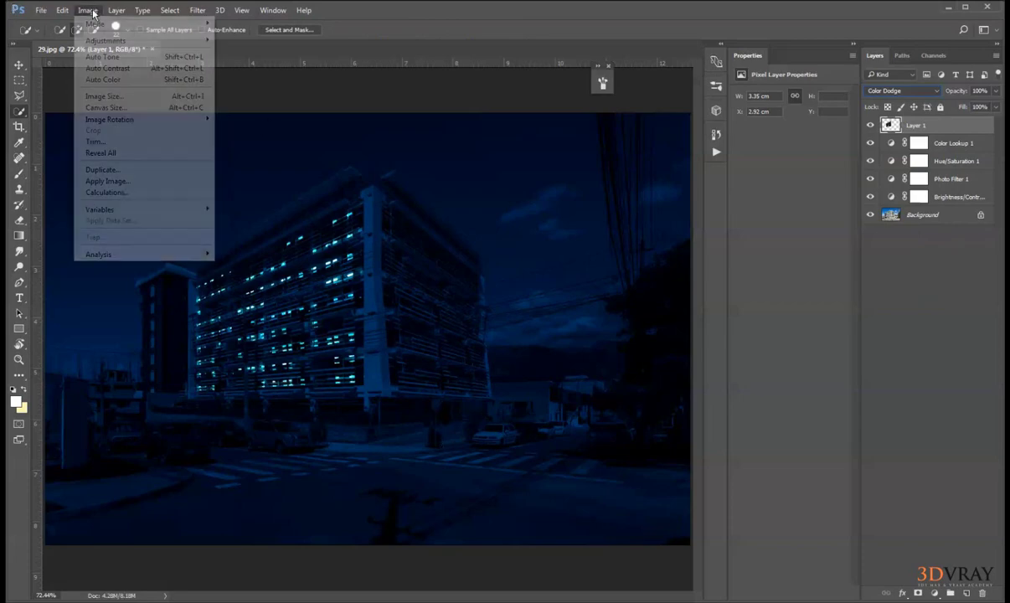
pyautogui.moveTo(113, 42)
pyautogui.click(251, 101)
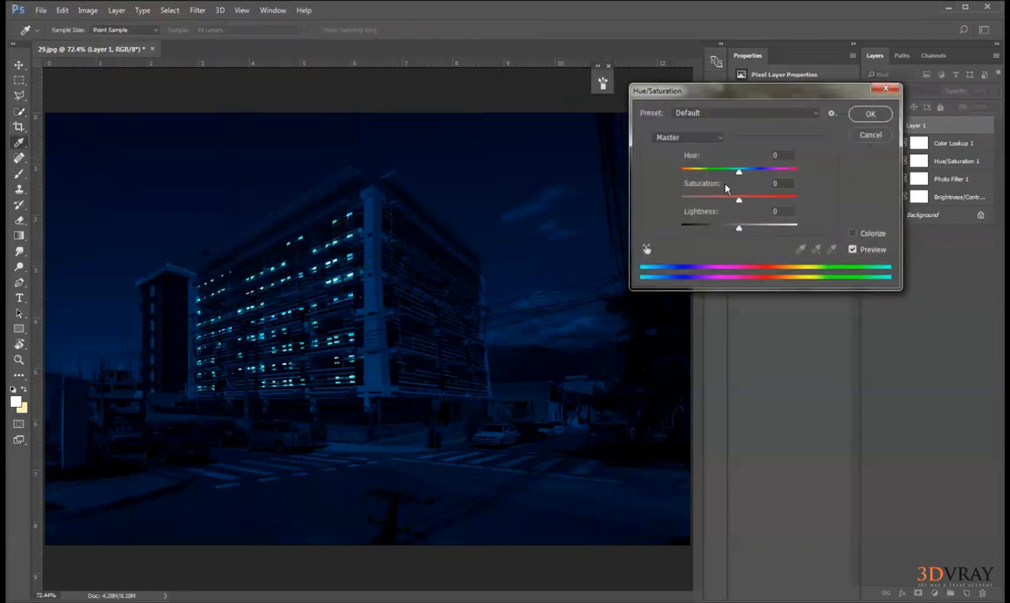
pyautogui.moveTo(785, 202); pyautogui.dragTo(787, 201)
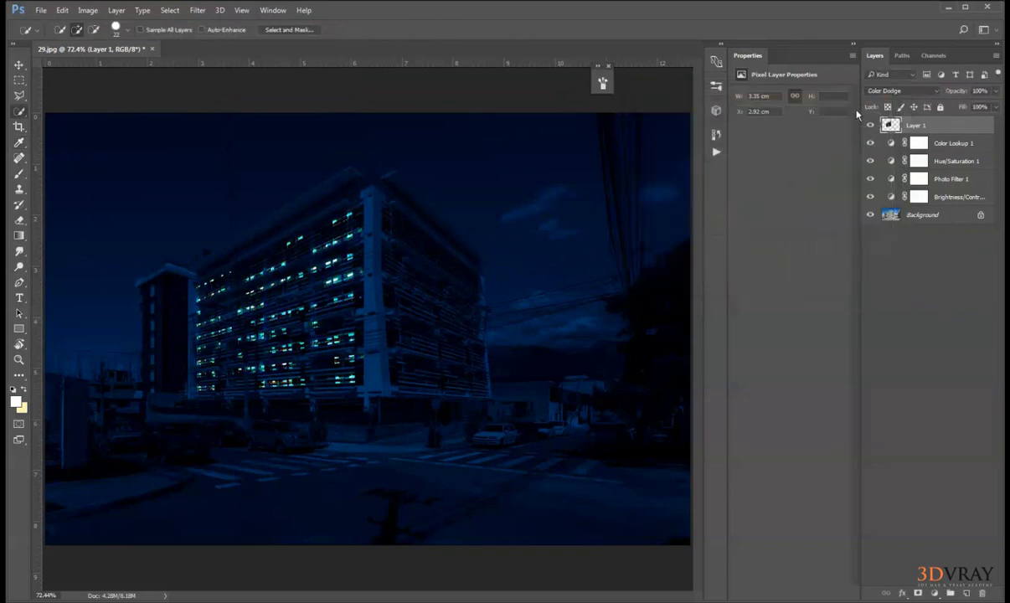
# Set the window lights layer's blend mode to Screen and its opacity to 53%.
pyautogui.click(896, 90)
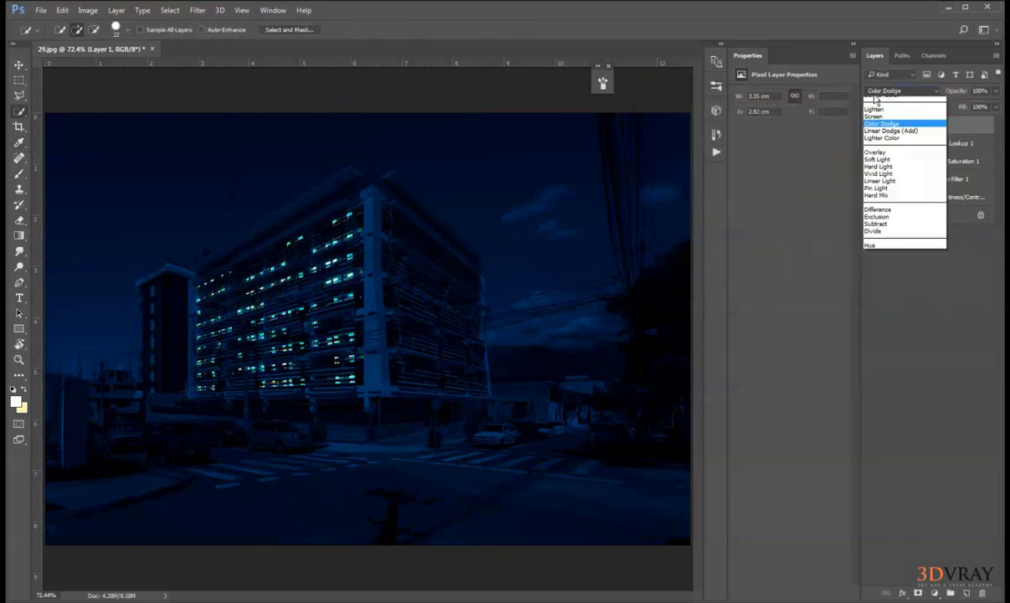
pyautogui.click(875, 171)
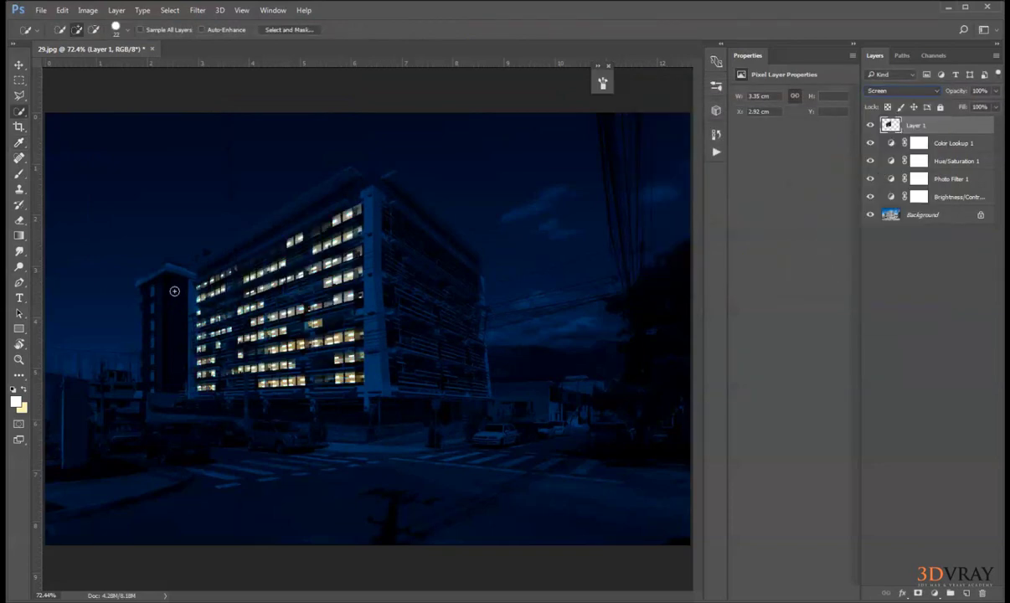
pyautogui.click(18, 64)
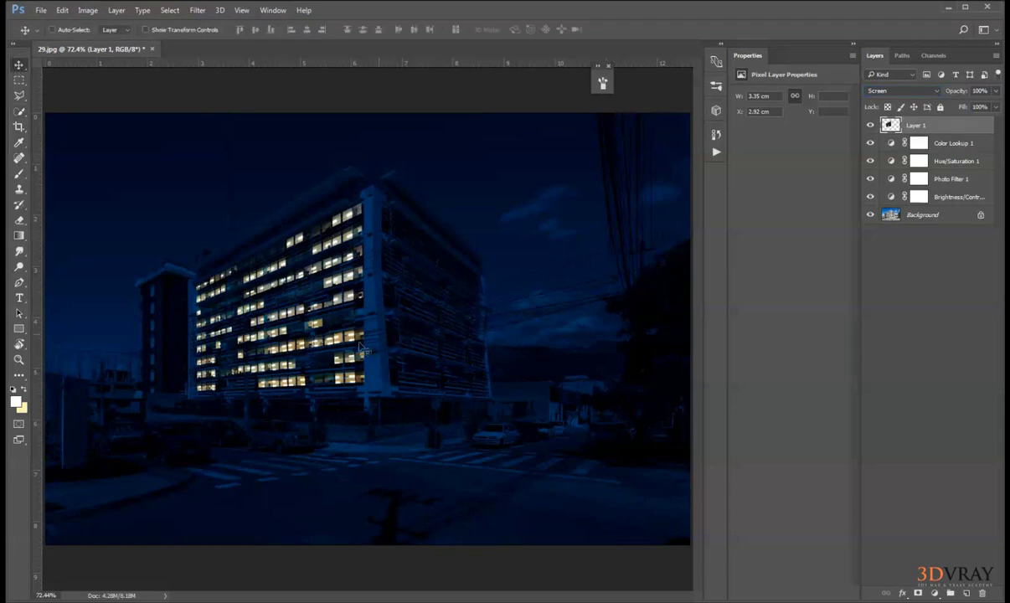
pyautogui.moveTo(345, 328); pyautogui.dragTo(362, 345)
pyautogui.moveTo(962, 94); pyautogui.dragTo(938, 108)
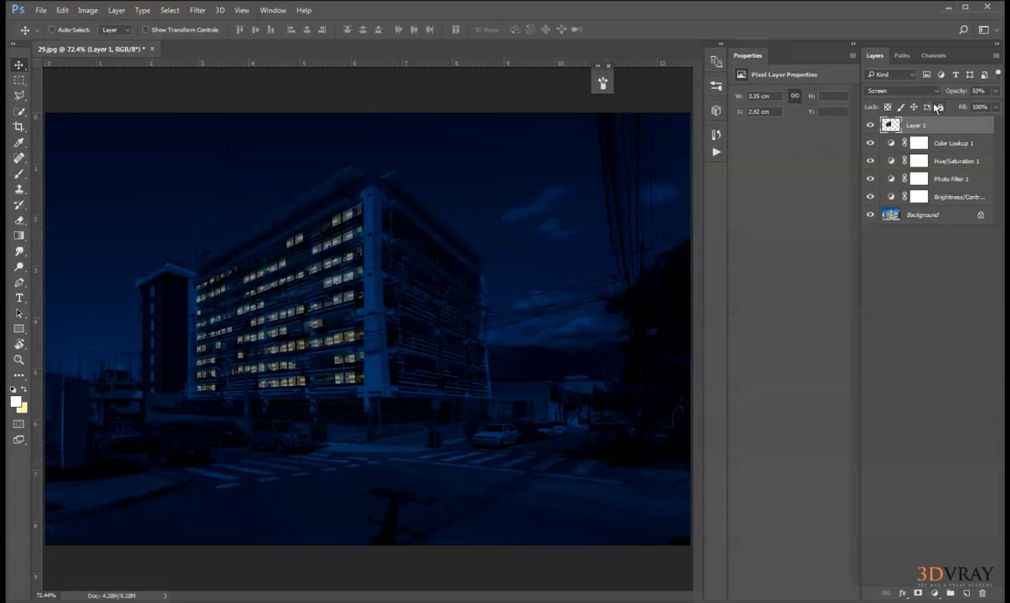
# Switch to the Eraser, reduce its brush size to 71 and inspect the left facade's lit windows up close.
pyautogui.scroll(5, 270, 358)
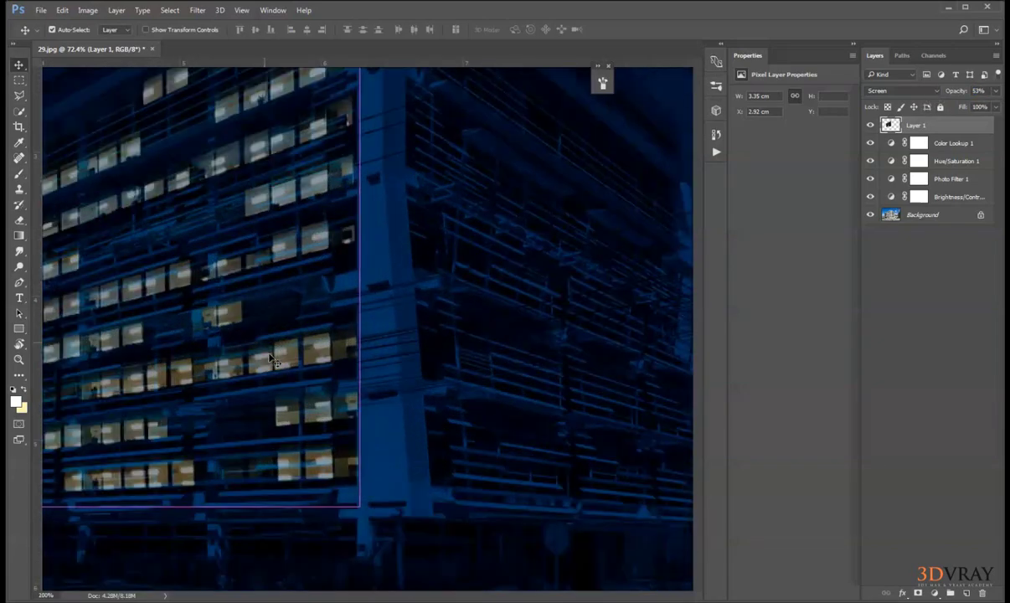
pyautogui.press('e')
pyautogui.moveTo(285, 236); pyautogui.dragTo(469, 339)
pyautogui.moveTo(484, 293)
pyautogui.mouseDown()
pyautogui.moveTo(398, 322)
pyautogui.moveTo(232, 354)
pyautogui.moveTo(254, 233)
pyautogui.mouseUp()
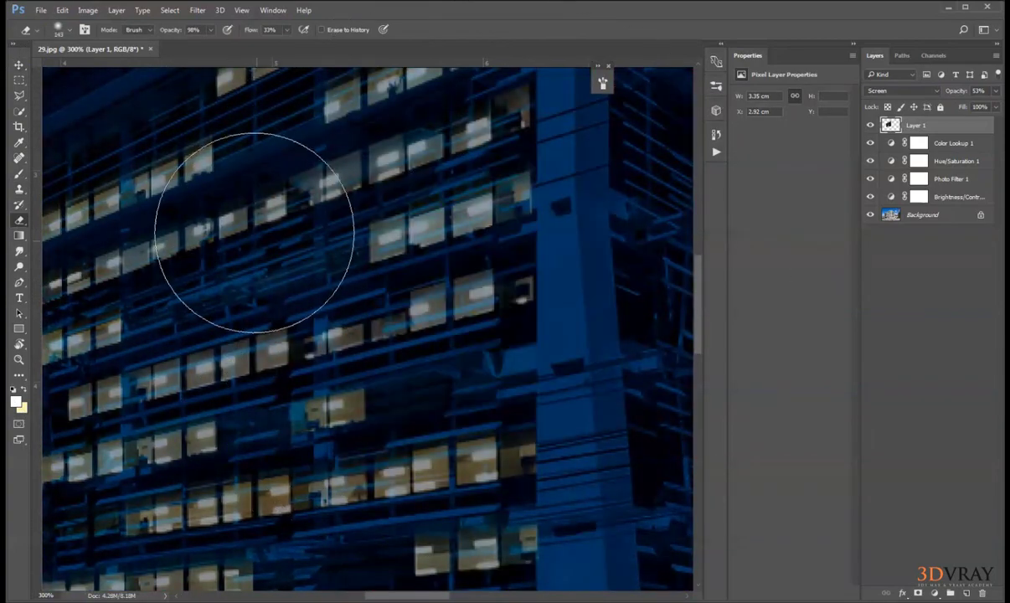
pyautogui.scroll(-4, 268, 319)
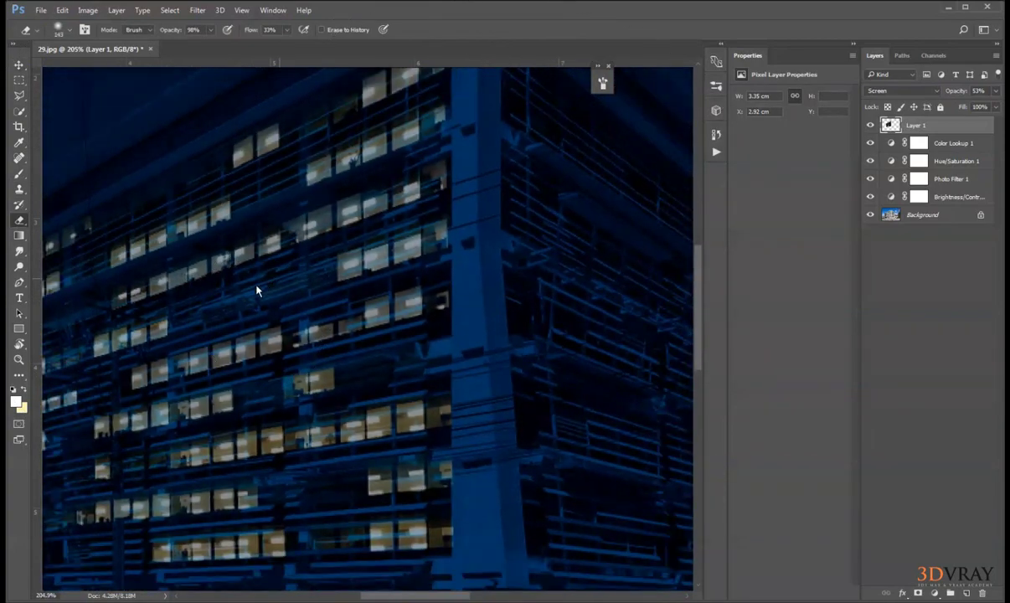
pyautogui.moveTo(277, 280); pyautogui.dragTo(228, 298)
pyautogui.moveTo(230, 308)
pyautogui.mouseDown()
pyautogui.moveTo(392, 261)
pyautogui.moveTo(466, 226)
pyautogui.mouseUp()
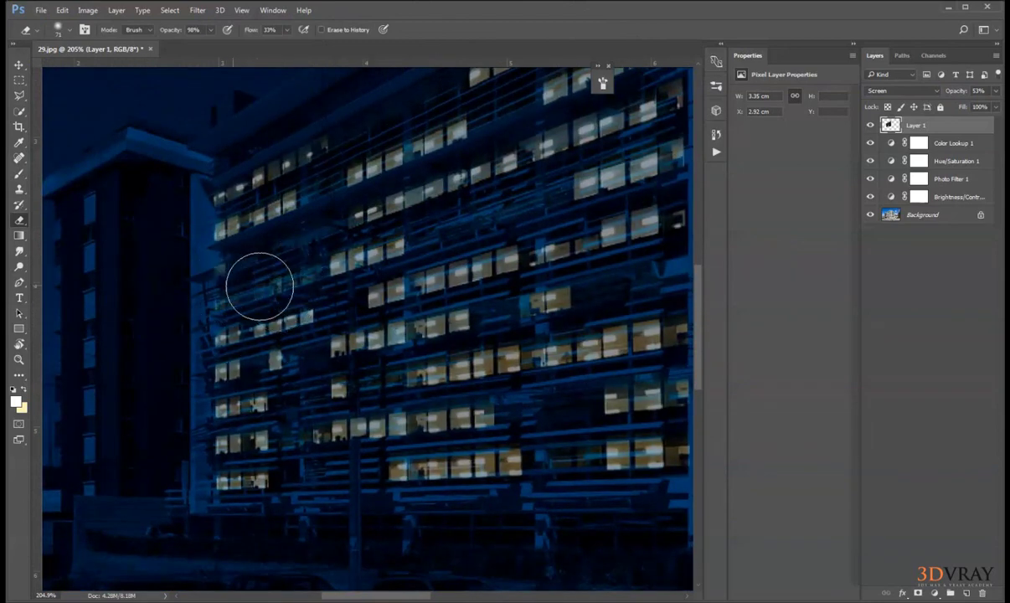
pyautogui.scroll(-3, 361, 388)
pyautogui.scroll(1, 439, 427)
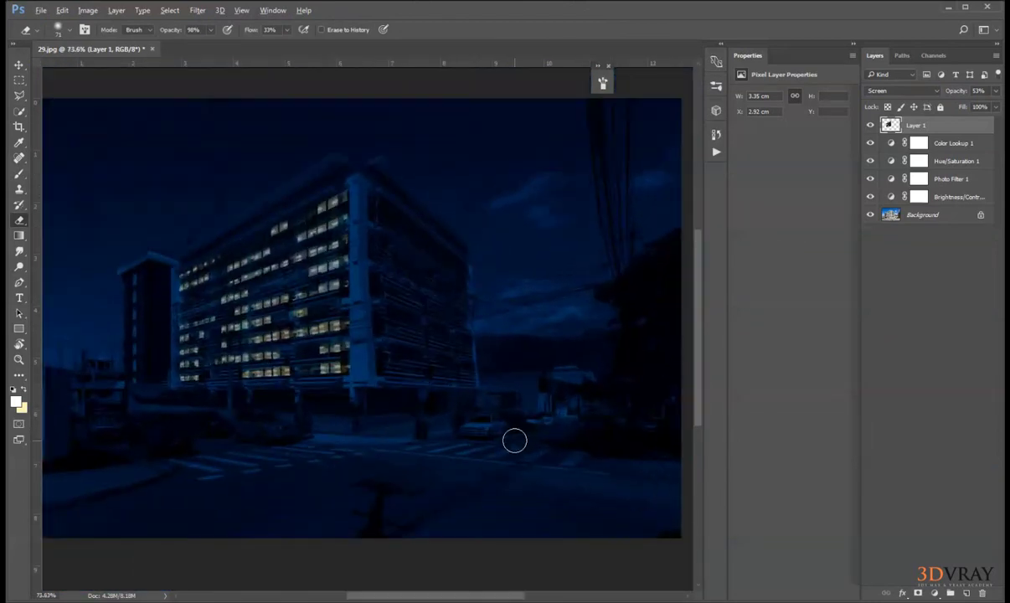
# Duplicate the window lights layer, then mirror and distort the copy to fit the right facade's perspective.
pyautogui.hotkey('ctrl', 'j')
pyautogui.hotkey('ctrl', 't')
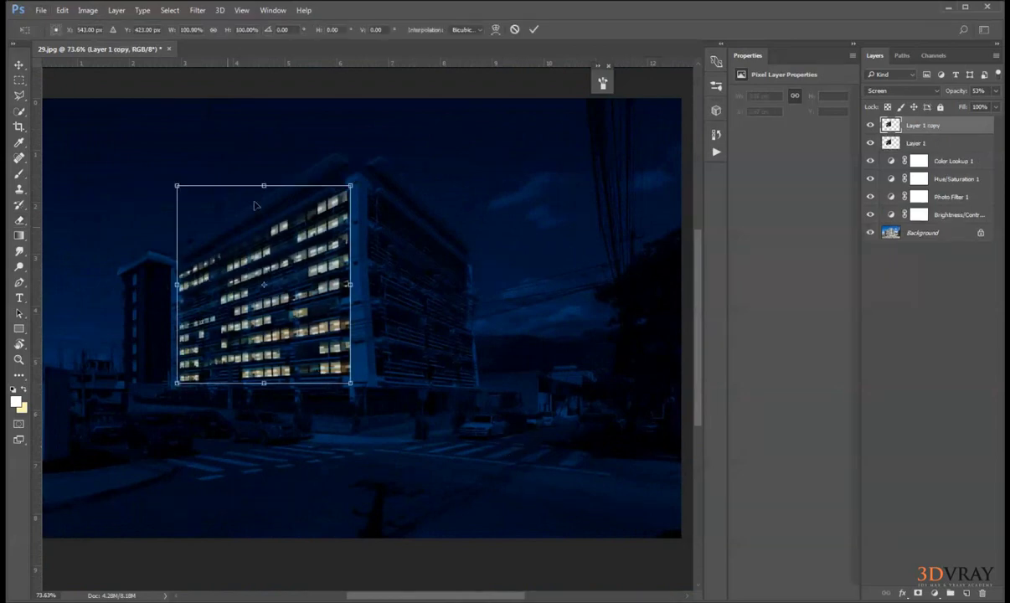
pyautogui.moveTo(176, 288); pyautogui.dragTo(474, 288)
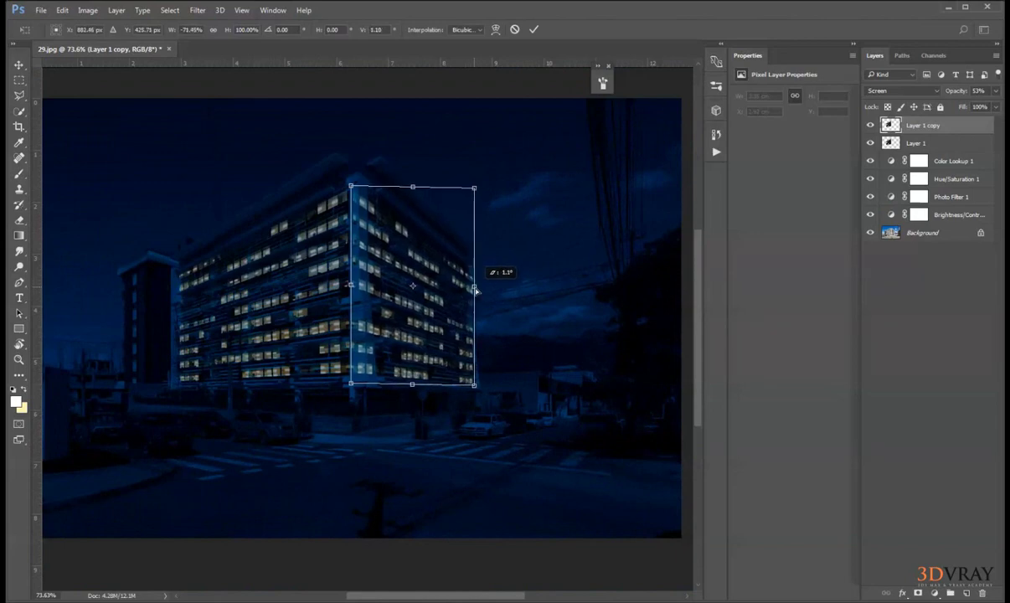
pyautogui.moveTo(477, 193); pyautogui.dragTo(468, 189)
pyautogui.moveTo(354, 293); pyautogui.dragTo(372, 287)
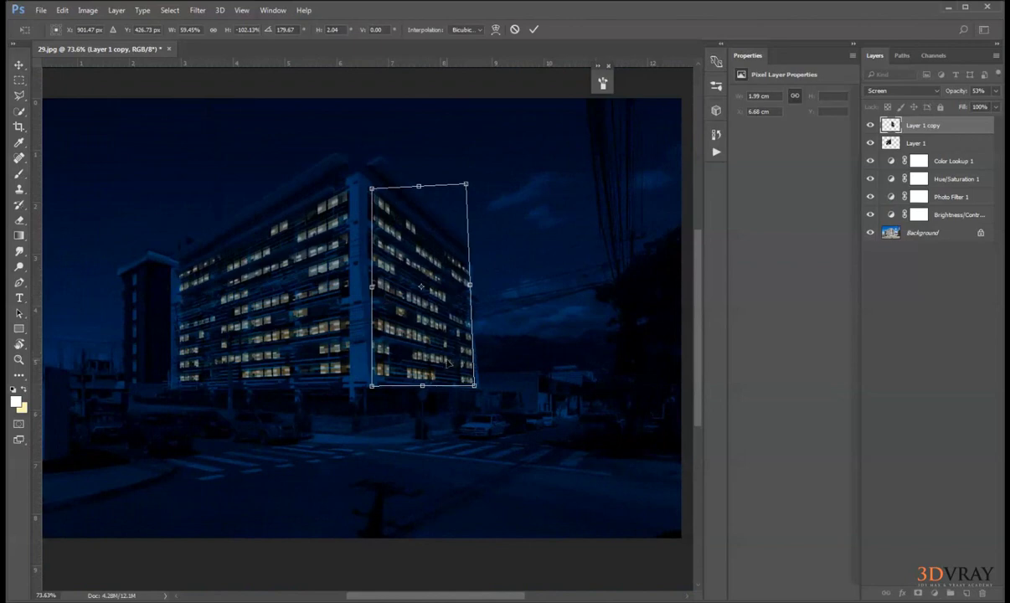
pyautogui.moveTo(375, 192); pyautogui.dragTo(368, 187)
pyautogui.press('Return')
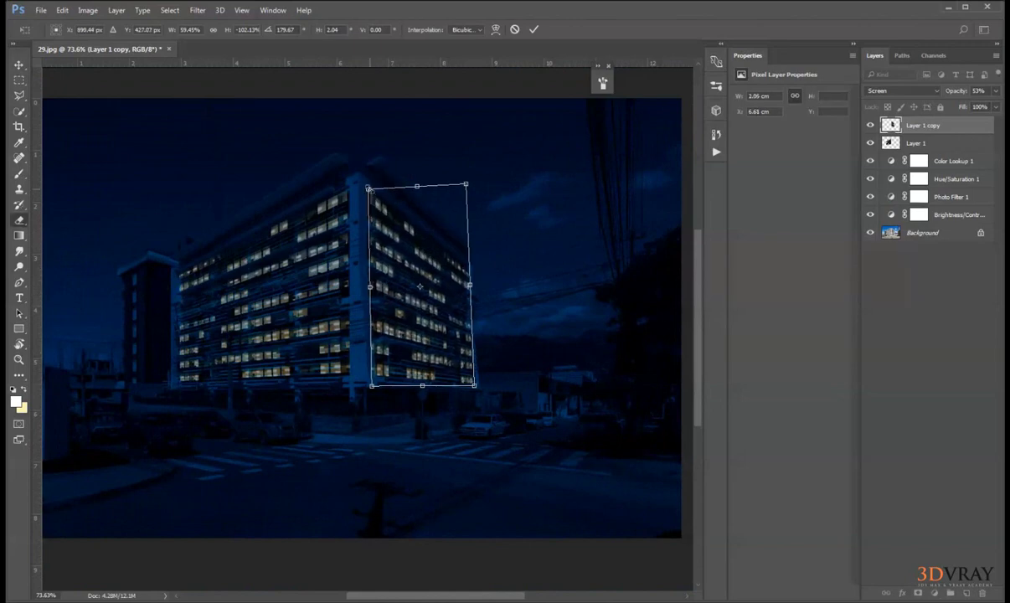
# Set the Eraser's opacity and flow to 100% and erase some of the lit windows on the right facade.
pyautogui.scroll(-2, 392, 235)
pyautogui.scroll(4, 395, 326)
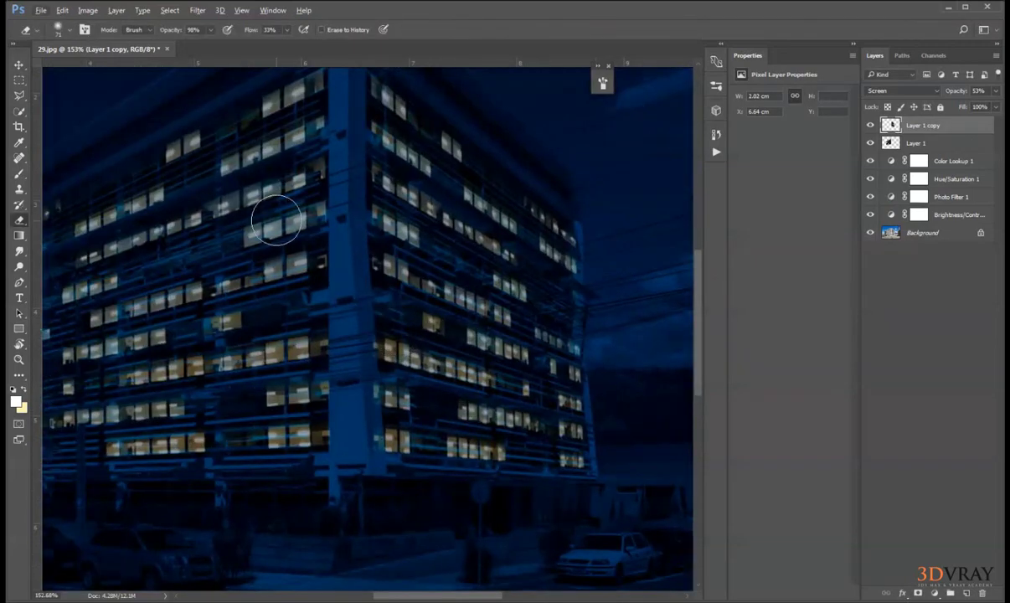
pyautogui.moveTo(443, 274); pyautogui.dragTo(369, 250)
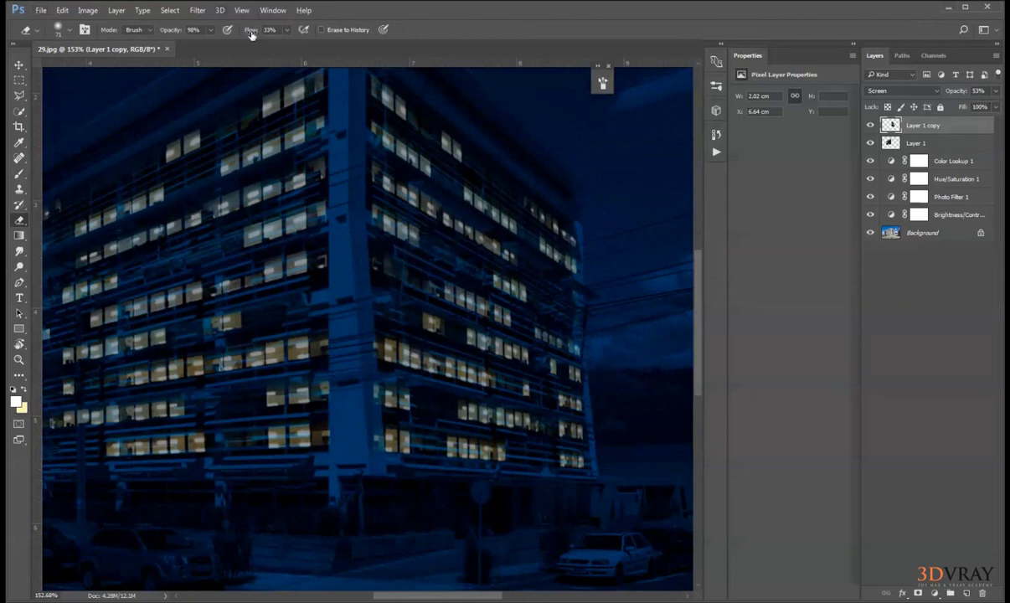
pyautogui.moveTo(170, 32); pyautogui.dragTo(178, 32)
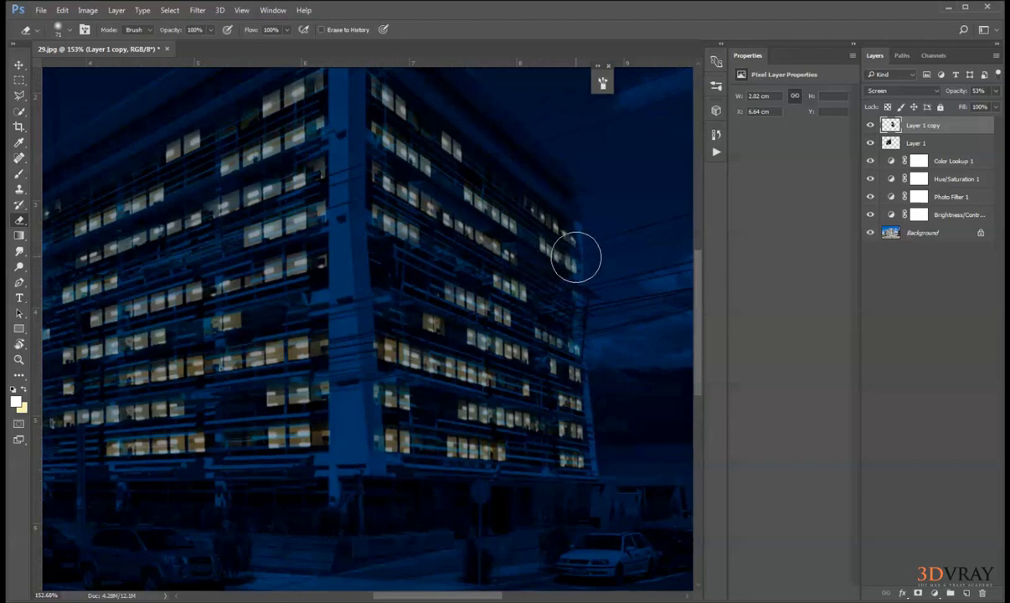
pyautogui.moveTo(577, 251)
pyautogui.mouseDown()
pyautogui.moveTo(547, 257)
pyautogui.moveTo(468, 203)
pyautogui.moveTo(501, 210)
pyautogui.moveTo(539, 237)
pyautogui.moveTo(372, 162)
pyautogui.moveTo(443, 171)
pyautogui.moveTo(362, 129)
pyautogui.mouseUp()
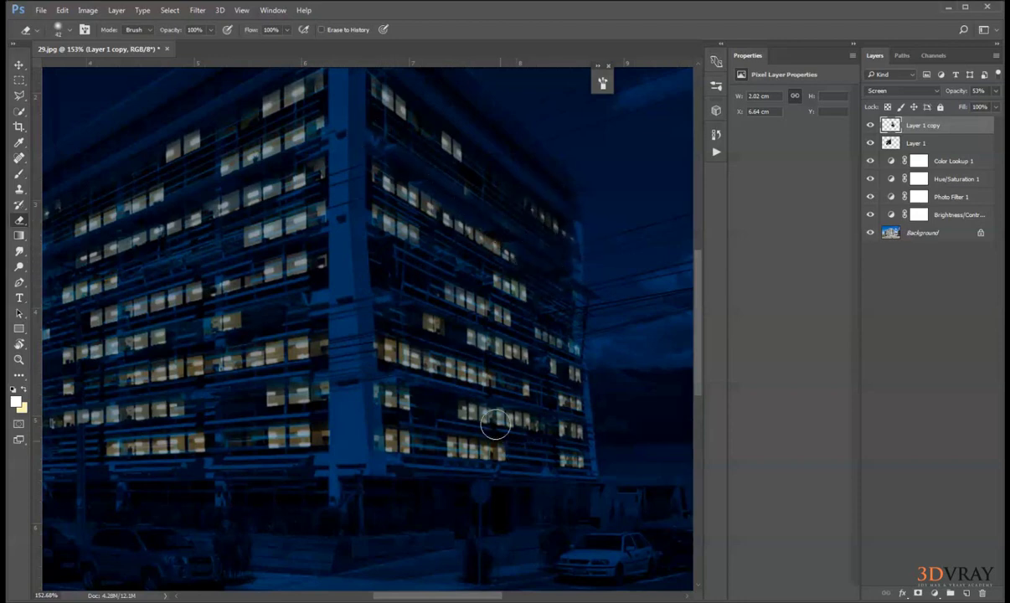
pyautogui.moveTo(527, 423)
pyautogui.mouseDown()
pyautogui.moveTo(451, 406)
pyautogui.moveTo(565, 487)
pyautogui.moveTo(613, 460)
pyautogui.moveTo(564, 457)
pyautogui.moveTo(596, 460)
pyautogui.moveTo(556, 400)
pyautogui.moveTo(611, 409)
pyautogui.moveTo(426, 408)
pyautogui.mouseUp()
pyautogui.scroll(-4, 426, 408)
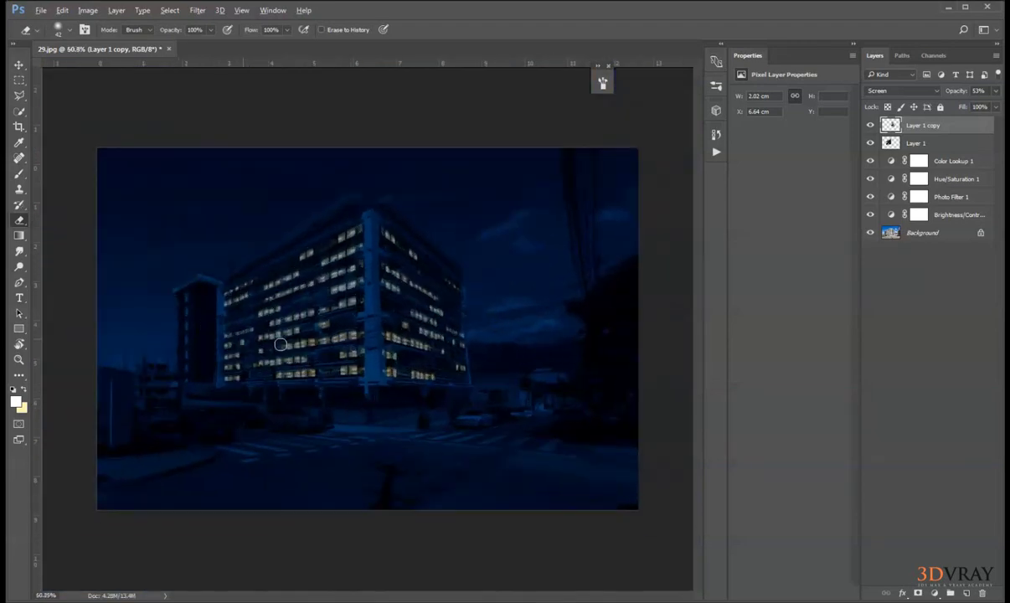
# Copy one lit window of the right facade to a new layer and move it up and right to an unlit spot.
pyautogui.scroll(3, 420, 251)
pyautogui.scroll(-3, 190, 331)
pyautogui.scroll(2, 314, 322)
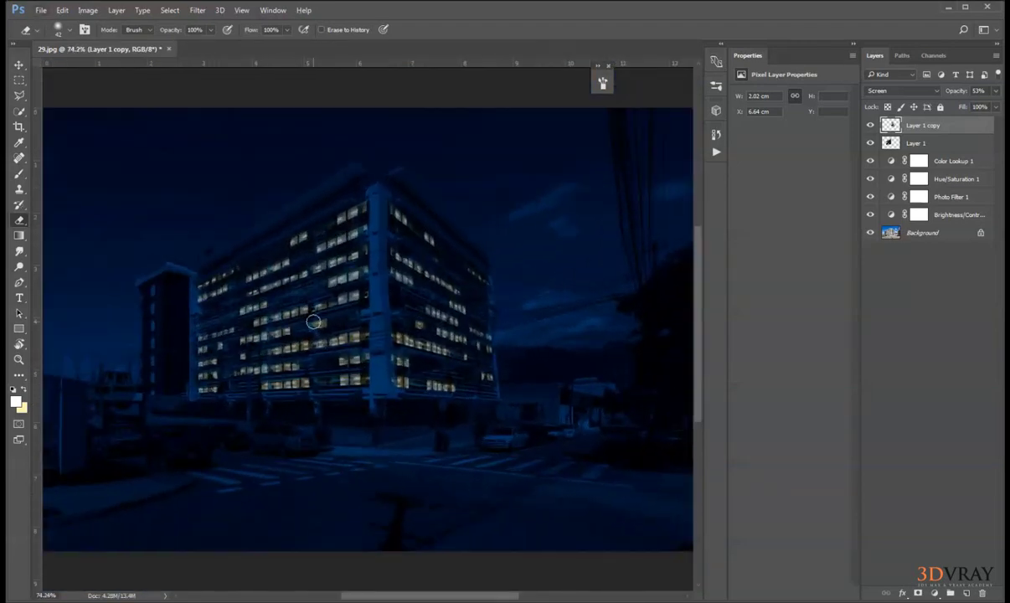
pyautogui.scroll(3, 415, 365)
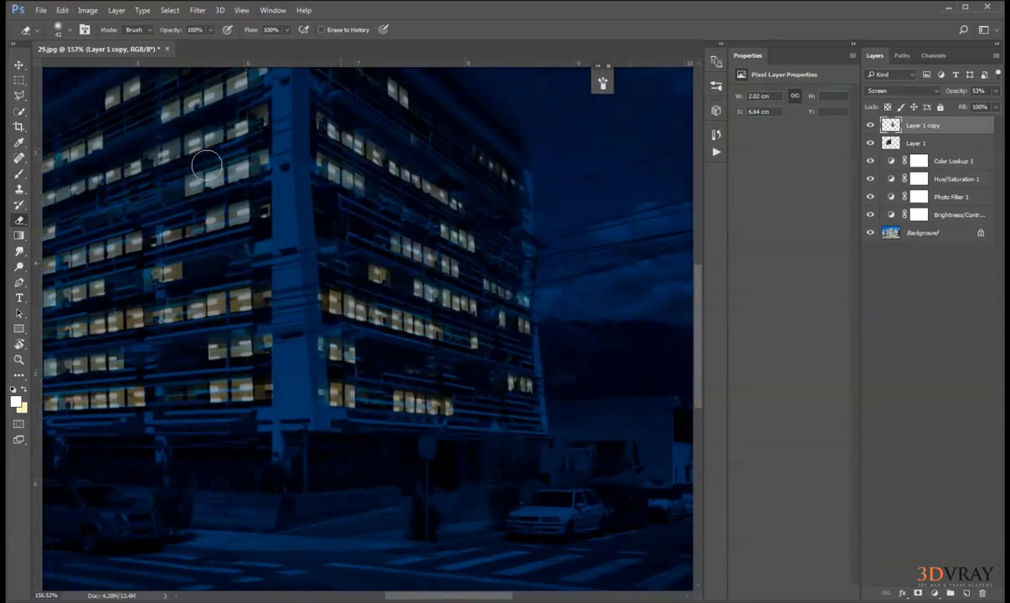
pyautogui.click(19, 78)
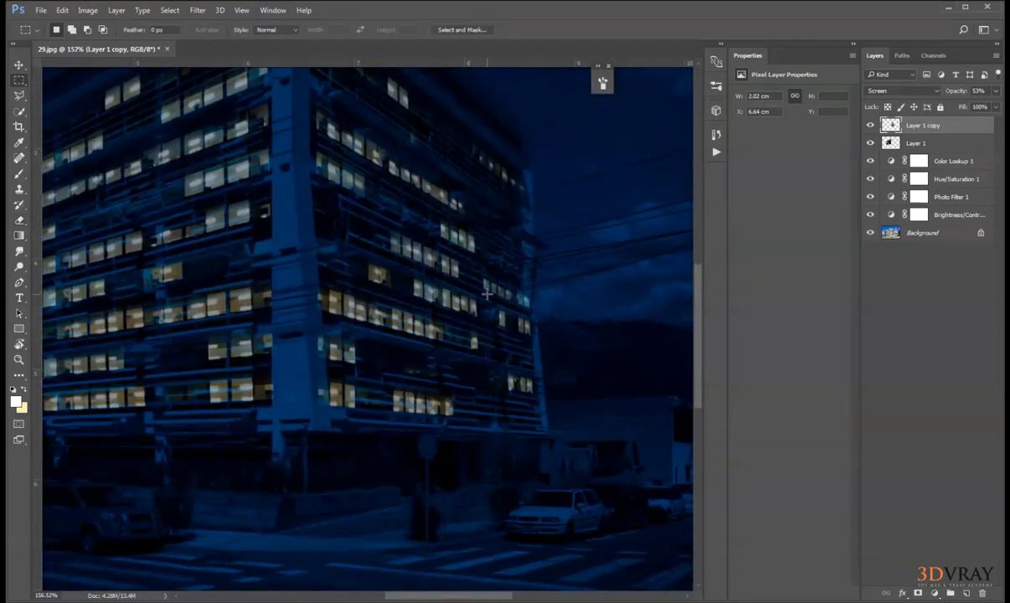
pyautogui.moveTo(487, 293); pyautogui.dragTo(459, 315)
pyautogui.hotkey('ctrl', 'j')
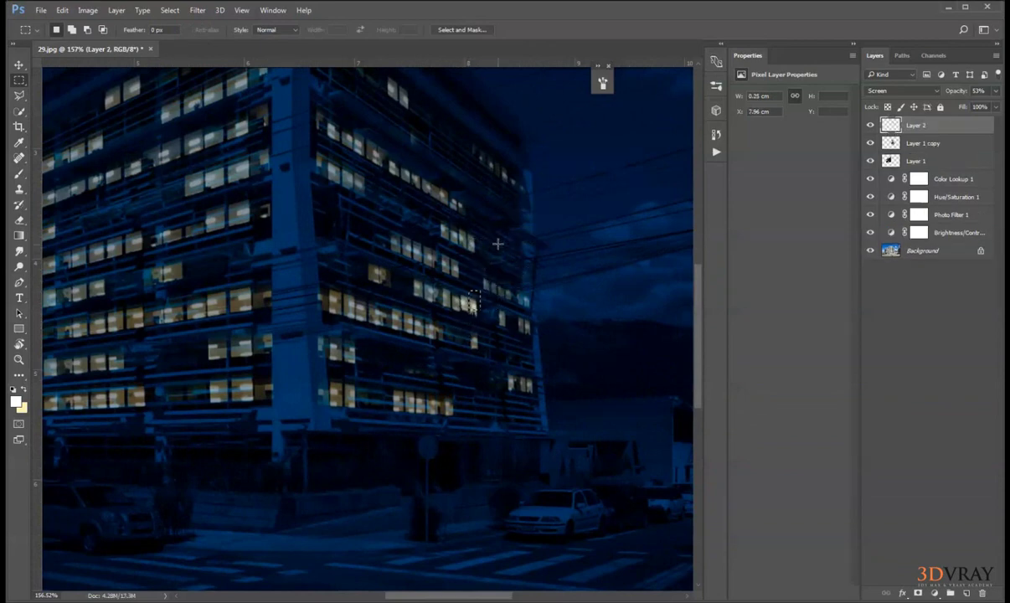
pyautogui.click(20, 65)
pyautogui.moveTo(401, 300); pyautogui.dragTo(429, 242)
pyautogui.scroll(-5, 528, 335)
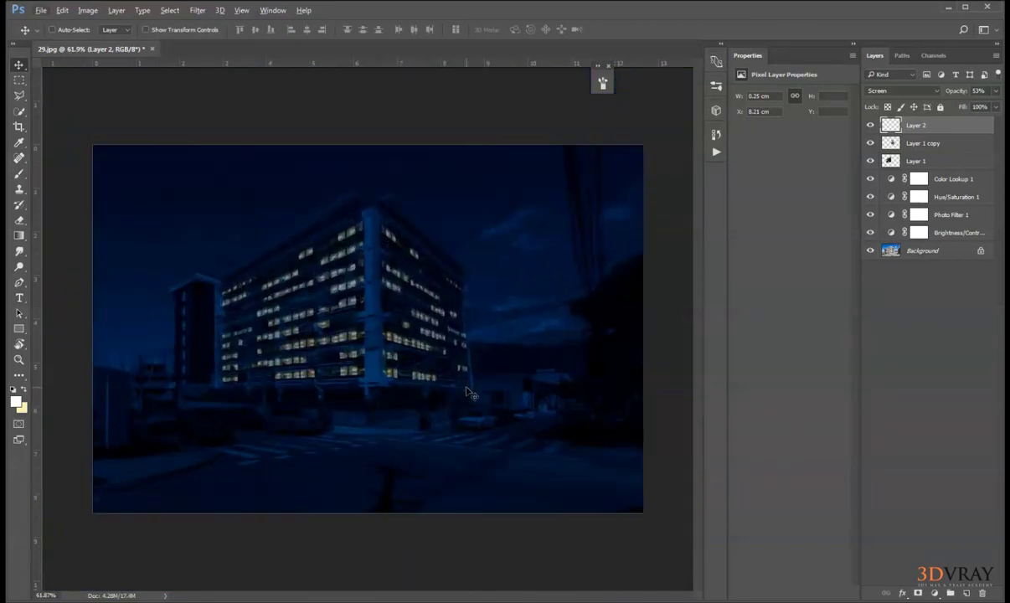
# Open the night photo of the McGraw-Hill Companies building and copy the strip with its lit ground-floor lobby.
pyautogui.scroll(6, 349, 412)
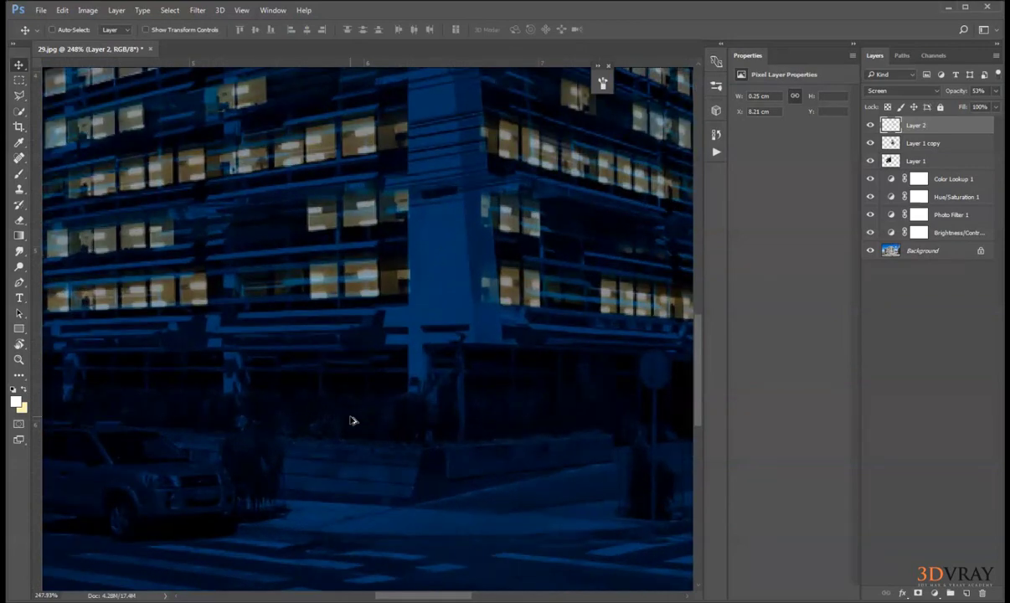
pyautogui.hotkey('ctrl', 'o')
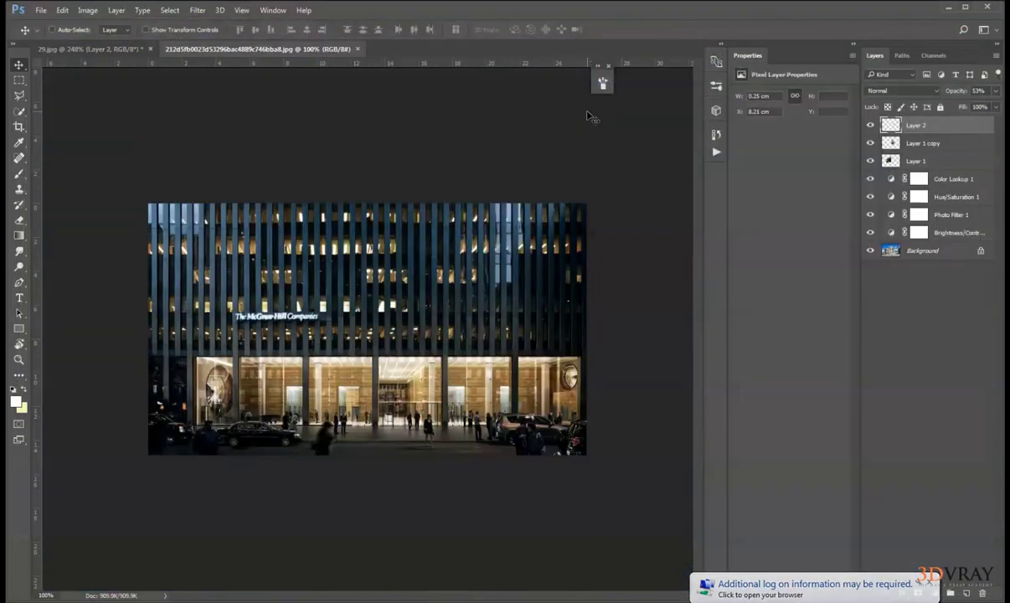
pyautogui.press('m')
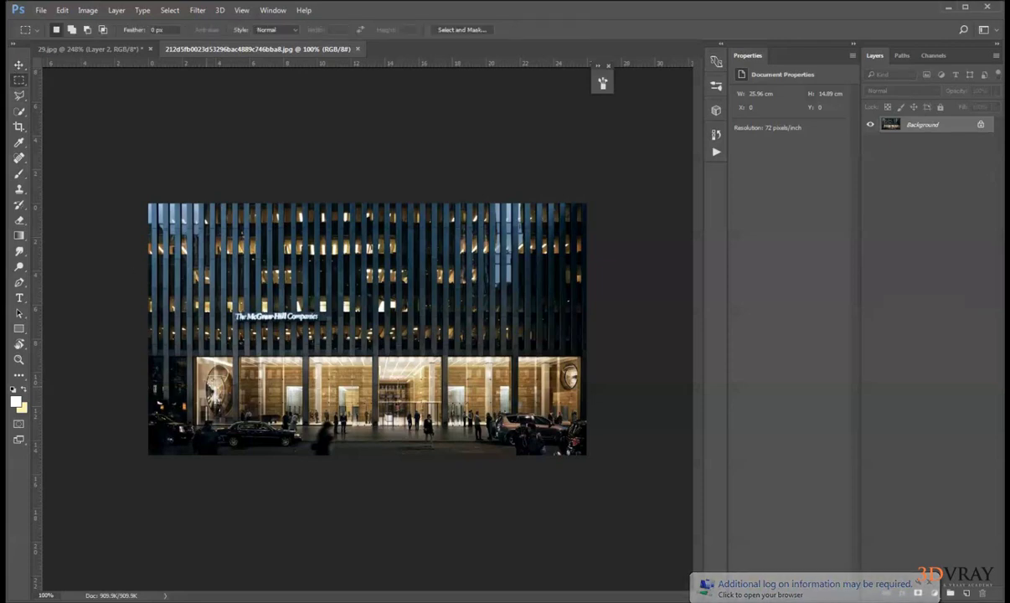
pyautogui.moveTo(218, 324); pyautogui.dragTo(555, 396)
pyautogui.moveTo(578, 429); pyautogui.dragTo(577, 429)
pyautogui.hotkey('alt', 'BackSpace')
# Paste the lobby strip into 29.jpg as a new layer and move it to the base of the left facade.
pyautogui.hotkey('ctrl', 'Tab')
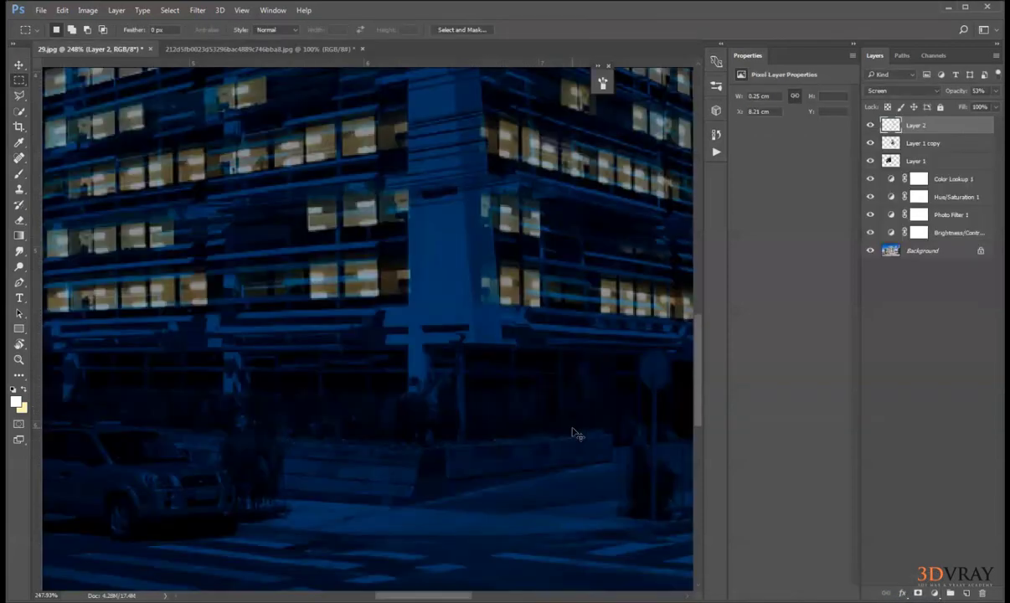
pyautogui.hotkey('ctrl', '0')
pyautogui.hotkey('ctrl', 'v')
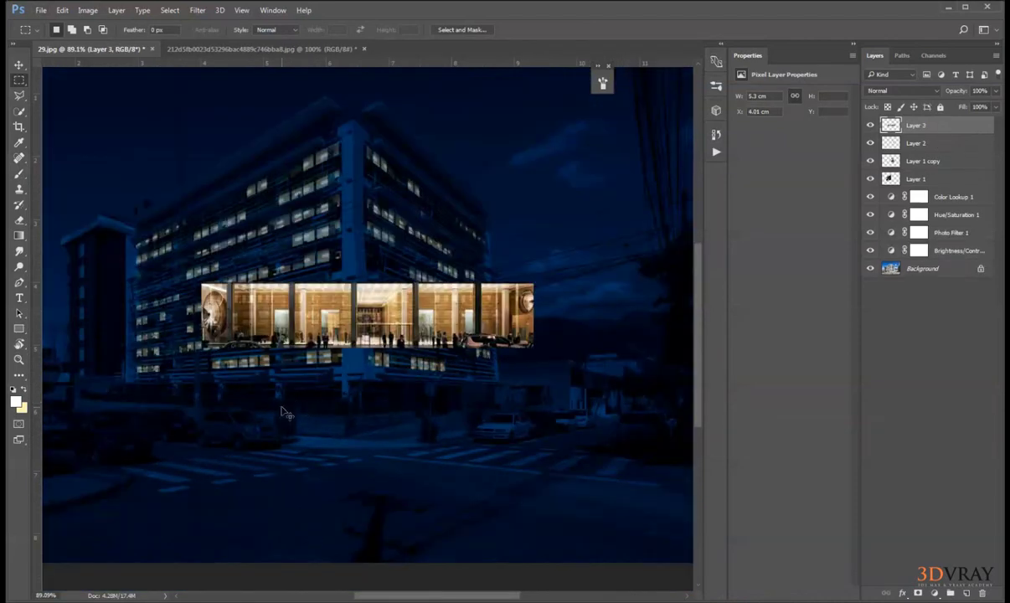
pyautogui.click(18, 65)
pyautogui.moveTo(337, 183); pyautogui.dragTo(316, 380)
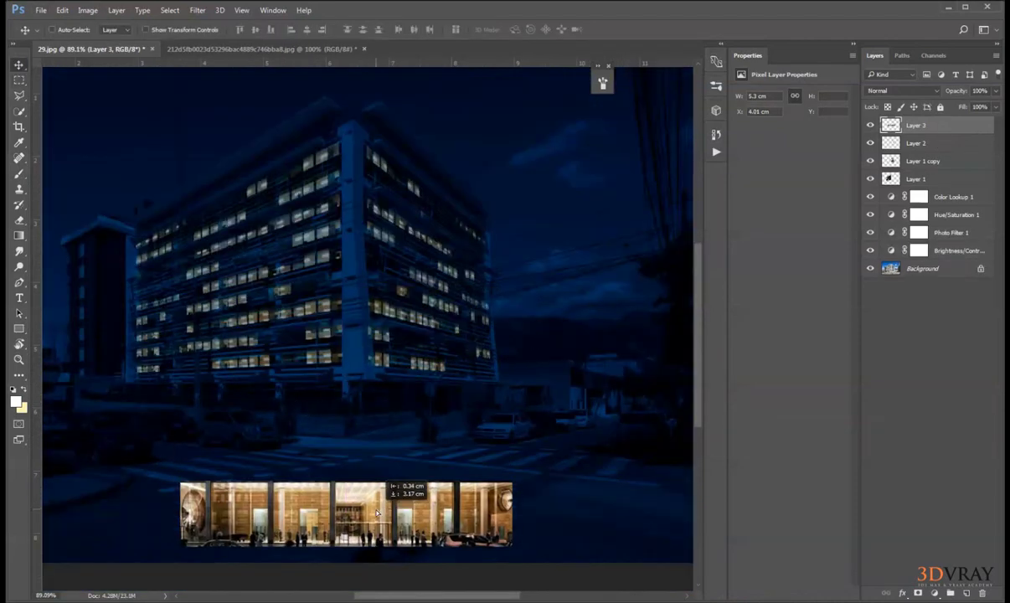
pyautogui.moveTo(385, 531); pyautogui.dragTo(218, 400)
# Flip the lobby strip horizontally, scale it to about 65% wide by 44% high and skew it onto the left facade's ground floor.
pyautogui.scroll(-3, 218, 413)
pyautogui.hotkey('ctrl', 't')
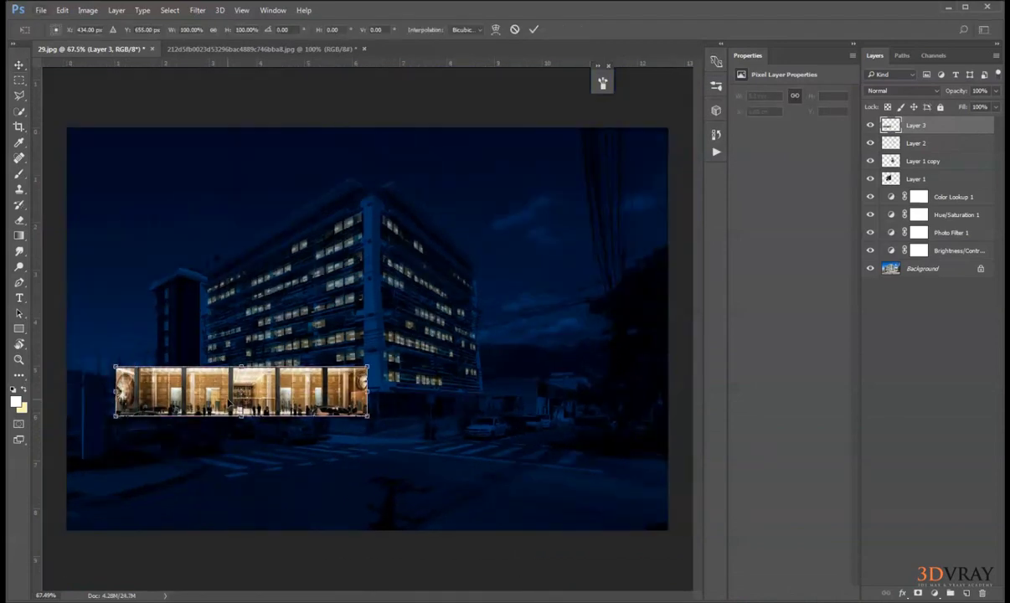
pyautogui.rightClick(227, 412)
pyautogui.click(280, 579)
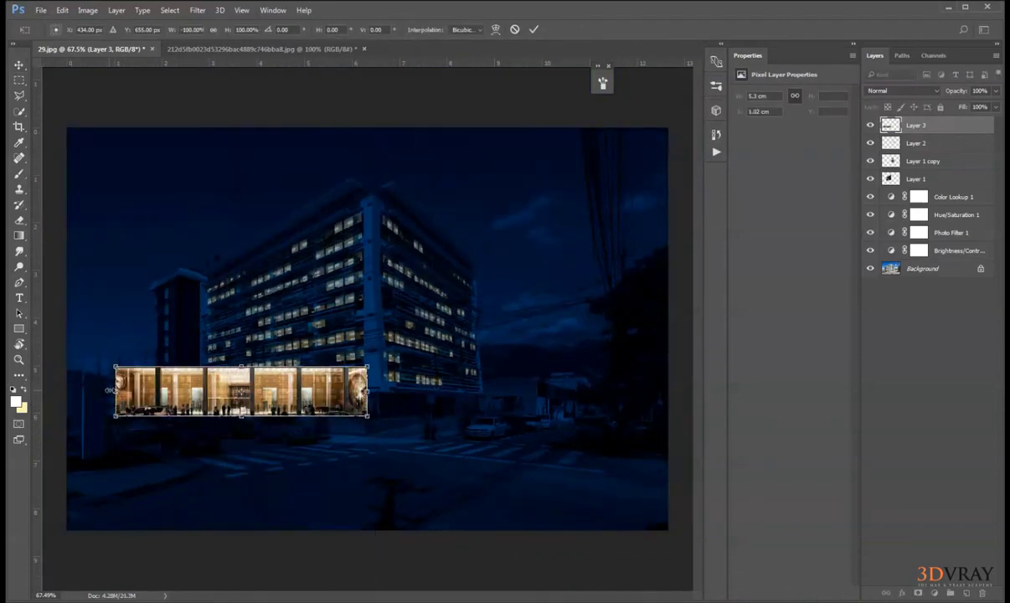
pyautogui.scroll(2, 118, 411)
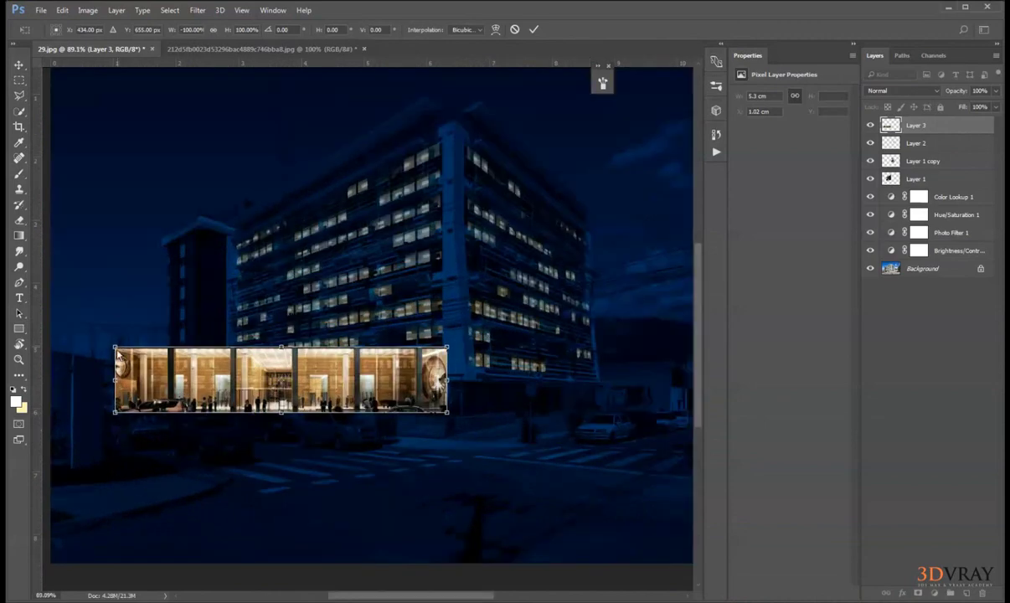
pyautogui.moveTo(118, 356); pyautogui.dragTo(289, 436)
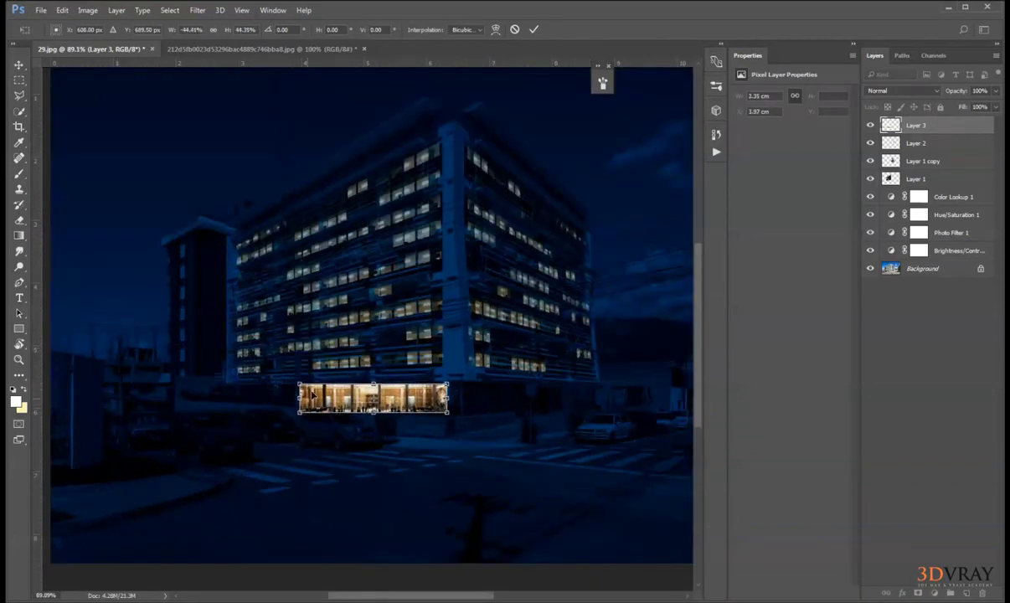
pyautogui.moveTo(298, 400); pyautogui.dragTo(233, 387)
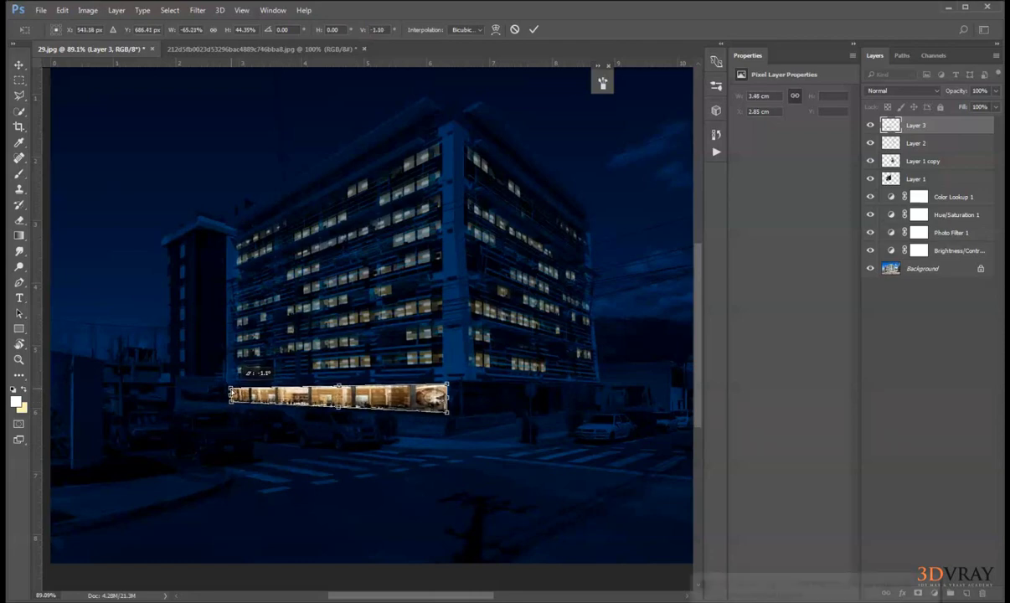
pyautogui.press('Return')
# Compare the image with and without the lobby layer, then set its blend mode to Screen and its opacity to 44%.
pyautogui.scroll(5, 305, 410)
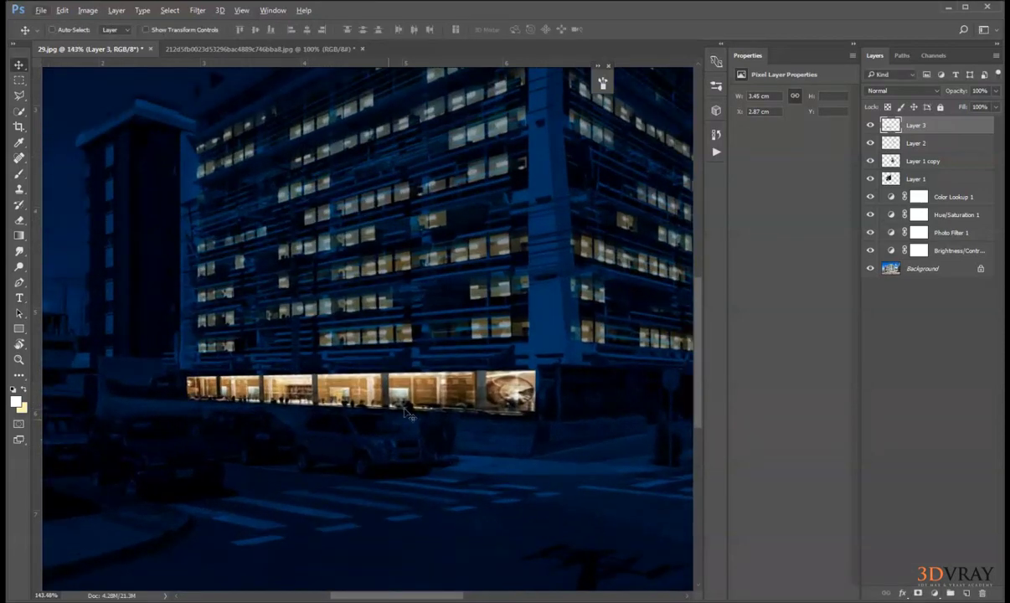
pyautogui.click(871, 125)
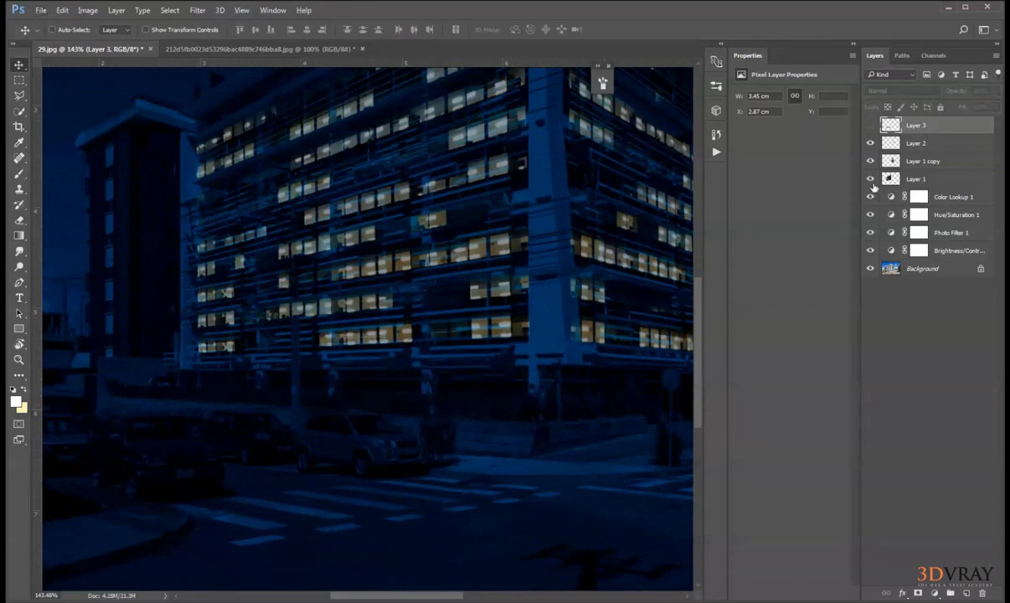
pyautogui.click(871, 124)
pyautogui.click(901, 91)
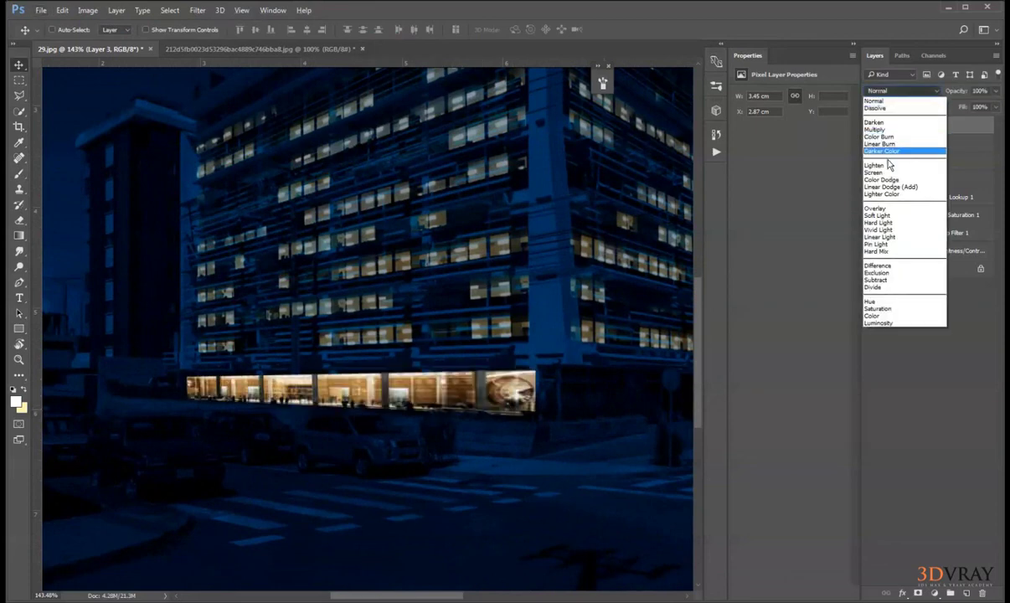
pyautogui.click(888, 159)
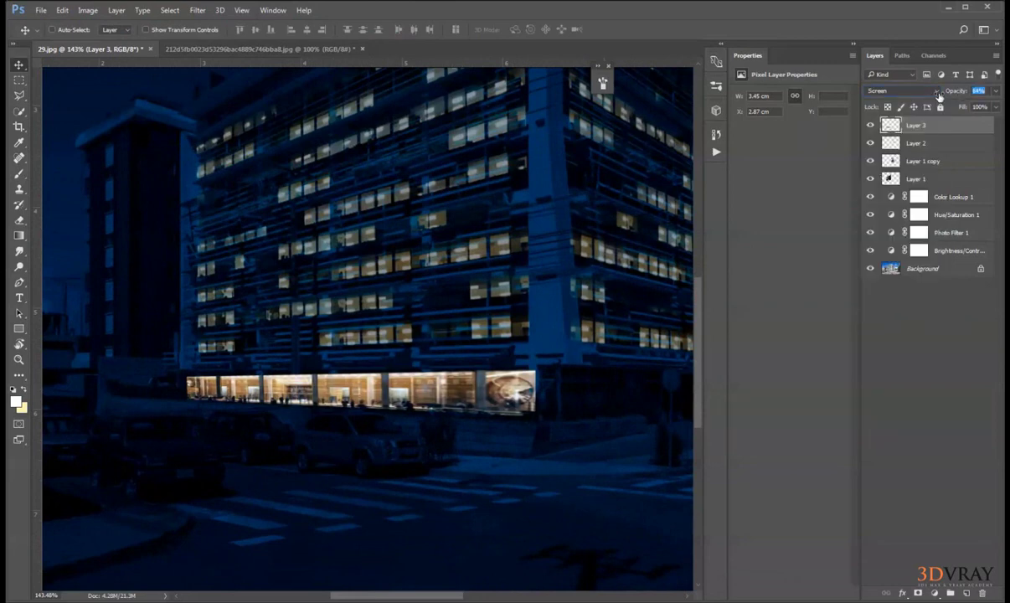
pyautogui.moveTo(939, 96); pyautogui.dragTo(926, 99)
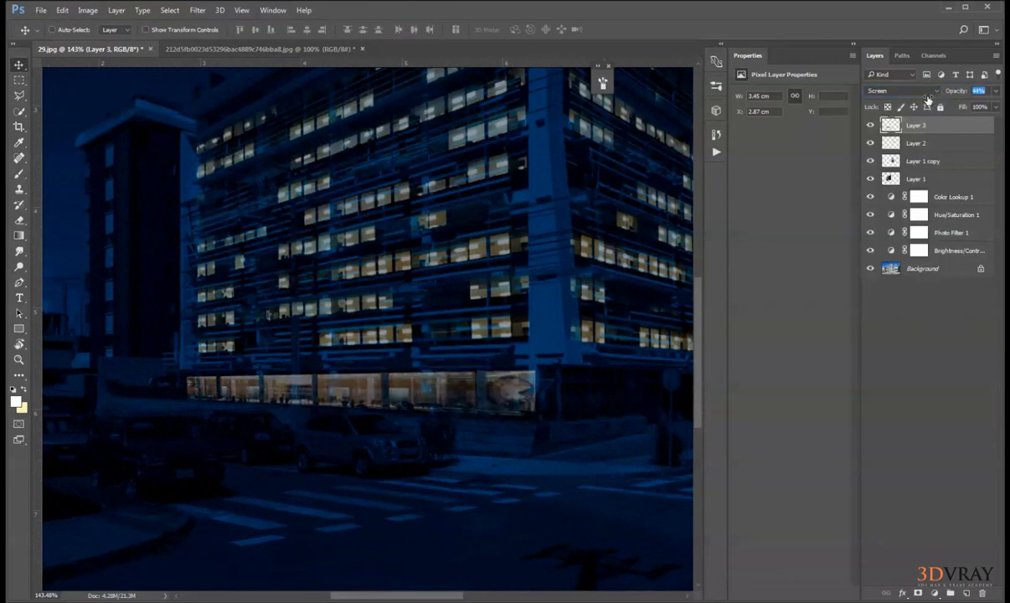
# Switch to the Eraser, replace its brushes with the Grass Collection-195 set and choose the 450 px grass brush.
pyautogui.scroll(3, 371, 436)
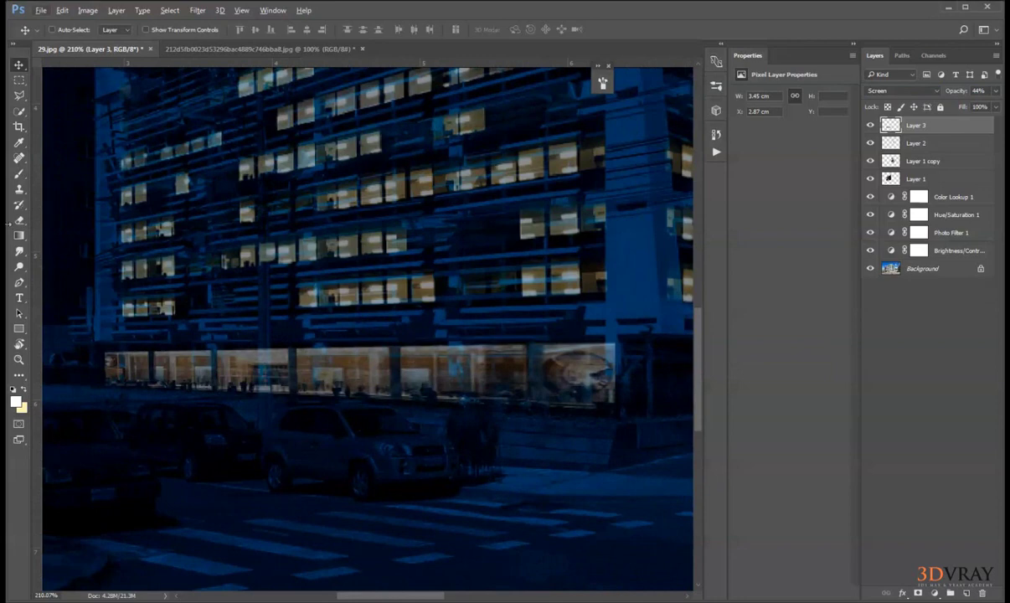
pyautogui.press('e')
pyautogui.rightClick(248, 214)
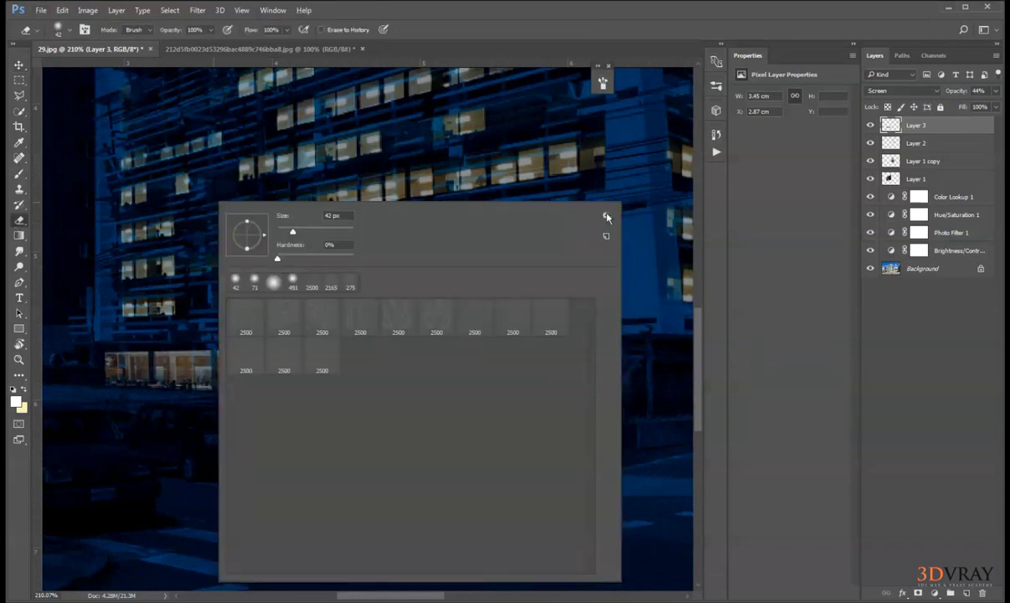
pyautogui.click(605, 216)
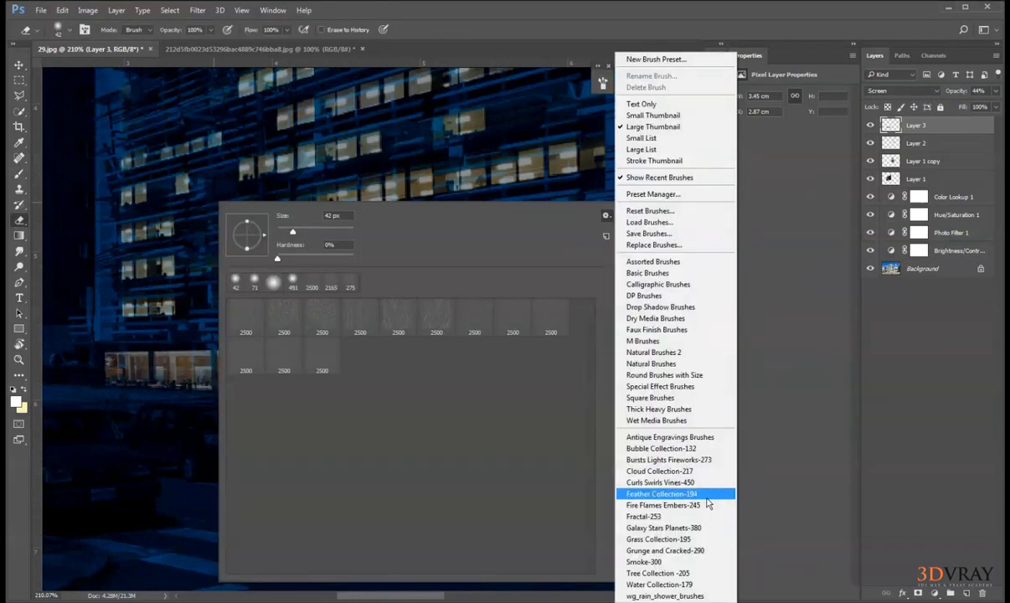
pyautogui.click(670, 541)
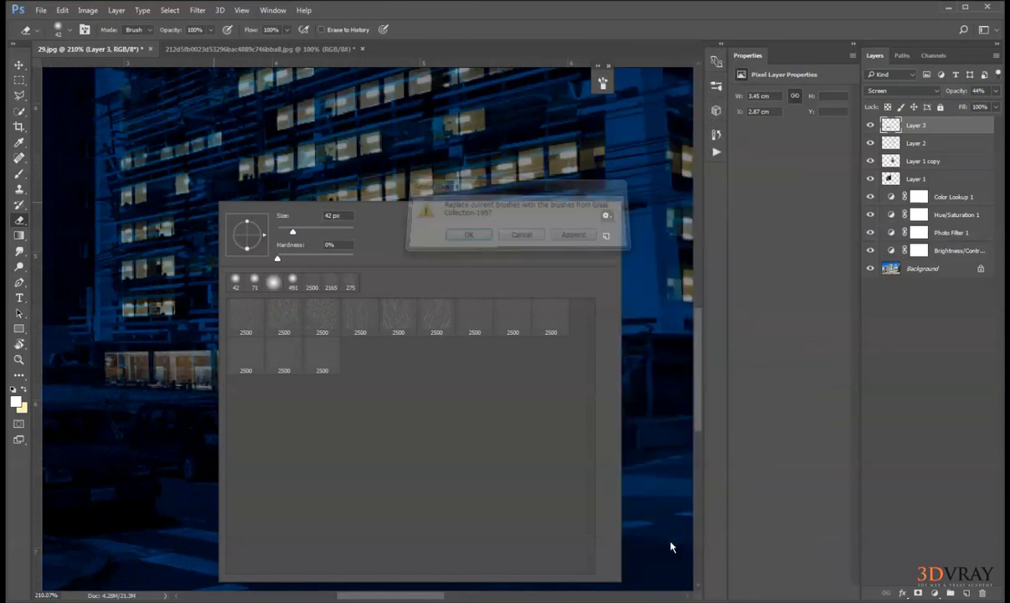
pyautogui.press('Return')
pyautogui.scroll(-3, 384, 542)
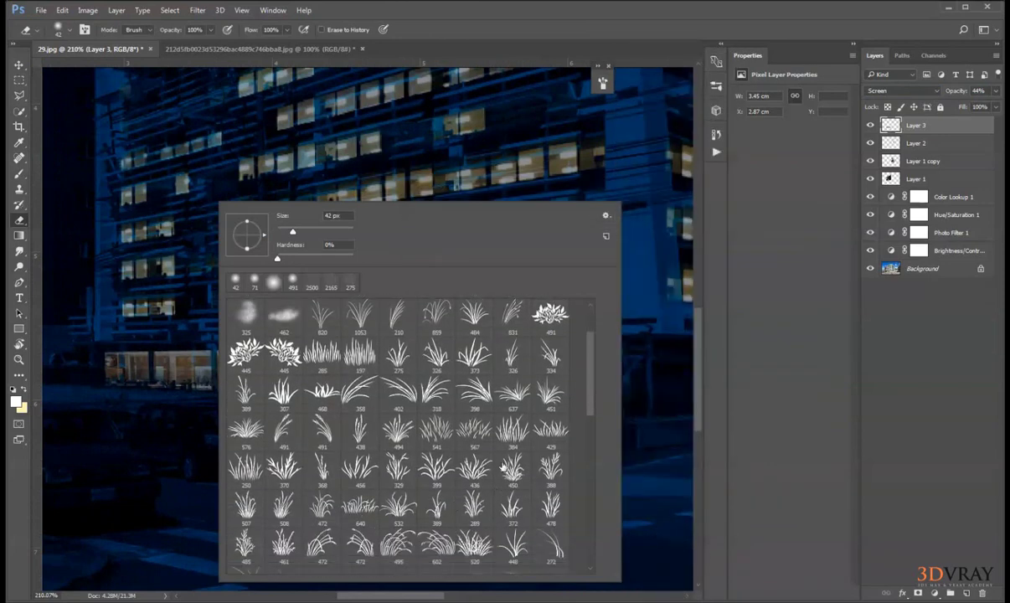
pyautogui.doubleClick(504, 467)
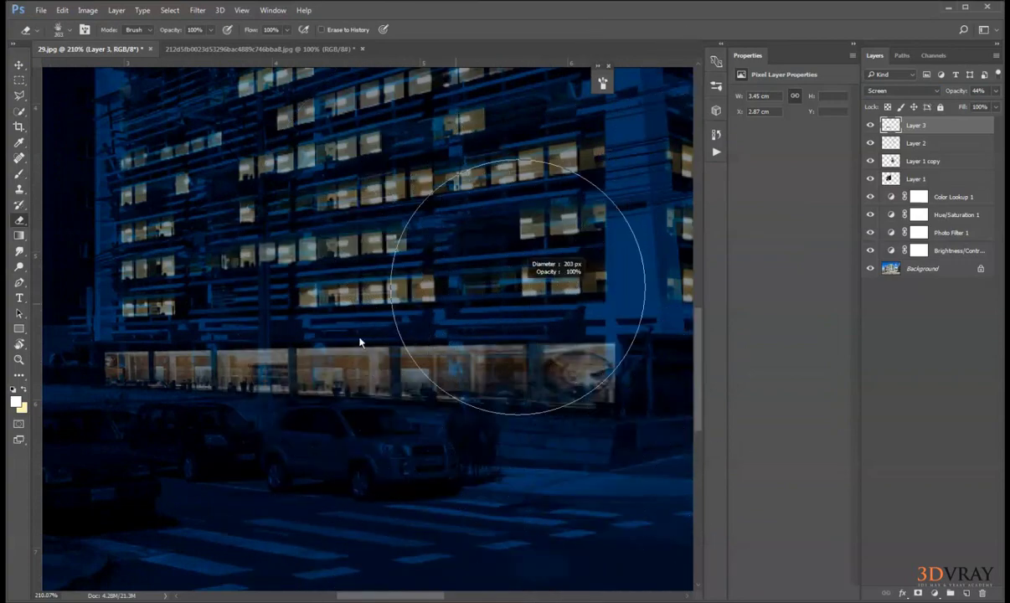
# Reduce the grass brush to 23 px and erase grass shapes along the lower edge of the lobby strip.
pyautogui.moveTo(301, 351); pyautogui.dragTo(268, 352)
pyautogui.moveTo(588, 425); pyautogui.dragTo(563, 425)
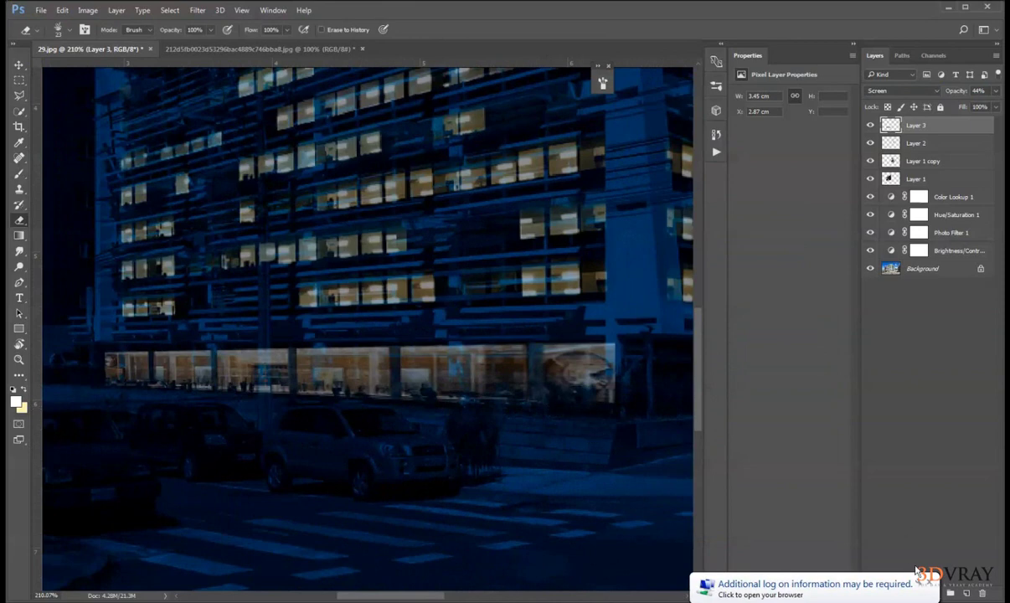
pyautogui.click(931, 586)
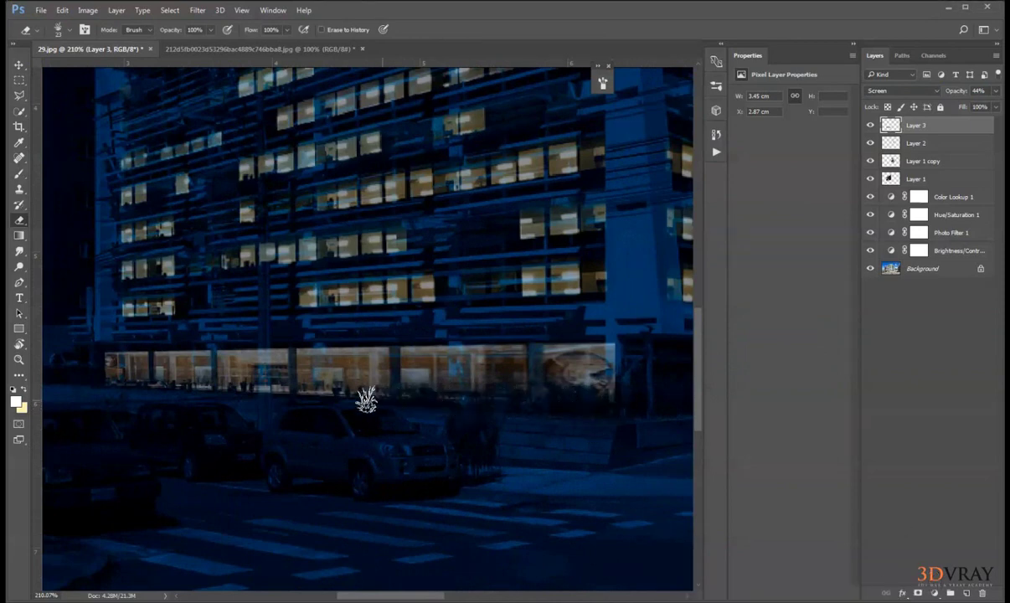
pyautogui.moveTo(216, 389); pyautogui.dragTo(440, 427)
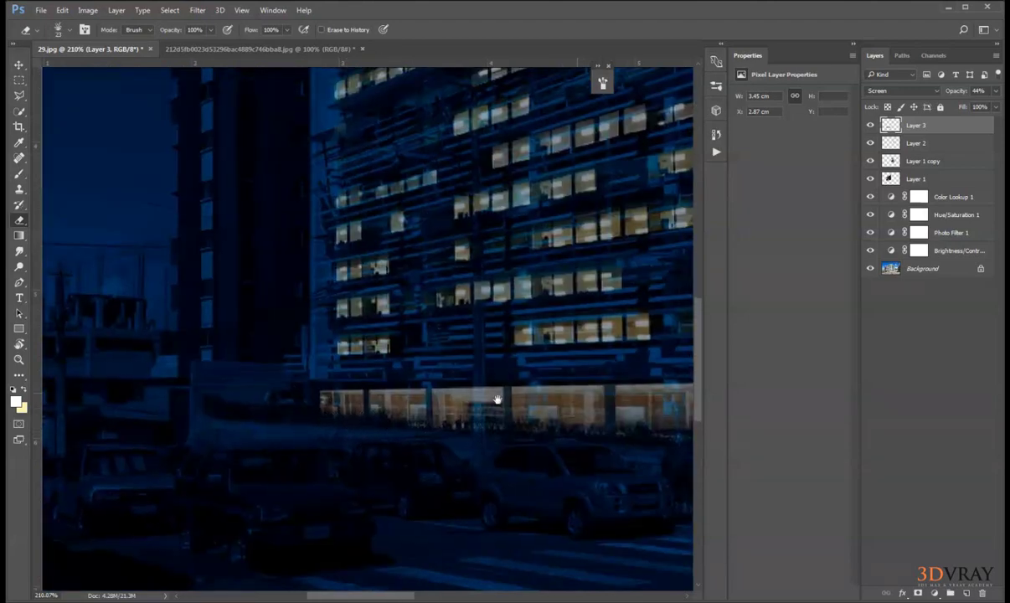
pyautogui.moveTo(501, 400)
pyautogui.mouseDown()
pyautogui.moveTo(411, 406)
pyautogui.moveTo(463, 429)
pyautogui.moveTo(516, 429)
pyautogui.moveTo(554, 387)
pyautogui.moveTo(579, 428)
pyautogui.mouseUp()
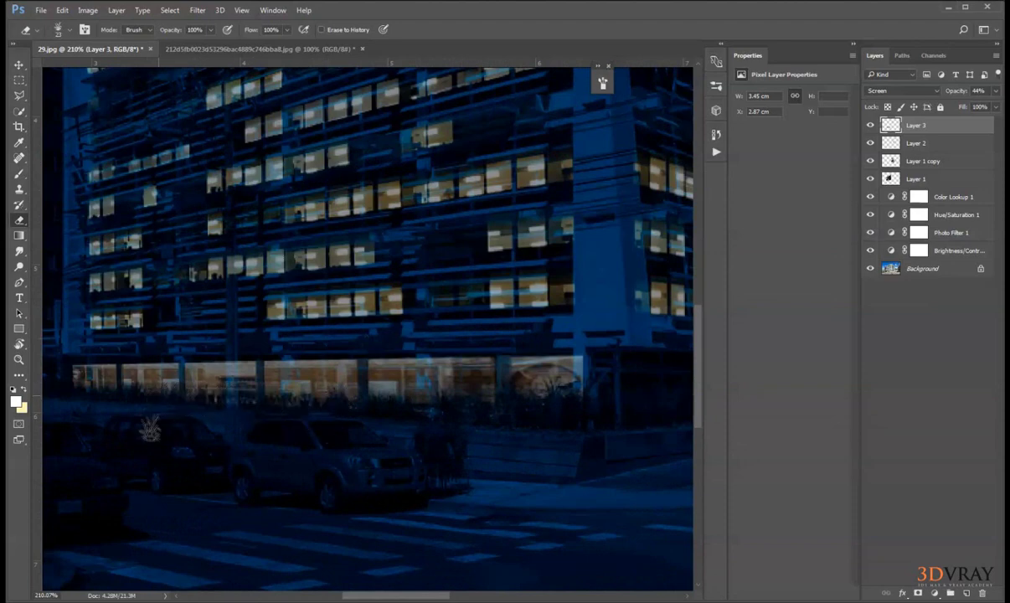
# Try moving the lobby strip up over the windows and viewing it in Dissolve and in Normal mode at 100% opacity.
pyautogui.click(18, 64)
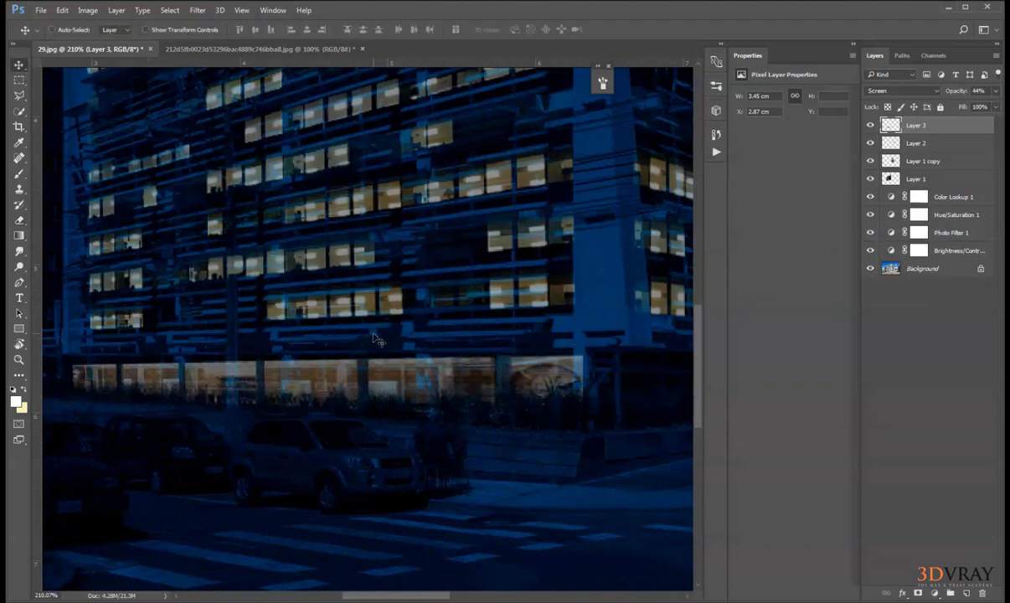
pyautogui.moveTo(360, 293); pyautogui.dragTo(490, 99)
pyautogui.click(900, 92)
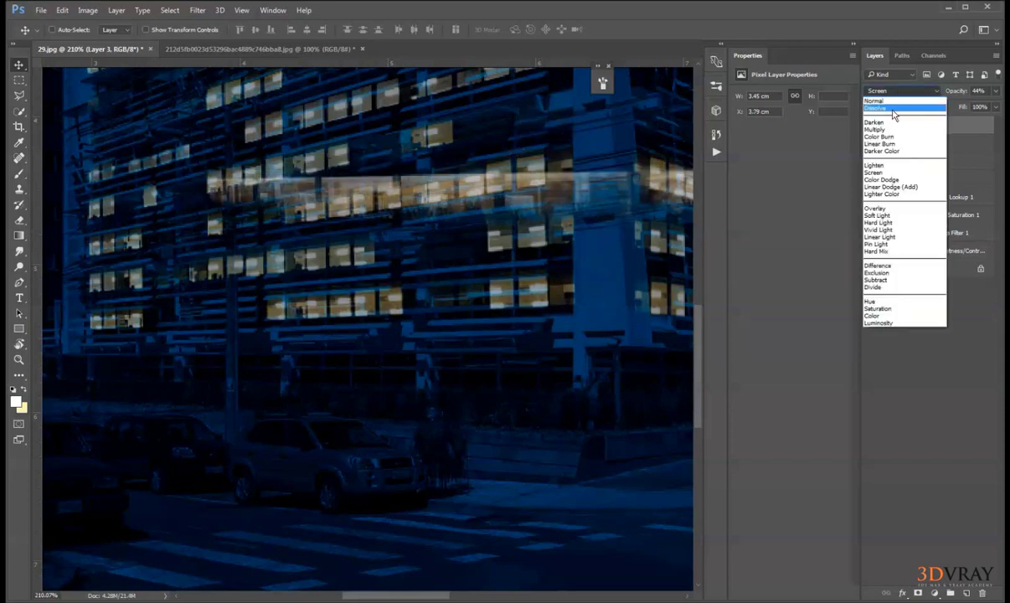
pyautogui.click(879, 107)
pyautogui.click(883, 91)
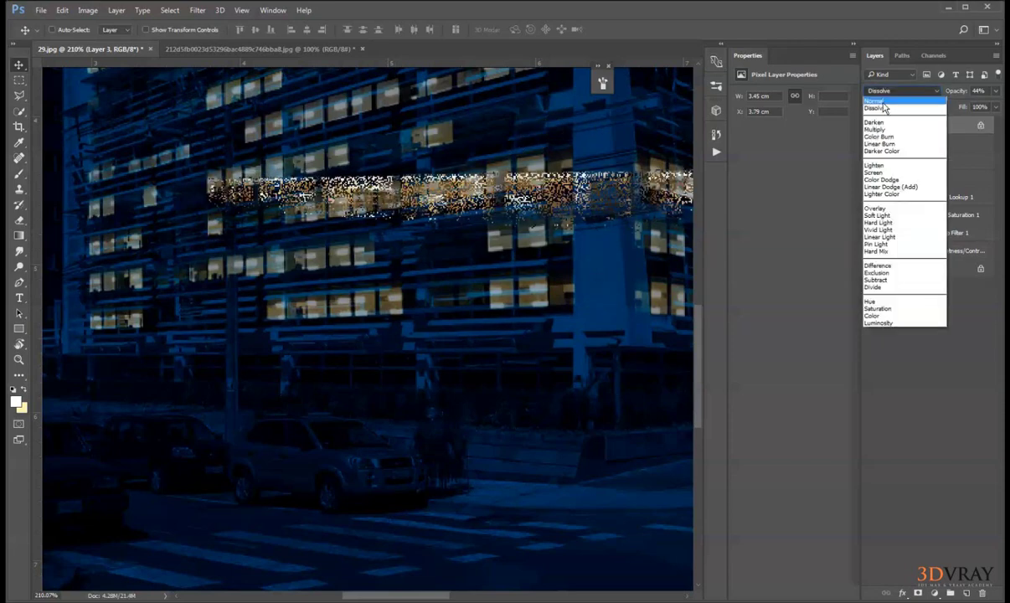
pyautogui.click(874, 101)
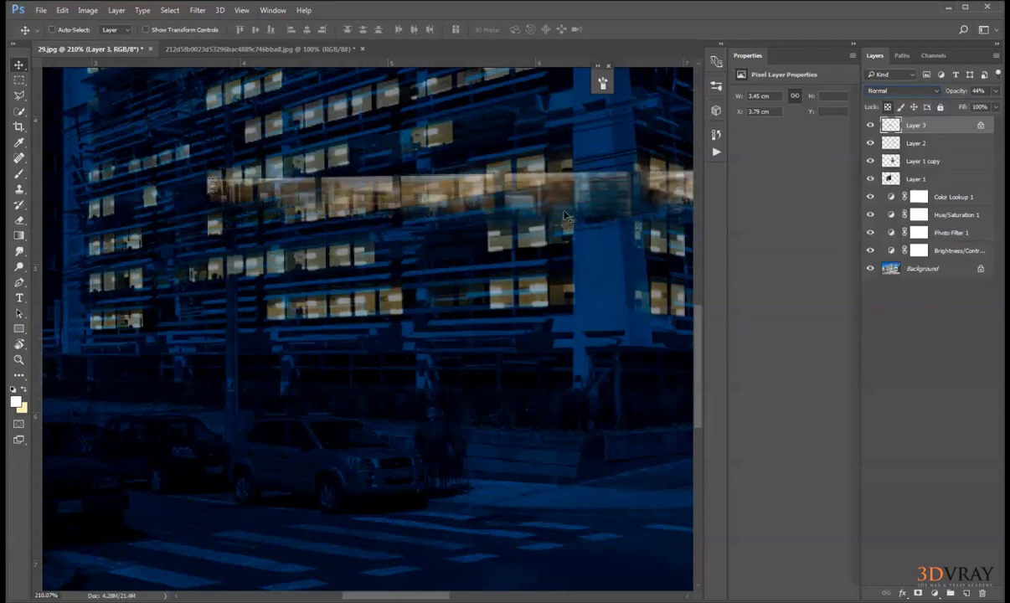
pyautogui.moveTo(556, 177); pyautogui.dragTo(457, 176)
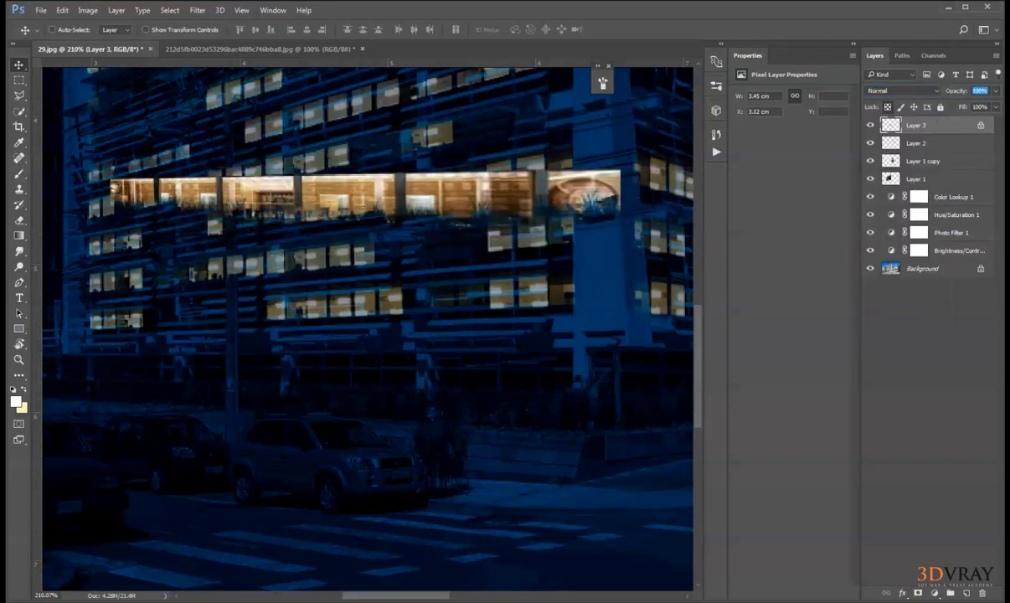
# Undo the lobby strip's moves and its blend mode and opacity changes, then check the whole building.
pyautogui.hotkey('ctrl', 'alt', 'z')
pyautogui.hotkey('ctrl', 'alt', 'z')
pyautogui.hotkey('ctrl', 'alt', 'z')
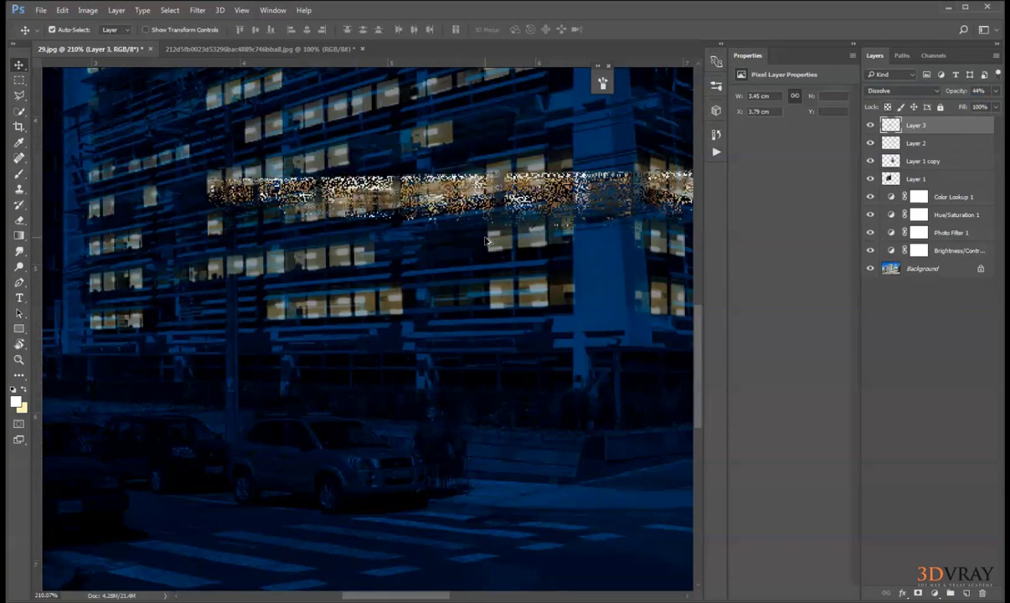
pyautogui.hotkey('ctrl', 'alt', 'z')
pyautogui.hotkey('ctrl', 'alt', 'z')
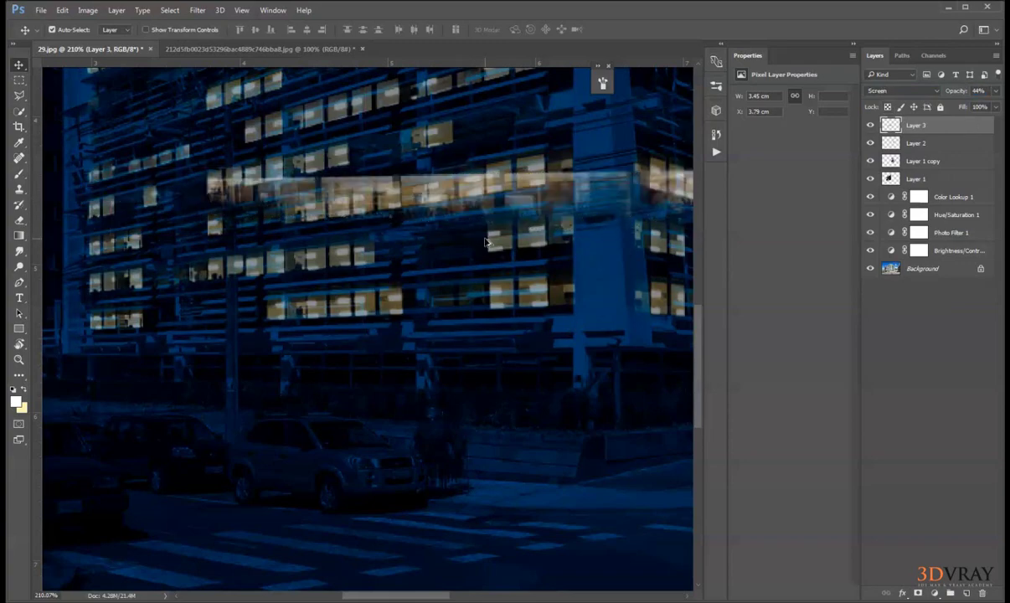
pyautogui.scroll(-4, 489, 352)
pyautogui.scroll(-1, 521, 438)
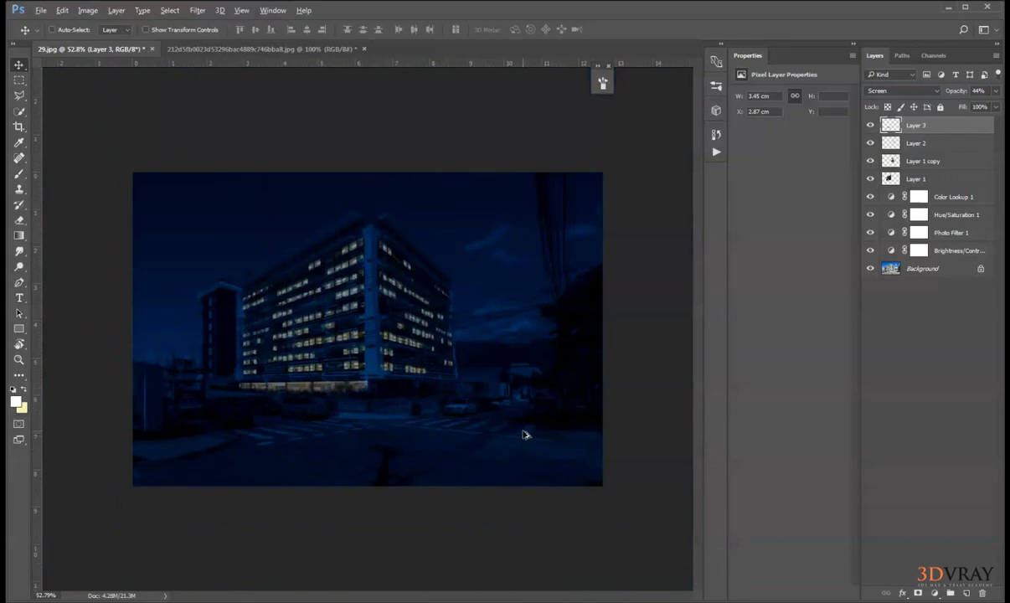
pyautogui.scroll(5, 526, 444)
pyautogui.scroll(1, 369, 418)
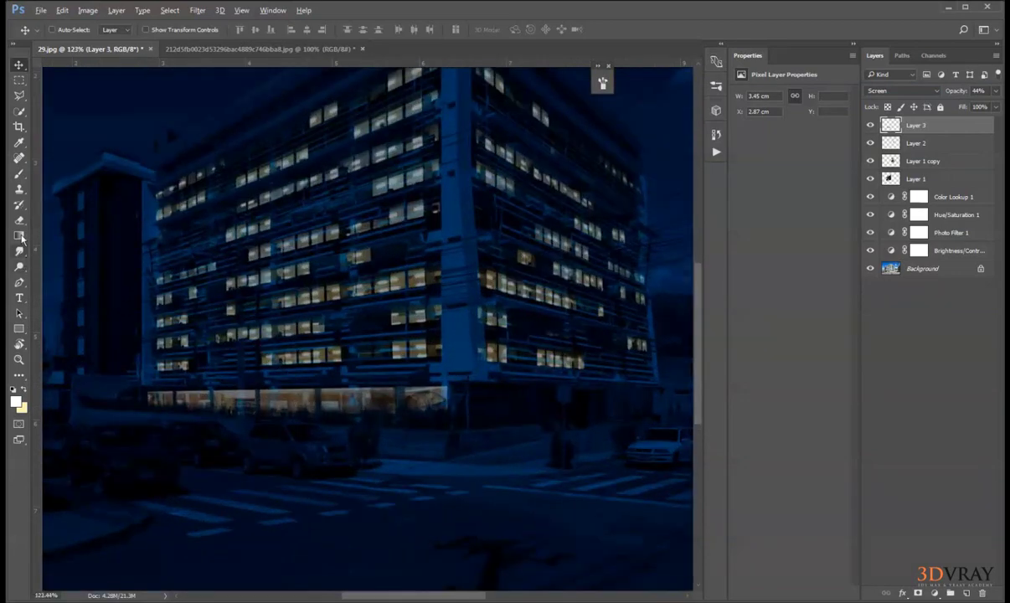
# Try erasing along the upper edge of the lobby strip with a soft round 23 px Eraser brush.
pyautogui.press('e')
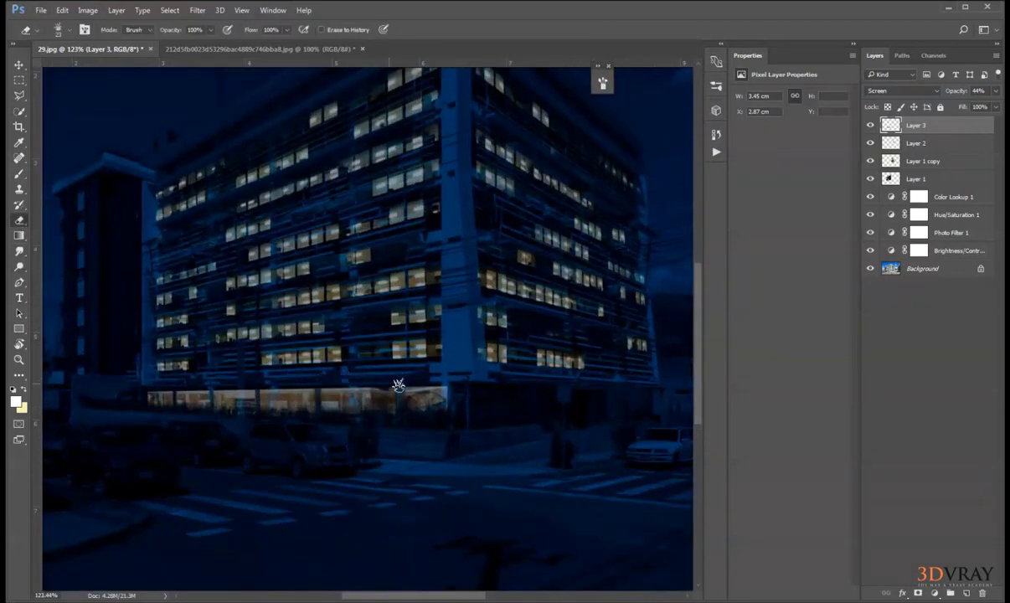
pyautogui.rightClick(309, 385)
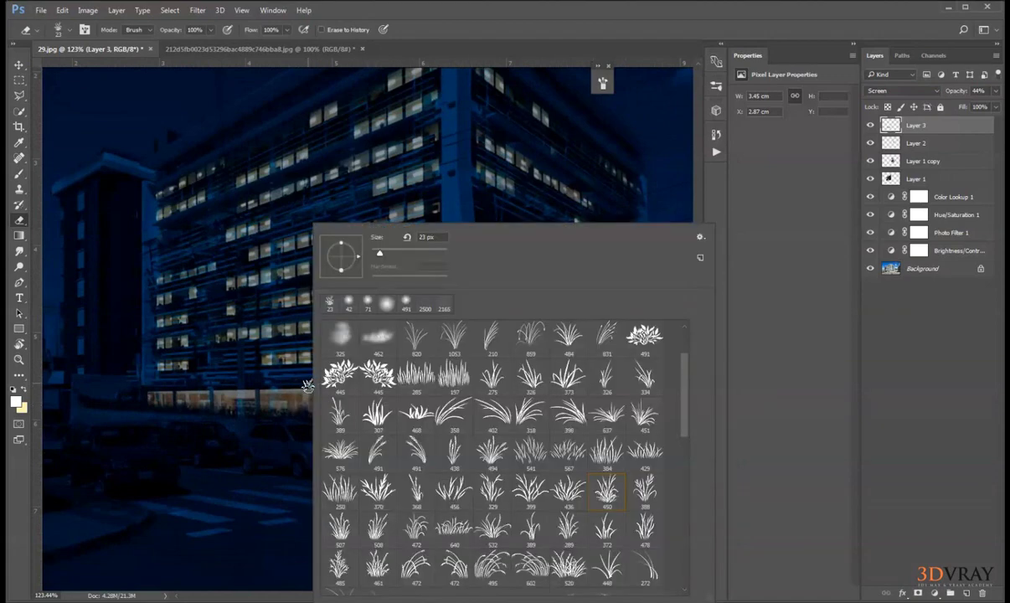
pyautogui.doubleClick(366, 311)
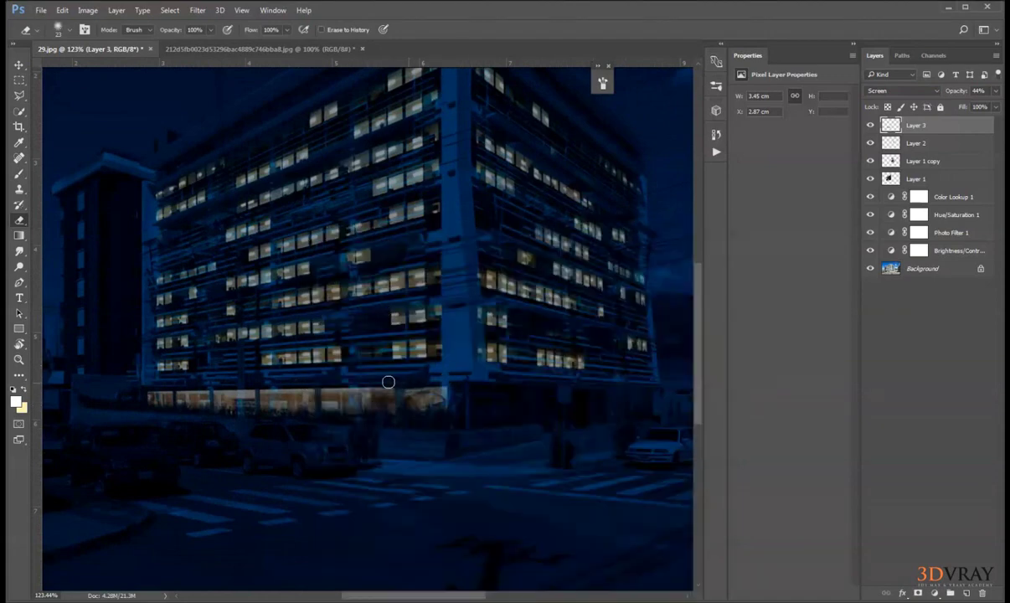
pyautogui.keyDown('shift'); pyautogui.click(451, 381); pyautogui.keyUp('shift')
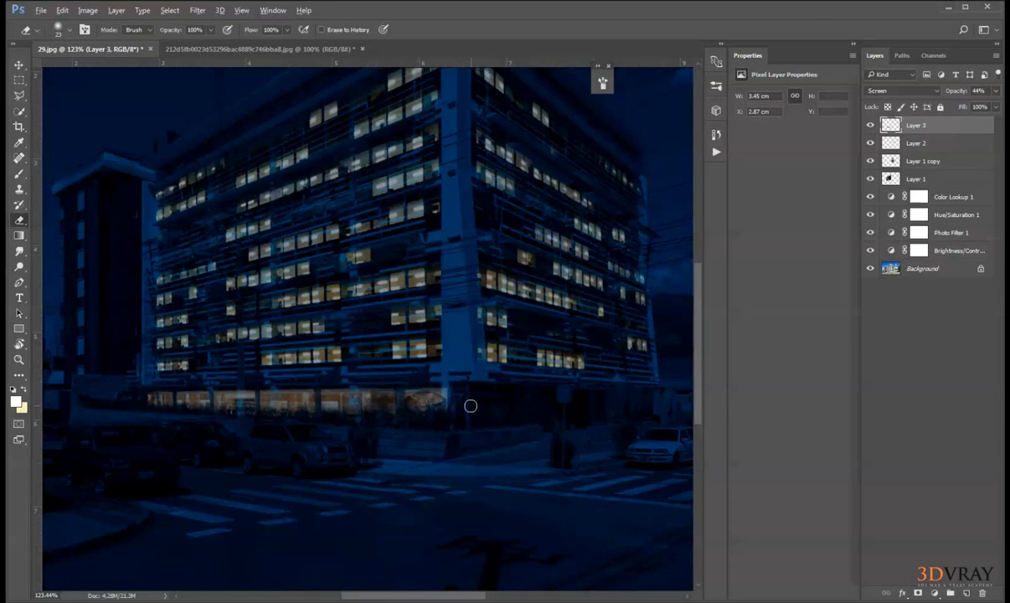
pyautogui.hotkey('ctrl', 'z')
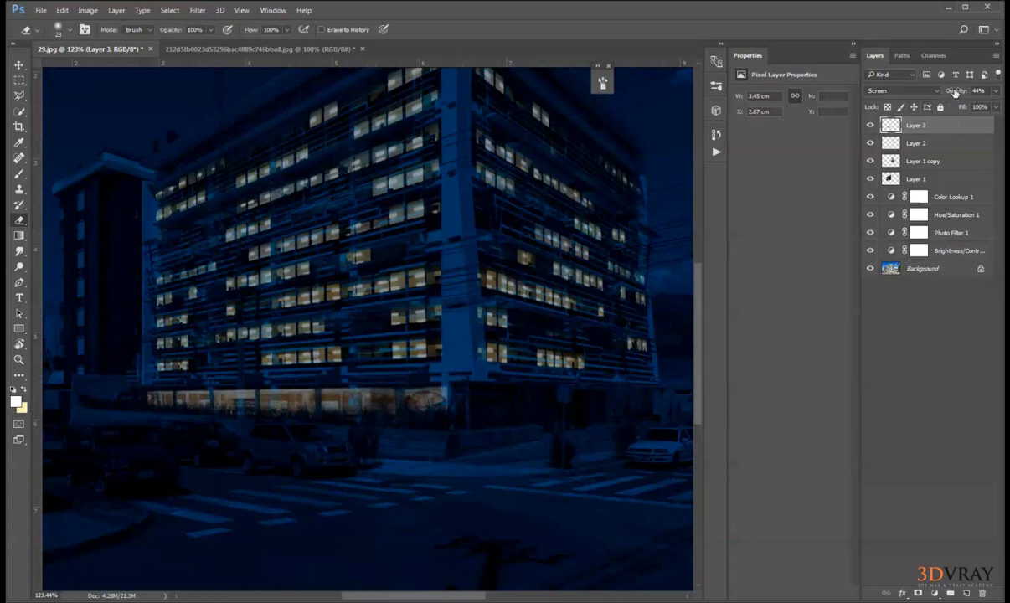
# Switch the lobby strip's layer to Normal blending and set its opacity to 45%.
pyautogui.moveTo(954, 92); pyautogui.dragTo(949, 92)
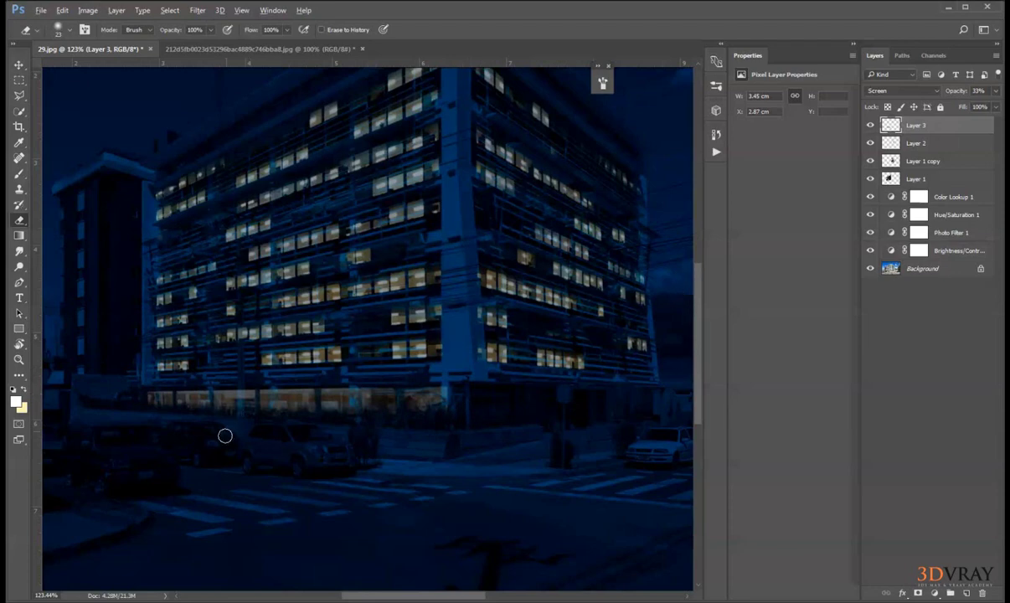
pyautogui.scroll(6, 225, 436)
pyautogui.keyDown('alt'); pyautogui.rightClick(256, 351); pyautogui.keyUp('alt')
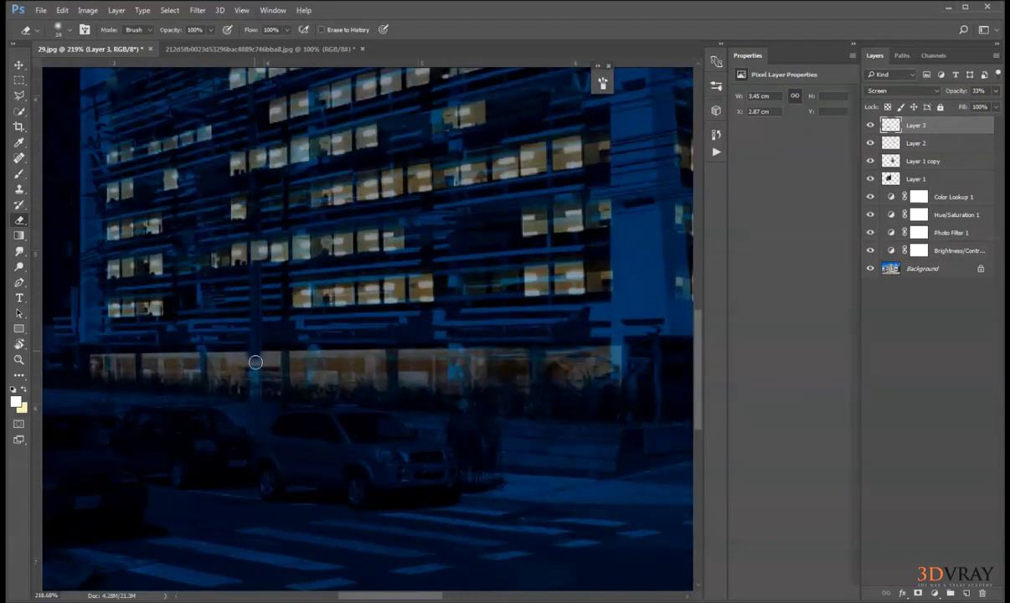
pyautogui.hotkey('ctrl', '0')
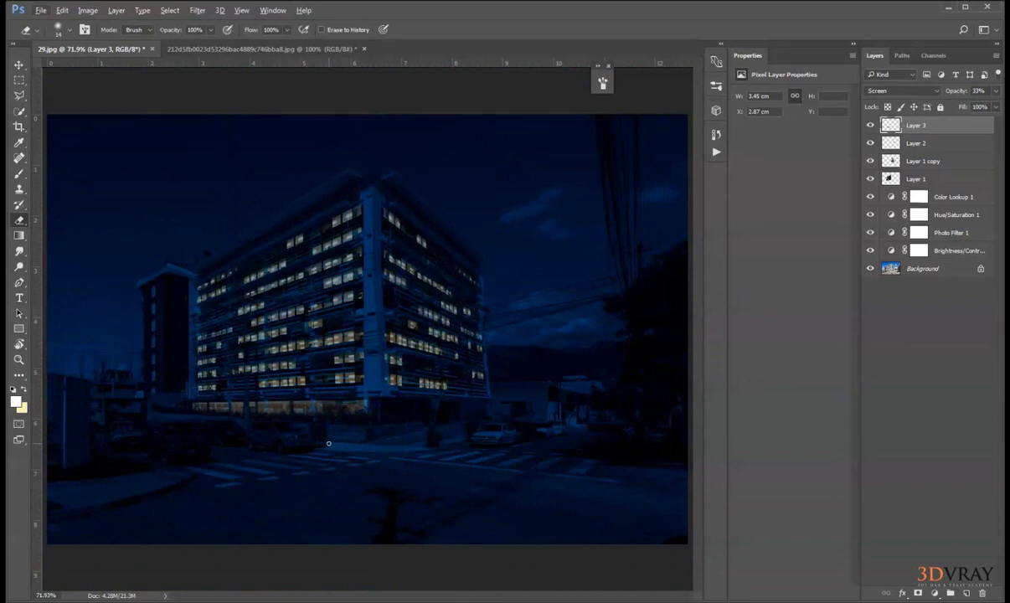
pyautogui.moveTo(960, 96); pyautogui.dragTo(968, 94)
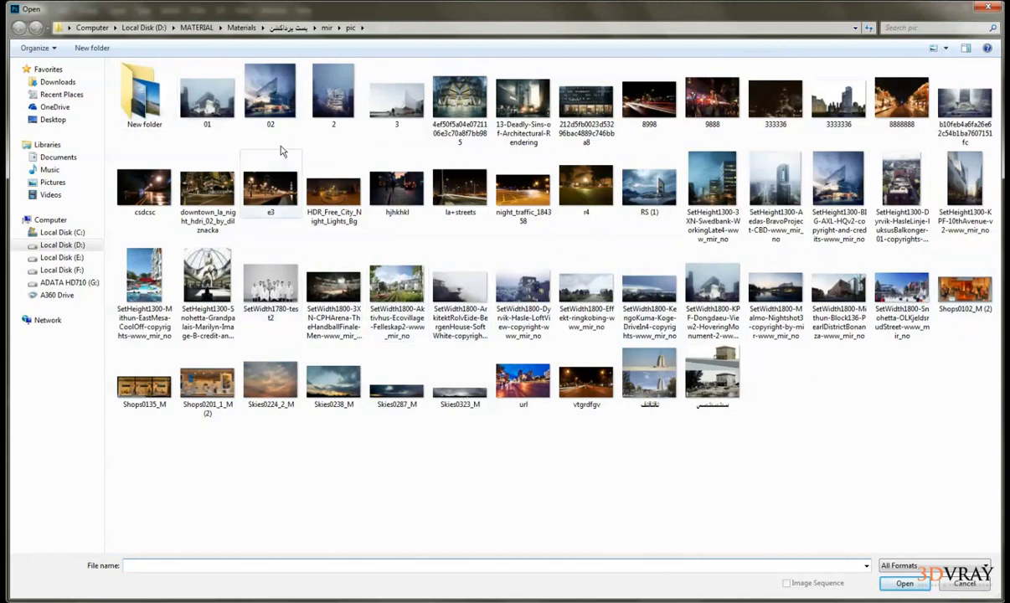
# Open 02.jpg and copy its lit ground-floor band with people into 29.jpg.
pyautogui.doubleClick(270, 96)
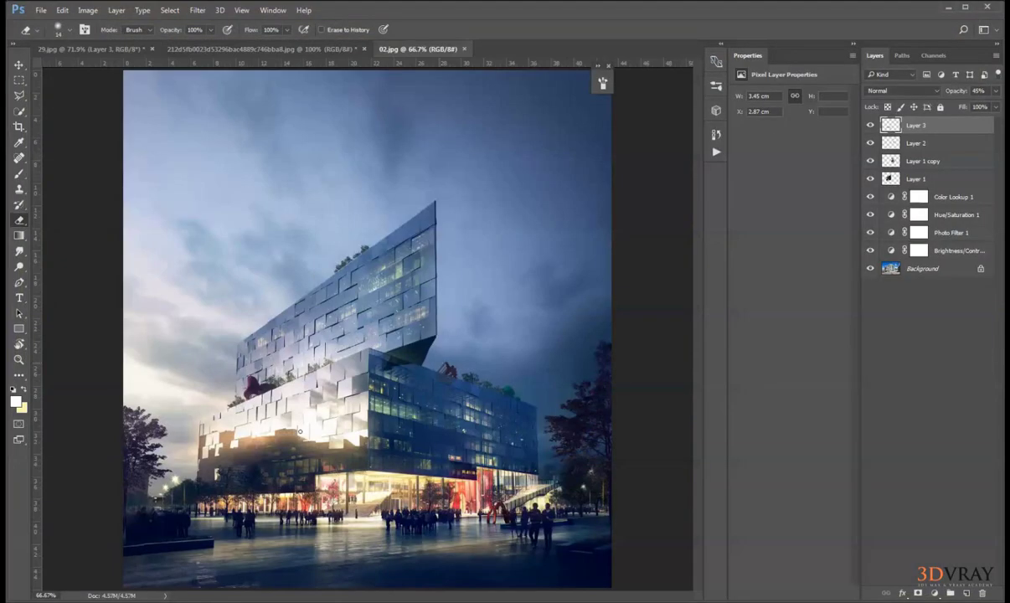
pyautogui.press('m')
pyautogui.moveTo(242, 461); pyautogui.dragTo(574, 459)
pyautogui.hotkey('ctrl', 'BackSpace')
pyautogui.hotkey('ctrl', 'Tab')
pyautogui.click(18, 64)
# Scale and distort the pasted band to fit the ground floor beneath the right facade in perspective.
pyautogui.hotkey('ctrl', 't')
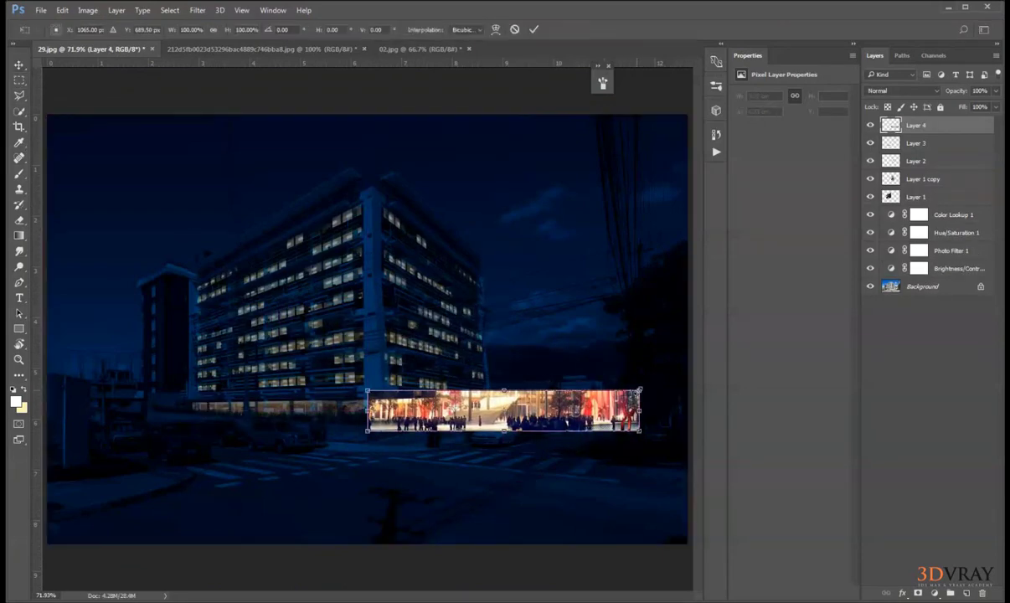
pyautogui.moveTo(639, 391); pyautogui.dragTo(557, 403)
pyautogui.moveTo(434, 403)
pyautogui.mouseDown()
pyautogui.moveTo(474, 399)
pyautogui.moveTo(442, 398)
pyautogui.mouseUp()
pyautogui.moveTo(566, 417); pyautogui.dragTo(490, 396)
pyautogui.scroll(5, 469, 440)
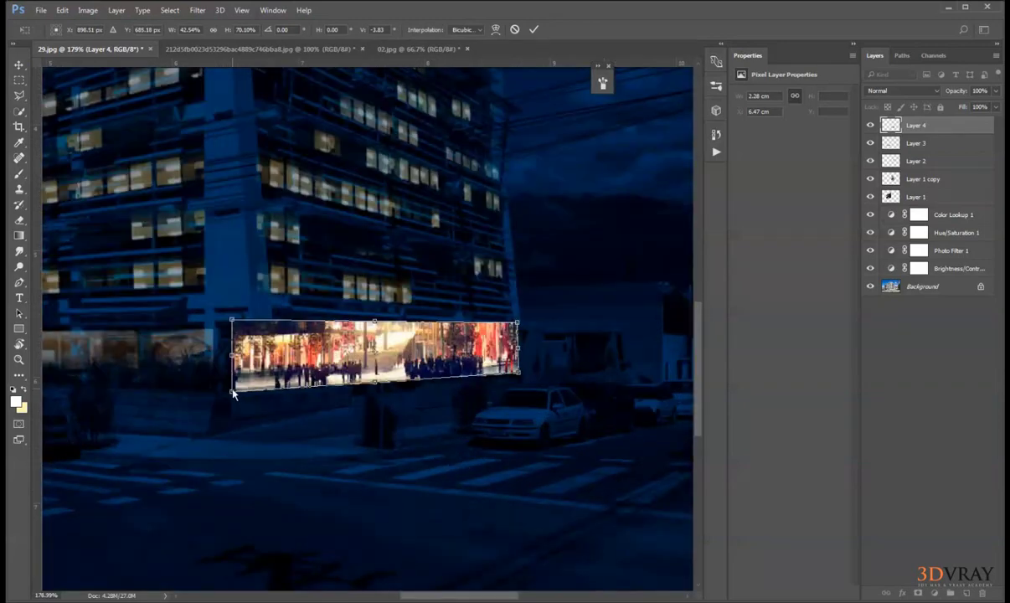
pyautogui.moveTo(235, 321); pyautogui.dragTo(237, 326)
pyautogui.moveTo(525, 329); pyautogui.dragTo(520, 335)
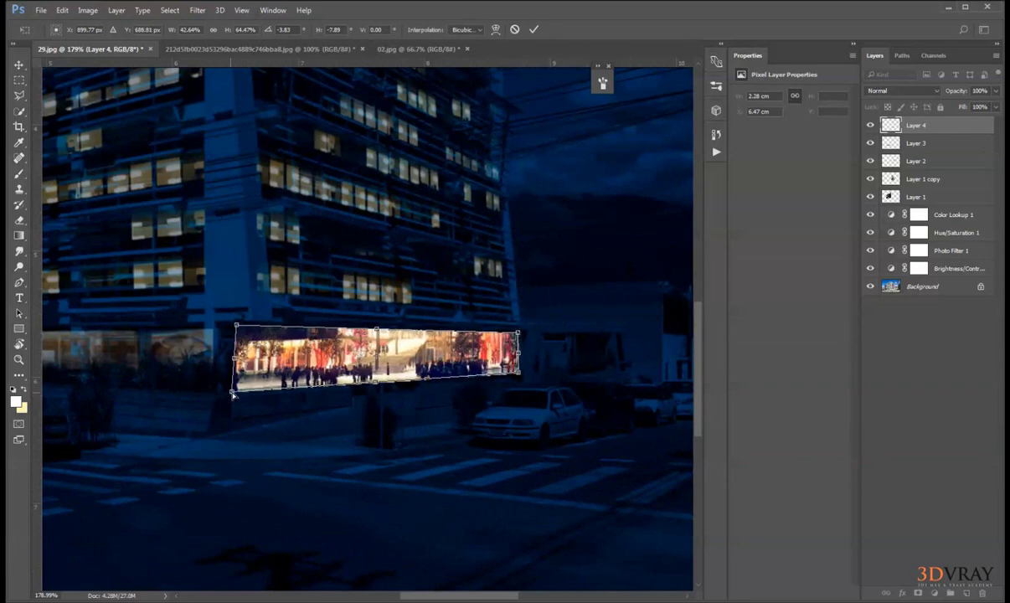
pyautogui.moveTo(234, 392); pyautogui.dragTo(237, 387)
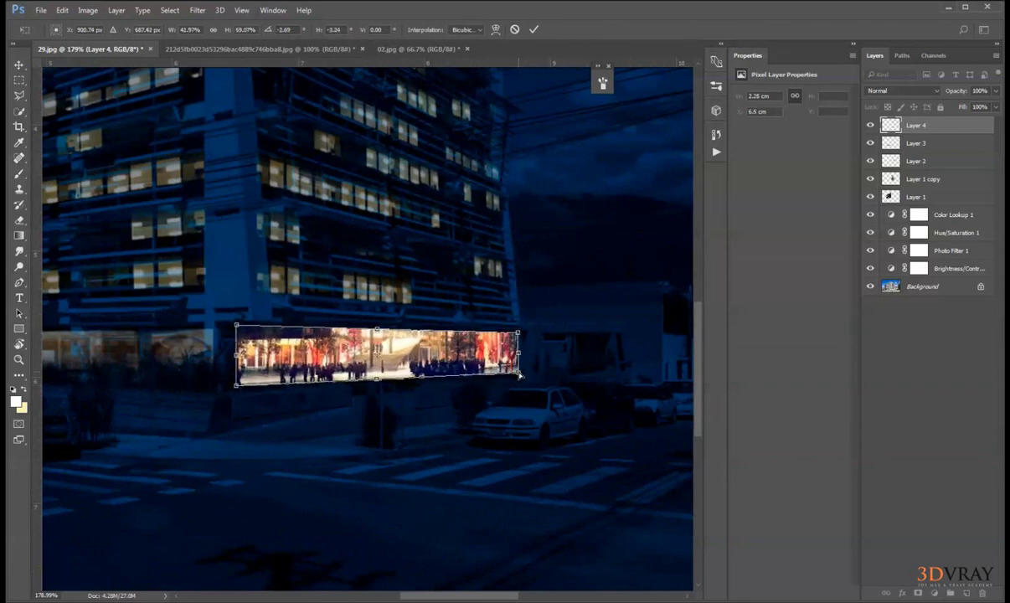
pyautogui.press('Return')
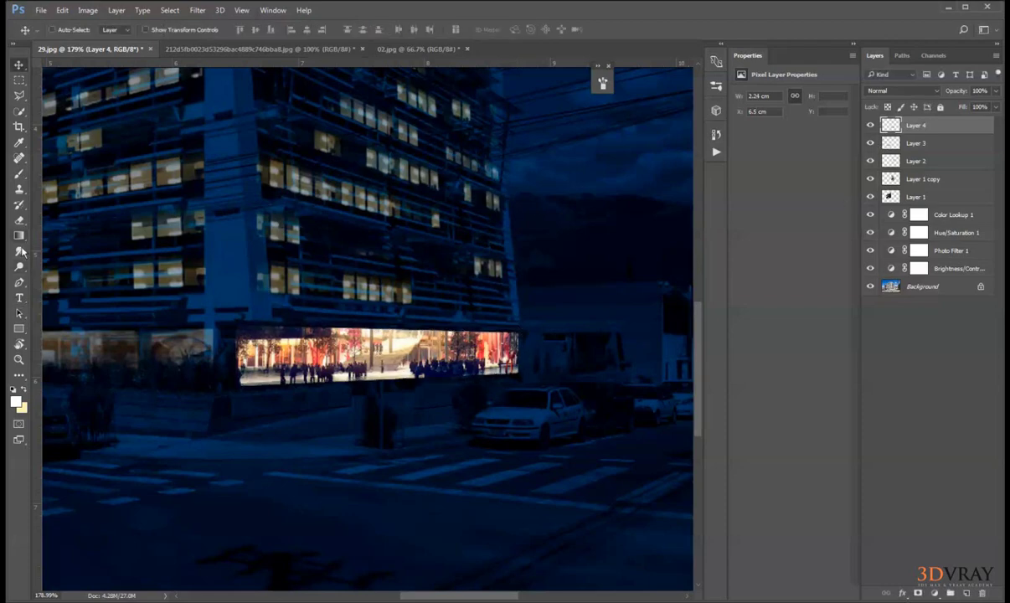
# Erase grass shapes along the lower edge of the right facade's lobby band with the 532 px grass brush reduced to about 25 px.
pyautogui.click(19, 220)
pyautogui.rightClick(320, 295)
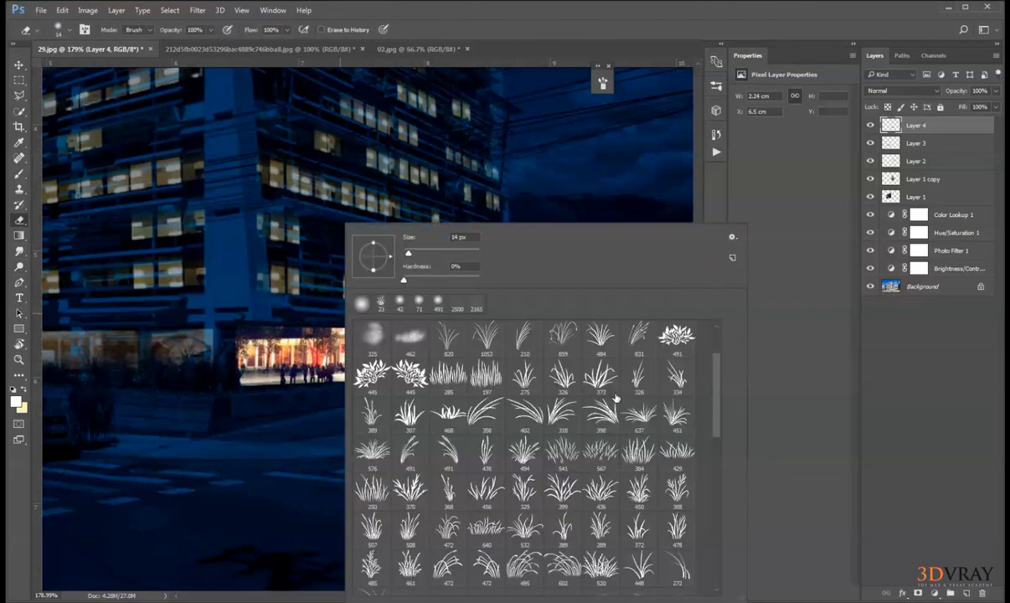
pyautogui.click(526, 492)
pyautogui.doubleClick(528, 536)
pyautogui.moveTo(371, 304); pyautogui.dragTo(139, 394)
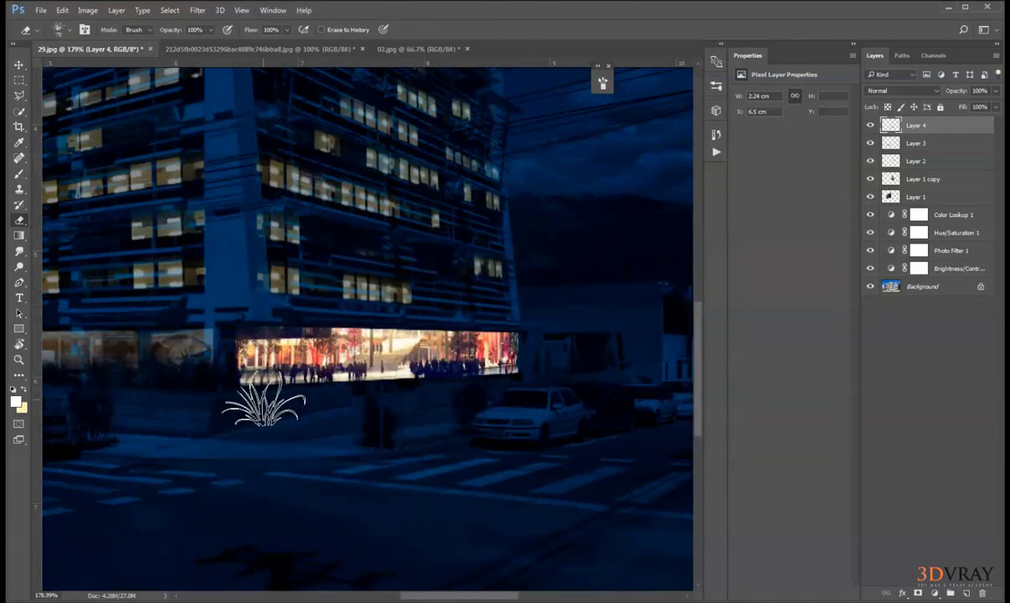
pyautogui.moveTo(303, 376)
pyautogui.mouseDown()
pyautogui.moveTo(281, 379)
pyautogui.moveTo(292, 379)
pyautogui.mouseUp()
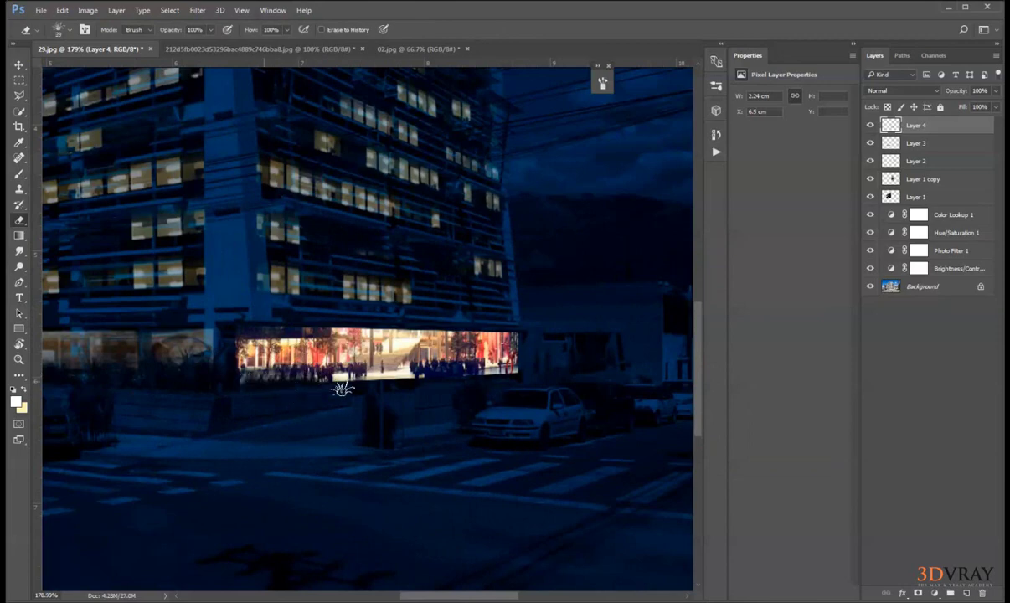
pyautogui.moveTo(439, 376)
pyautogui.mouseDown()
pyautogui.moveTo(492, 374)
pyautogui.moveTo(314, 373)
pyautogui.moveTo(349, 380)
pyautogui.mouseUp()
pyautogui.scroll(-5, 463, 375)
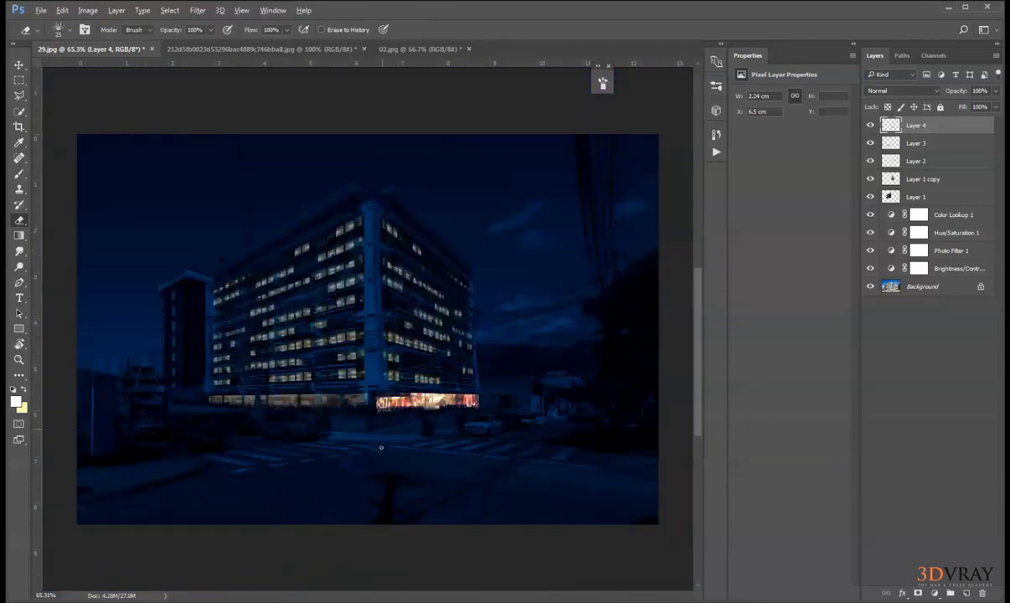
# Lower the opacity of the right facade's lobby band to 41%.
pyautogui.scroll(3, 402, 429)
pyautogui.scroll(3, 448, 444)
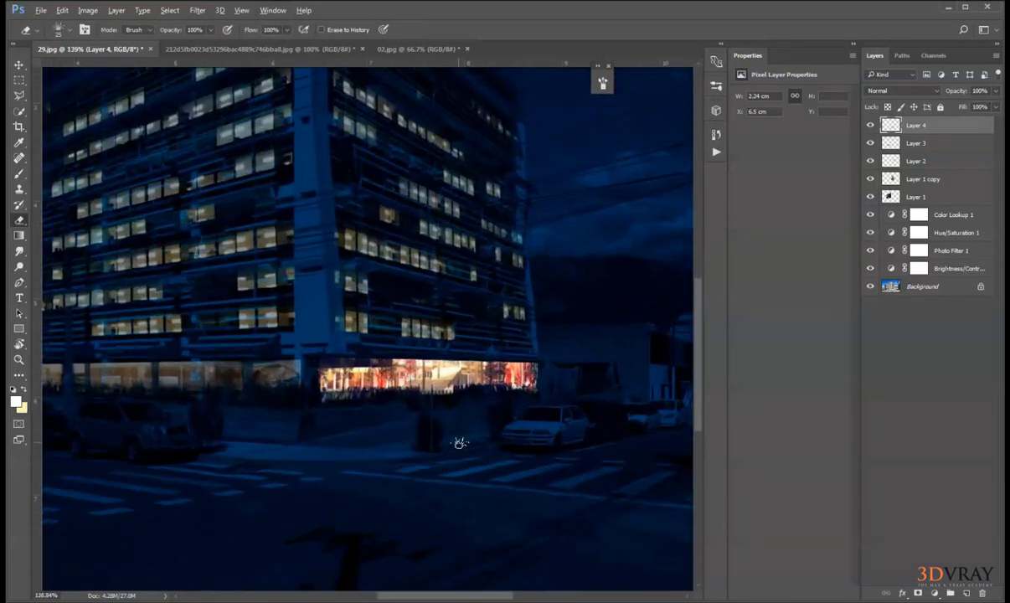
pyautogui.moveTo(957, 94); pyautogui.dragTo(923, 94)
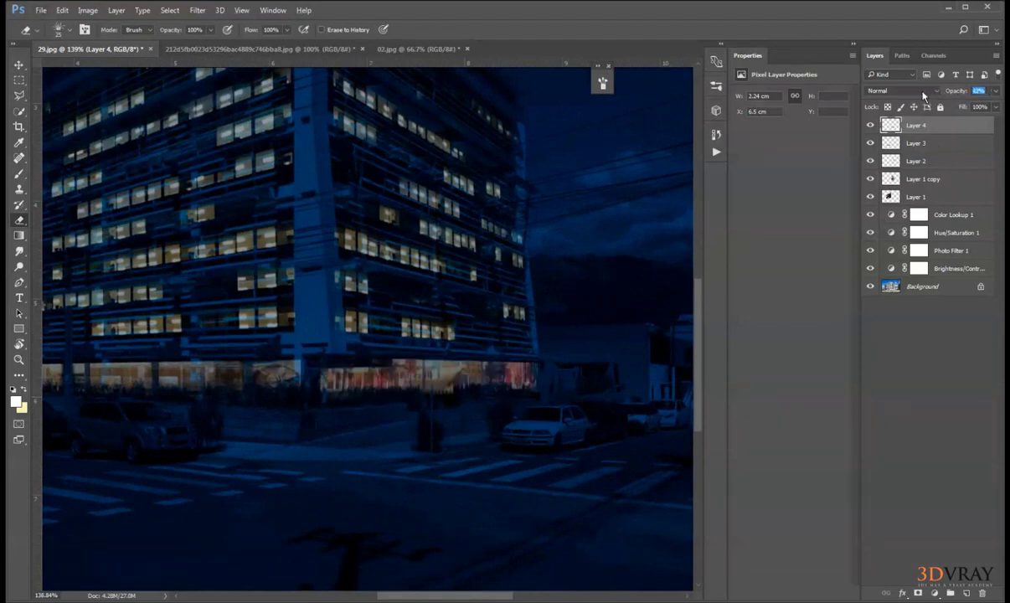
pyautogui.scroll(-4, 476, 195)
# Erase more plant shapes from the lower edge of the right lobby band with the 508 px grass brush reduced to 33 px.
pyautogui.scroll(6, 463, 451)
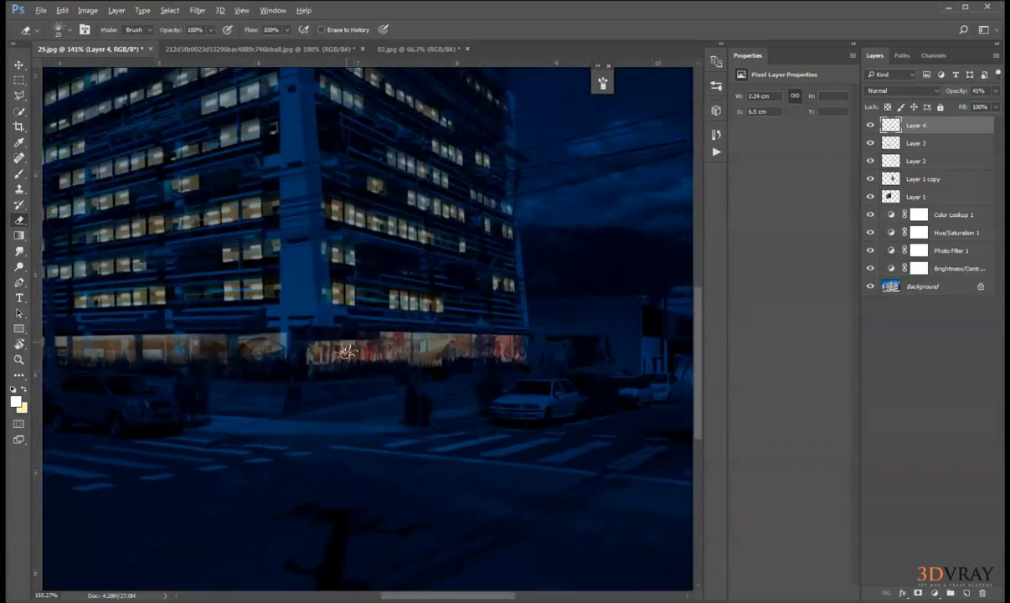
pyautogui.rightClick(369, 374)
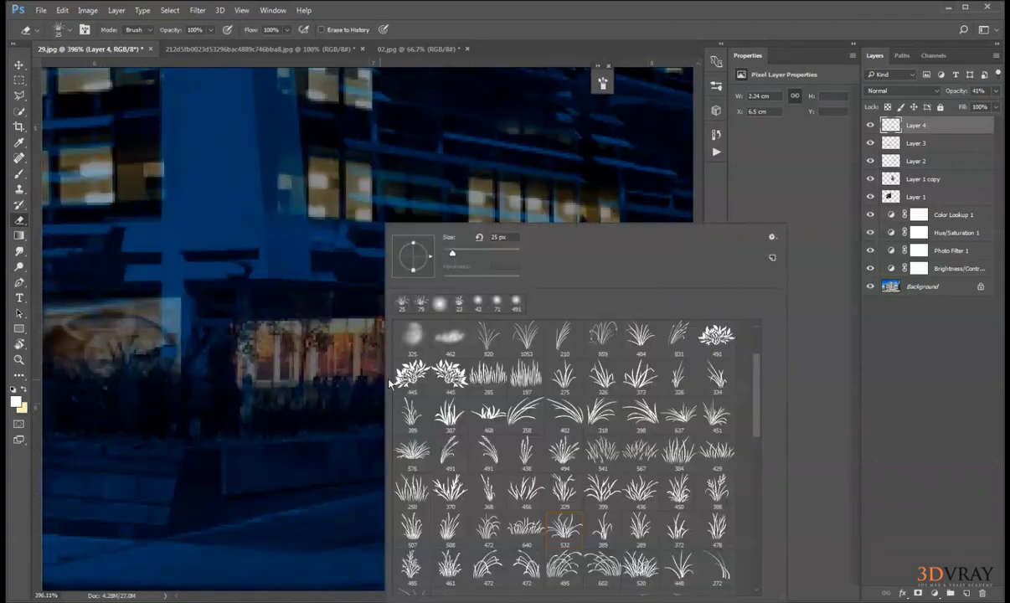
pyautogui.doubleClick(456, 525)
pyautogui.moveTo(369, 369); pyautogui.dragTo(350, 381)
pyautogui.moveTo(453, 303)
pyautogui.mouseDown()
pyautogui.moveTo(352, 327)
pyautogui.moveTo(59, 360)
pyautogui.mouseUp()
pyautogui.moveTo(450, 323)
pyautogui.mouseDown()
pyautogui.moveTo(379, 343)
pyautogui.moveTo(406, 361)
pyautogui.mouseUp()
pyautogui.click(337, 380)
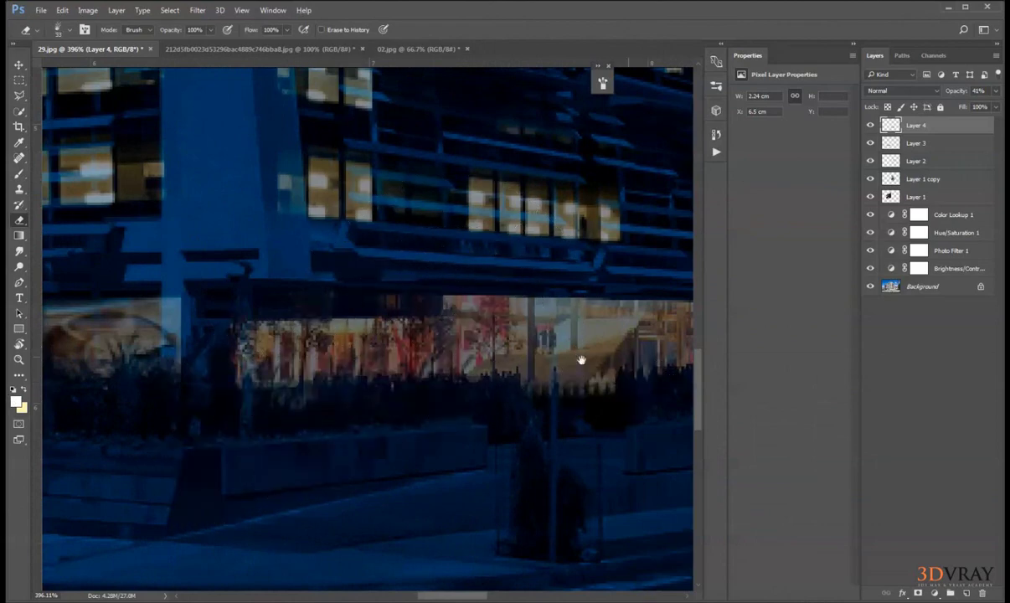
pyautogui.scroll(-5, 582, 360)
pyautogui.scroll(-1, 327, 408)
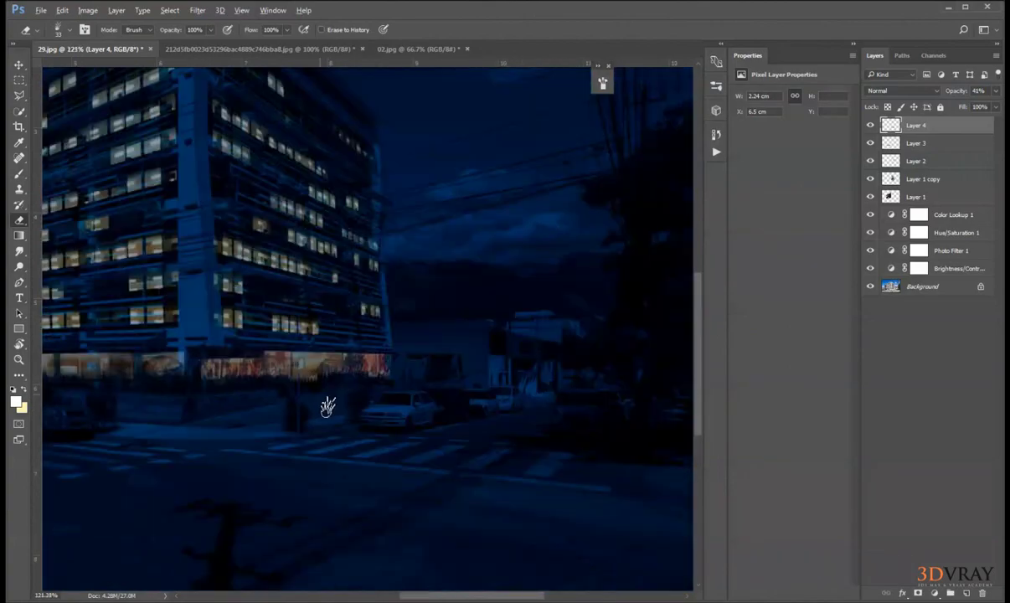
pyautogui.scroll(-3, 328, 408)
pyautogui.scroll(3, 313, 365)
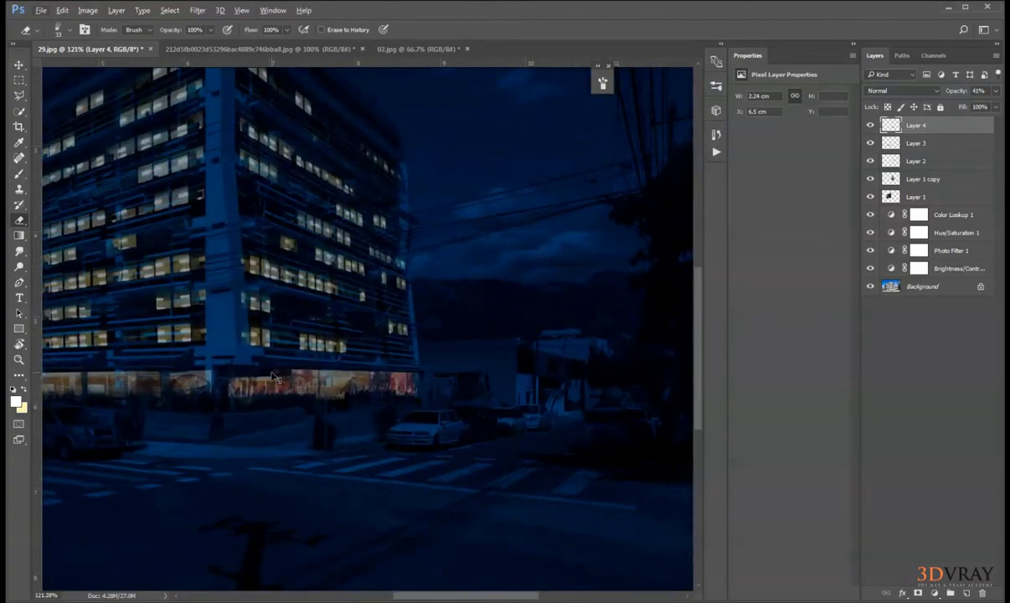
# Open the tree image 005e.png from the Textures 4ever 71 folder and paste the tree into 29.jpg.
pyautogui.hotkey('ctrl', 'o')
pyautogui.hotkey('alt', 'Up')
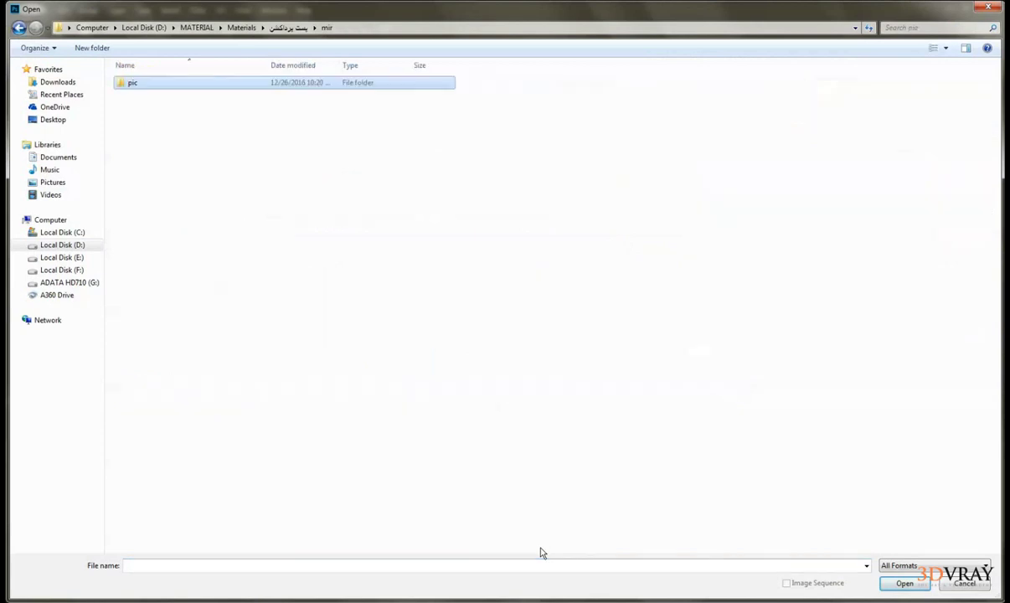
pyautogui.hotkey('alt', 'Up')
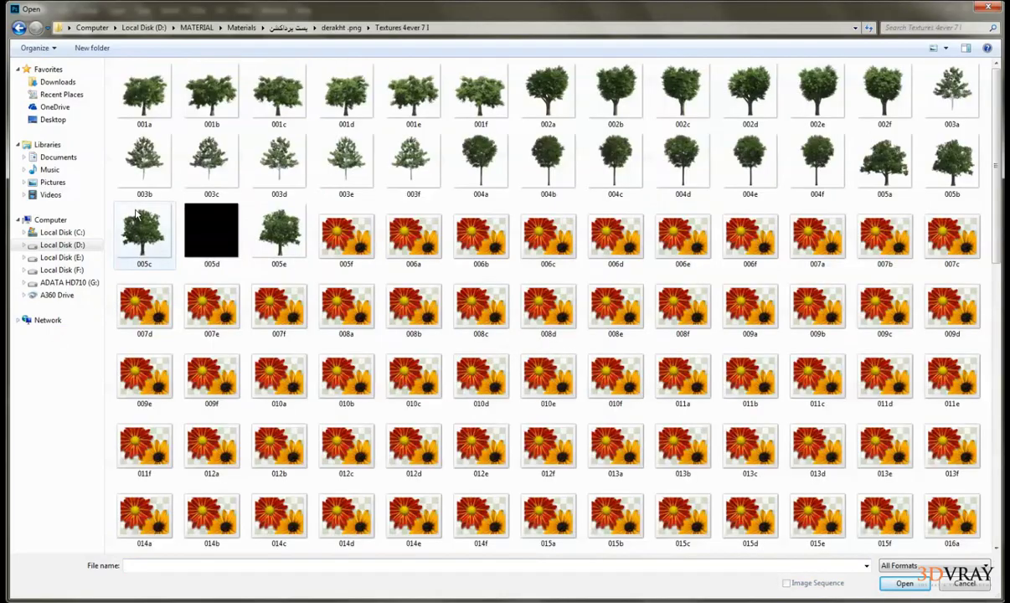
pyautogui.click(277, 232)
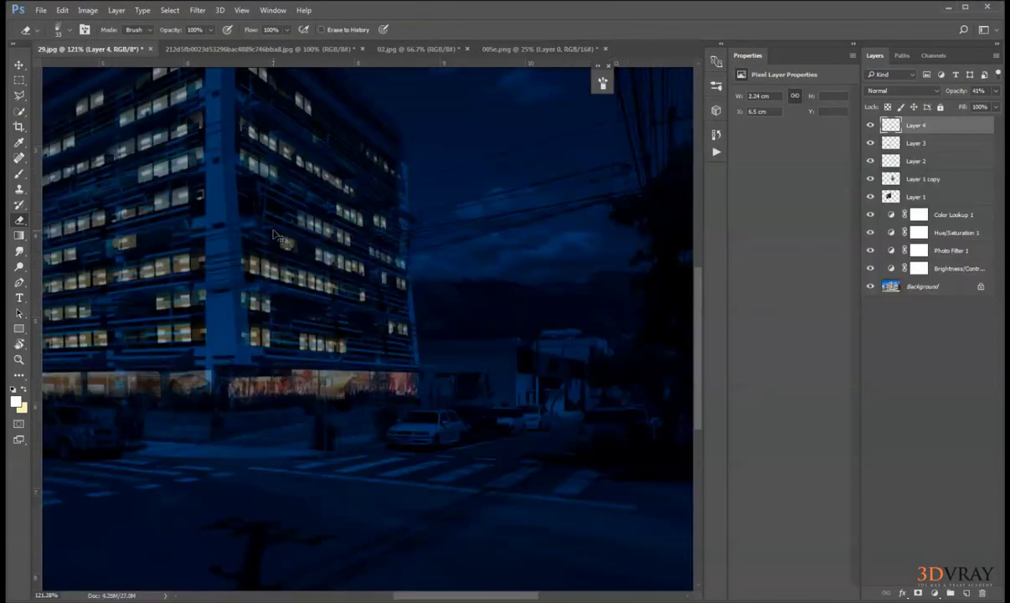
pyautogui.hotkey('ctrl', 'v')
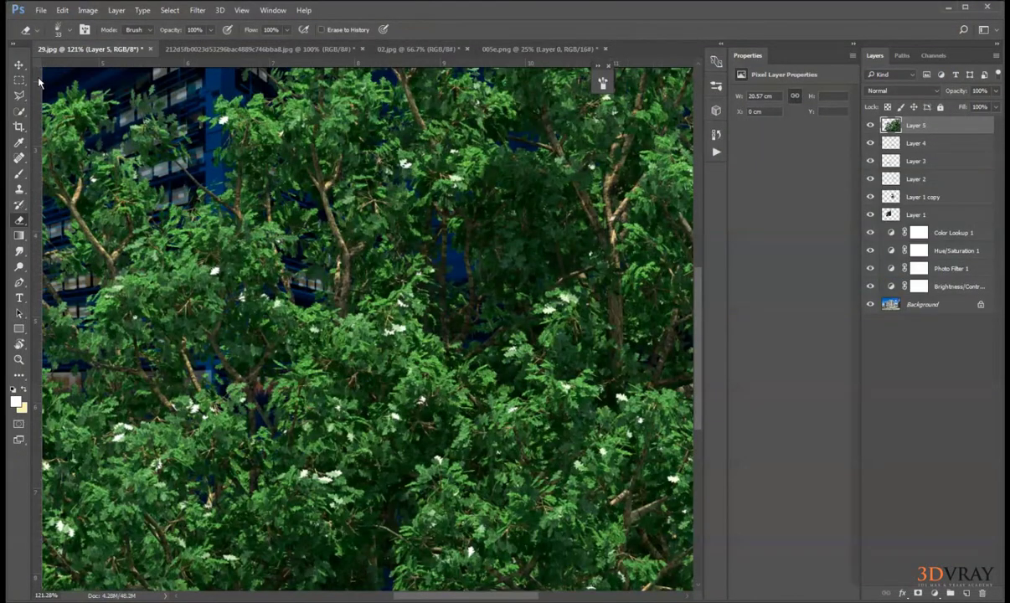
# Scale the tree down to about 1.09 cm wide and place it in front of the lobby near the building's corner.
pyautogui.press('v')
pyautogui.hotkey('ctrl', 't')
pyautogui.hotkey('ctrl', '0')
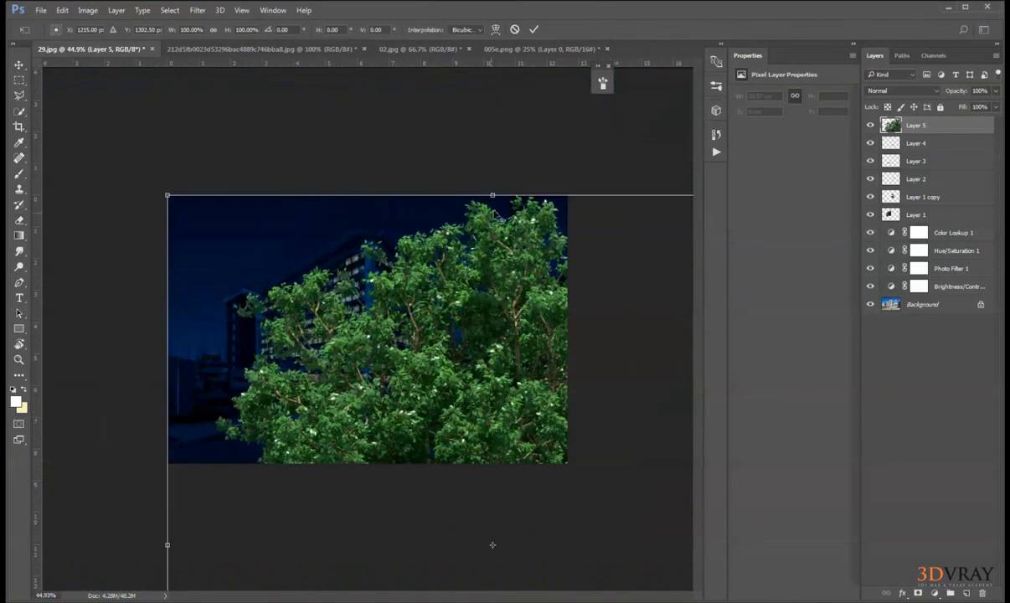
pyautogui.moveTo(179, 200); pyautogui.dragTo(413, 451)
pyautogui.moveTo(463, 508); pyautogui.dragTo(364, 283)
pyautogui.moveTo(461, 249); pyautogui.dragTo(381, 335)
pyautogui.scroll(5, 401, 419)
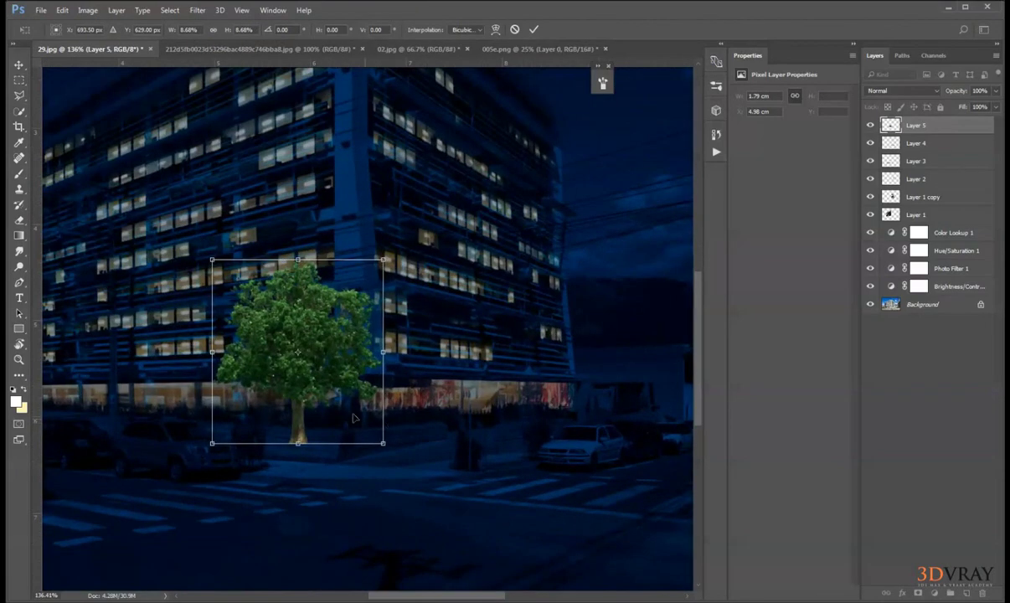
pyautogui.moveTo(309, 348); pyautogui.dragTo(382, 354)
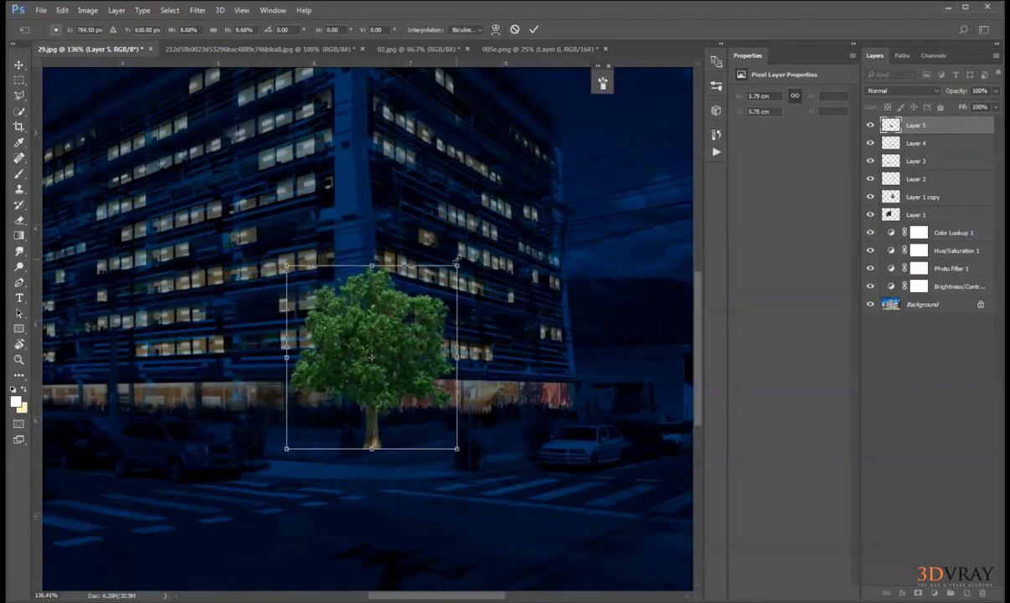
pyautogui.moveTo(457, 261); pyautogui.dragTo(394, 333)
pyautogui.moveTo(354, 419)
pyautogui.mouseDown()
pyautogui.moveTo(377, 418)
pyautogui.moveTo(363, 404)
pyautogui.mouseUp()
pyautogui.press('Return')
# Darken and desaturate the newly placed tree with Hue/Saturation, using saturation about -86 and lightness -63.
pyautogui.click(87, 11)
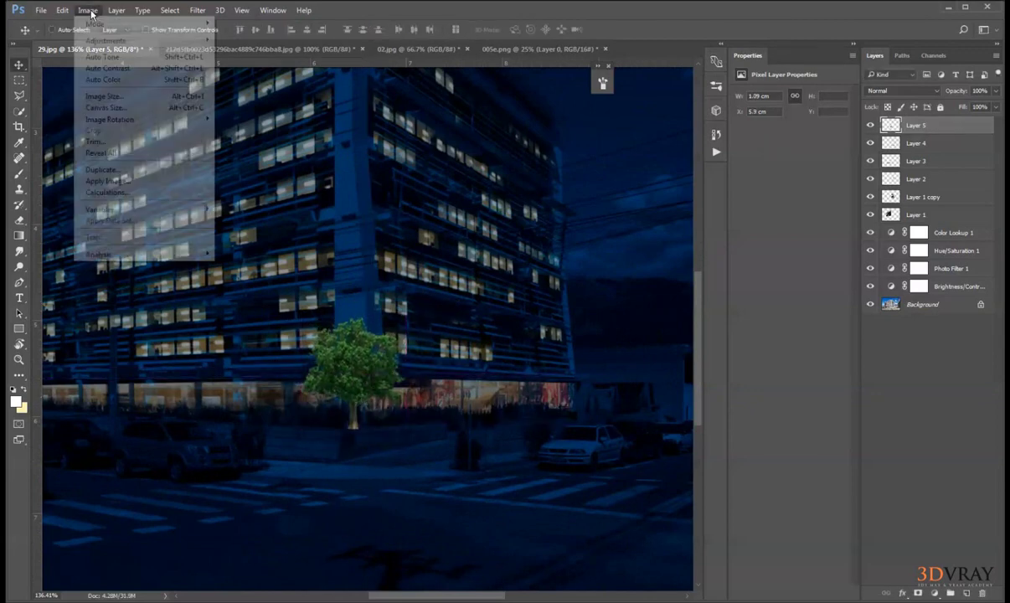
pyautogui.moveTo(147, 39)
pyautogui.click(266, 104)
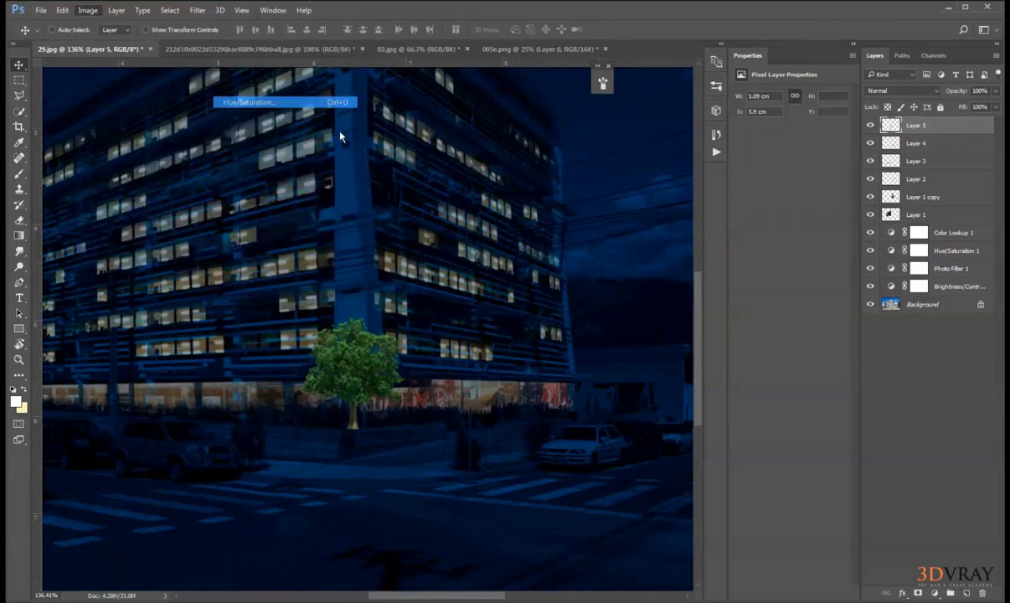
pyautogui.moveTo(744, 232); pyautogui.dragTo(701, 232)
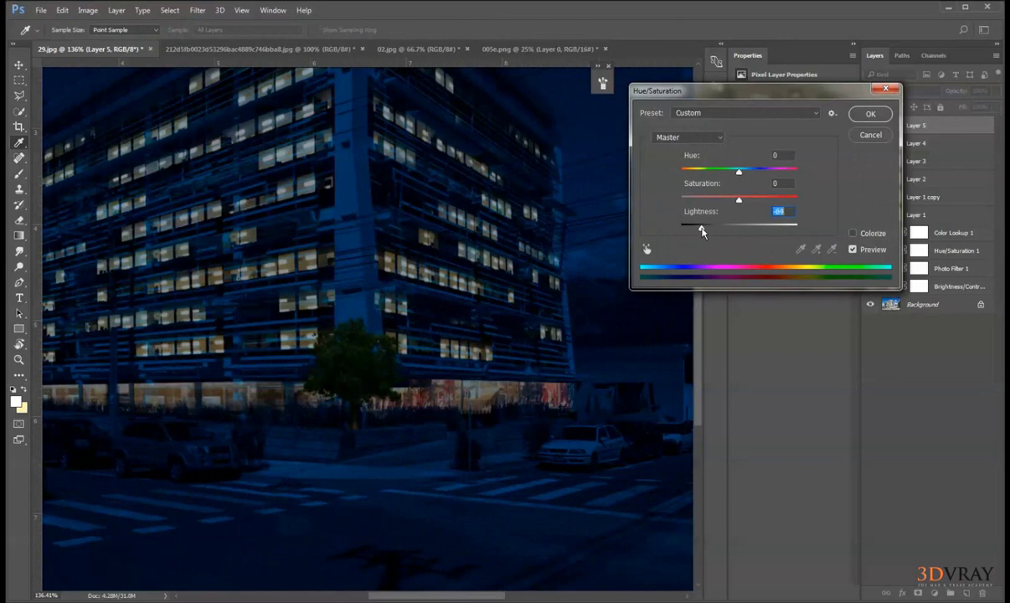
pyautogui.moveTo(739, 199); pyautogui.dragTo(695, 201)
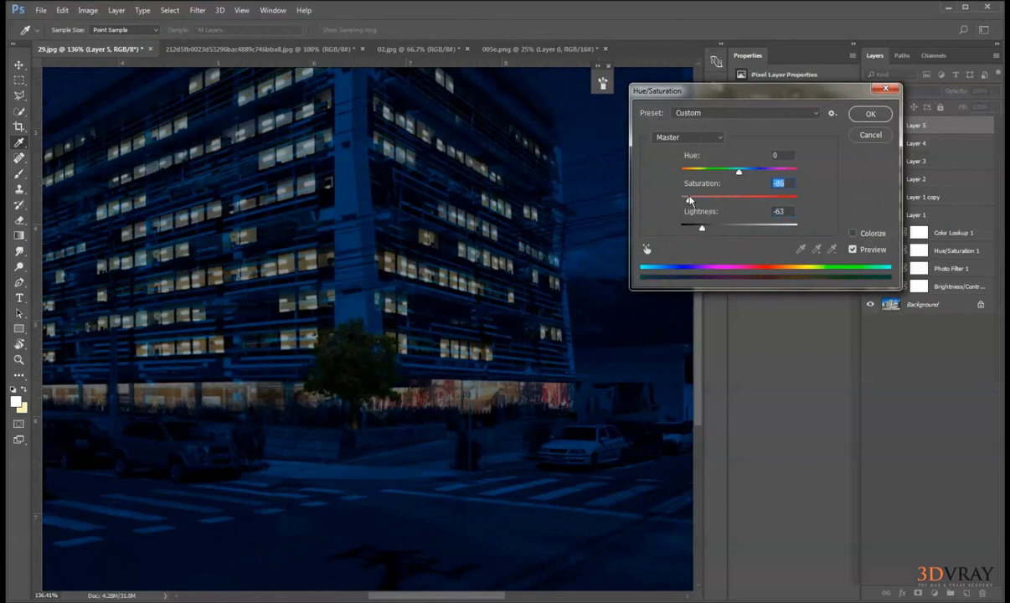
pyautogui.press('Return')
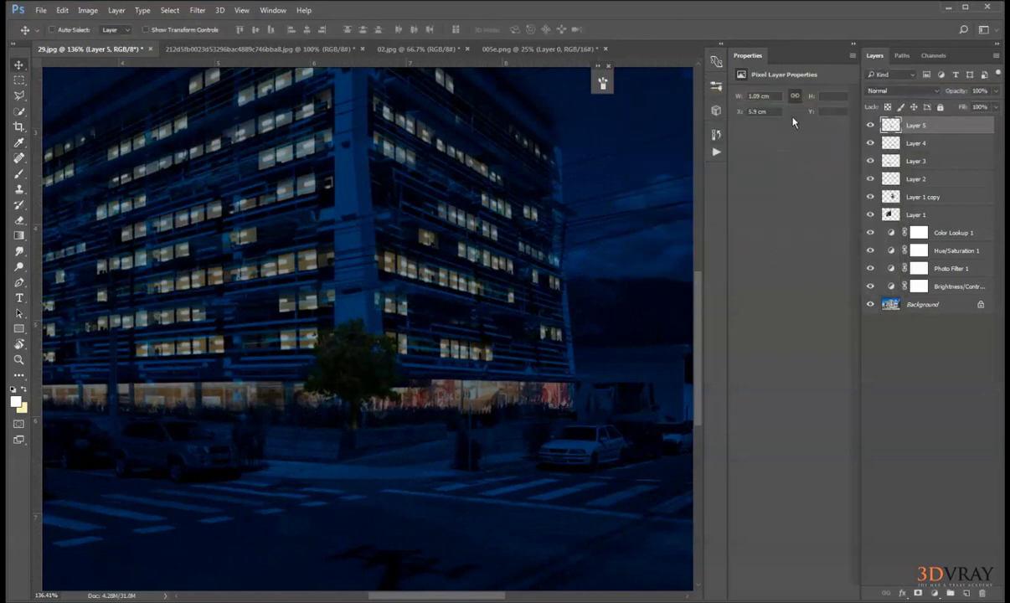
# Darken the tree slightly with Curves, moving the midpoint to about input 116 and output 106.
pyautogui.hotkey('ctrl', 'm')
pyautogui.moveTo(656, 221); pyautogui.dragTo(669, 239)
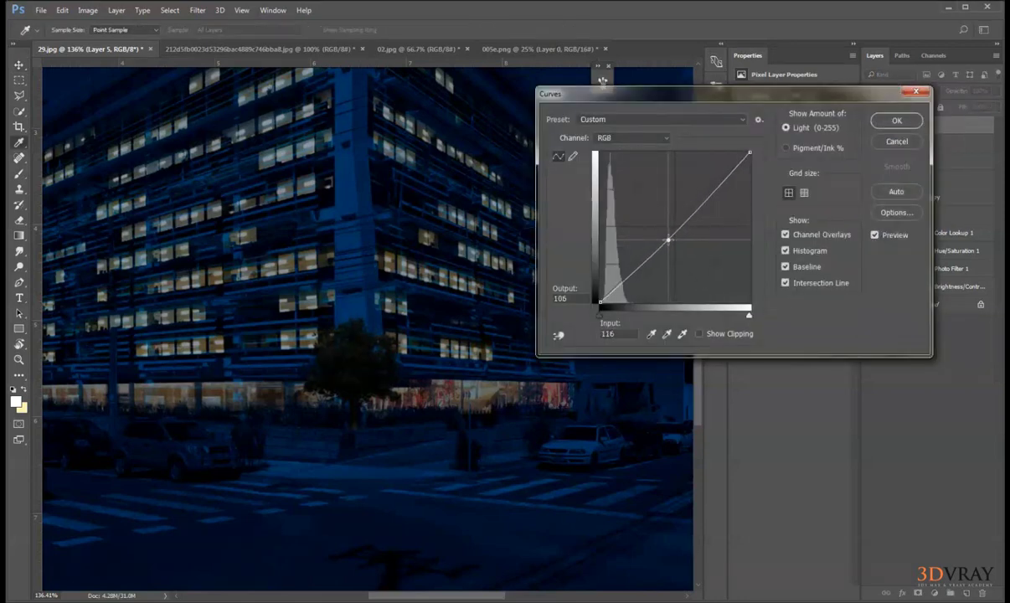
pyautogui.press('Return')
pyautogui.click(17, 222)
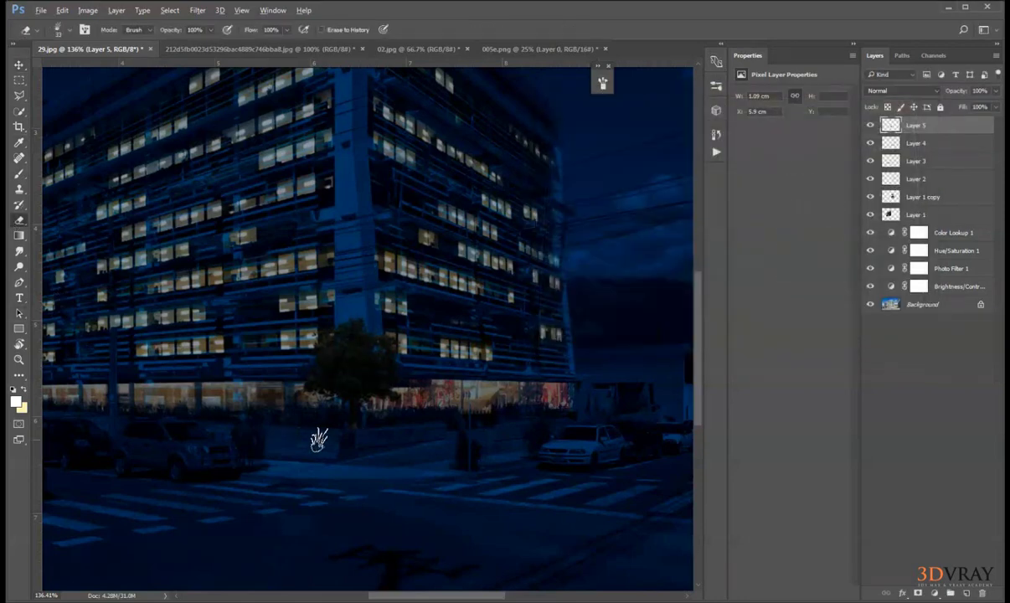
pyautogui.scroll(5, 368, 423)
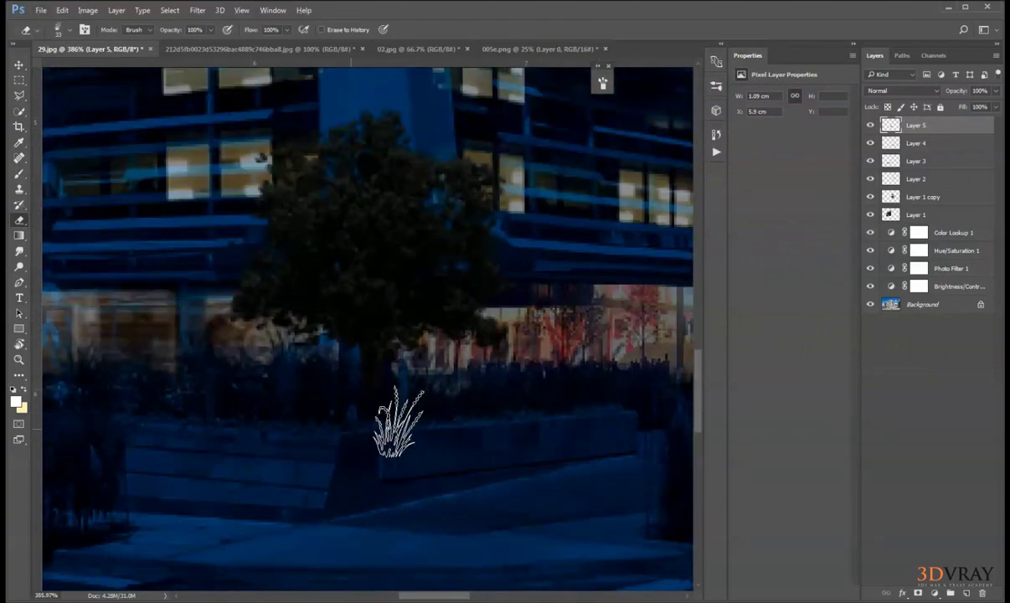
pyautogui.scroll(-5, 435, 456)
pyautogui.scroll(-4, 435, 461)
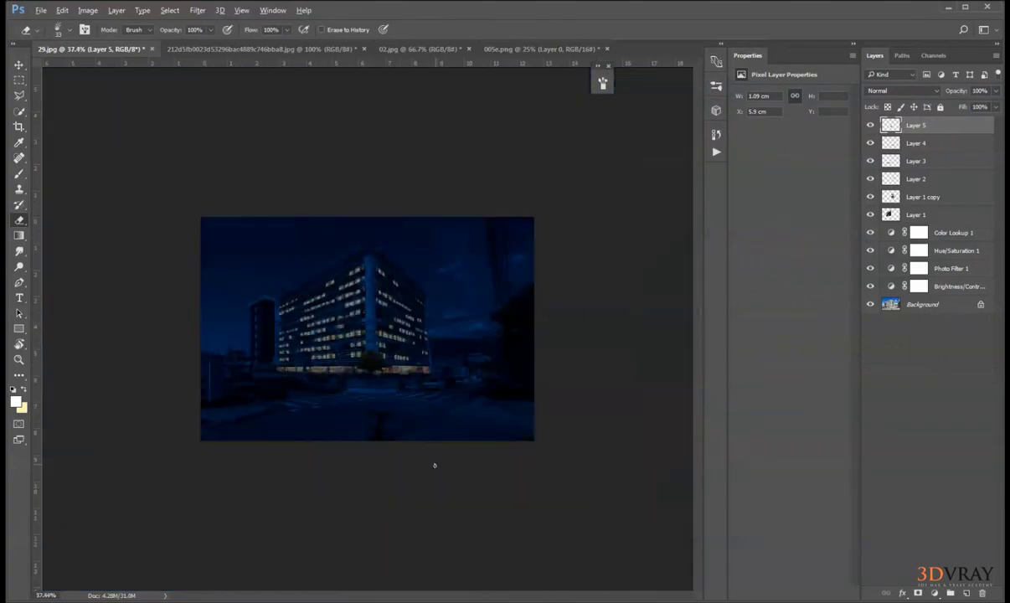
pyautogui.scroll(4, 372, 399)
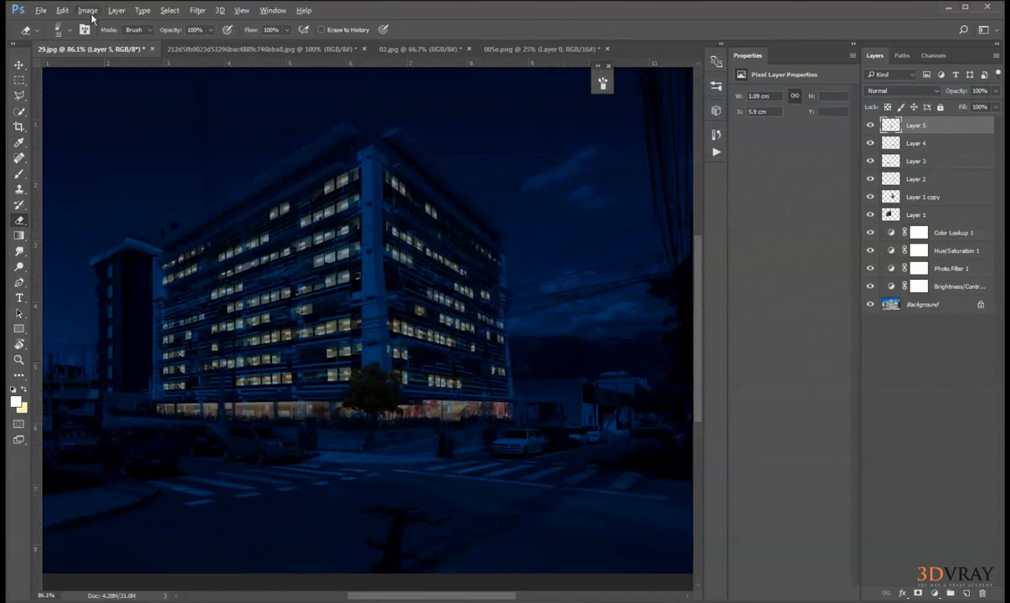
# Darken the corner tree with Levels by lowering the output white level and adjusting the midtones.
pyautogui.click(90, 12)
pyautogui.moveTo(125, 39)
pyautogui.click(277, 52)
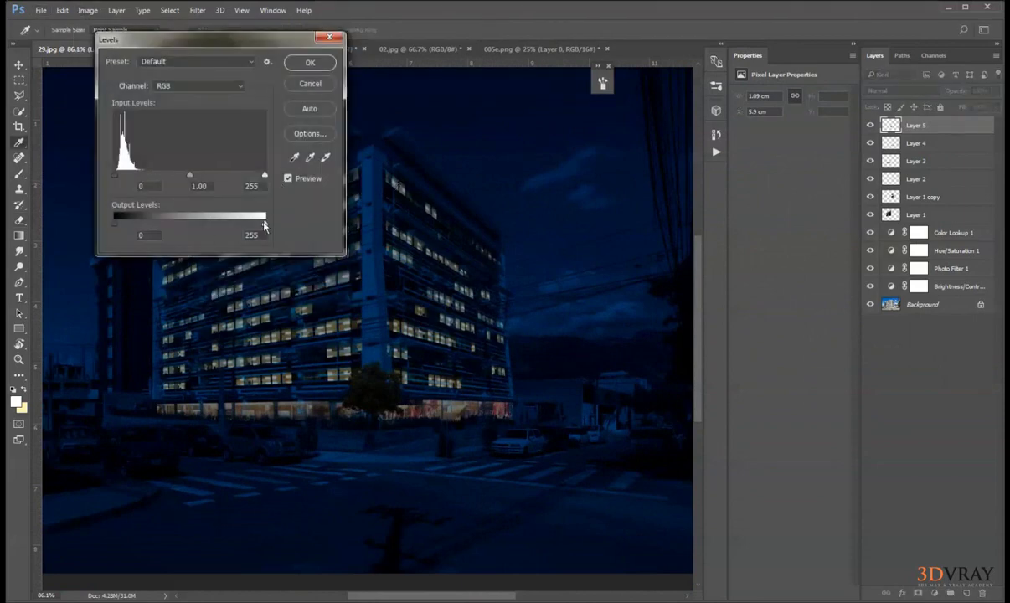
pyautogui.moveTo(233, 224); pyautogui.dragTo(242, 232)
pyautogui.moveTo(172, 186)
pyautogui.mouseDown()
pyautogui.moveTo(248, 187)
pyautogui.moveTo(239, 179)
pyautogui.moveTo(176, 185)
pyautogui.mouseUp()
pyautogui.press('Return')
pyautogui.press('e')
pyautogui.scroll(-4, 521, 455)
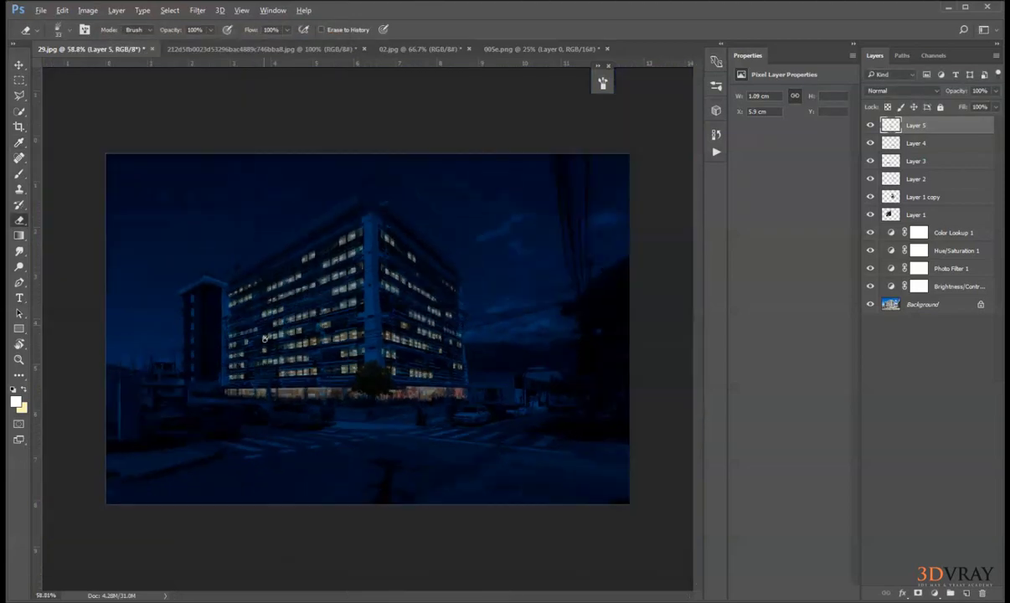
pyautogui.scroll(4, 381, 446)
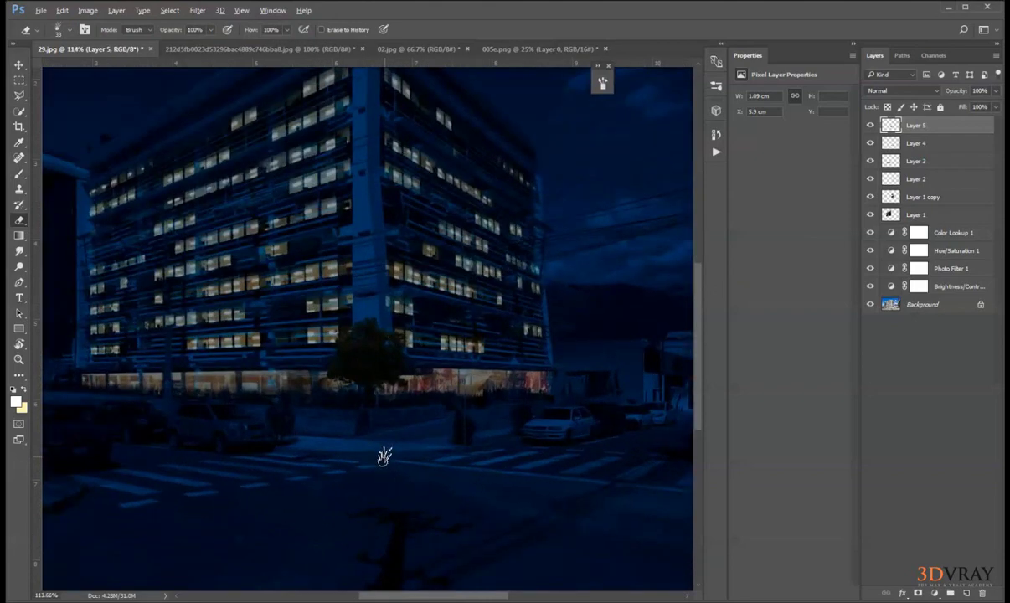
pyautogui.scroll(-5, 384, 456)
pyautogui.scroll(3, 369, 464)
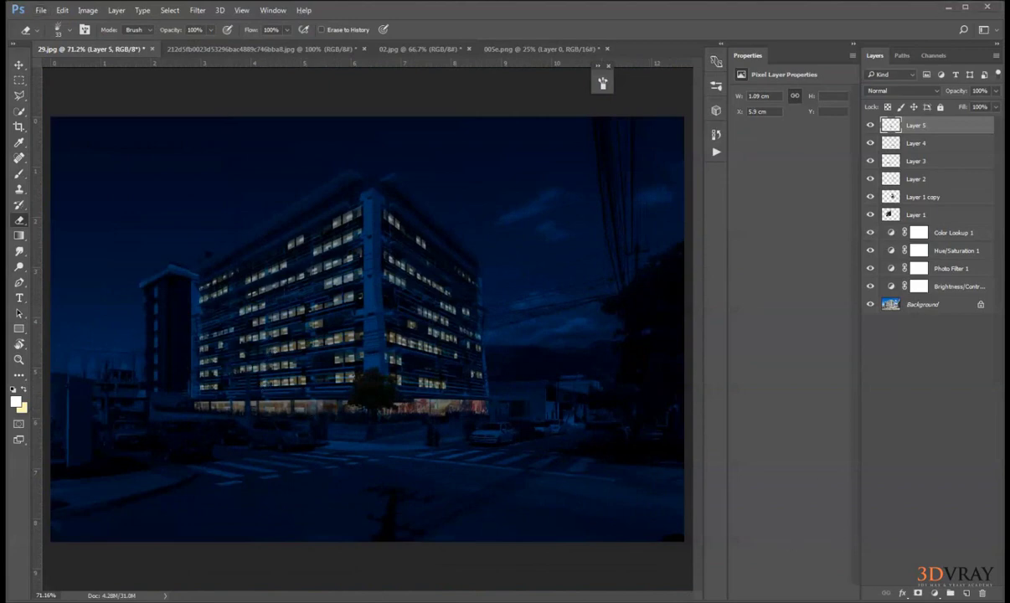
# Bring the large bare tree on layer 图层 14 of Crystal-30-12.psd into 29.jpg, in front of the building.
pyautogui.press('v')
pyautogui.click(491, 49)
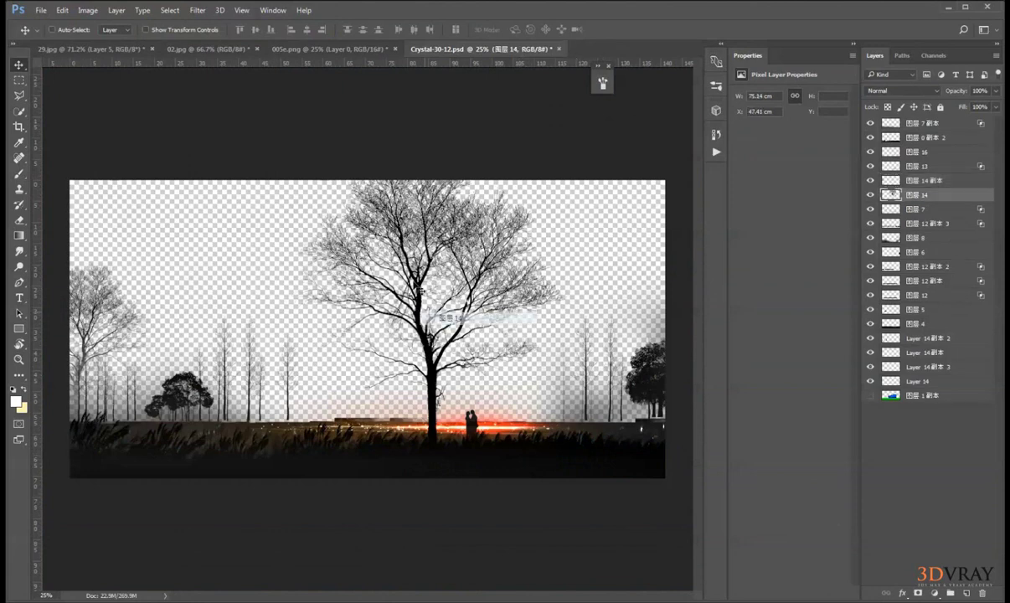
pyautogui.moveTo(427, 310); pyautogui.dragTo(365, 282)
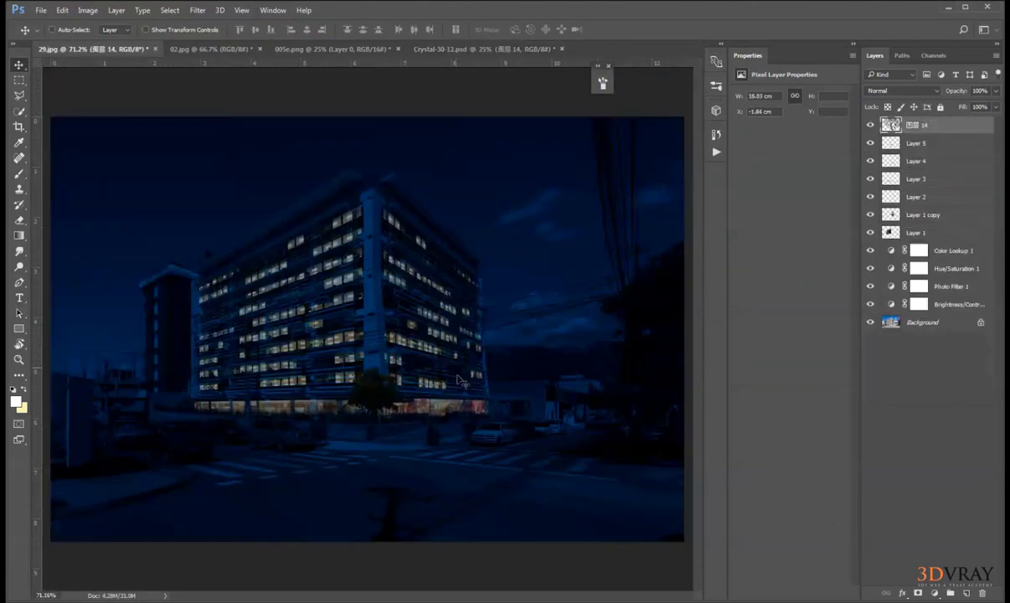
pyautogui.moveTo(412, 349); pyautogui.dragTo(375, 275)
# Scale the bare tree down to about 2.31 cm wide and stand it in front of the left facade beside the corner tree.
pyautogui.hotkey('ctrl', 't')
pyautogui.scroll(-6, 600, 505)
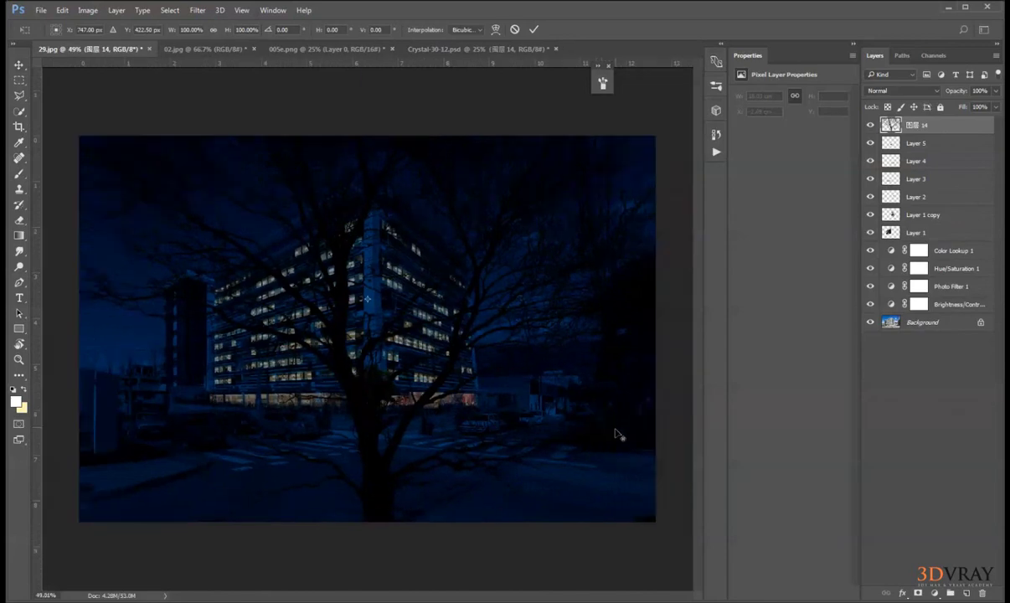
pyautogui.moveTo(544, 499); pyautogui.dragTo(400, 351)
pyautogui.scroll(6, 364, 340)
pyautogui.scroll(3, 360, 342)
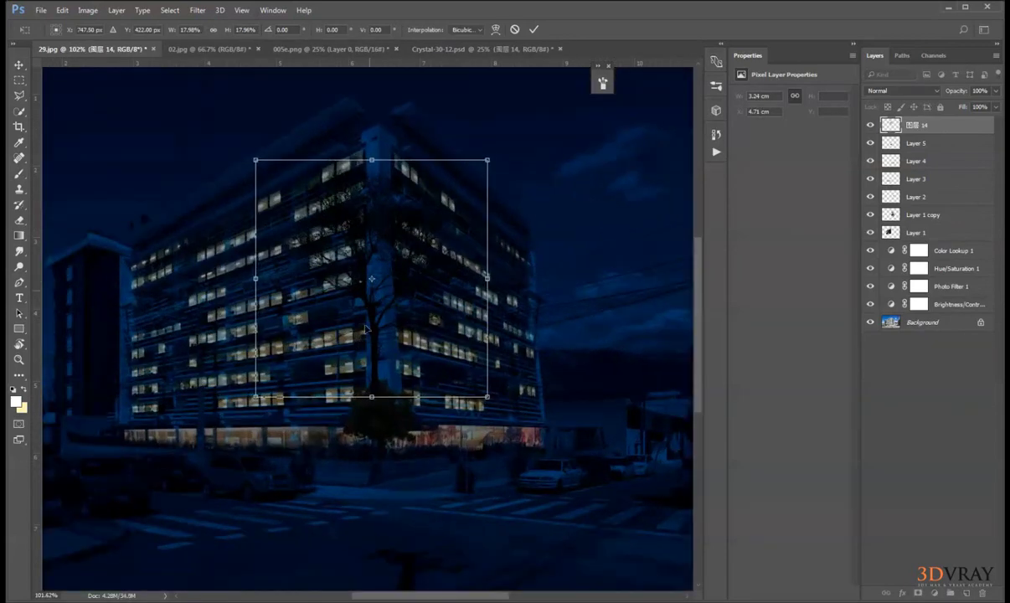
pyautogui.moveTo(348, 298); pyautogui.dragTo(325, 362)
pyautogui.moveTo(467, 224); pyautogui.dragTo(398, 289)
pyautogui.moveTo(385, 429); pyautogui.dragTo(390, 429)
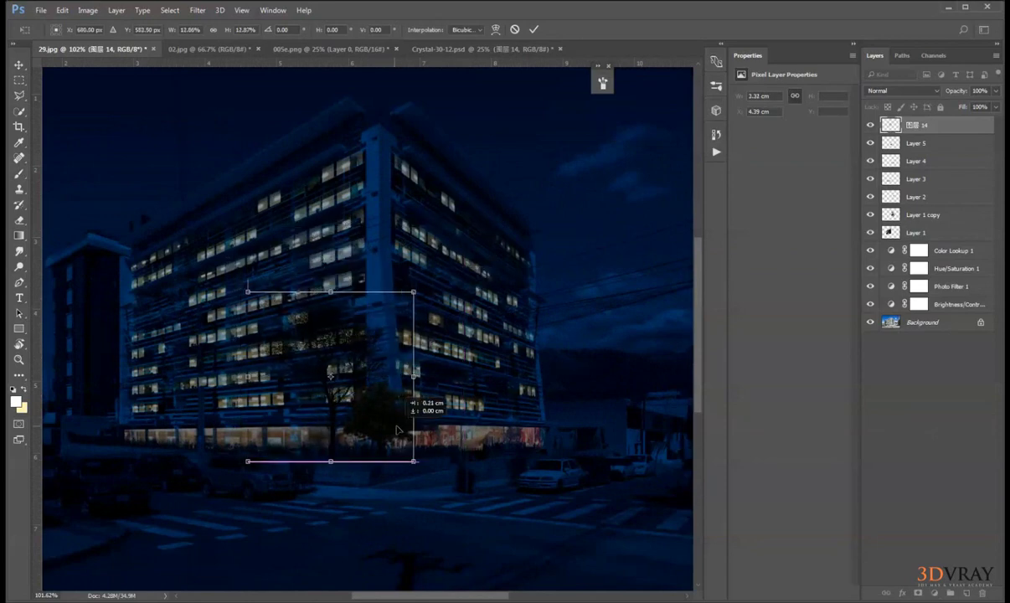
pyautogui.press('Return')
# Move the bare tree to the photo's left edge and enlarge it to about 4.35 cm wide.
pyautogui.scroll(-5, 394, 430)
pyautogui.scroll(4, 394, 423)
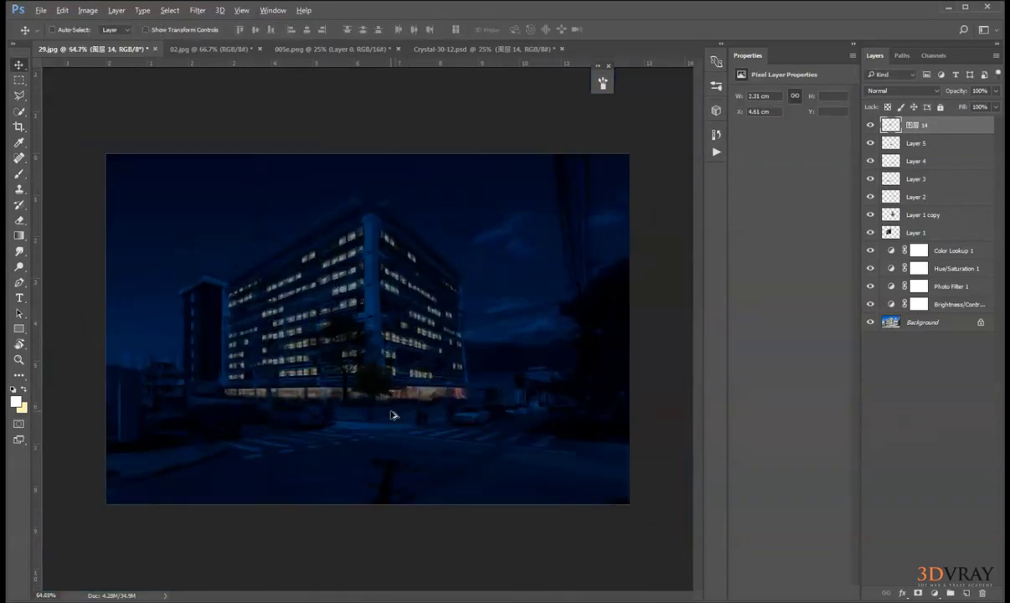
pyautogui.moveTo(346, 354); pyautogui.dragTo(94, 393)
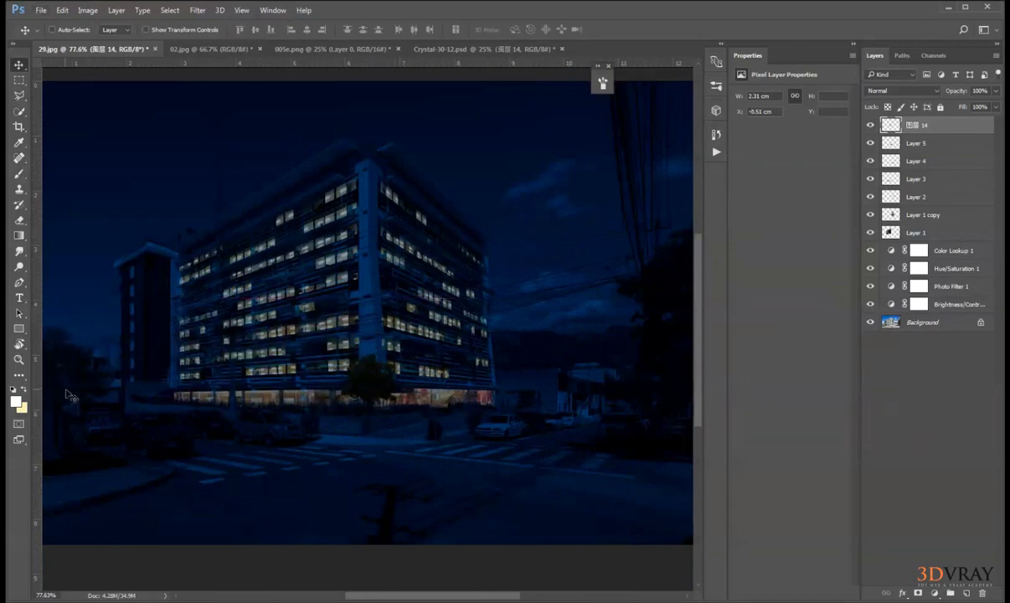
pyautogui.scroll(-2, 96, 393)
pyautogui.hotkey('ctrl', 't')
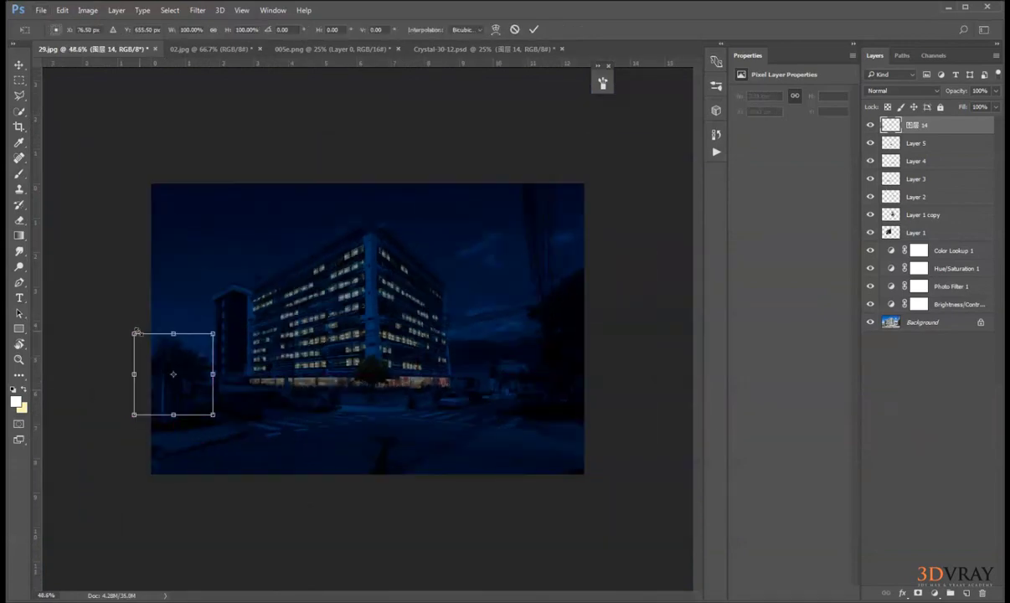
pyautogui.moveTo(135, 334); pyautogui.dragTo(66, 262)
pyautogui.press('Return')
pyautogui.moveTo(149, 314); pyautogui.dragTo(183, 314)
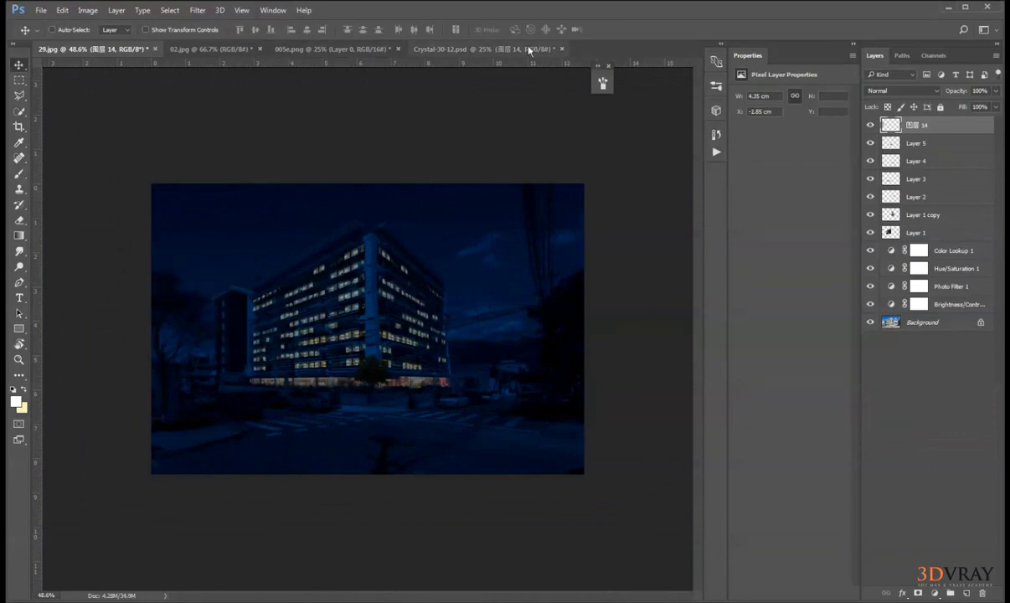
# Delete layer 图层 8 in Crystal-30-12.psd.
pyautogui.click(497, 47)
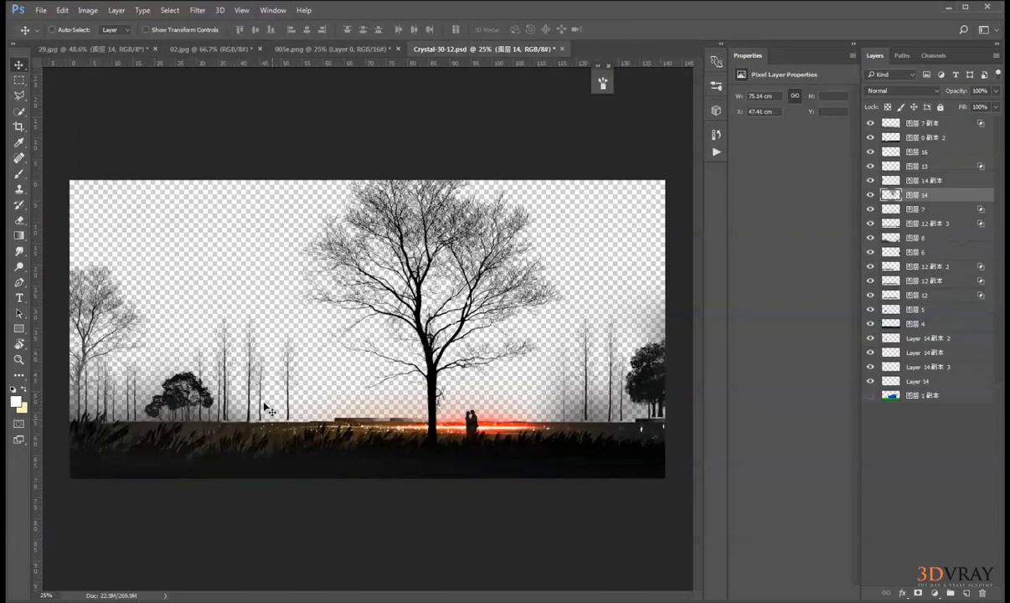
pyautogui.rightClick(588, 374)
pyautogui.click(598, 378)
pyautogui.moveTo(599, 377); pyautogui.dragTo(167, 221)
pyautogui.rightClick(587, 394)
pyautogui.click(602, 400)
pyautogui.press('Delete')
# Bring the thin bare trees on Layer 14 of Crystal-30-12.psd into 29.jpg.
pyautogui.rightClick(591, 378)
pyautogui.click(607, 385)
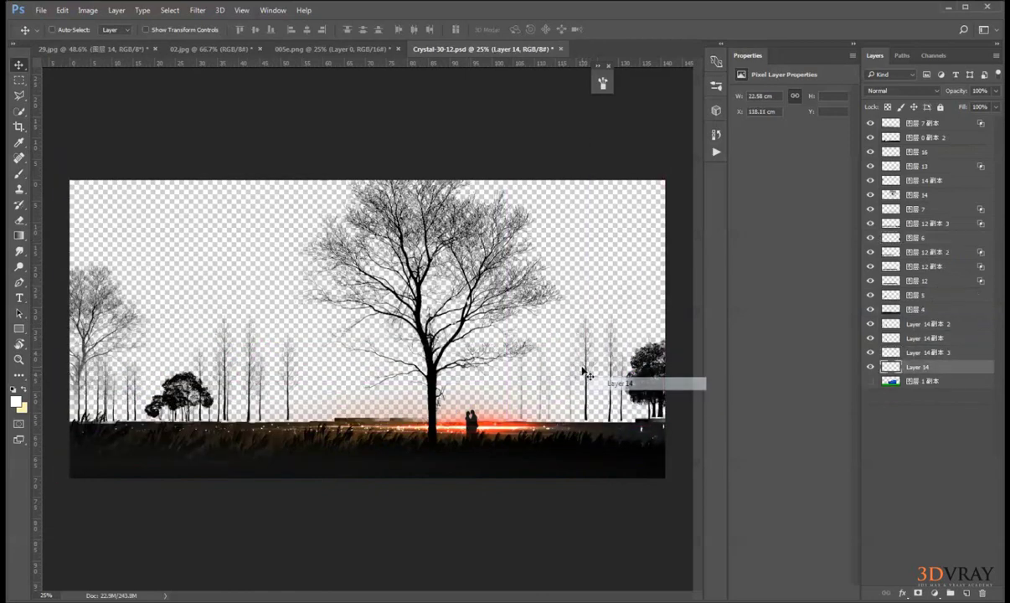
pyautogui.moveTo(584, 371); pyautogui.dragTo(435, 373)
pyautogui.moveTo(439, 372); pyautogui.dragTo(272, 304)
# Scale the thin trees down to about 1.63 cm wide and place them in front of the left facade's lobby.
pyautogui.hotkey('ctrl', 'r')
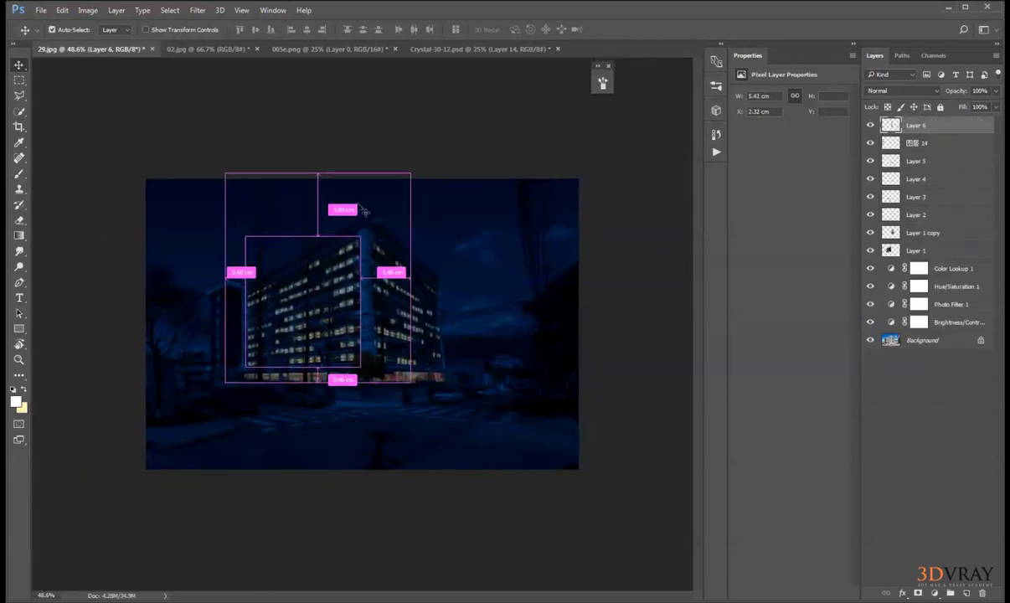
pyautogui.hotkey('ctrl', 't')
pyautogui.moveTo(409, 174); pyautogui.dragTo(325, 368)
pyautogui.scroll(8, 259, 396)
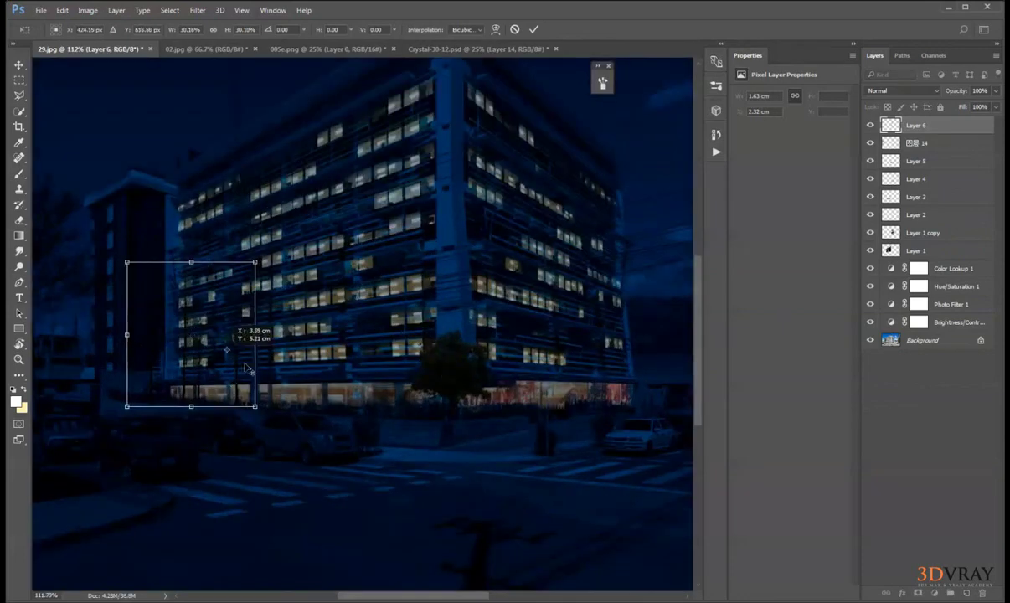
pyautogui.moveTo(191, 314); pyautogui.dragTo(276, 301)
pyautogui.press('Return')
pyautogui.scroll(-2, 289, 319)
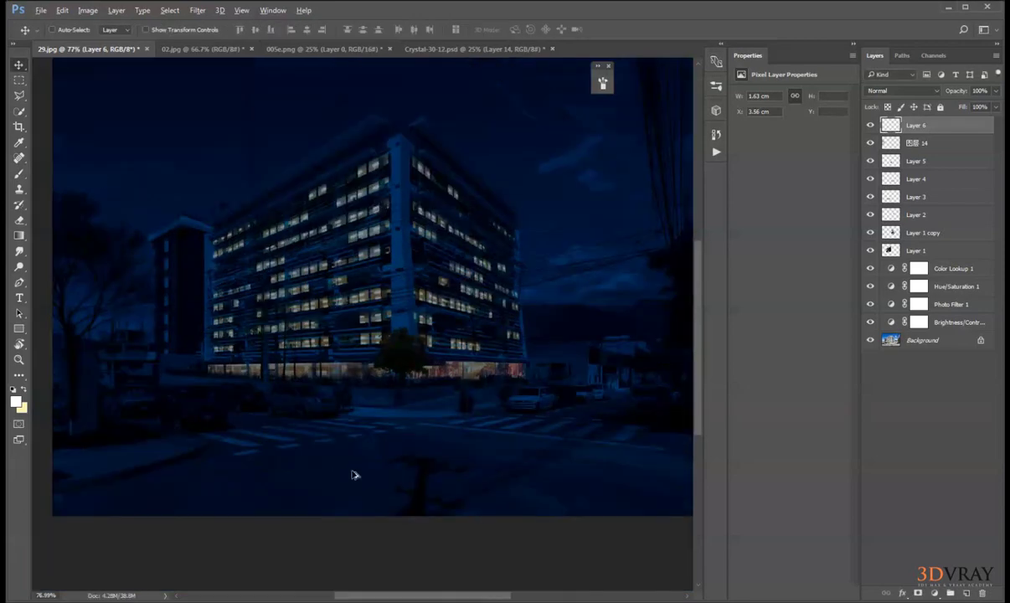
pyautogui.scroll(-1, 360, 465)
pyautogui.scroll(2, 381, 281)
pyautogui.scroll(-2, 404, 310)
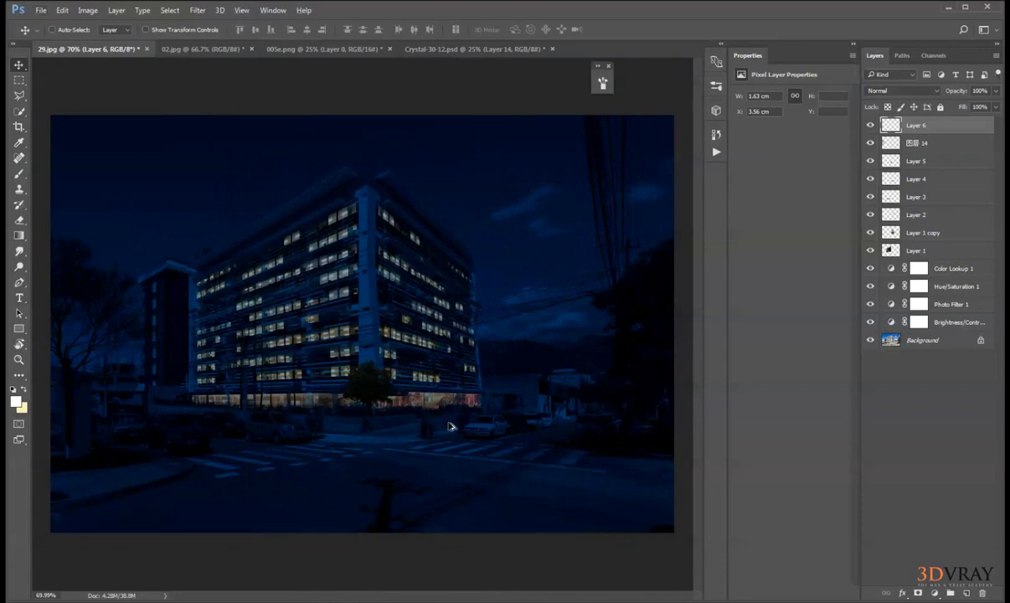
# Hide and show Layer 5 and Layer 4 to identify the right lobby band's layer, and make Layer 4 active.
pyautogui.scroll(5, 450, 427)
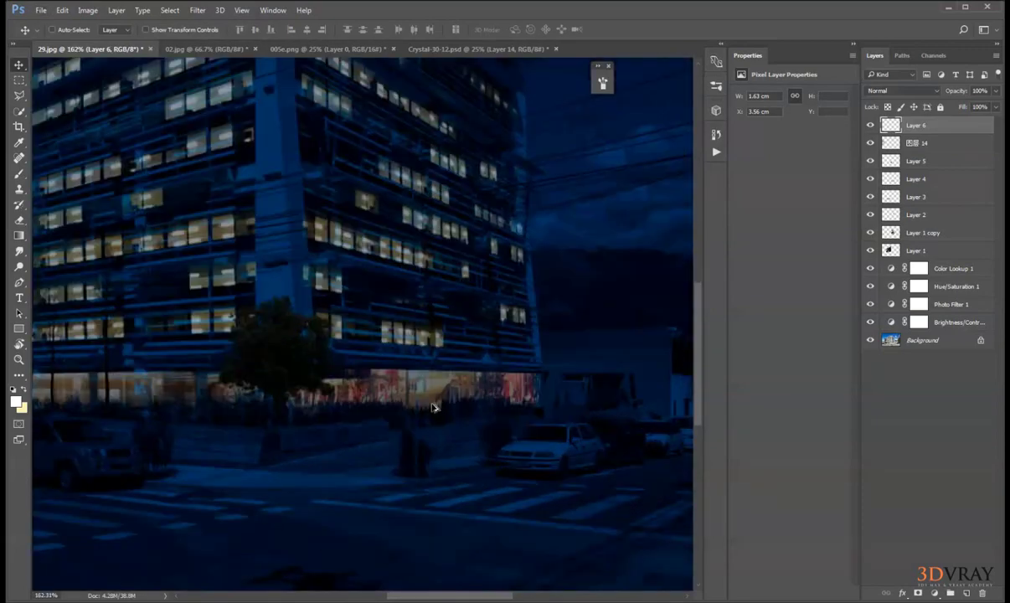
pyautogui.click(871, 161)
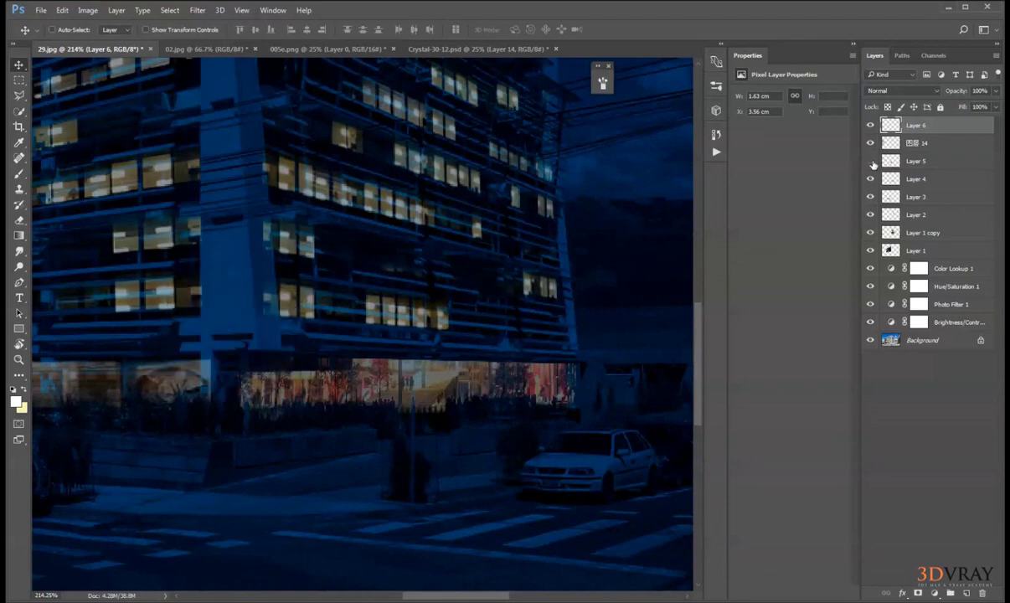
pyautogui.click(871, 162)
pyautogui.click(871, 179)
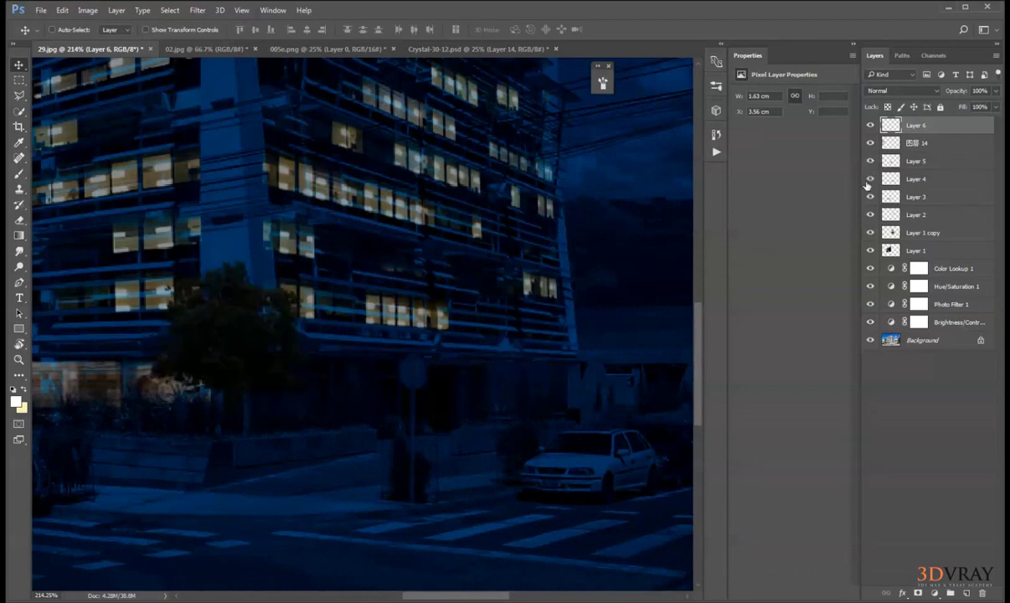
pyautogui.click(870, 179)
pyautogui.click(886, 180)
# Select the bright middle section of the right facade's lobby band with a rectangular marquee and darken it with Curves.
pyautogui.click(19, 80)
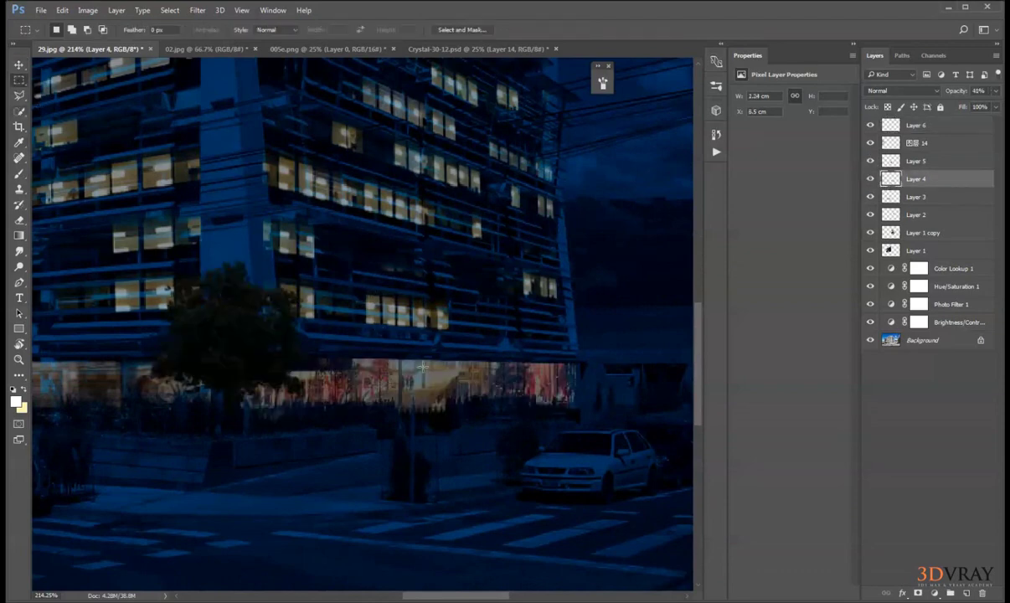
pyautogui.moveTo(463, 363); pyautogui.dragTo(401, 453)
pyautogui.hotkey('ctrl', 'm')
pyautogui.moveTo(683, 217); pyautogui.dragTo(684, 248)
pyautogui.press('Return')
pyautogui.hotkey('ctrl', 'd')
pyautogui.hotkey('ctrl', '0')
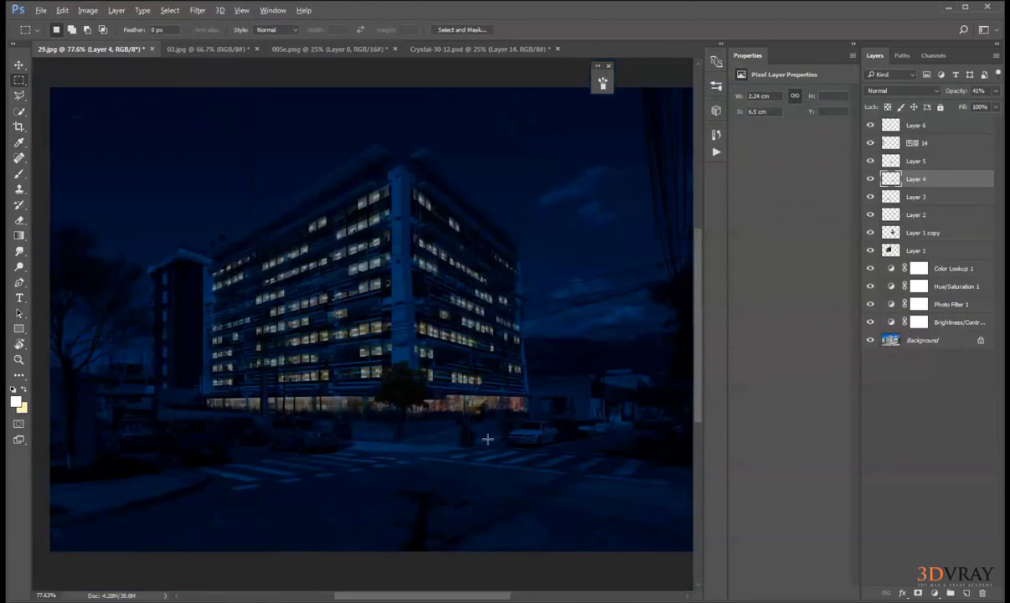
pyautogui.scroll(1, 494, 470)
pyautogui.scroll(-2, 444, 428)
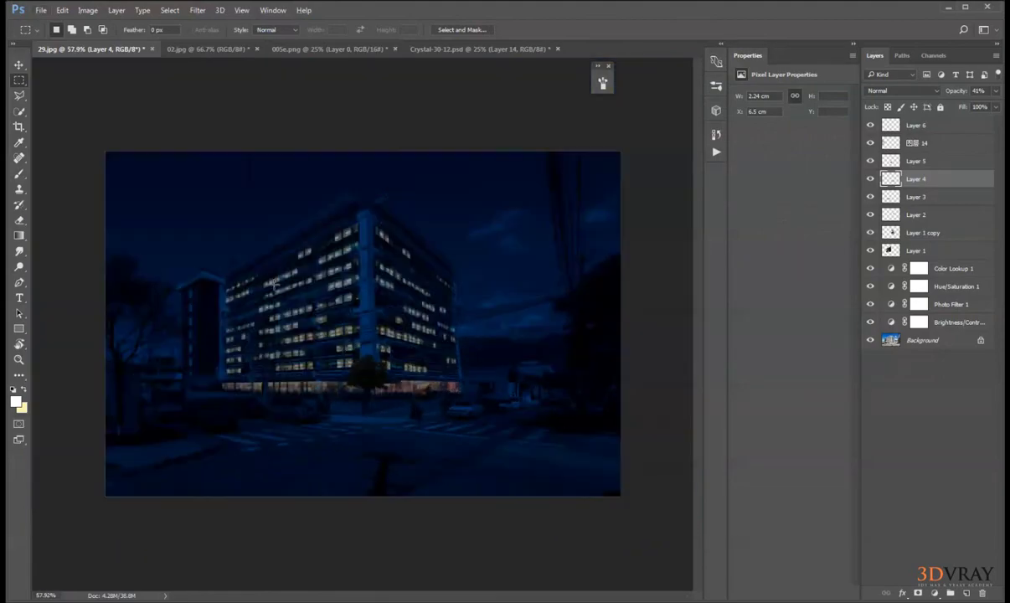
# Open Archmodels_103_07_Window_lights.jpg from the facade and window images folder in post production on drive E.
pyautogui.scroll(5, 192, 351)
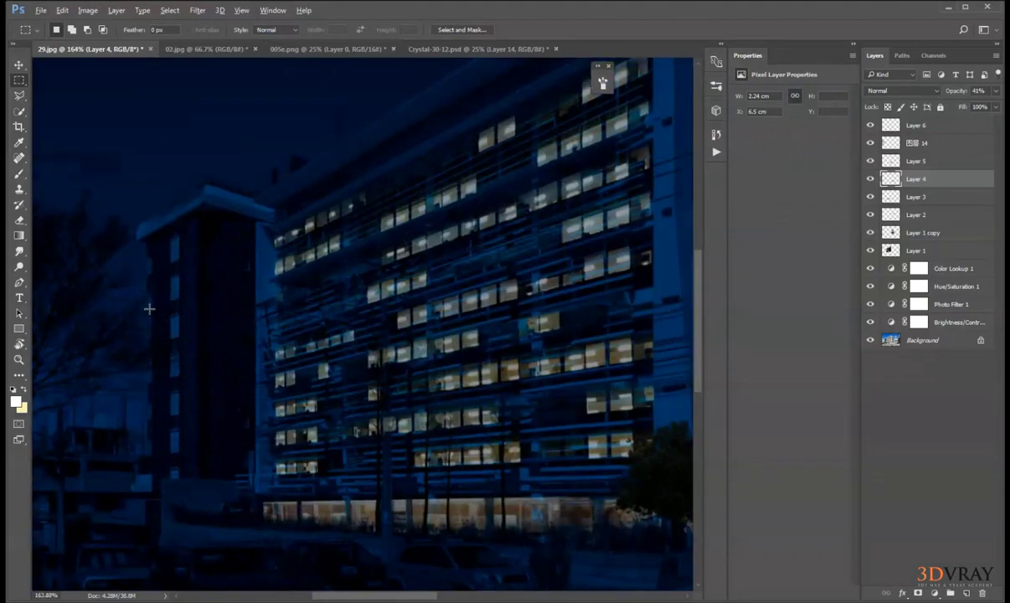
pyautogui.scroll(2, 259, 312)
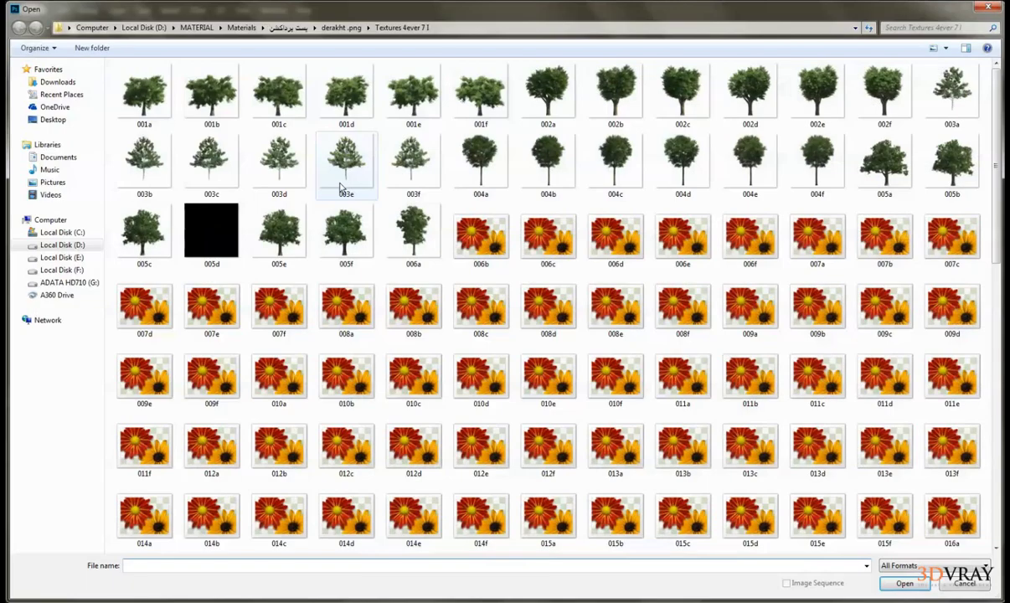
pyautogui.press('BackSpace')
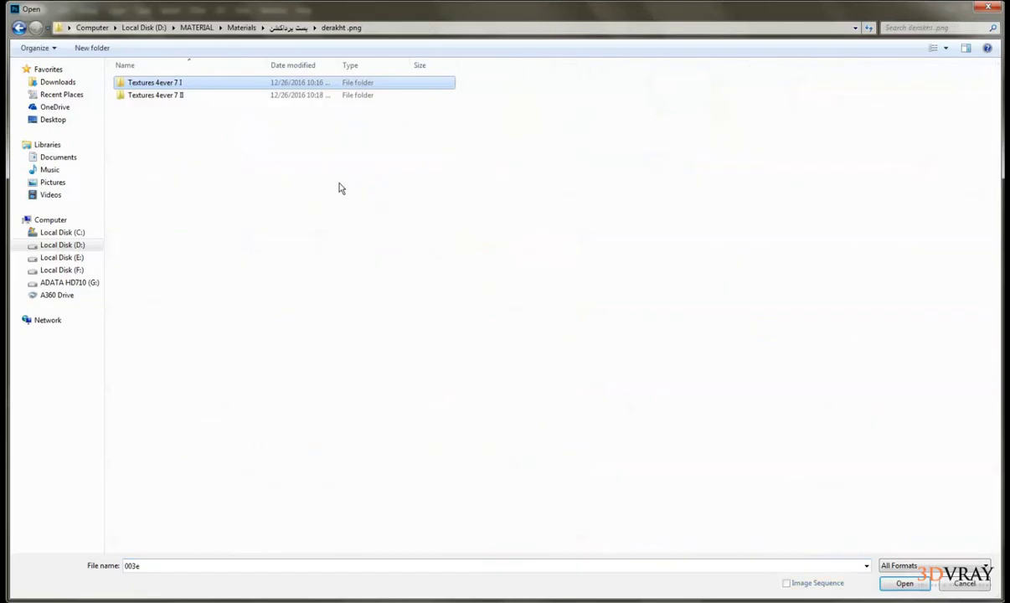
pyautogui.press('BackSpace')
pyautogui.press('BackSpace')
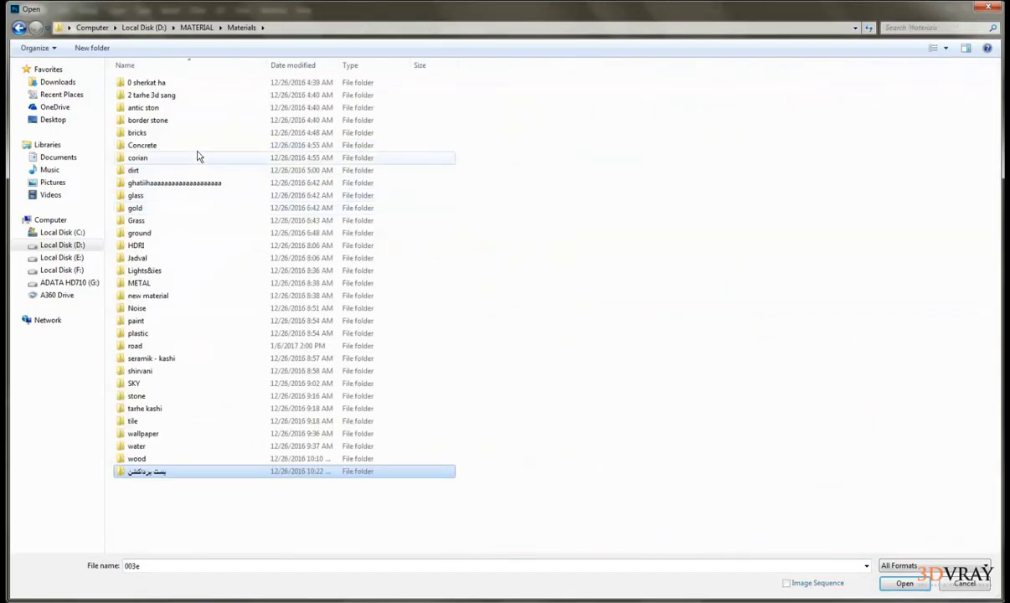
pyautogui.click(61, 257)
pyautogui.doubleClick(138, 140)
pyautogui.click(413, 328)
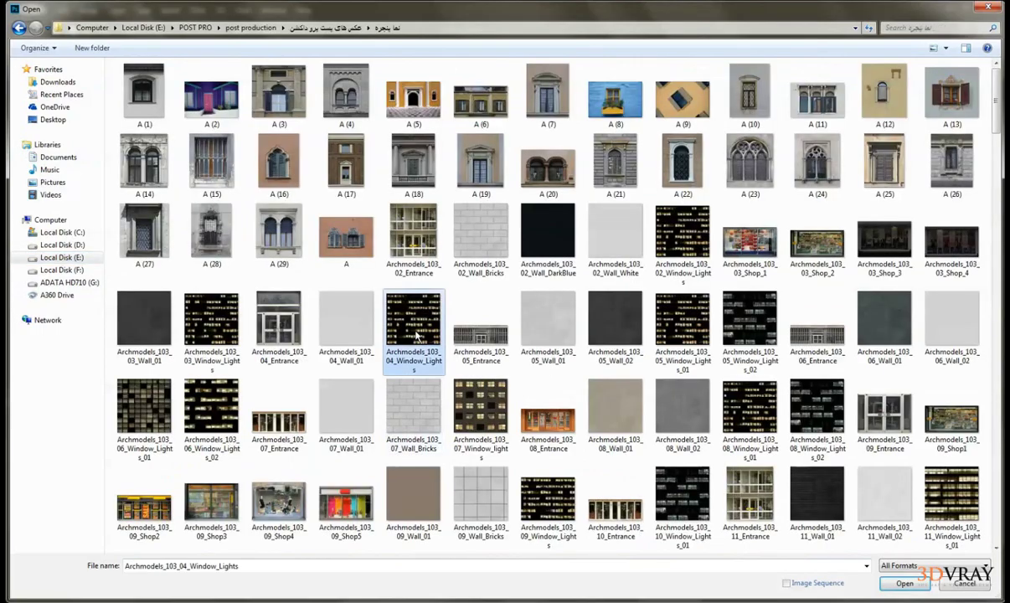
pyautogui.click(465, 398)
pyautogui.doubleClick(466, 397)
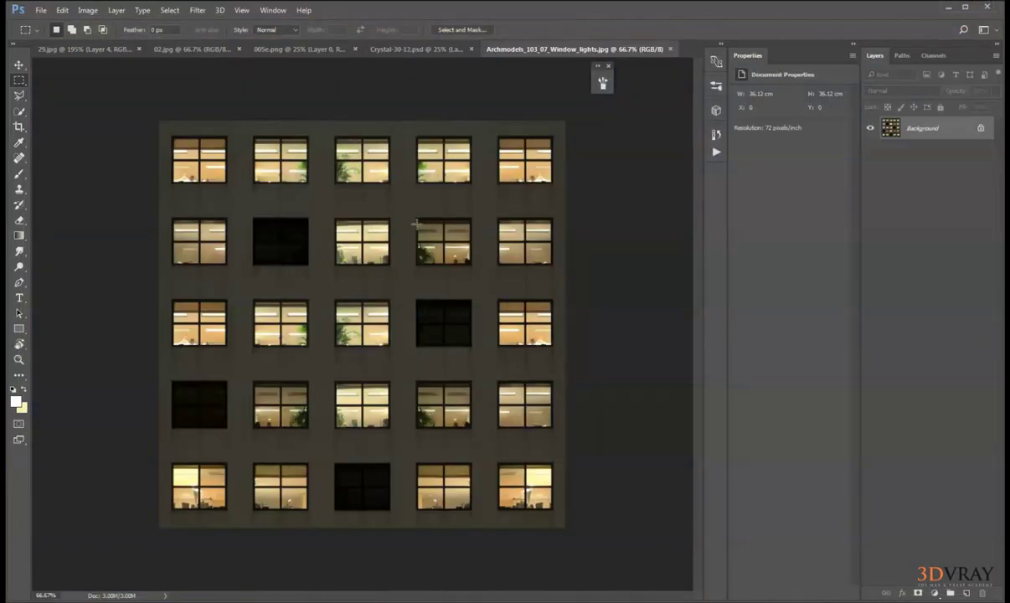
# Transfer the entire lit-window image into 29.jpg as a new layer above Layer 4.
pyautogui.hotkey('ctrl', 'a')
pyautogui.hotkey('ctrl', 'BackSpace')
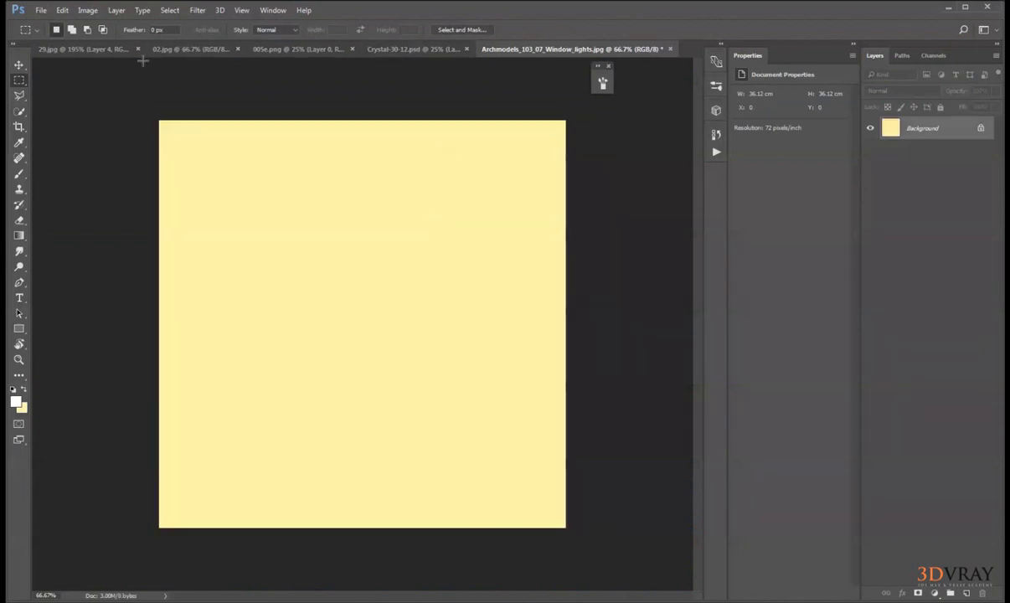
pyautogui.click(125, 50)
pyautogui.hotkey('ctrl', 'v')
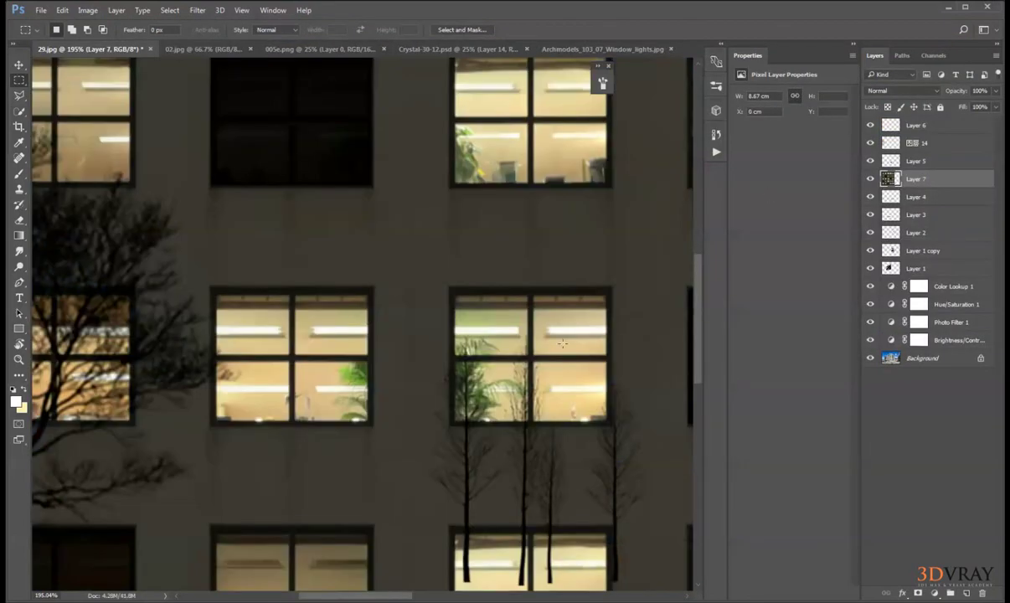
# Scale the pasted window sheet proportionally down to 9.96%, about 0.86 cm wide, over the left facade.
pyautogui.hotkey('ctrl', '0')
pyautogui.hotkey('ctrl', 't')
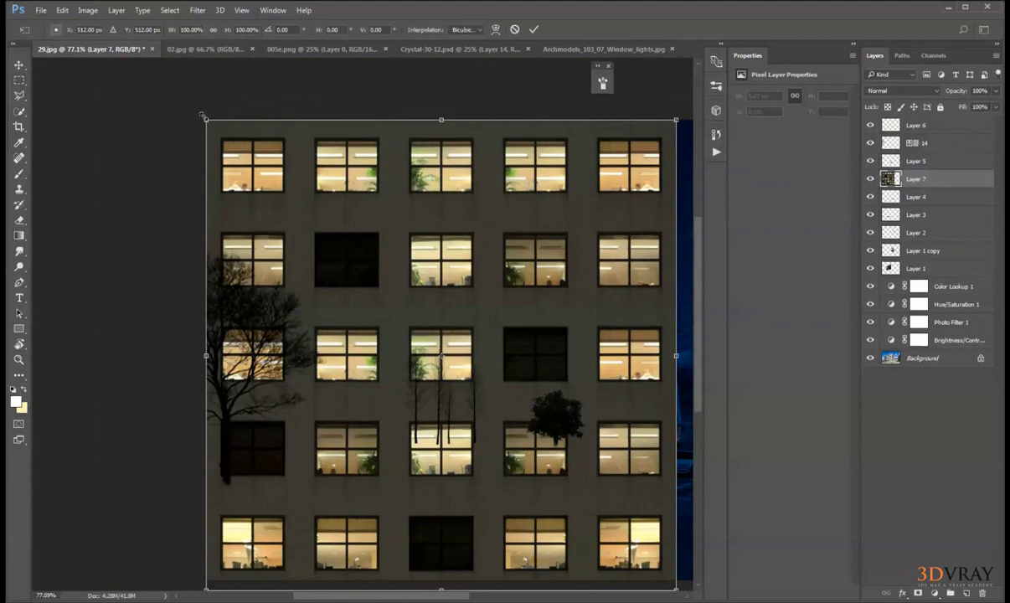
pyautogui.moveTo(202, 115); pyautogui.dragTo(417, 333)
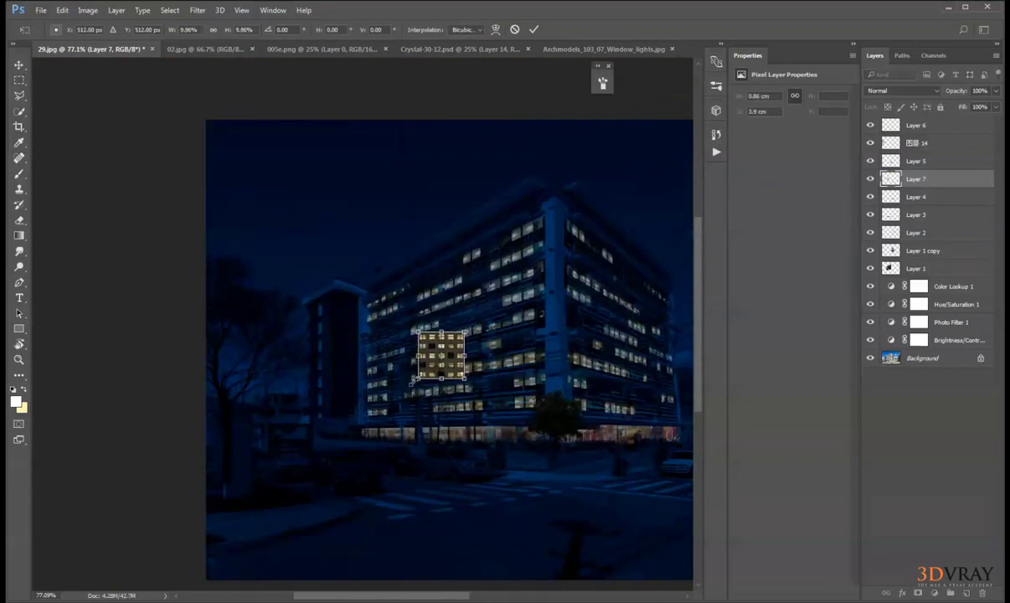
pyautogui.press('Return')
# Copy one lit window from the Layer 7 sheet to its own layer and move it onto the tower left of the building.
pyautogui.scroll(5, 418, 358)
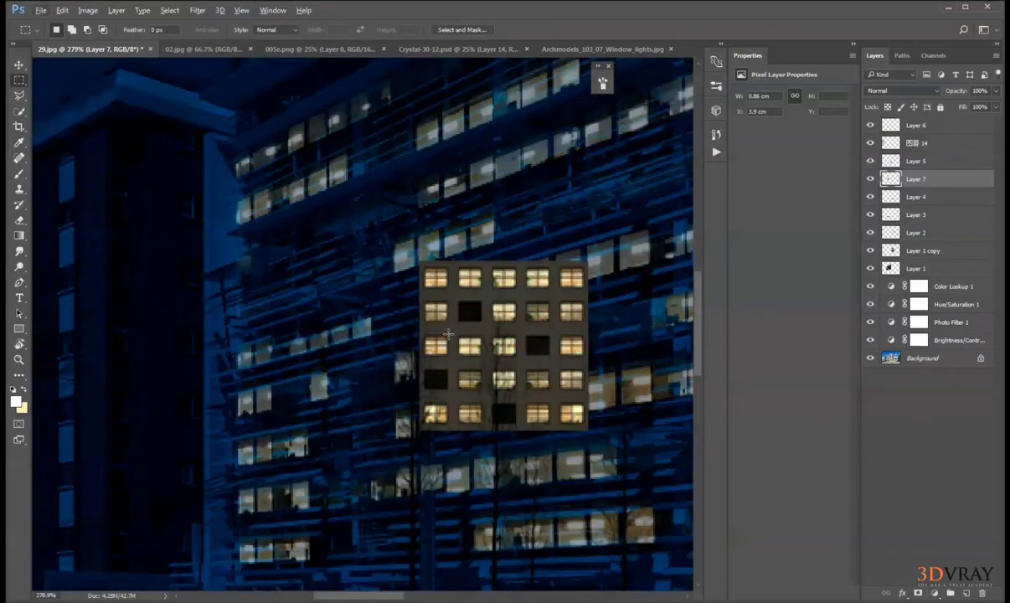
pyautogui.moveTo(448, 334); pyautogui.dragTo(426, 358)
pyautogui.hotkey('ctrl', 'j')
pyautogui.click(16, 66)
pyautogui.moveTo(473, 275); pyautogui.dragTo(106, 248)
pyautogui.press('space')
pyautogui.moveTo(123, 246); pyautogui.dragTo(301, 252)
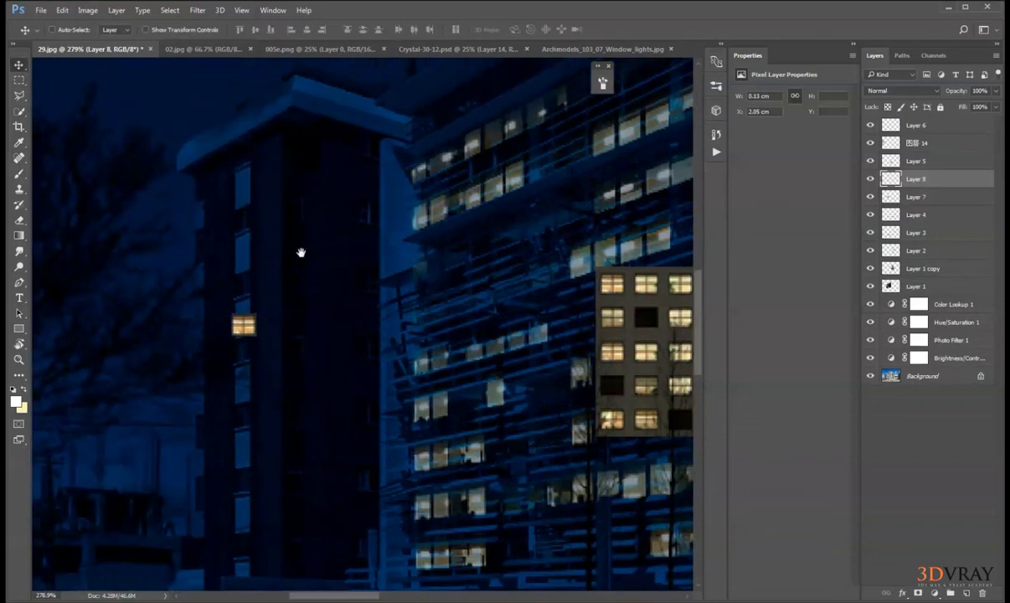
# Fit the copied window into the tower's left window strip, narrowing it to about 0.09 cm and skewing it to match the perspective.
pyautogui.moveTo(263, 333); pyautogui.dragTo(232, 270)
pyautogui.scroll(4, 242, 304)
pyautogui.hotkey('ctrl', 't')
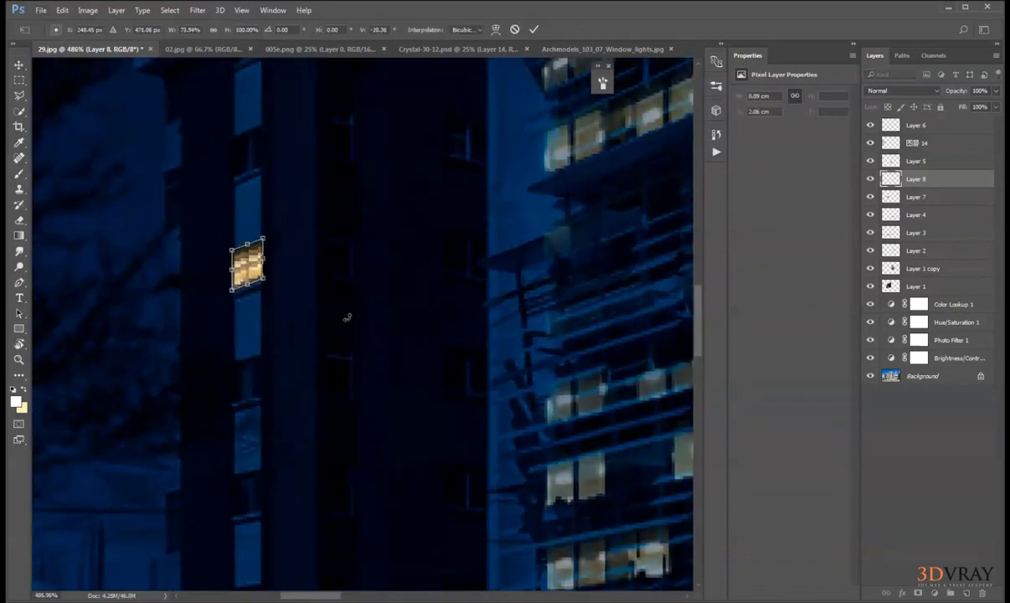
pyautogui.press('Return')
# Set Layer 8's blending mode to Screen and lower its opacity to 47%.
pyautogui.click(903, 90)
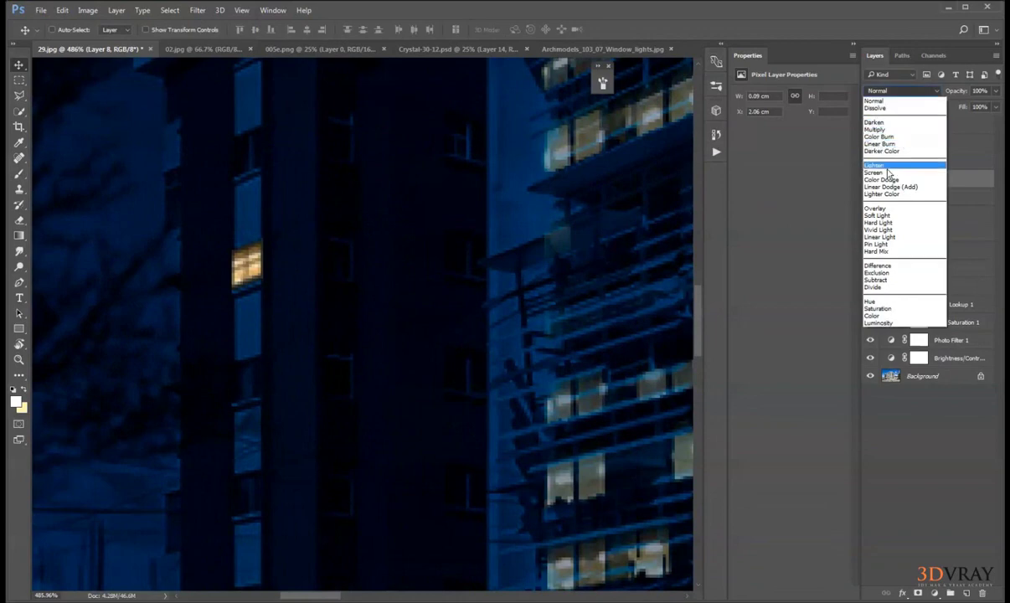
pyautogui.click(892, 161)
pyautogui.moveTo(960, 93); pyautogui.dragTo(941, 98)
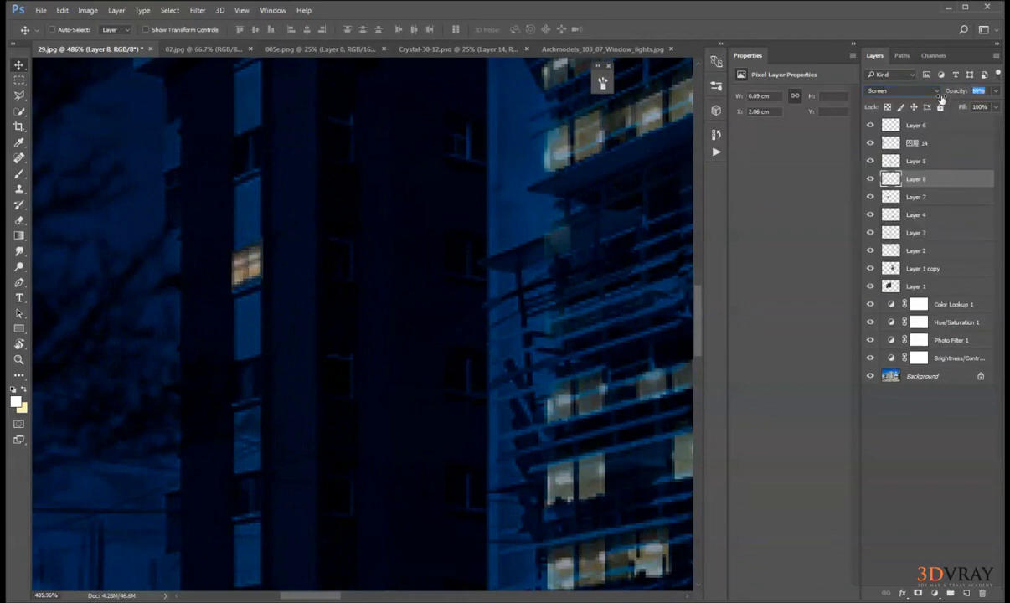
pyautogui.scroll(-5, 434, 340)
pyautogui.scroll(5, 435, 337)
pyautogui.scroll(-8, 482, 255)
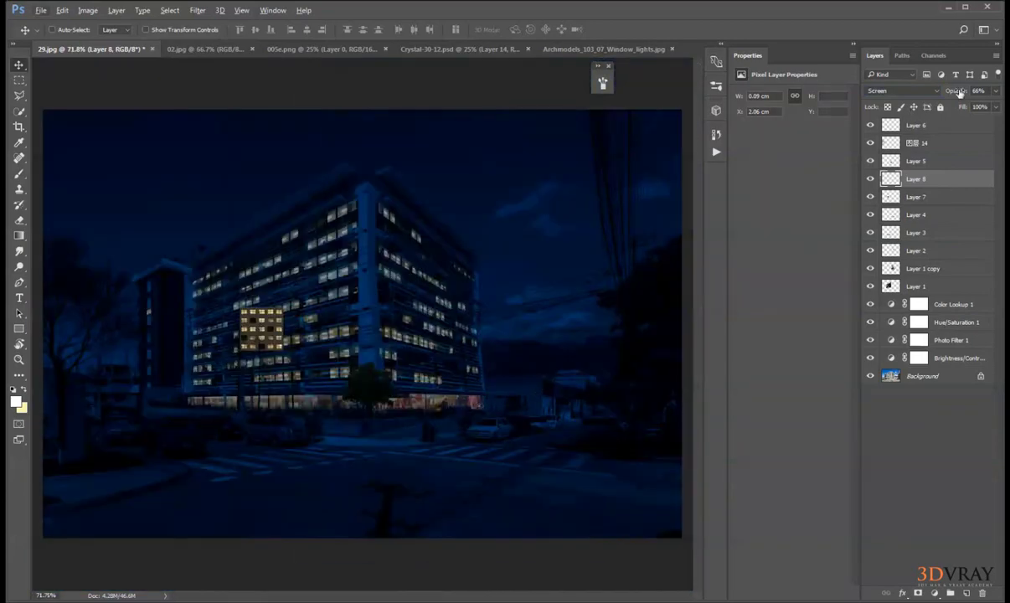
pyautogui.scroll(5, 342, 355)
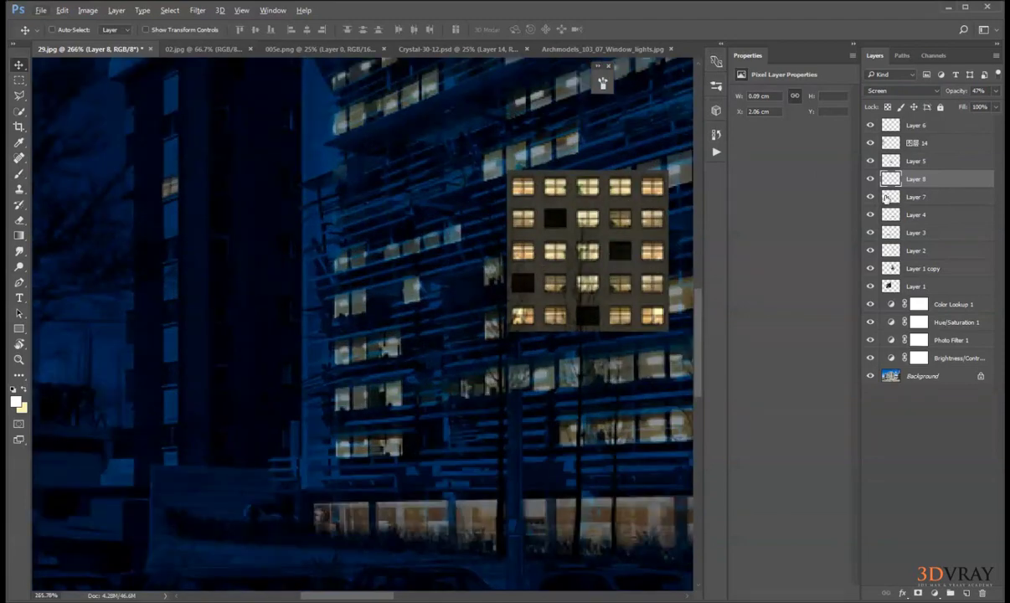
# Copy another lit window from the Layer 7 sheet to a new layer and move it onto the tower's dark middle section.
pyautogui.click(886, 197)
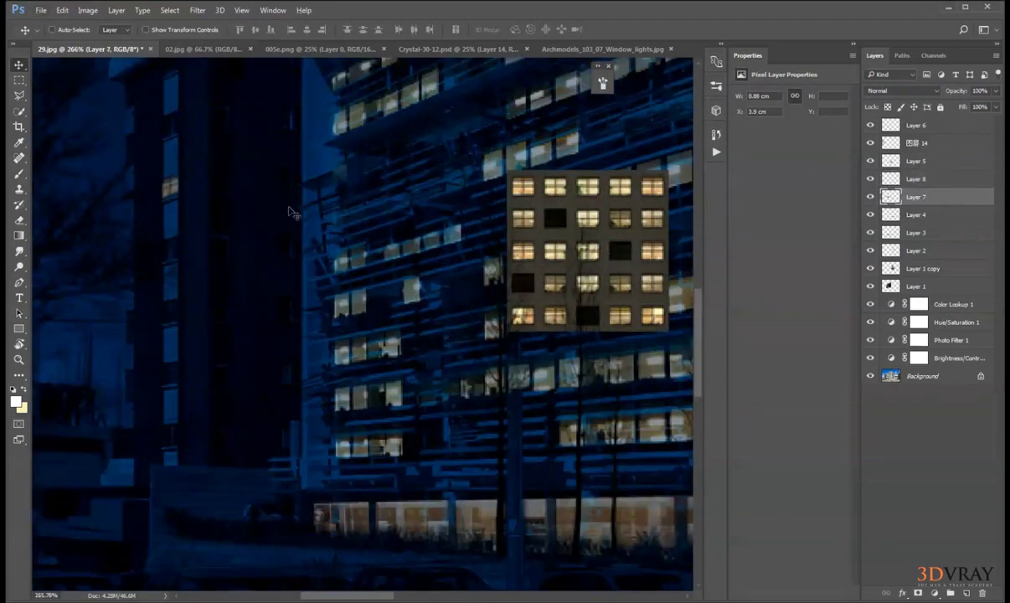
pyautogui.click(19, 80)
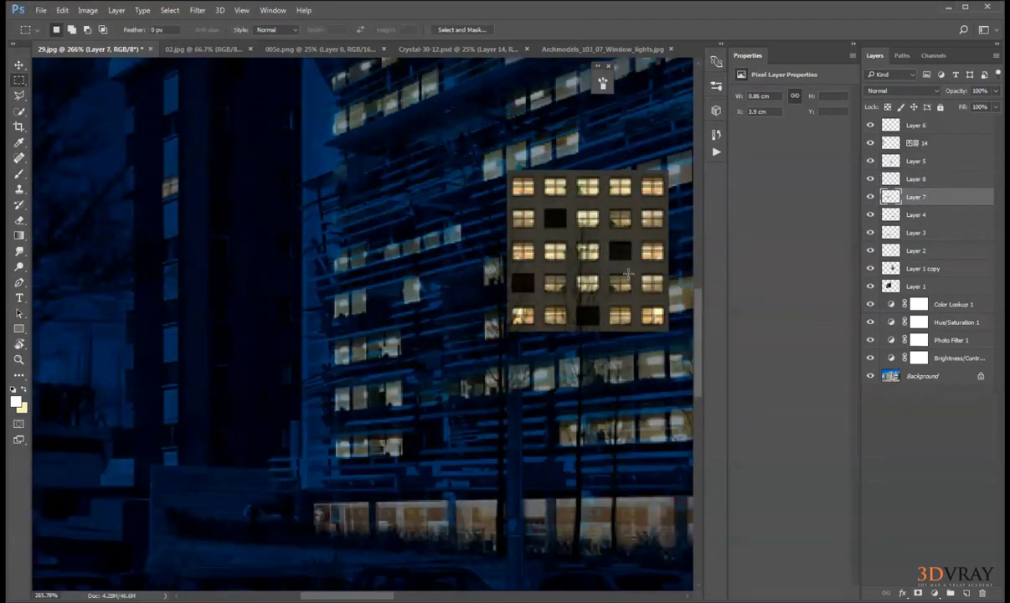
pyautogui.moveTo(662, 275); pyautogui.dragTo(642, 295)
pyautogui.hotkey('ctrl', 'j')
pyautogui.click(18, 64)
pyautogui.moveTo(454, 266); pyautogui.dragTo(43, 294)
# Transform the Layer 9 window to about 0.08 cm wide and align it with the tower's middle window column.
pyautogui.hotkey('ctrl', 't')
pyautogui.scroll(5, 286, 318)
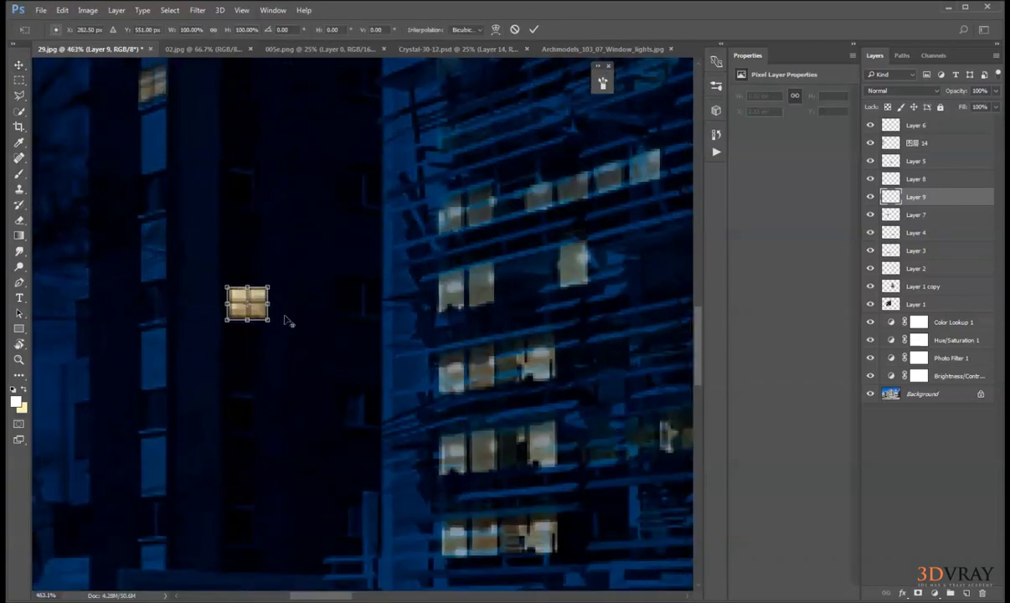
pyautogui.scroll(-2, 250, 309)
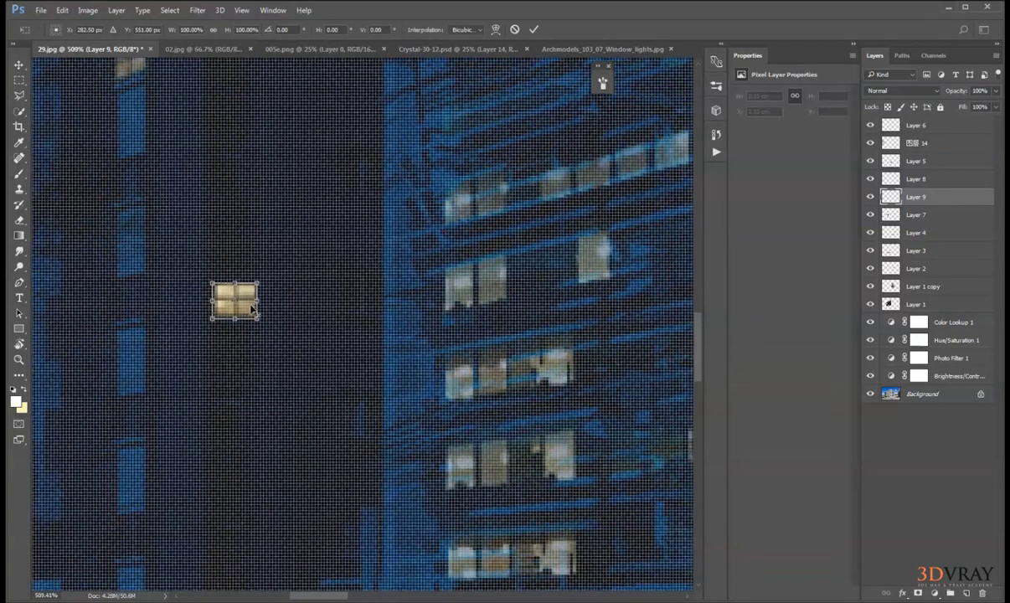
pyautogui.moveTo(249, 308)
pyautogui.mouseDown()
pyautogui.moveTo(251, 296)
pyautogui.moveTo(241, 308)
pyautogui.moveTo(210, 305)
pyautogui.moveTo(242, 304)
pyautogui.mouseUp()
pyautogui.press('Return')
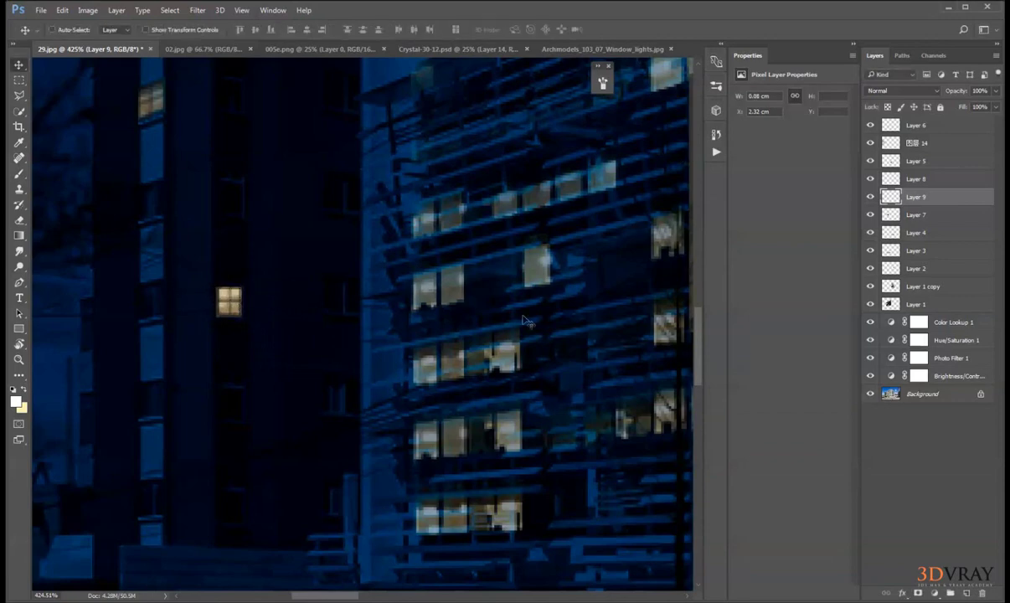
# Set Layer 9's blending mode to Screen and its opacity to 56%.
pyautogui.click(930, 91)
pyautogui.click(837, 174)
pyautogui.moveTo(955, 92); pyautogui.dragTo(928, 92)
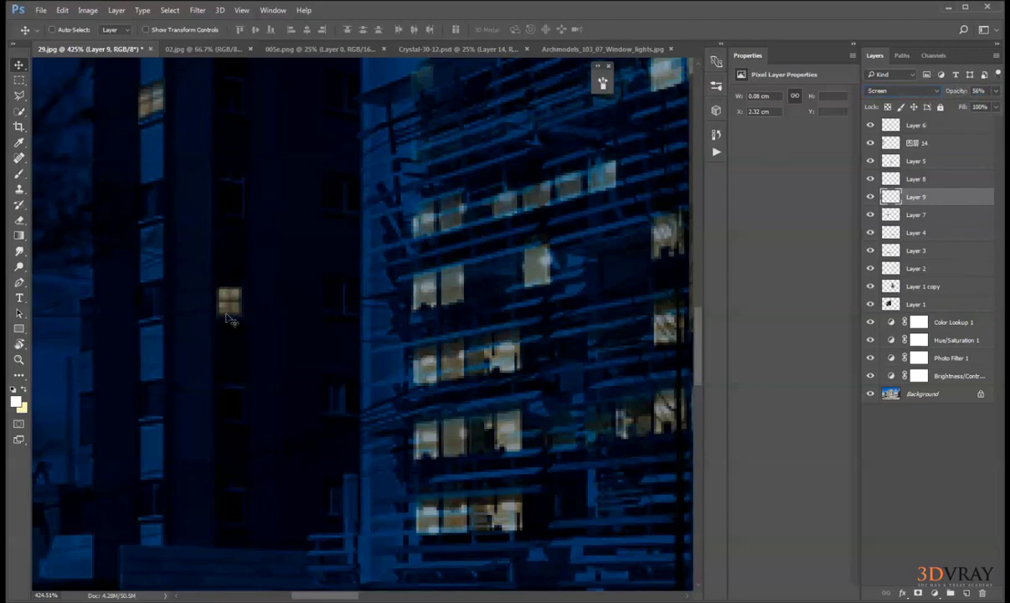
pyautogui.scroll(-10, 229, 316)
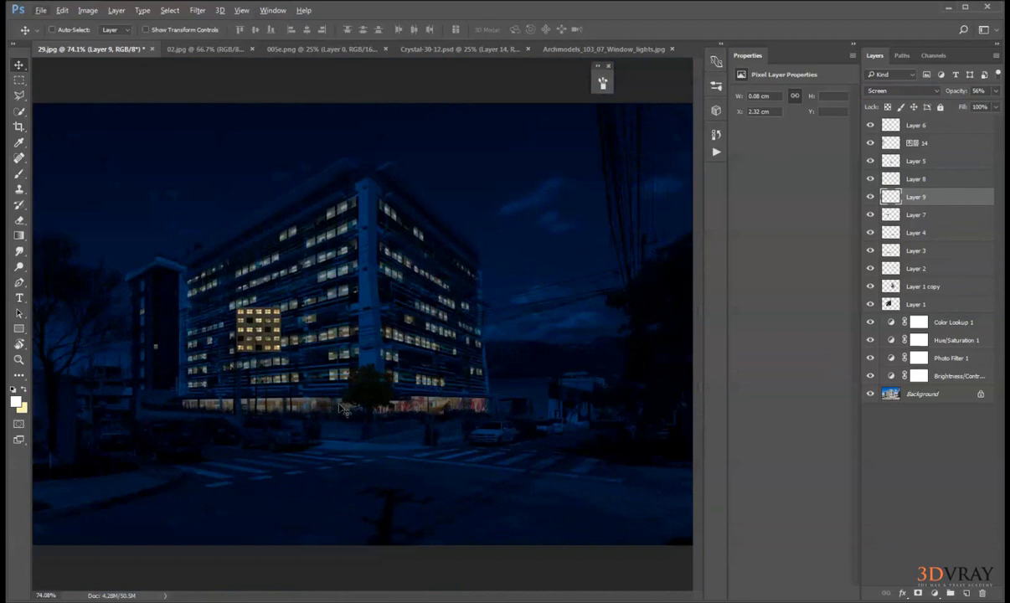
pyautogui.scroll(7, 82, 376)
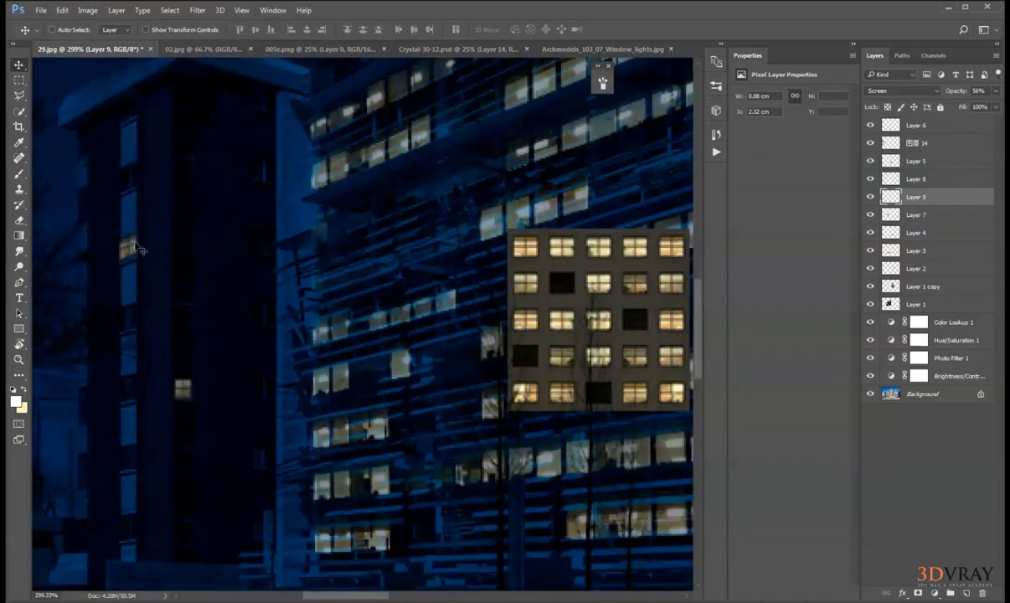
# Make Layer 8 active and move its lit window down to a lower opening in the tower's left window strip.
pyautogui.rightClick(138, 248)
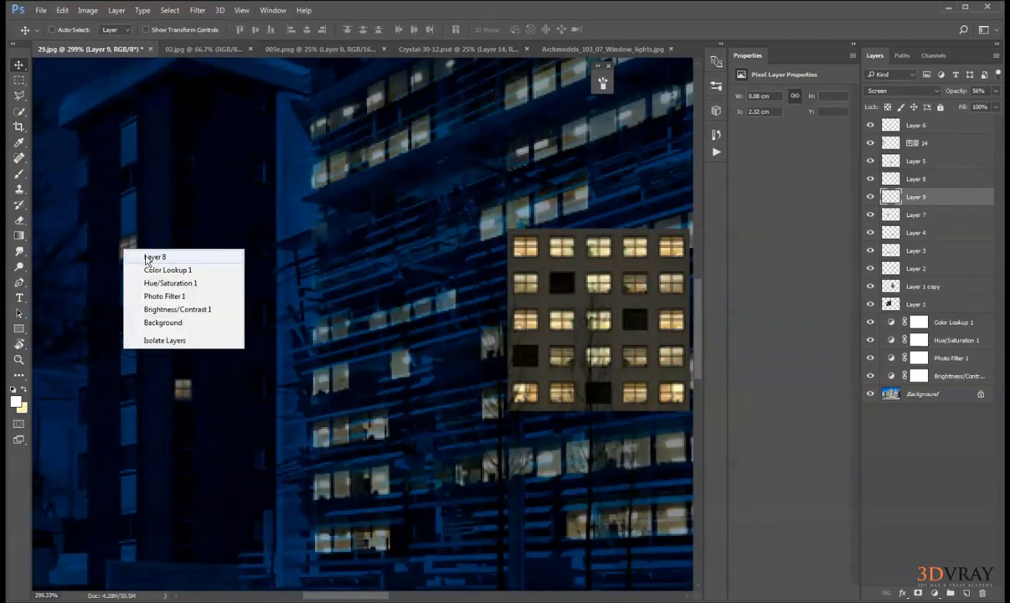
pyautogui.click(142, 256)
pyautogui.moveTo(160, 304); pyautogui.dragTo(136, 463)
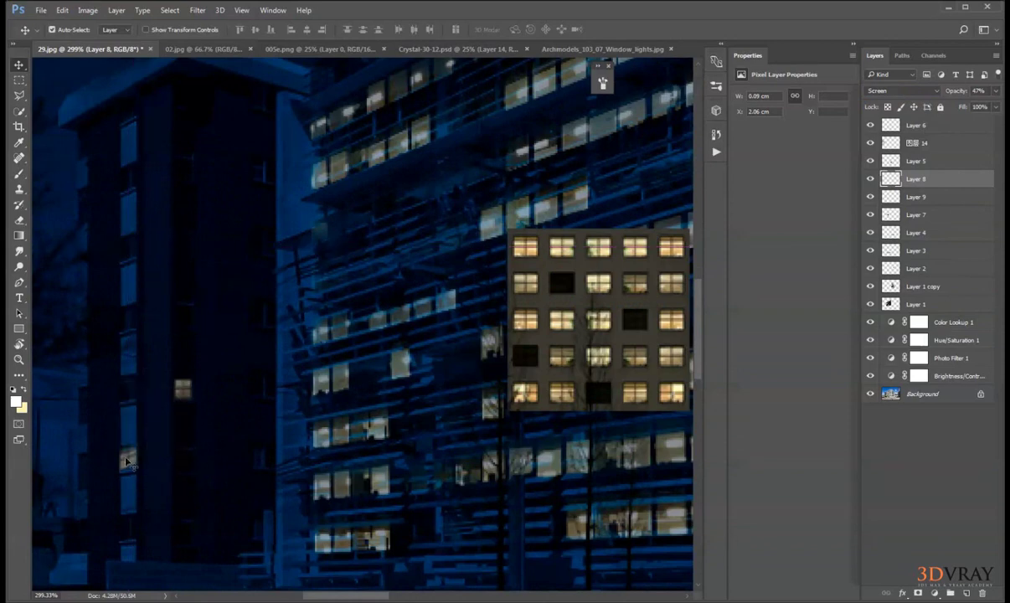
# Distort the Layer 8 window by raising its upper left corner, and fit it to the lower opening on the tower.
pyautogui.hotkey('ctrl', 't')
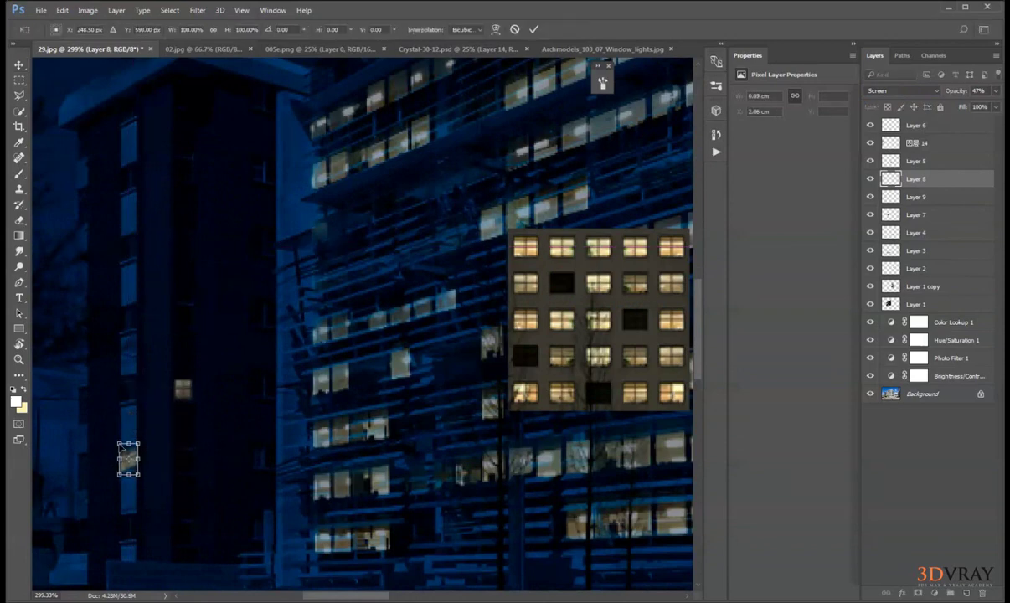
pyautogui.moveTo(121, 446); pyautogui.dragTo(119, 430)
pyautogui.scroll(8, 118, 430)
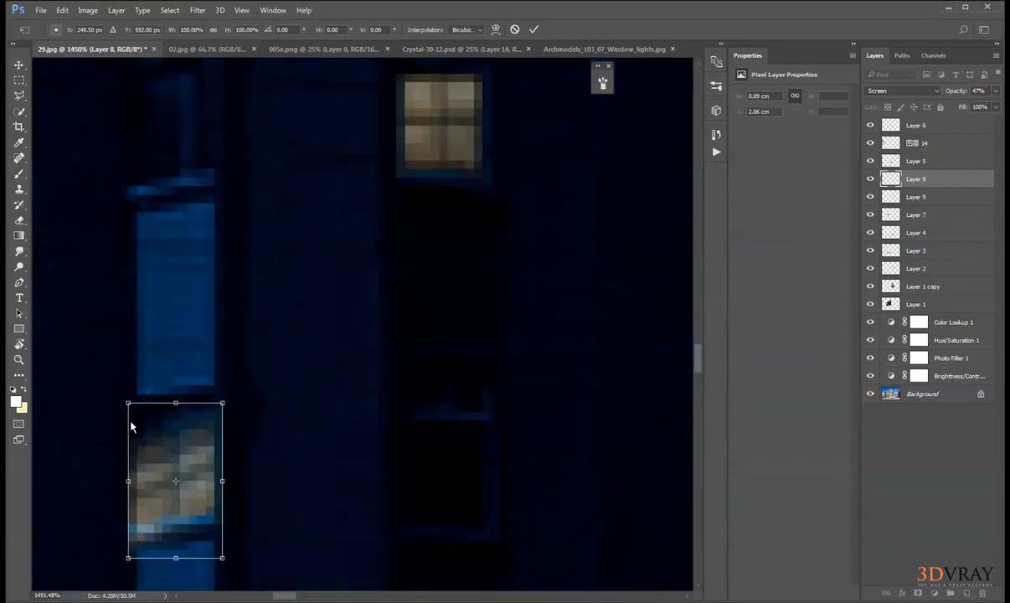
pyautogui.moveTo(129, 403); pyautogui.dragTo(132, 344)
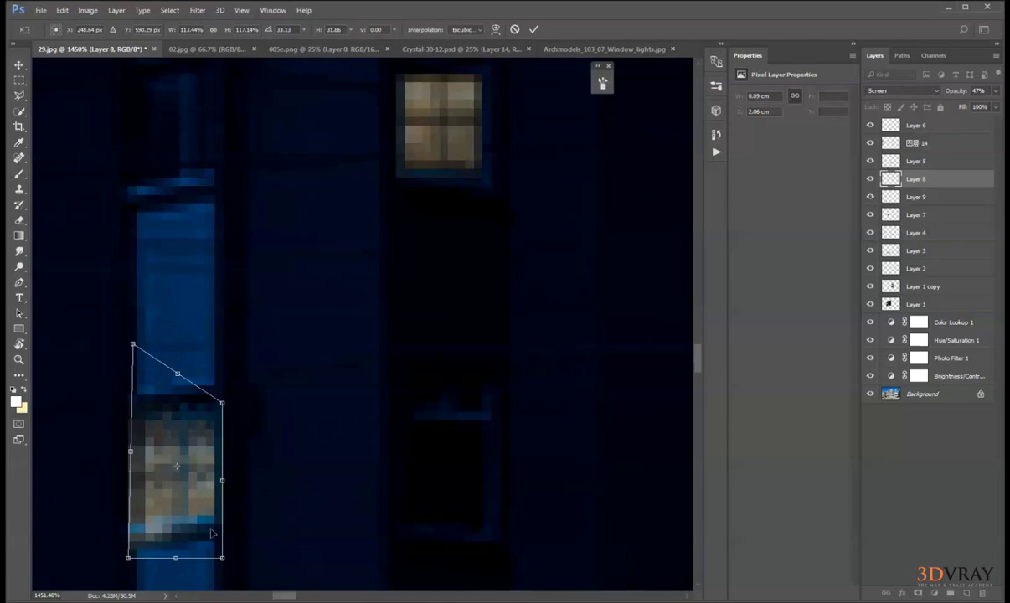
pyautogui.moveTo(222, 559); pyautogui.dragTo(226, 537)
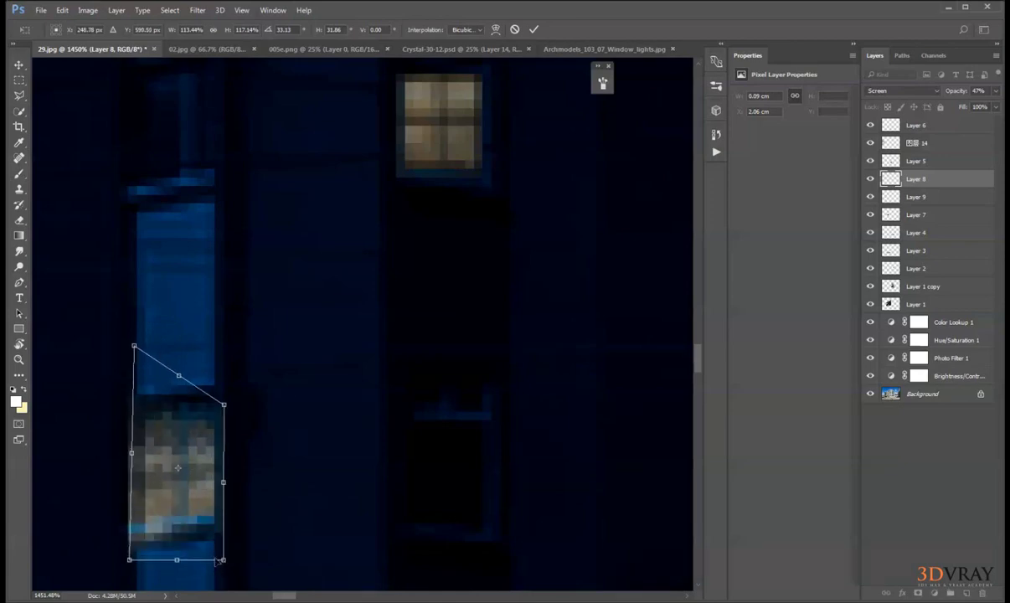
pyautogui.press('Return')
pyautogui.hotkey('ctrl', '0')
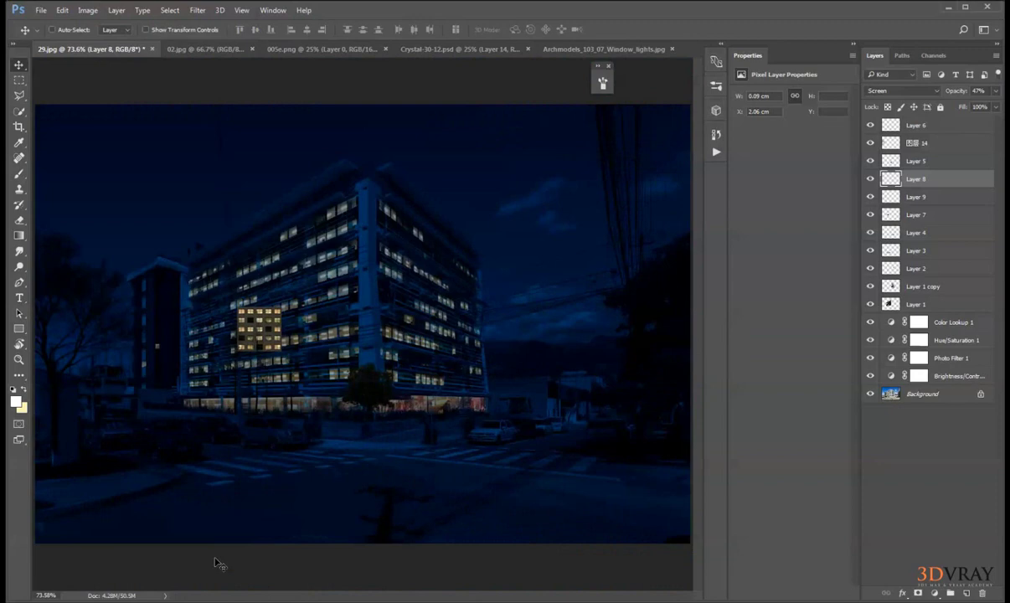
# Duplicate Layer 8 and place the copy at a higher opening in the tower's left window strip.
pyautogui.hotkey('ctrl', 'j')
pyautogui.moveTo(177, 421); pyautogui.dragTo(178, 346)
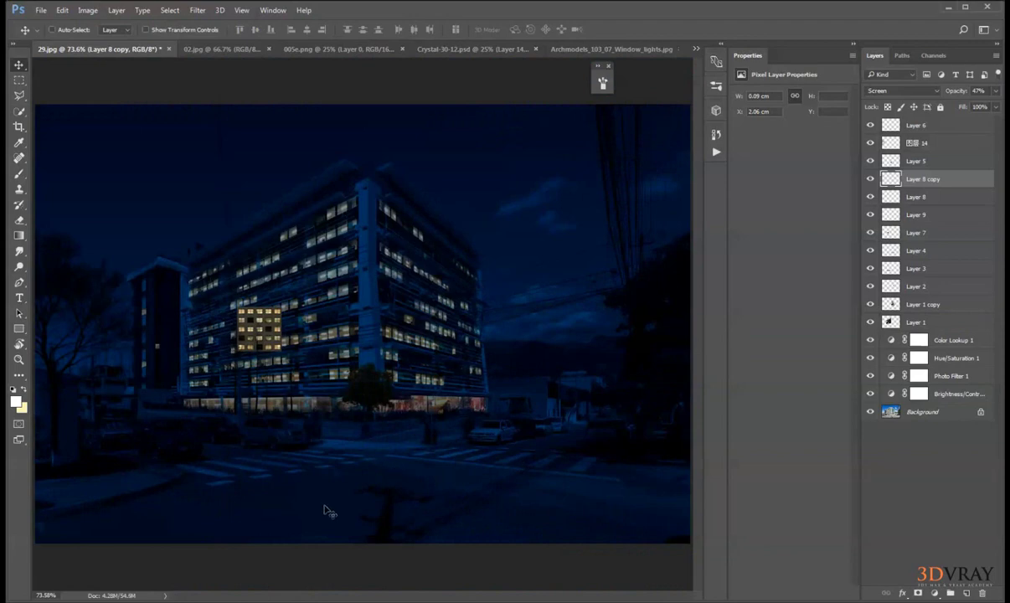
pyautogui.press('i')
pyautogui.hotkey('ctrl', 'k')
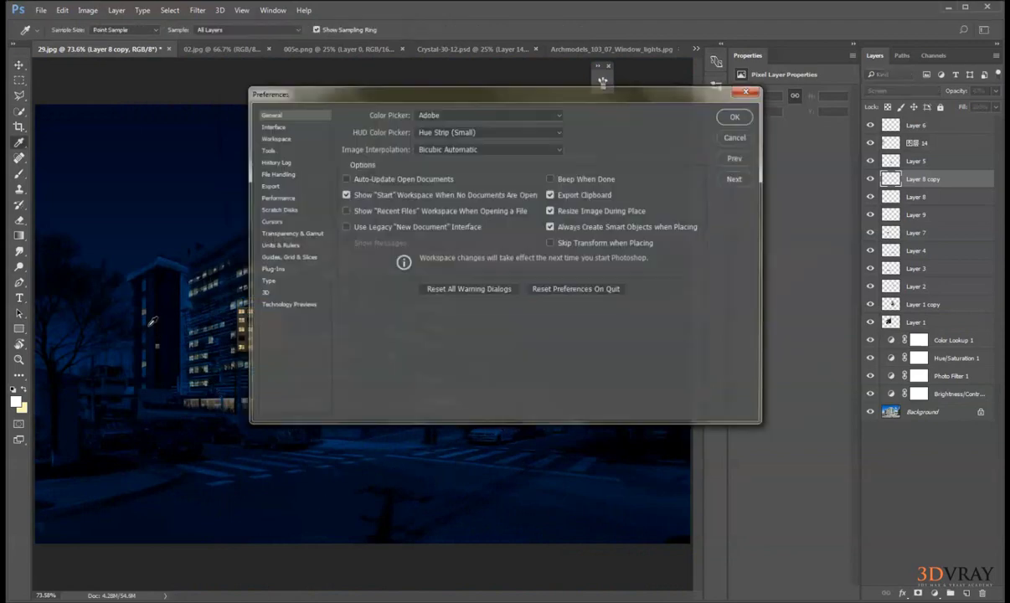
pyautogui.press('Escape')
# Duplicate the lit window again and place the copy on the tower's right side near the roof.
pyautogui.press('v')
pyautogui.moveTo(151, 333); pyautogui.dragTo(183, 304)
pyautogui.scroll(2, 198, 299)
pyautogui.scroll(7, 131, 280)
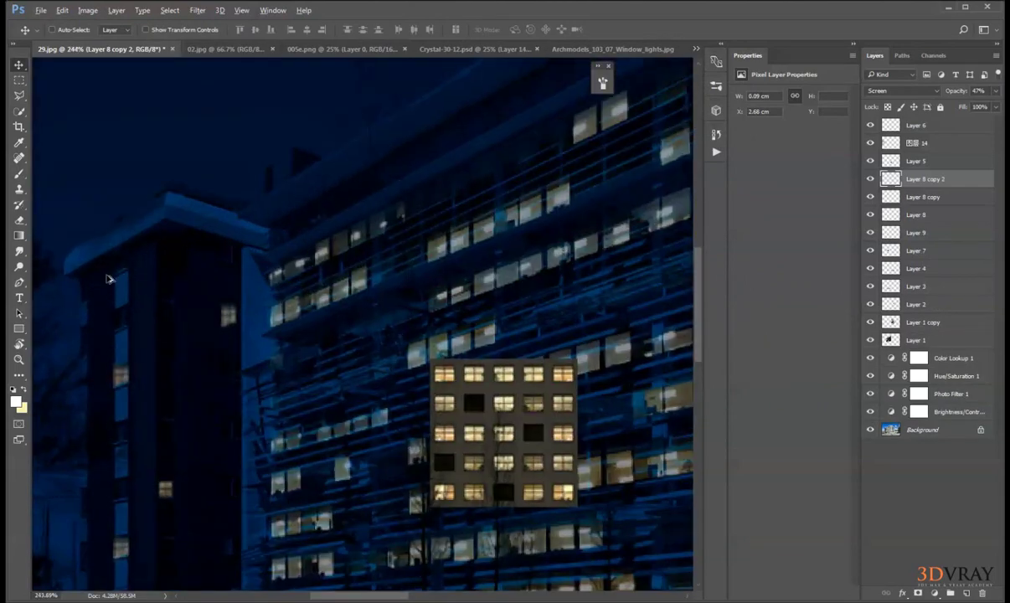
# Transform the Layer 8 copy 2 window to fit the perspective of the side tower's right wall and place it near the roof.
pyautogui.moveTo(247, 327); pyautogui.dragTo(266, 350)
pyautogui.hotkey('ctrl', 't')
pyautogui.press('Return')
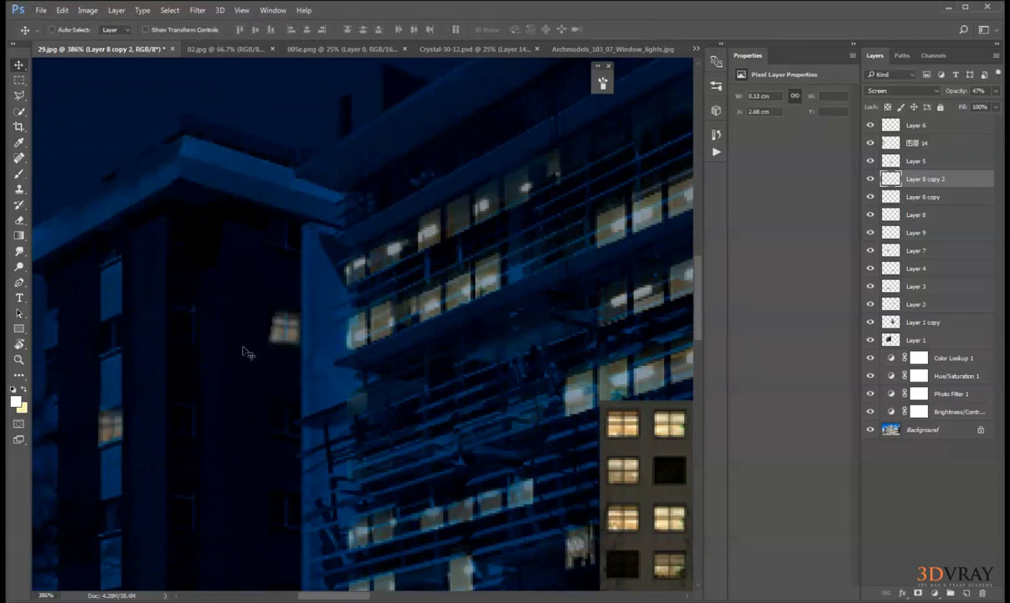
pyautogui.scroll(-7, 247, 352)
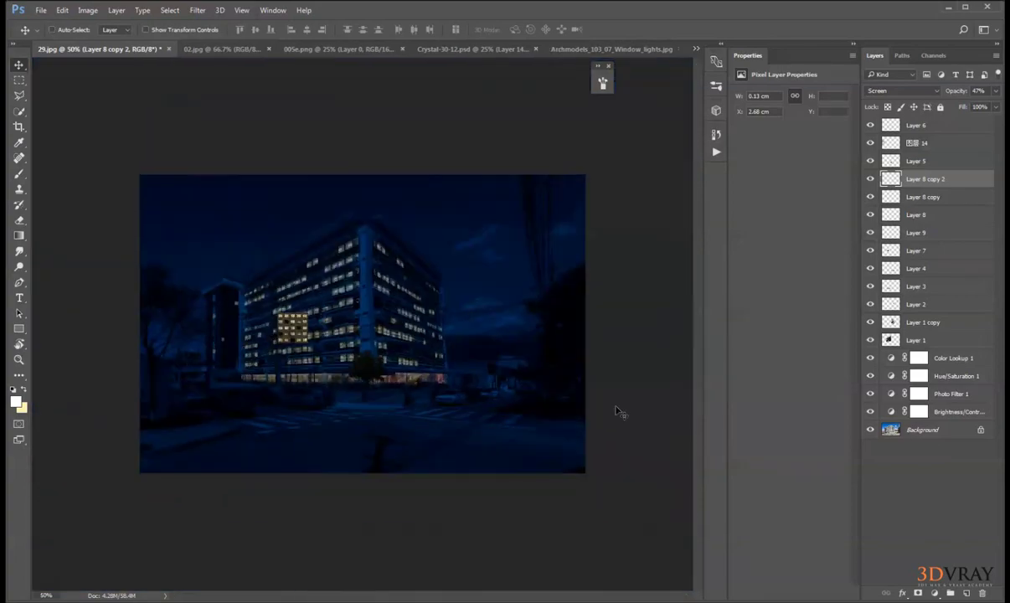
pyautogui.scroll(8, 250, 335)
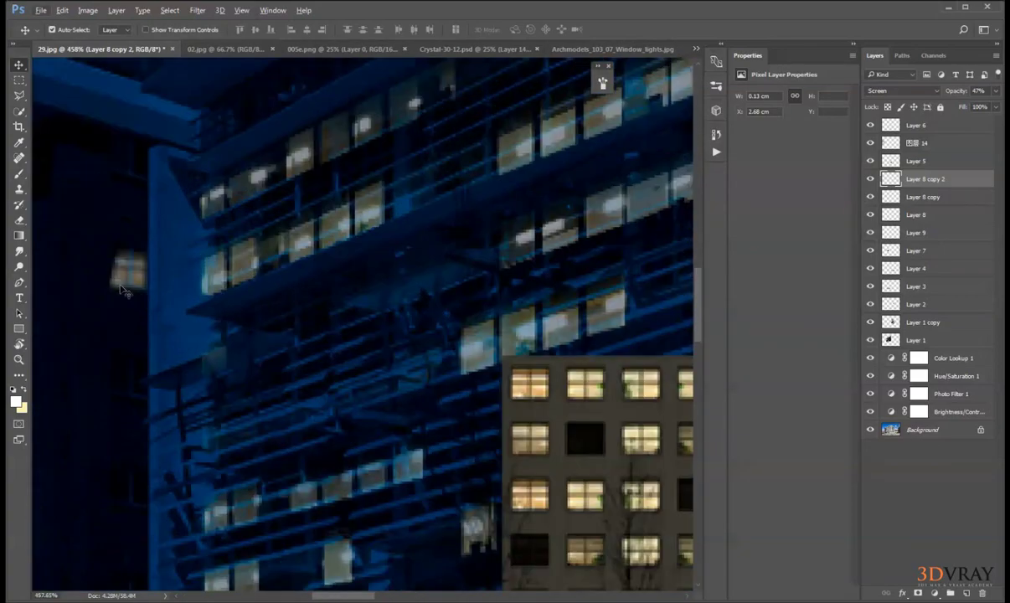
pyautogui.hotkey('ctrl', 't')
pyautogui.moveTo(106, 299); pyautogui.dragTo(139, 274)
pyautogui.press('Return')
pyautogui.scroll(-3, 155, 276)
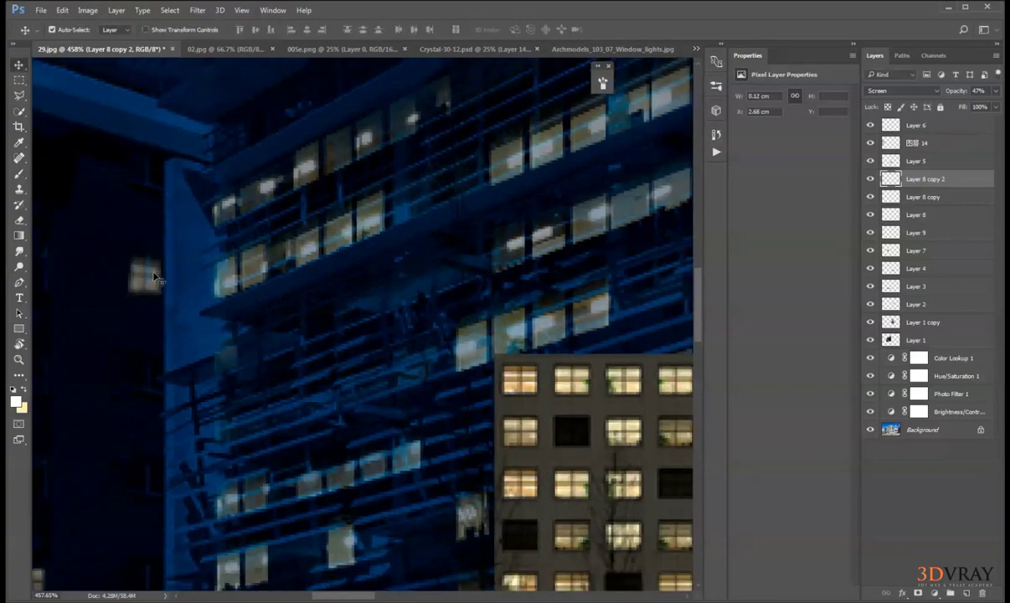
pyautogui.scroll(-5, 155, 278)
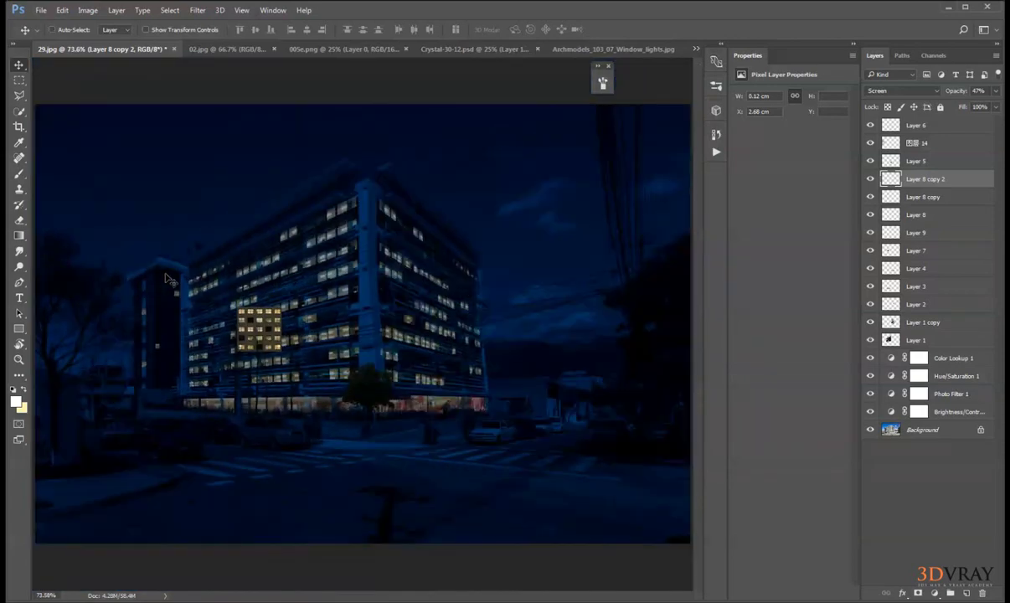
# Try merging the layers from Layer 8 copy 2 up to Layer 6 into a single layer.
pyautogui.keyDown('shift'); pyautogui.click(915, 125); pyautogui.keyUp('shift')
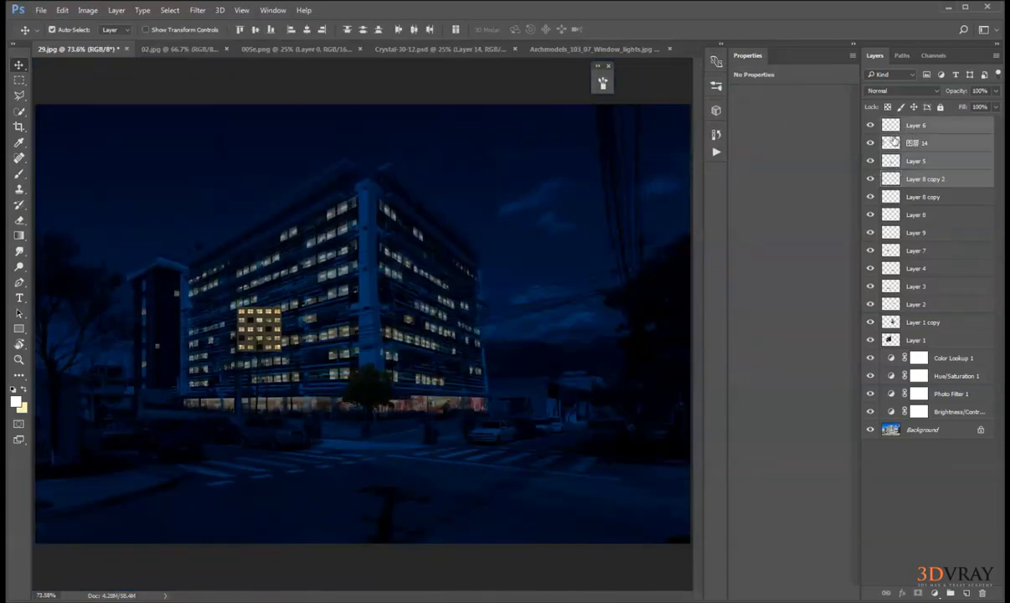
pyautogui.hotkey('ctrl', 'e')
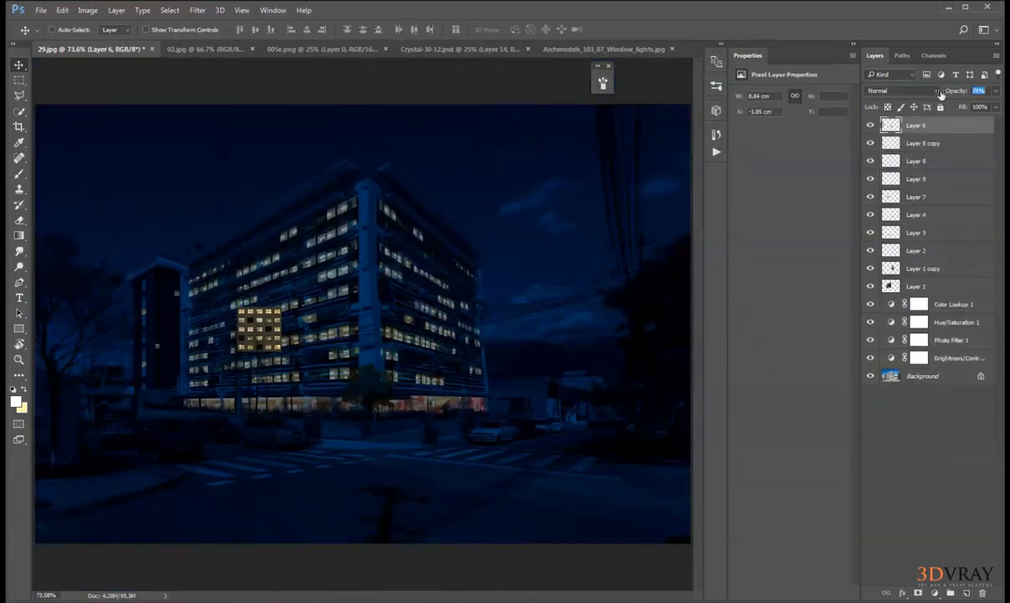
pyautogui.moveTo(941, 94); pyautogui.dragTo(956, 95)
pyautogui.hotkey('ctrl', 'alt', 'z')
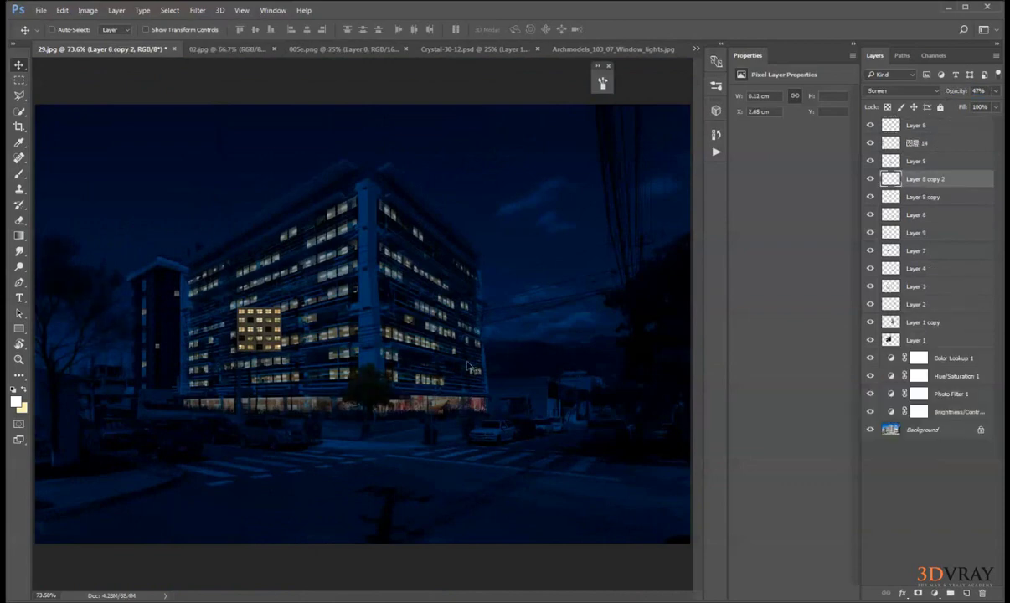
# Select the leftover lit-window facade sample pasted over the main building and delete its layer.
pyautogui.rightClick(258, 312)
pyautogui.click(276, 333)
pyautogui.press('Delete')
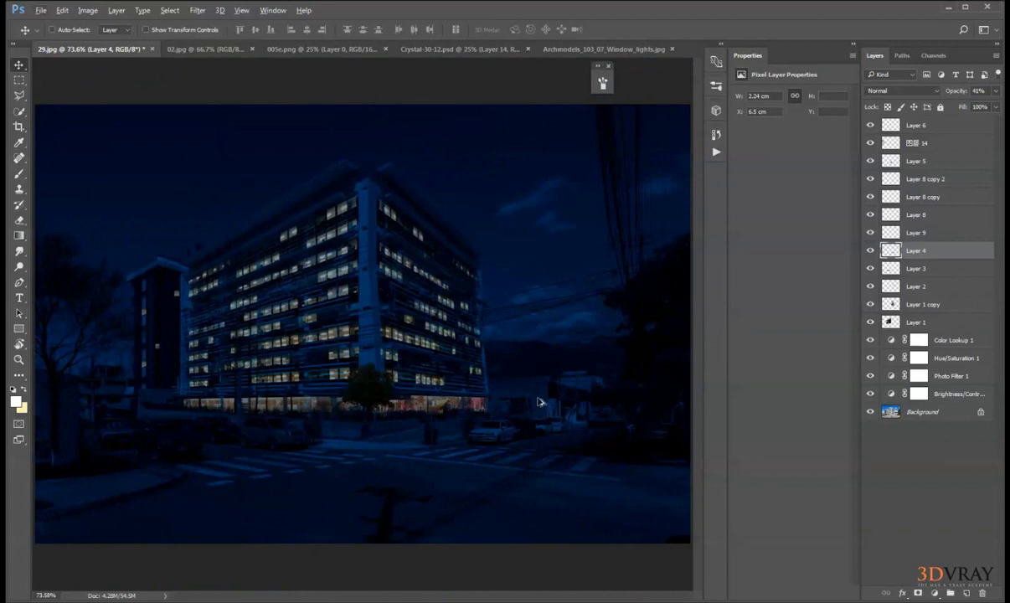
# Add a text layer reading "adidasa" near the low building beside the main building.
pyautogui.scroll(10, 540, 402)
pyautogui.click(19, 297)
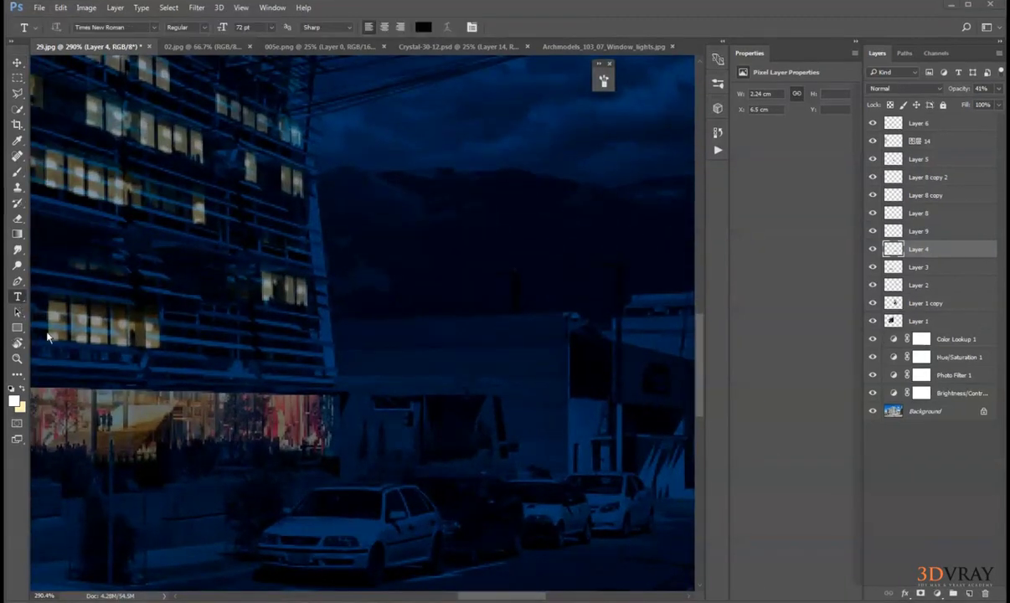
pyautogui.click(482, 341)
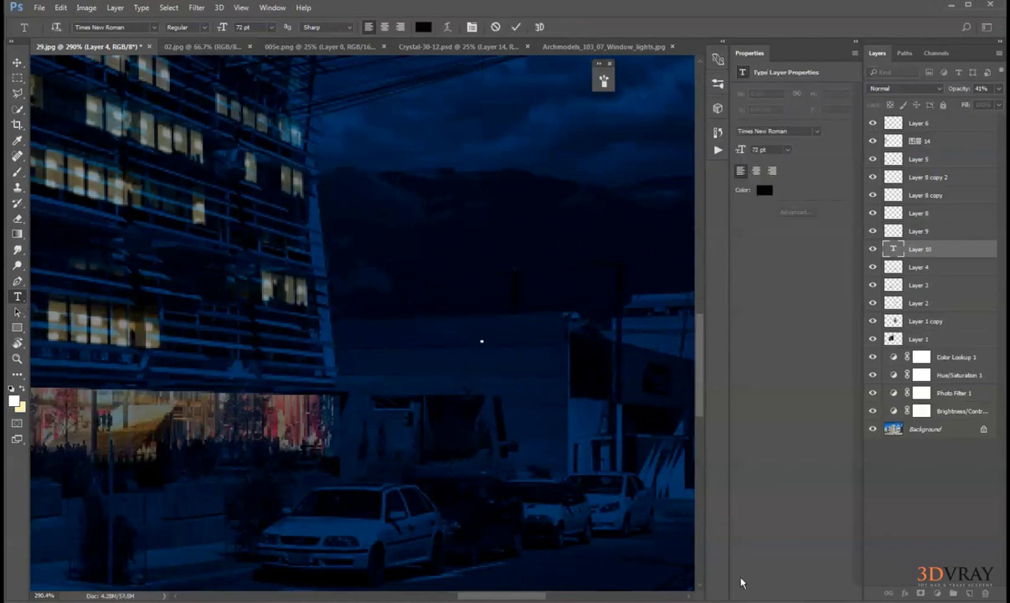
pyautogui.write('ac')
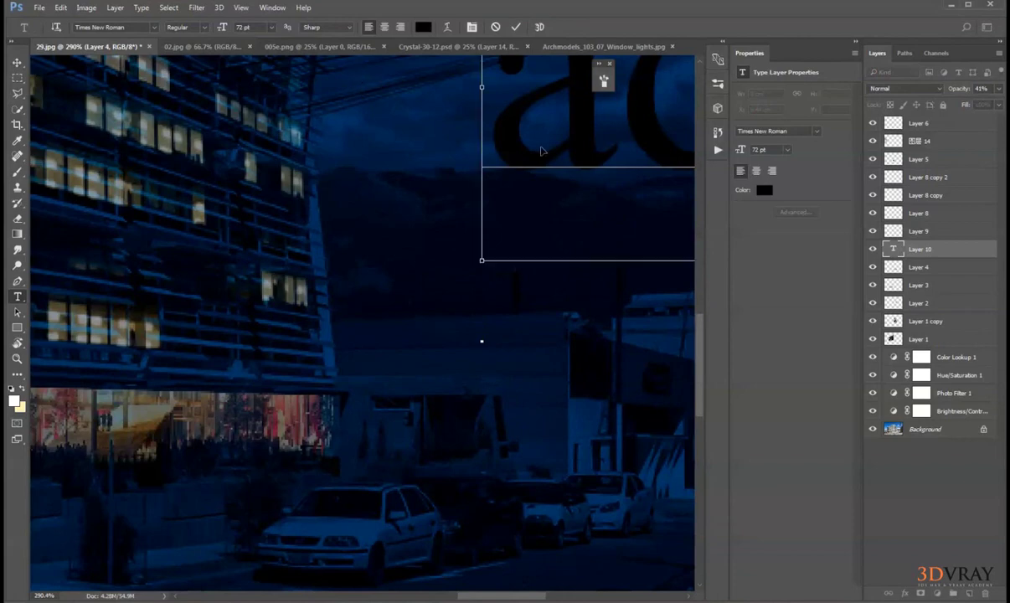
# Set the sign text to 18 pt in white and position it over the low building's wall.
pyautogui.hotkey('ctrl', 'a')
pyautogui.click(273, 26)
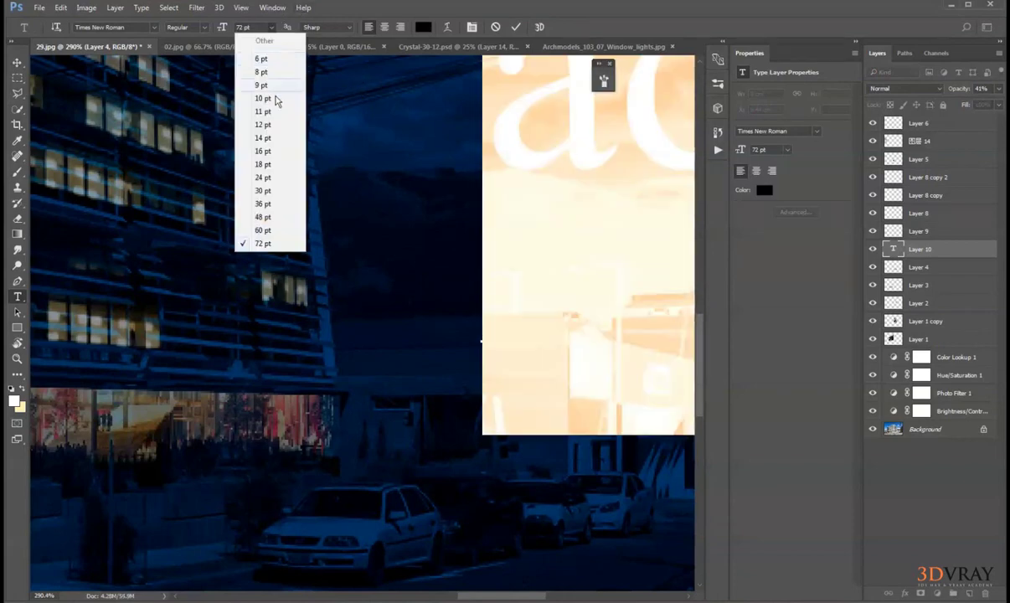
pyautogui.click(259, 155)
pyautogui.click(423, 27)
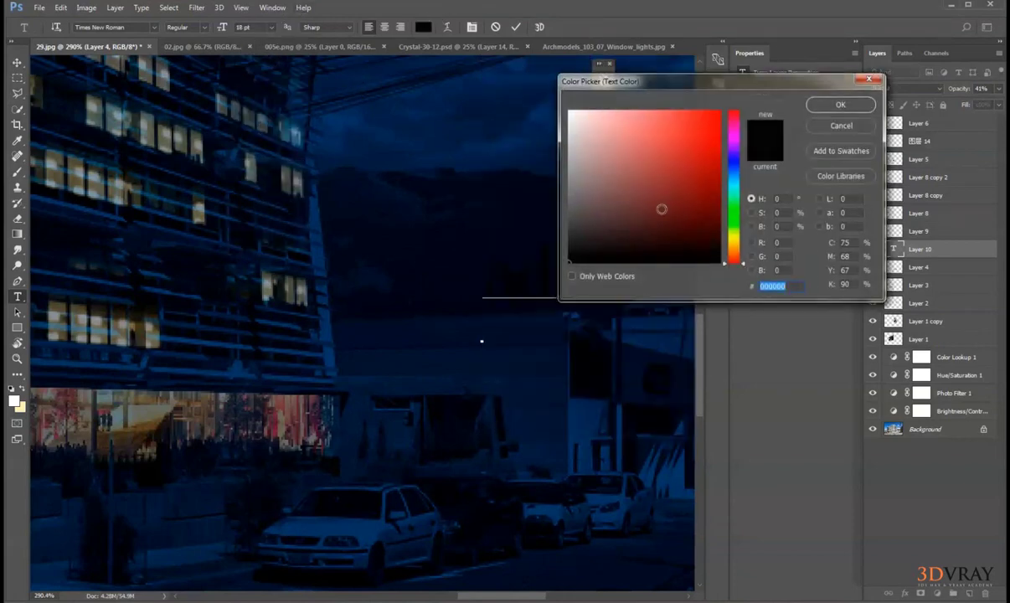
pyautogui.moveTo(661, 207); pyautogui.dragTo(215, 4)
pyautogui.click(829, 105)
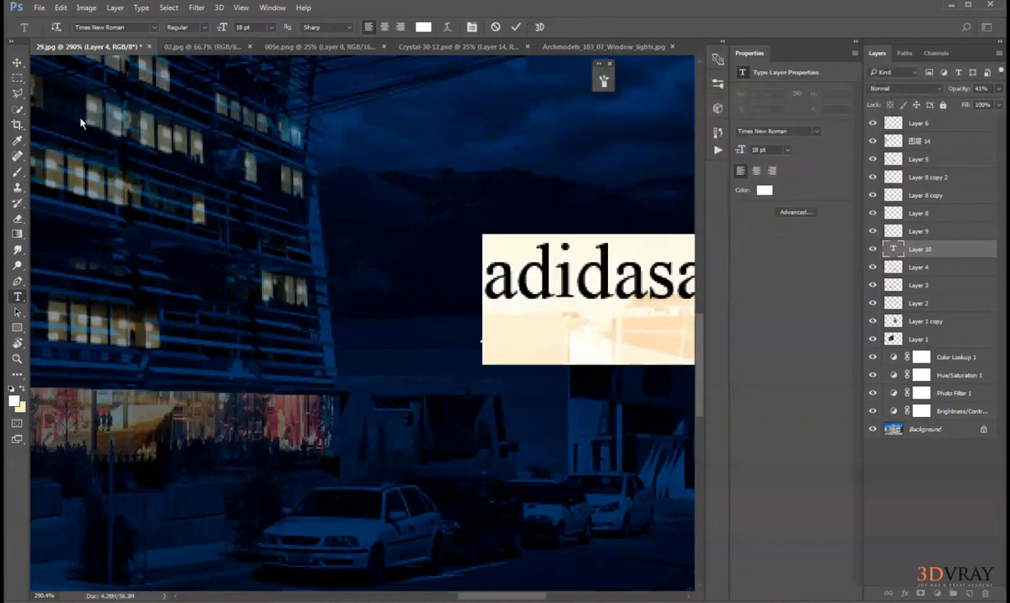
pyautogui.click(17, 65)
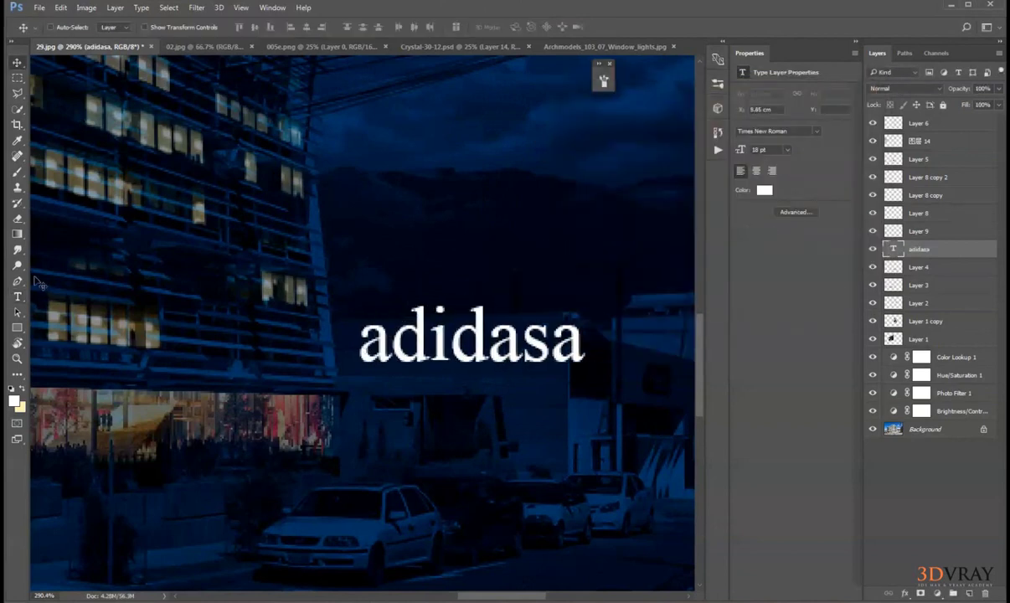
# Remove the extra last letter from the sign text so it reads "adidas".
pyautogui.click(18, 298)
pyautogui.moveTo(584, 350); pyautogui.dragTo(562, 349)
pyautogui.press('BackSpace')
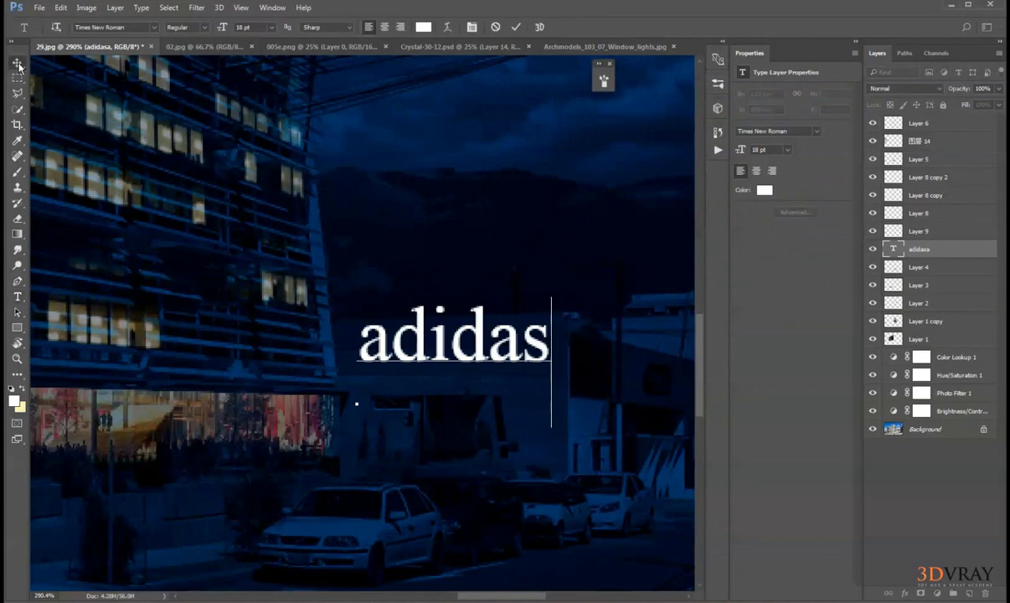
pyautogui.click(17, 63)
# Scale the adidas text down to about 10.13 pt and move it onto the low building's upper wall.
pyautogui.hotkey('ctrl', 't')
pyautogui.moveTo(358, 298); pyautogui.dragTo(436, 350)
pyautogui.press('Return')
pyautogui.moveTo(507, 375); pyautogui.dragTo(536, 354)
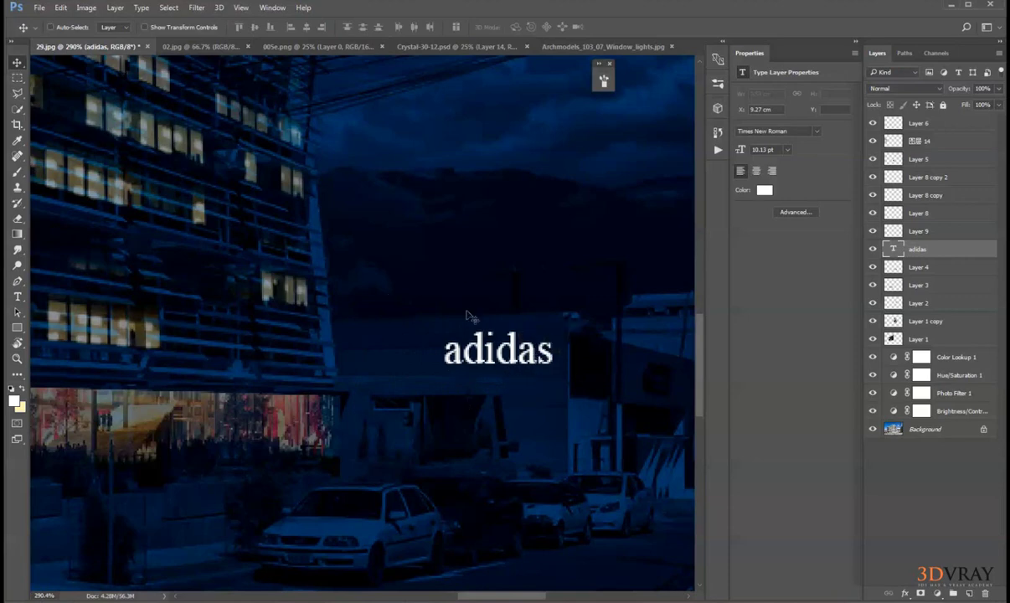
# Apply a small Outer Glow to the adidas text in Screen mode with 14% opacity and 3% spread.
pyautogui.rightClick(895, 251)
pyautogui.click(846, 247)
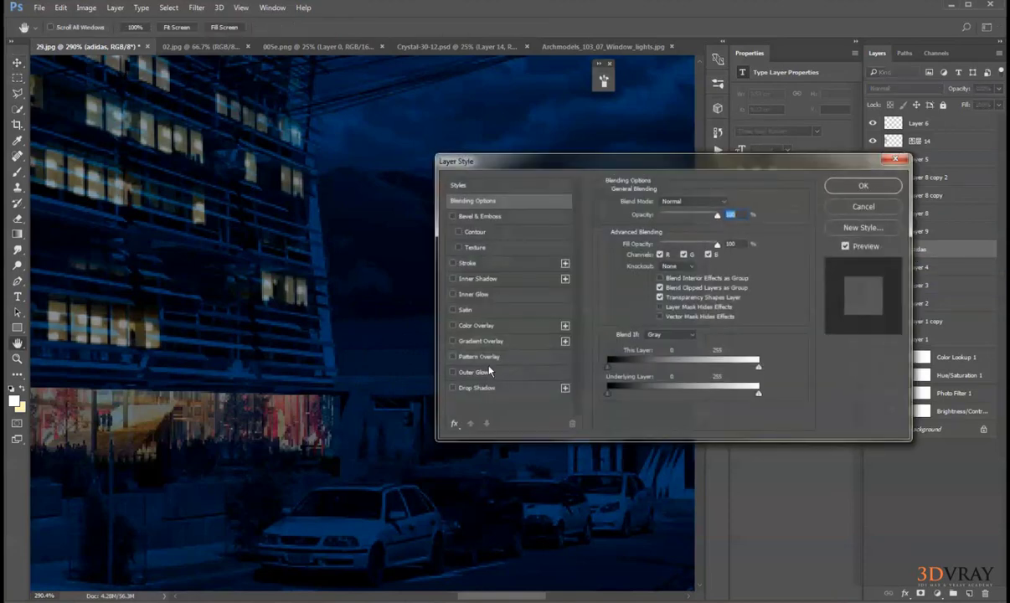
pyautogui.click(474, 373)
pyautogui.moveTo(520, 160); pyautogui.dragTo(620, 62)
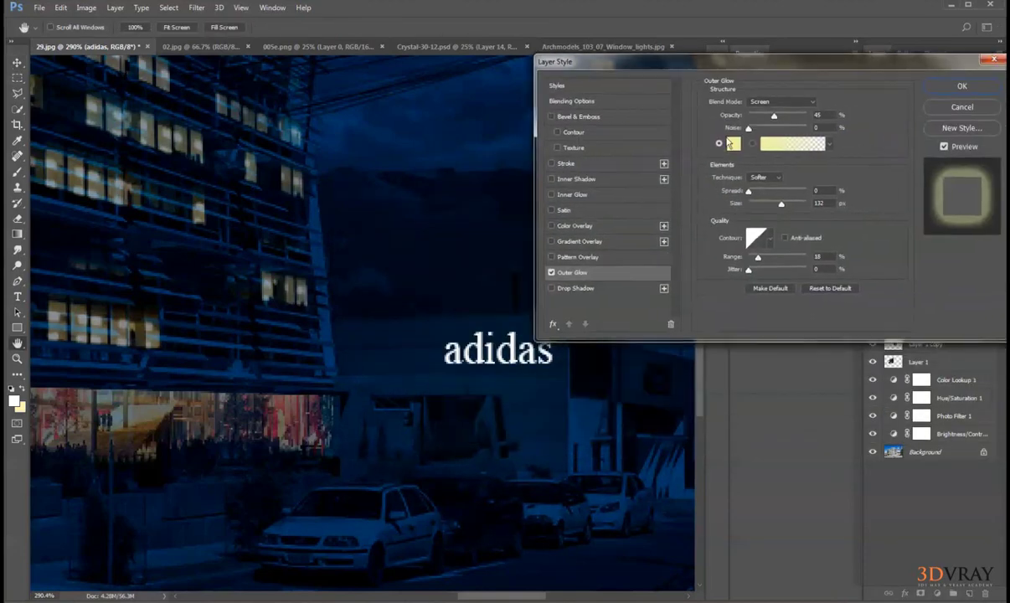
pyautogui.moveTo(777, 121); pyautogui.dragTo(718, 145)
pyautogui.moveTo(747, 192); pyautogui.dragTo(758, 212)
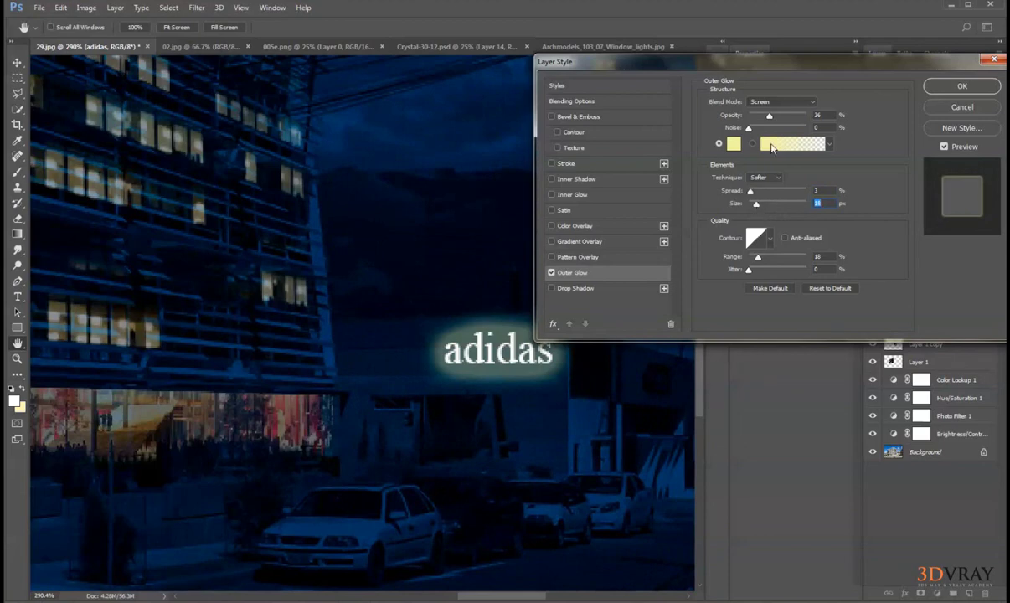
pyautogui.moveTo(767, 118); pyautogui.dragTo(755, 120)
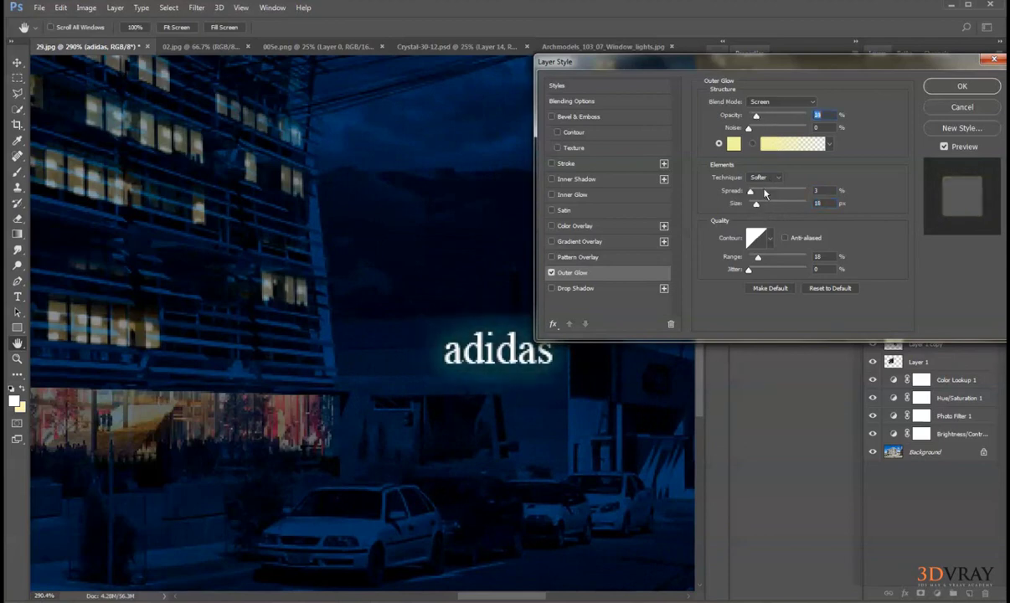
pyautogui.moveTo(756, 207); pyautogui.dragTo(753, 209)
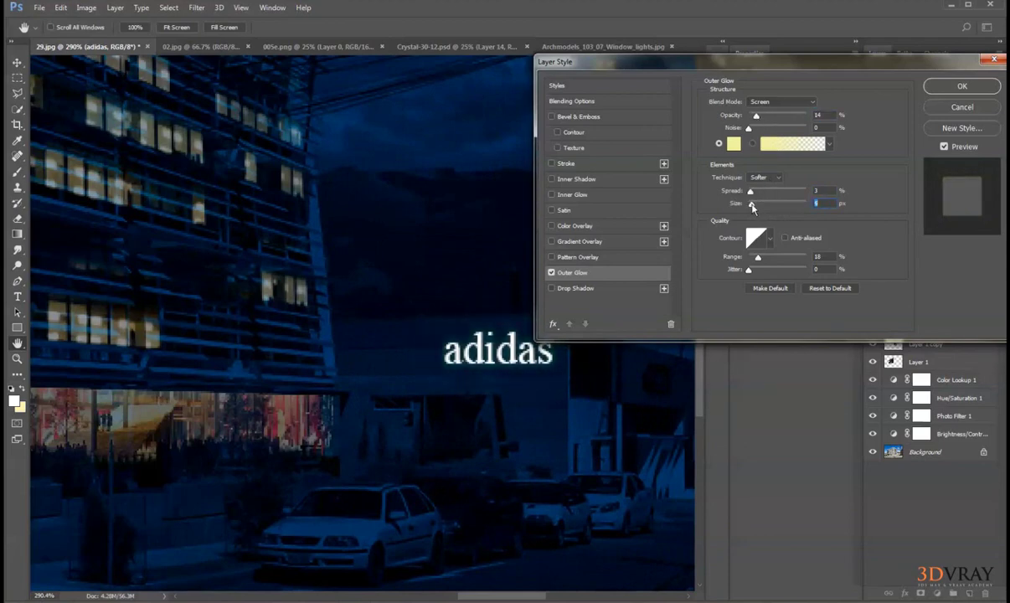
pyautogui.press('Return')
# Scale the adidas sign to about 87.92% and nudge it slightly left on the low building's wall.
pyautogui.hotkey('ctrl', '-')
pyautogui.hotkey('ctrl', '-')
pyautogui.hotkey('ctrl', '-')
pyautogui.hotkey('ctrl', '-')
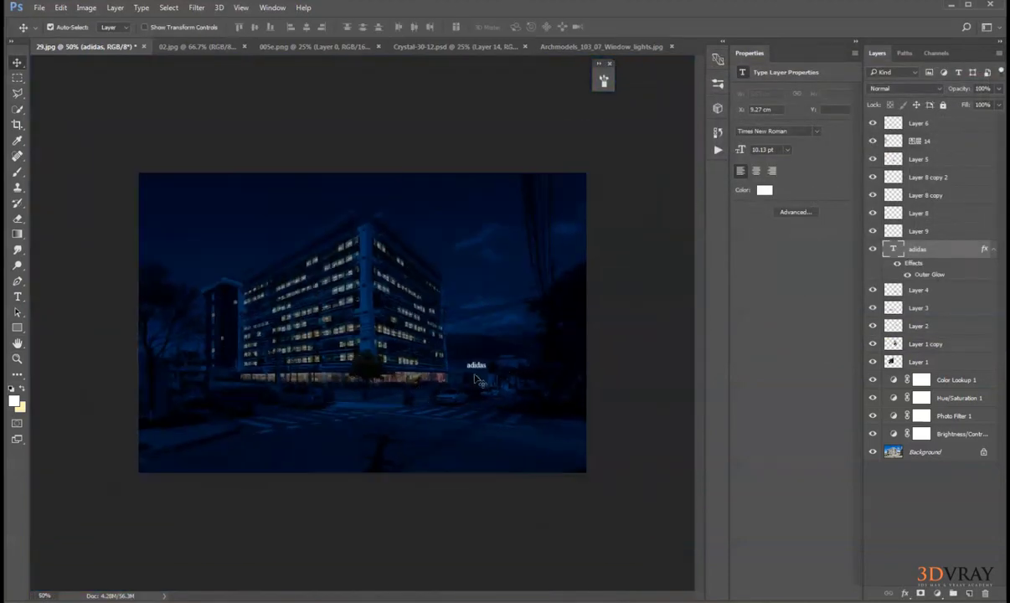
pyautogui.hotkey('ctrl', 't')
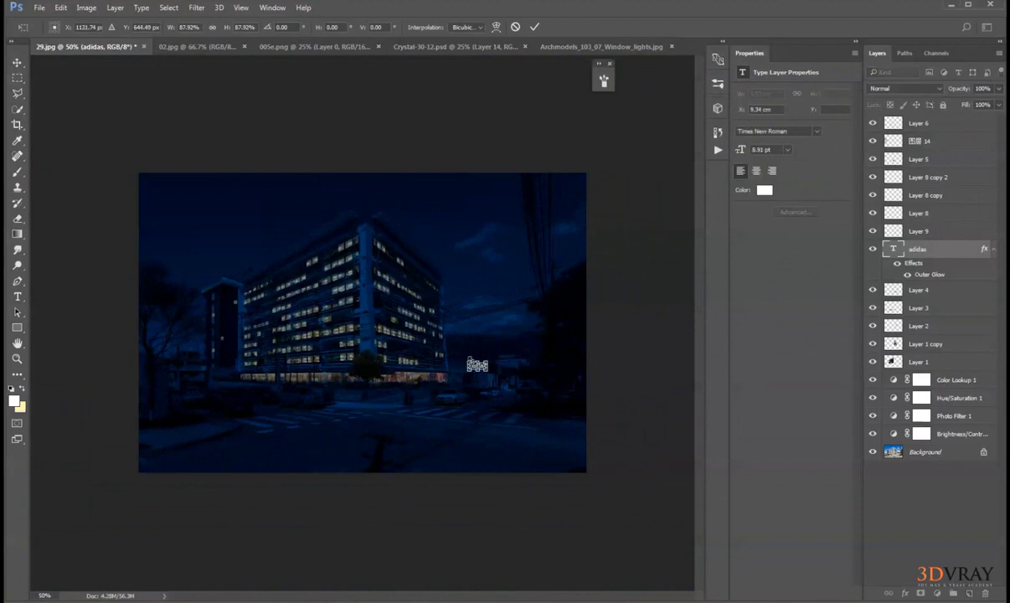
pyautogui.press('Return')
pyautogui.hotkey('ctrl', '+')
pyautogui.scroll(10, 514, 414)
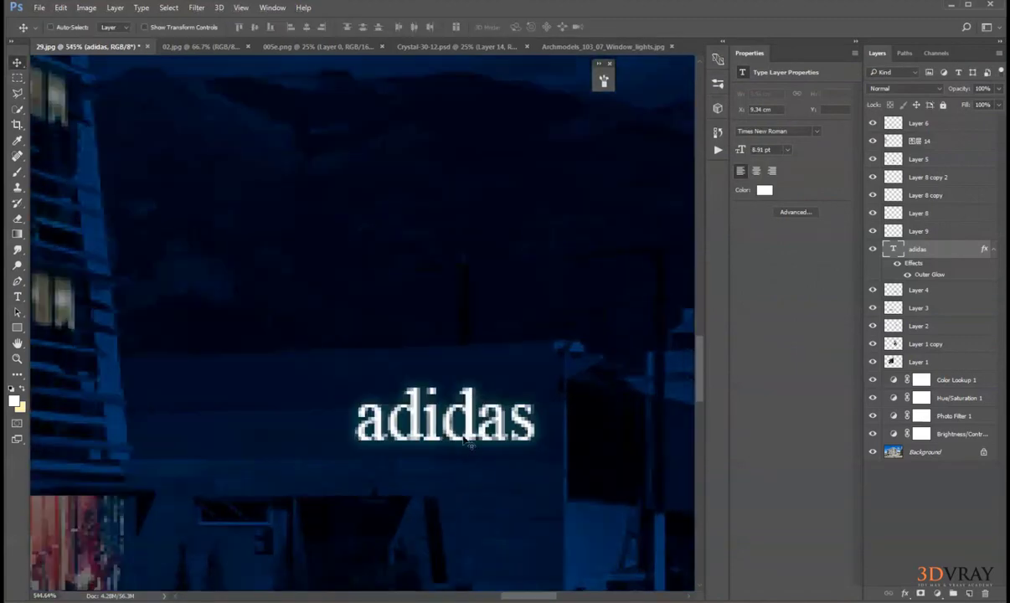
pyautogui.moveTo(469, 443); pyautogui.dragTo(464, 443)
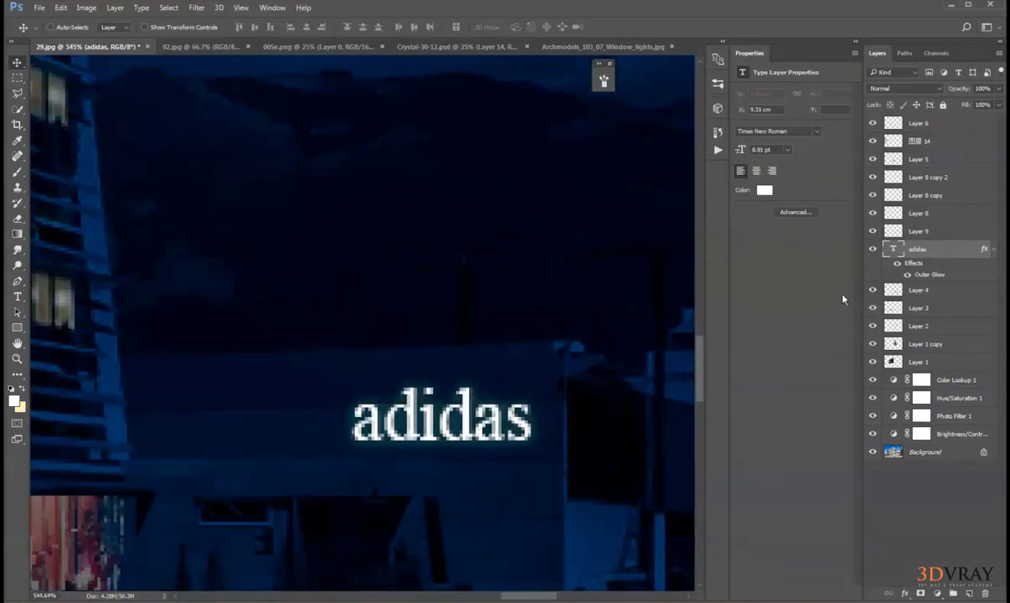
# Add a Multiply Drop Shadow to the adidas text, with high opacity and a short distance.
pyautogui.doubleClick(918, 266)
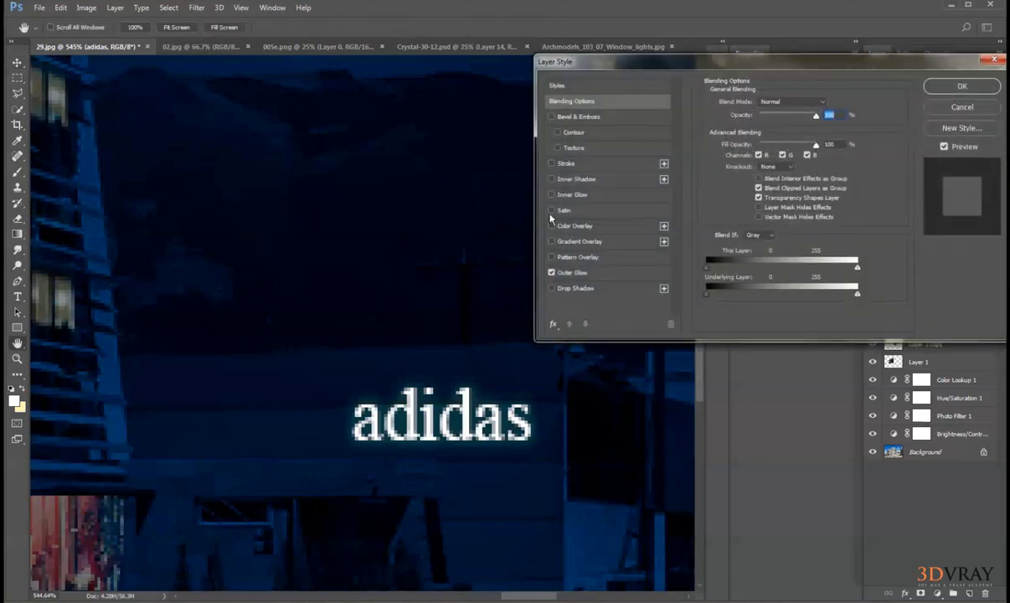
pyautogui.click(586, 289)
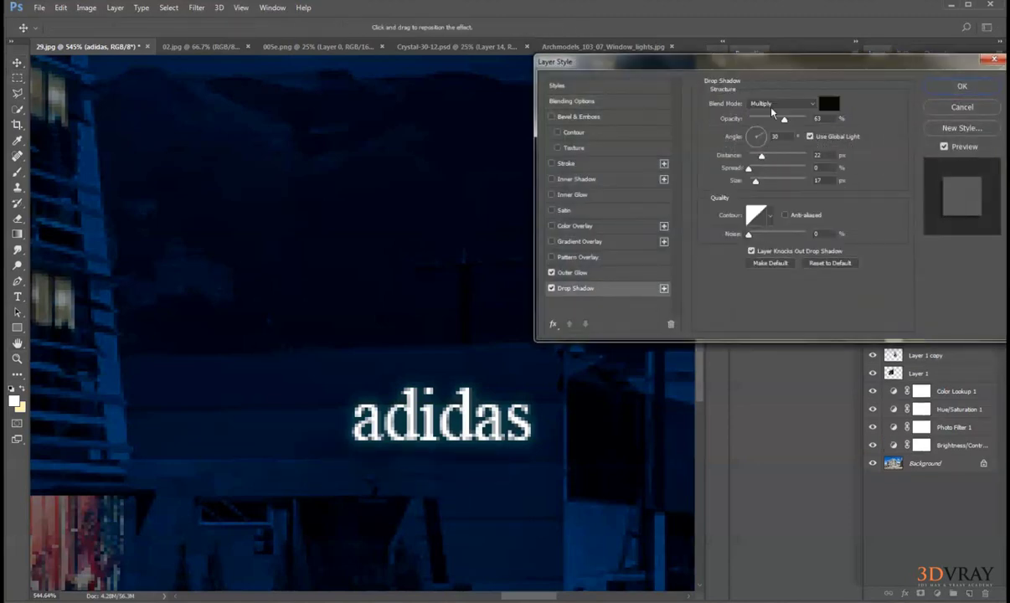
pyautogui.moveTo(784, 118); pyautogui.dragTo(748, 118)
pyautogui.moveTo(761, 157); pyautogui.dragTo(764, 186)
pyautogui.click(759, 167)
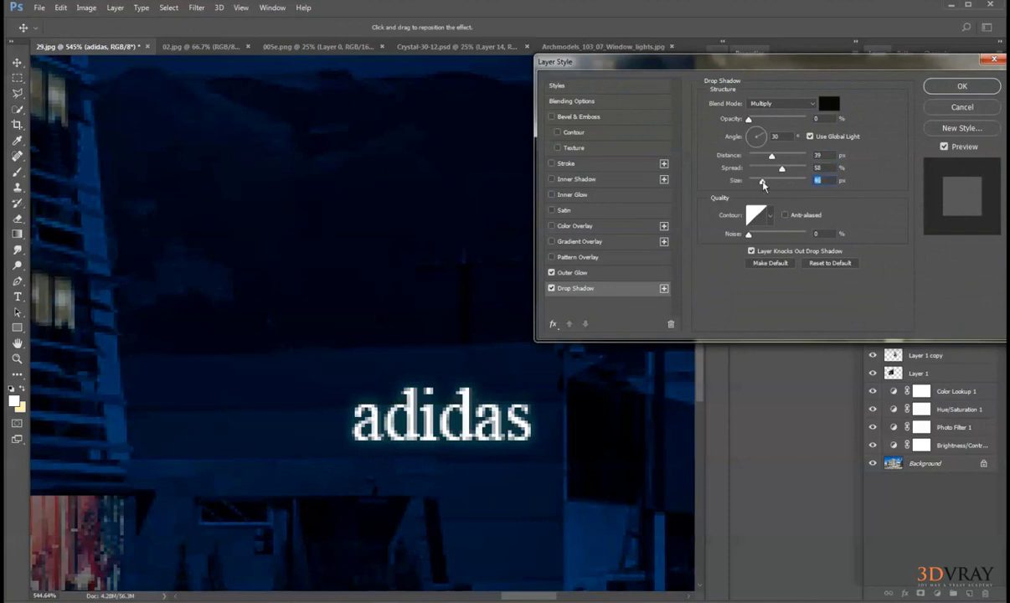
pyautogui.moveTo(748, 119); pyautogui.dragTo(796, 119)
pyautogui.moveTo(771, 157); pyautogui.dragTo(750, 159)
pyautogui.press('Return')
pyautogui.hotkey('ctrl', '0')
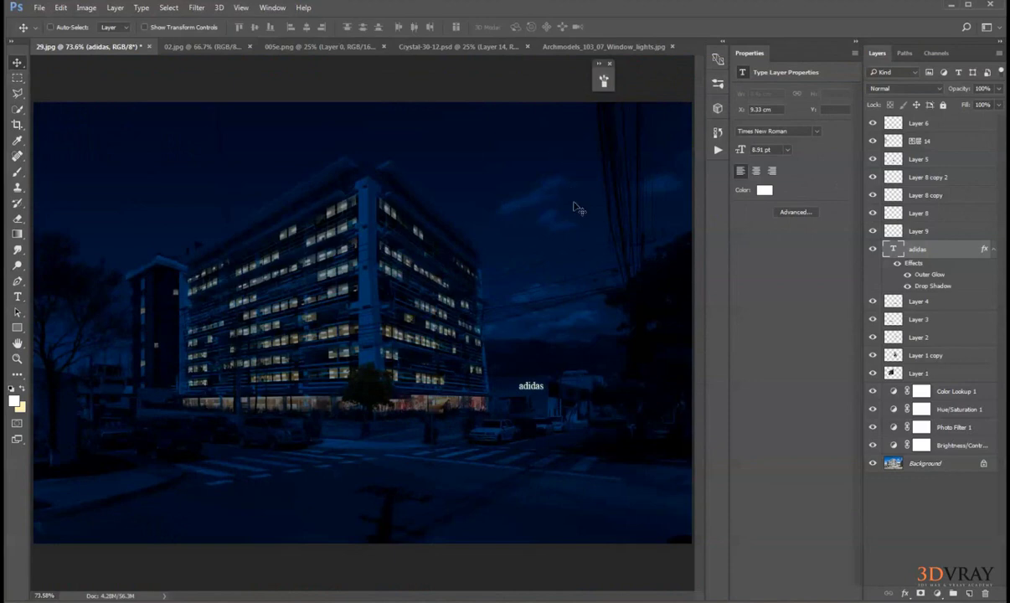
# Open the window texture image Archmodels_103_10_Window_Lights_01 from the facade window folder.
pyautogui.scroll(5, 586, 387)
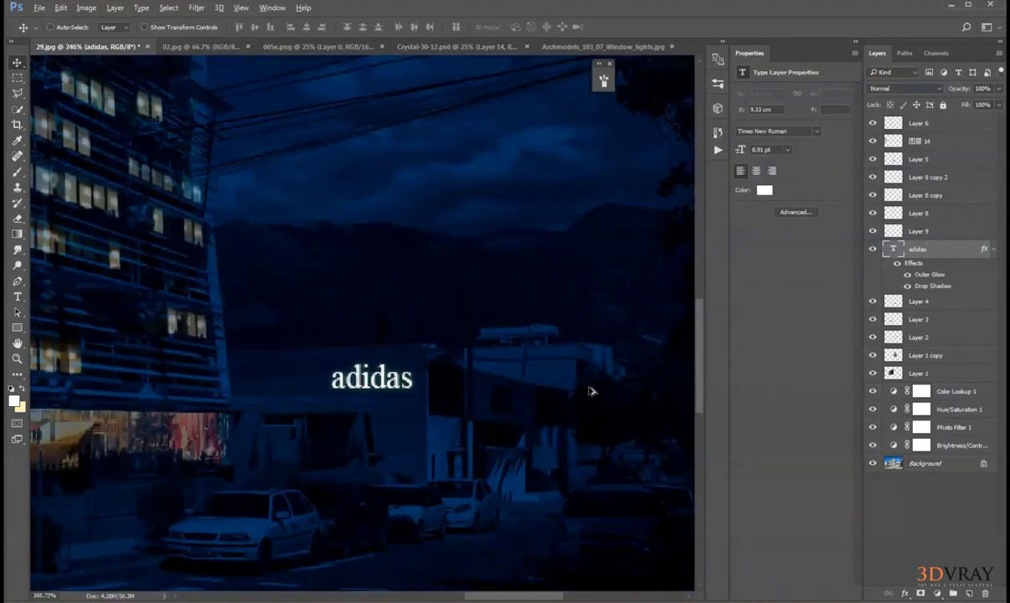
pyautogui.scroll(2, 592, 392)
pyautogui.press('Tab')
pyautogui.press('Tab')
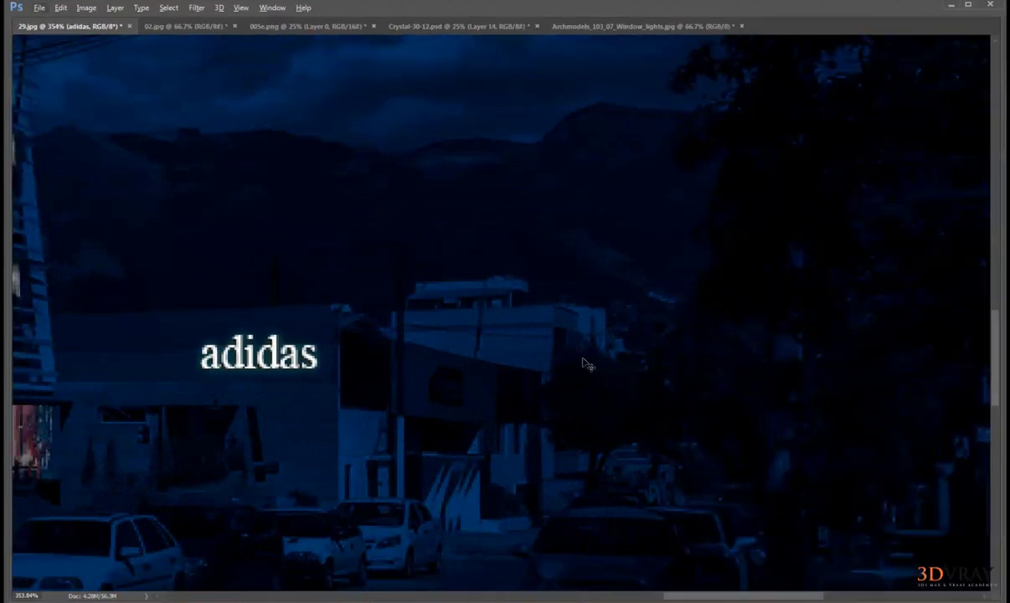
pyautogui.hotkey('ctrl', 'o')
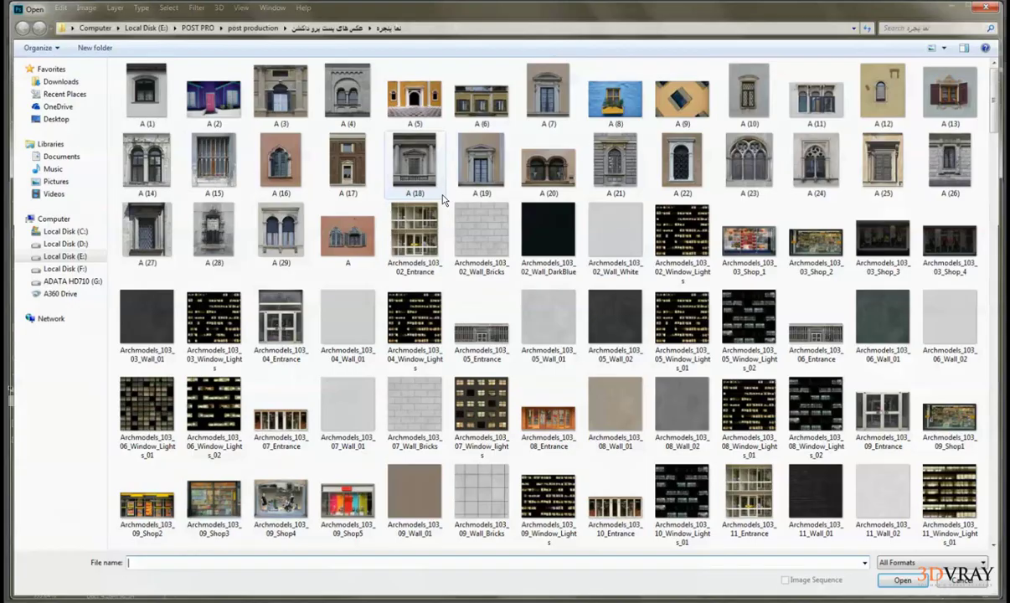
pyautogui.doubleClick(713, 525)
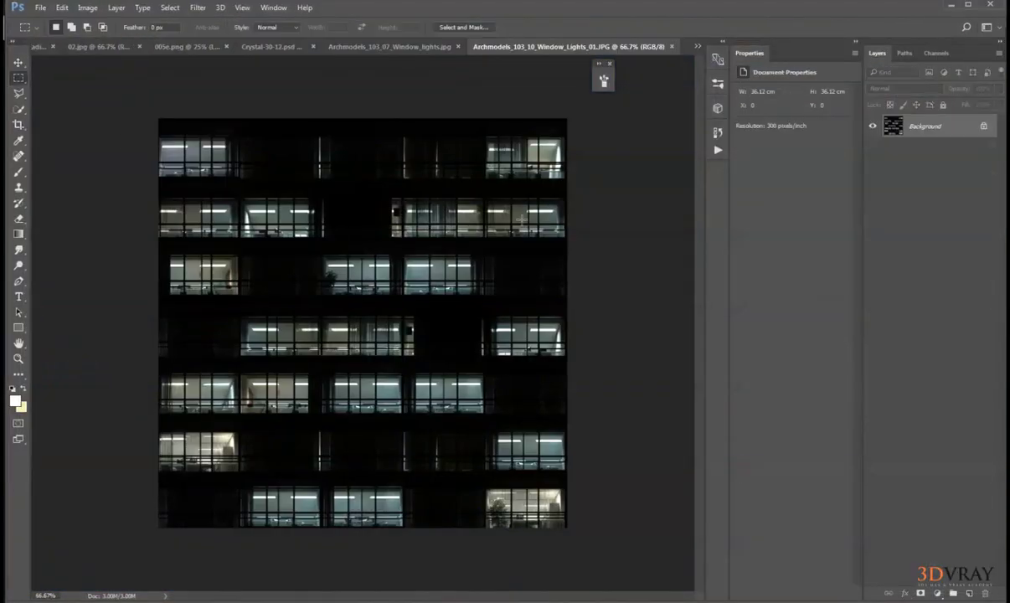
# Bring a lit window strip from the texture's second row into 29.jpg and convert its layer to a Smart Object.
pyautogui.moveTo(392, 197); pyautogui.dragTo(500, 237)
pyautogui.hotkey('ctrl', 'BackSpace')
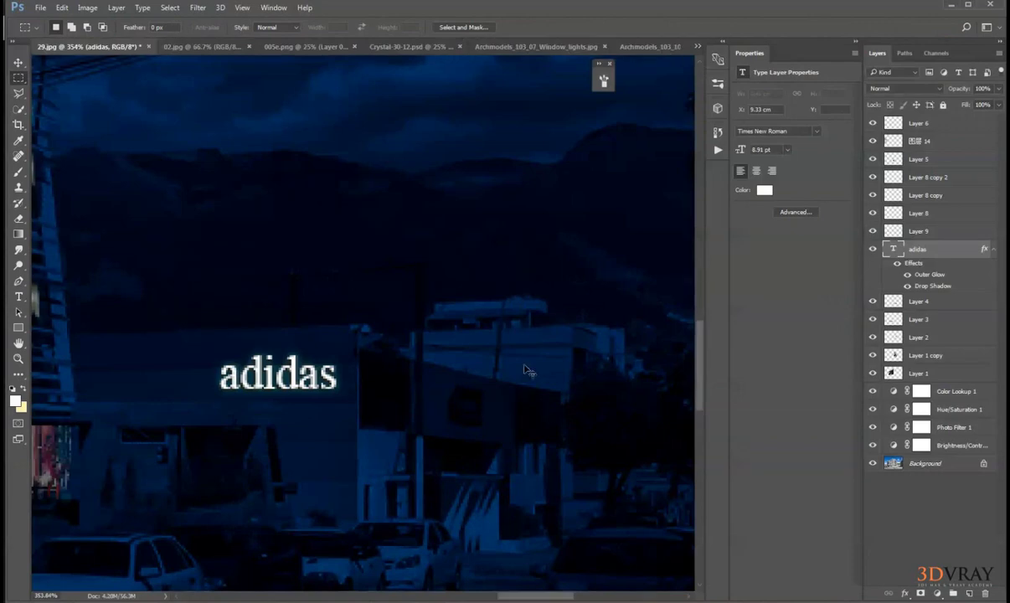
pyautogui.hotkey('ctrl', 'v')
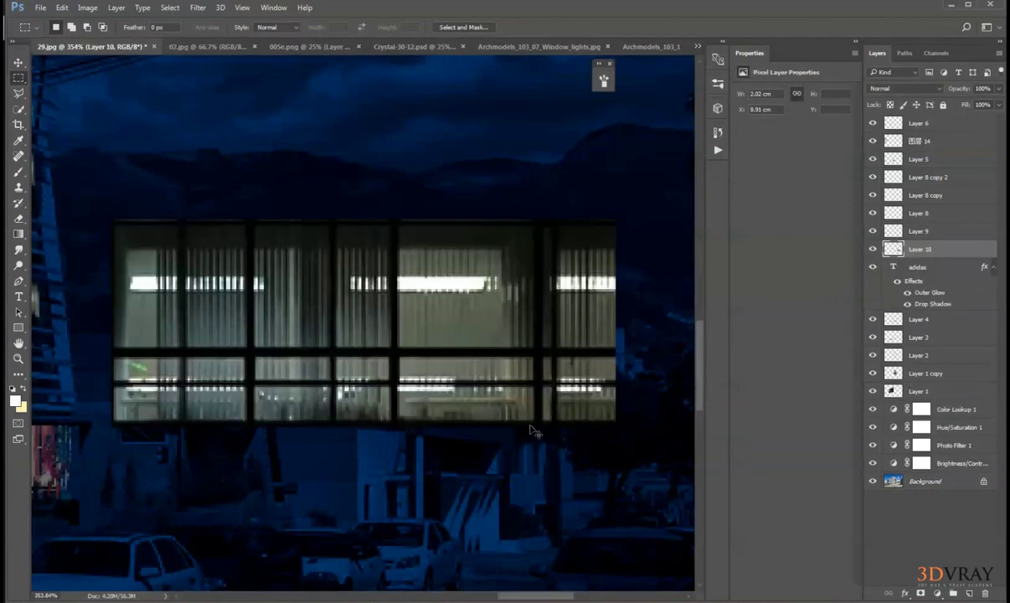
pyautogui.rightClick(894, 249)
pyautogui.rightClick(962, 249)
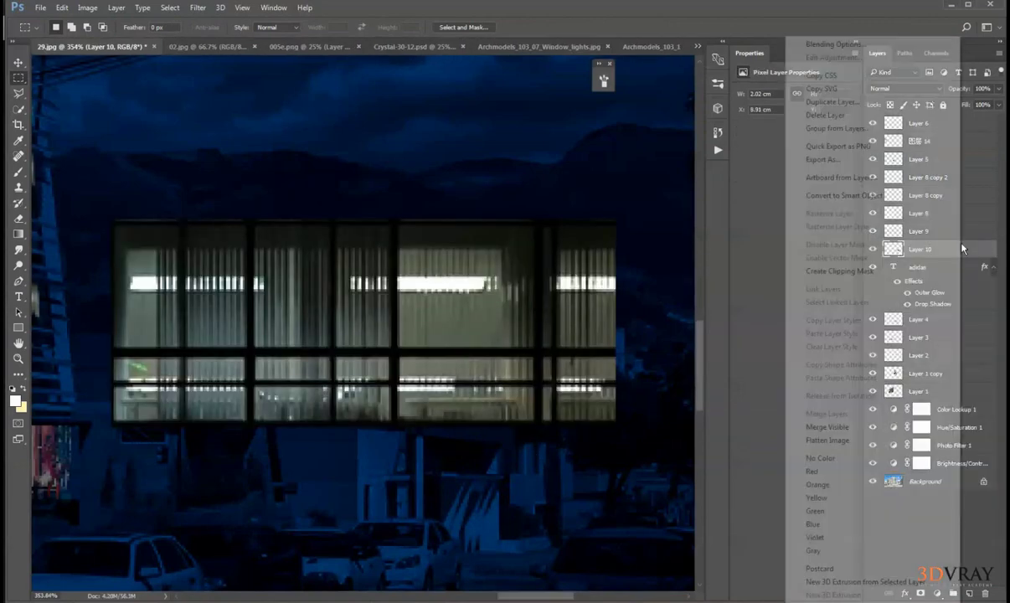
pyautogui.click(825, 194)
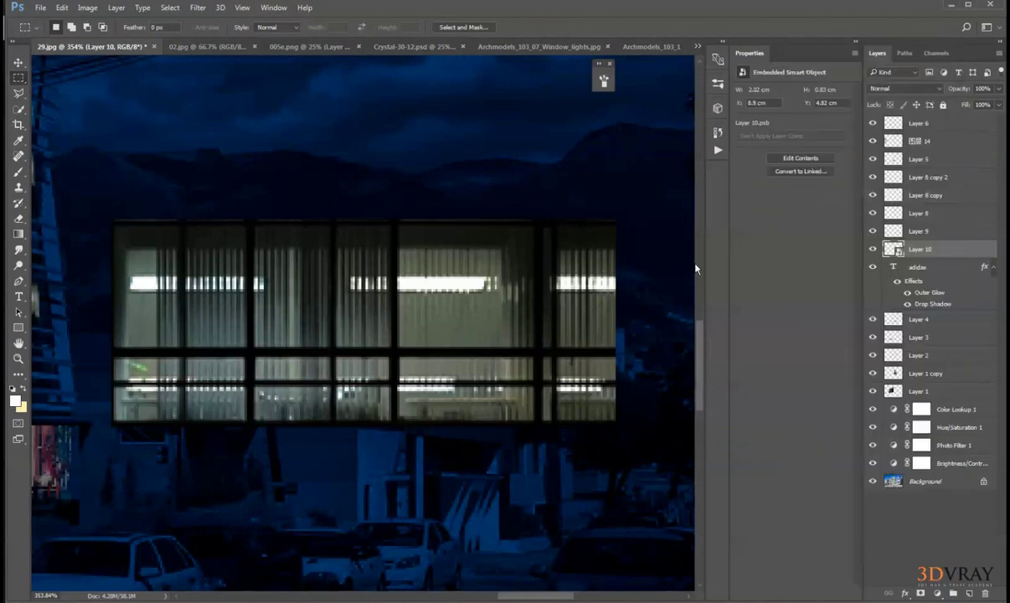
# Shrink and skew the window strip onto the distant building's end wall beyond the adidas shop, blended in Screen mode.
pyautogui.hotkey('ctrl', 't')
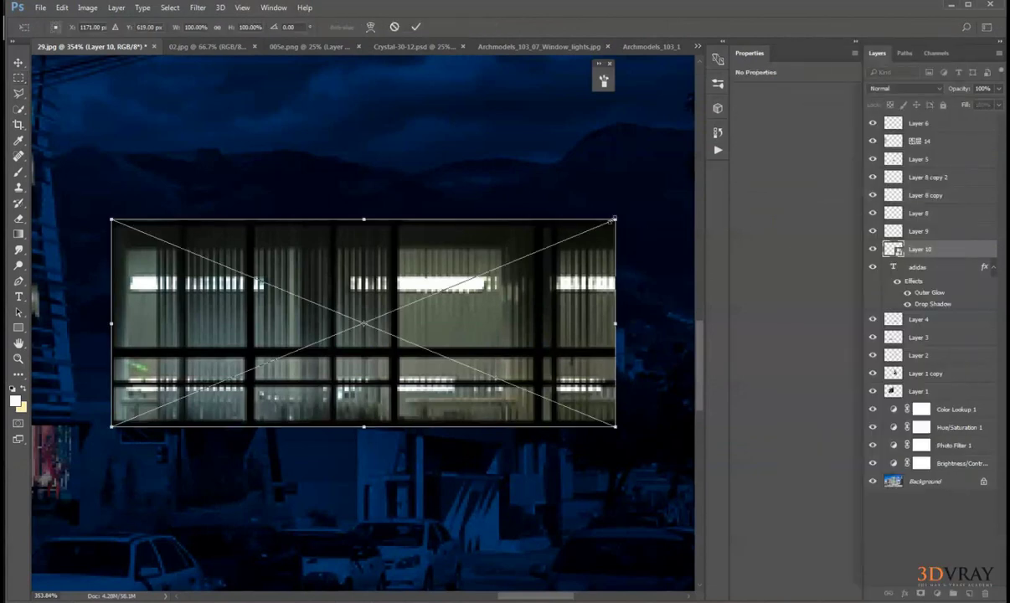
pyautogui.moveTo(614, 219); pyautogui.dragTo(586, 376)
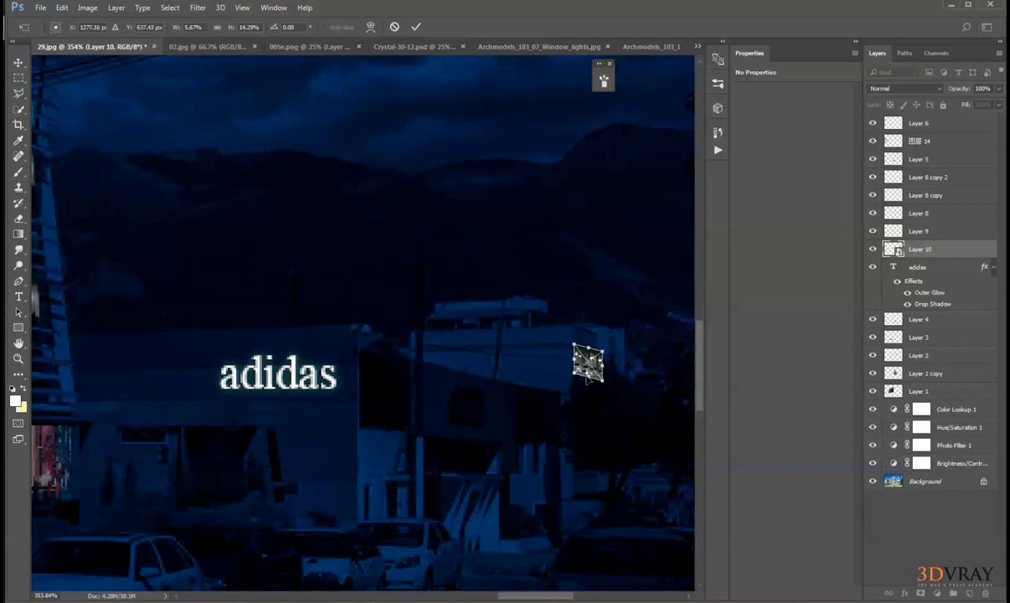
pyautogui.press('Return')
pyautogui.press('m')
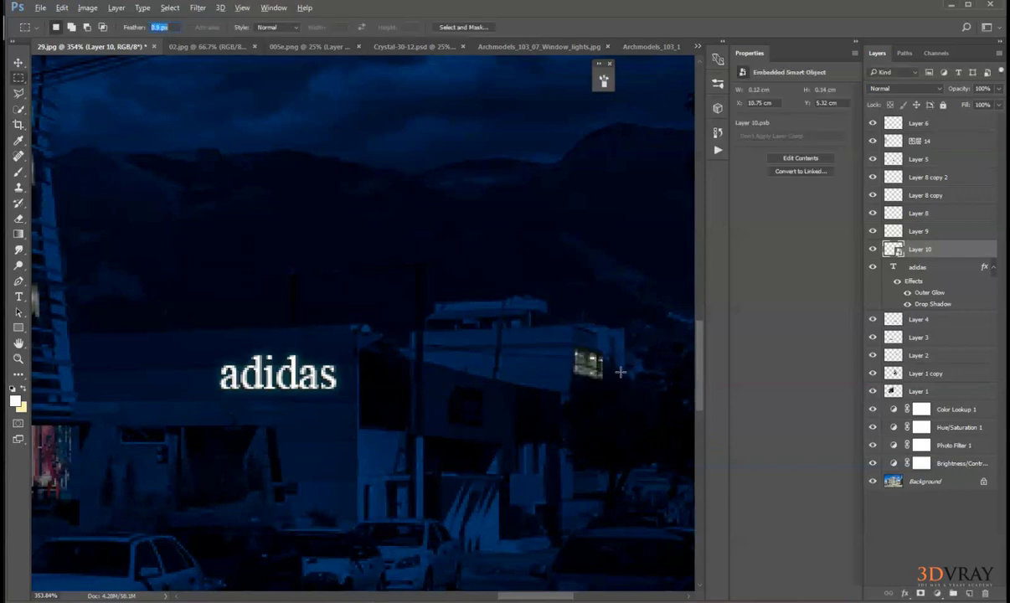
pyautogui.scroll(5, 613, 377)
pyautogui.click(901, 89)
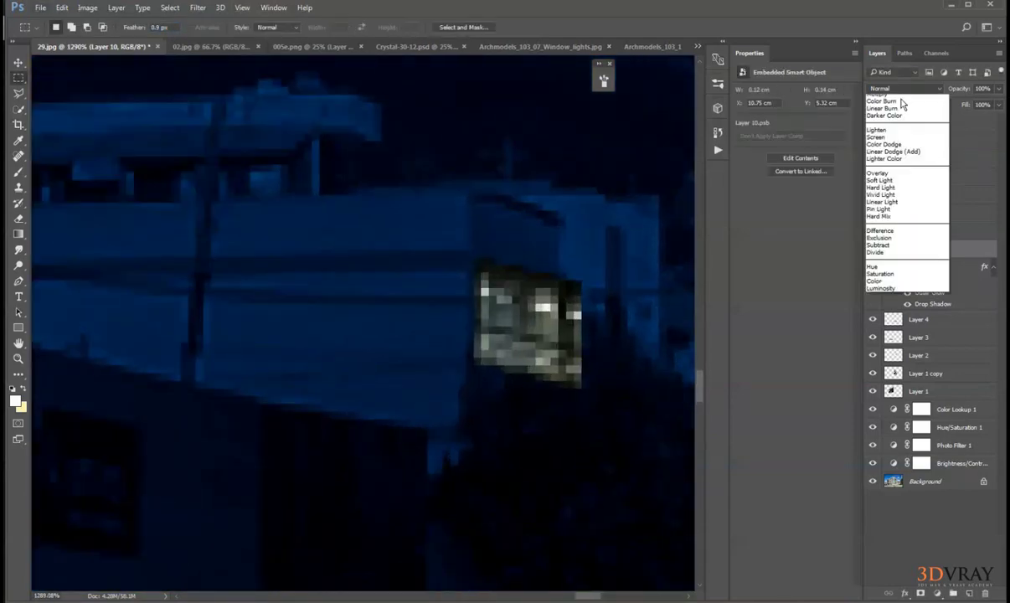
pyautogui.click(879, 170)
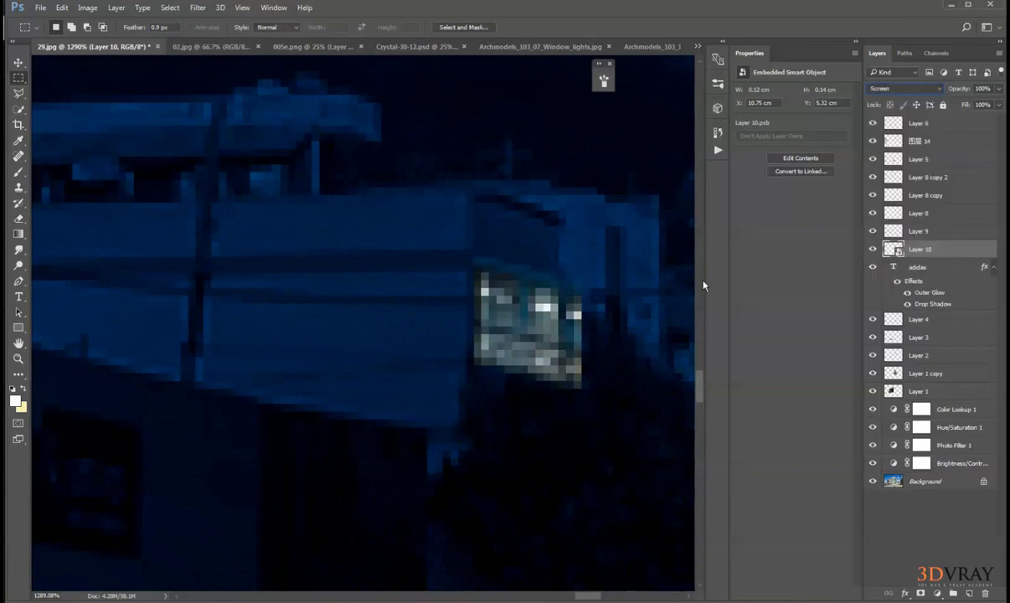
# Rasterize the small window layer and erase its lower and outer edges where they overlap the dark tree.
pyautogui.click(18, 218)
pyautogui.click(462, 286)
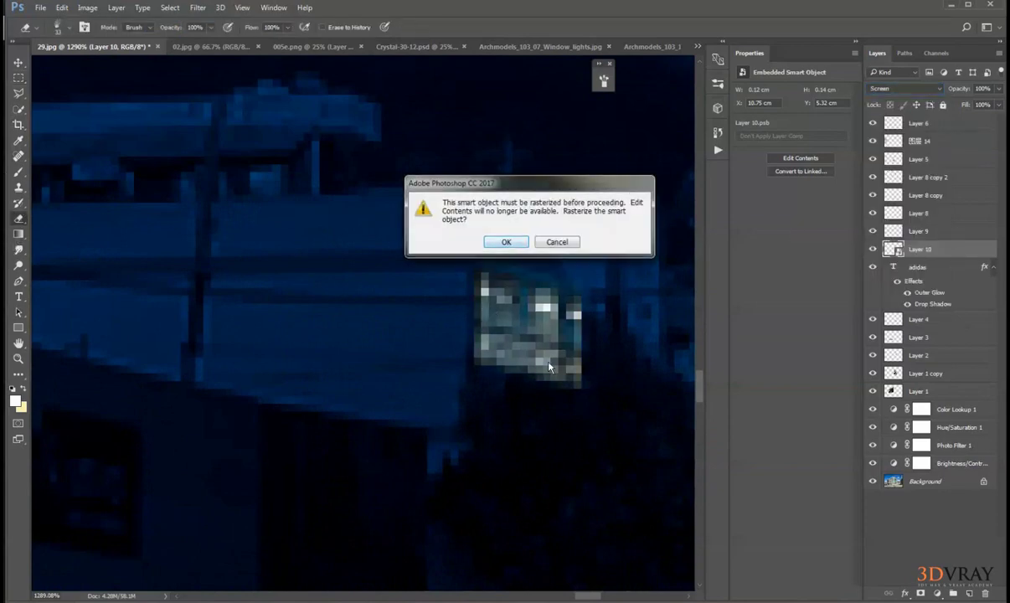
pyautogui.press('Return')
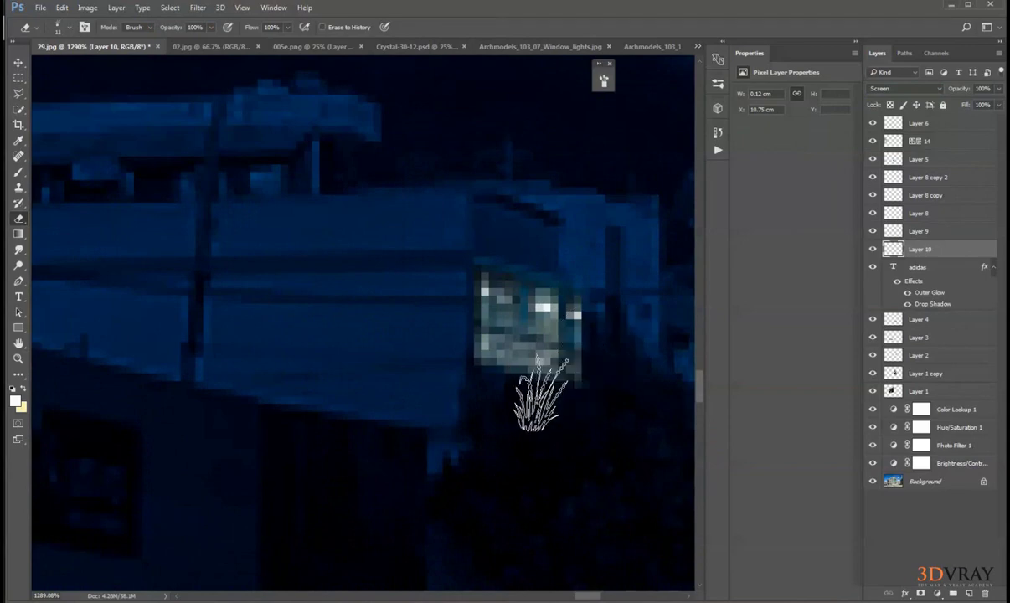
pyautogui.moveTo(541, 401)
pyautogui.mouseDown()
pyautogui.moveTo(510, 378)
pyautogui.moveTo(564, 372)
pyautogui.moveTo(505, 389)
pyautogui.moveTo(595, 345)
pyautogui.moveTo(593, 311)
pyautogui.moveTo(596, 338)
pyautogui.moveTo(526, 420)
pyautogui.moveTo(586, 303)
pyautogui.moveTo(459, 306)
pyautogui.mouseUp()
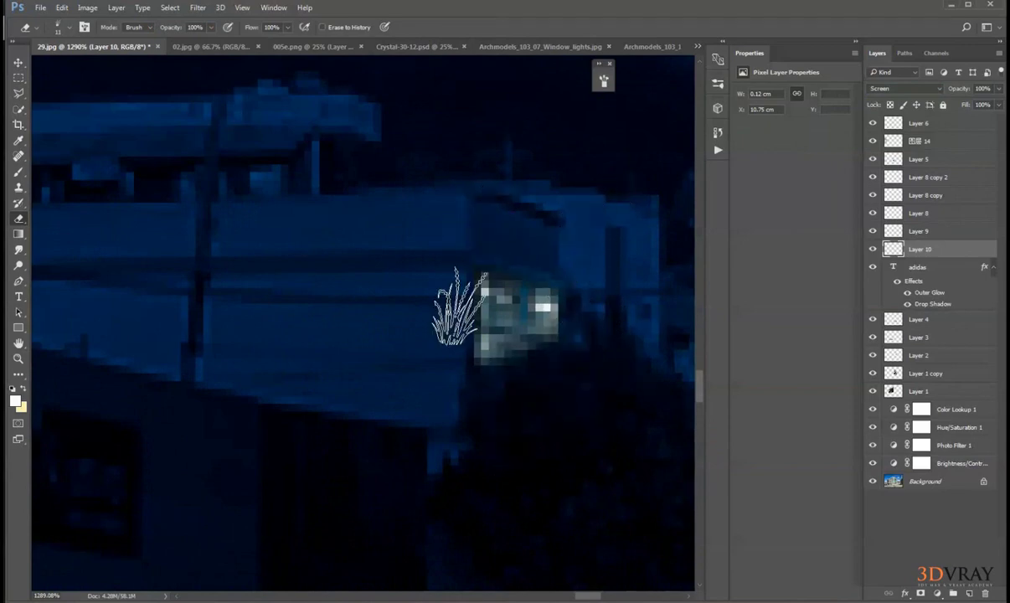
# Compare the night scene with the original daytime photo by isolating the Background layer and restoring all layers.
pyautogui.scroll(-10, 486, 402)
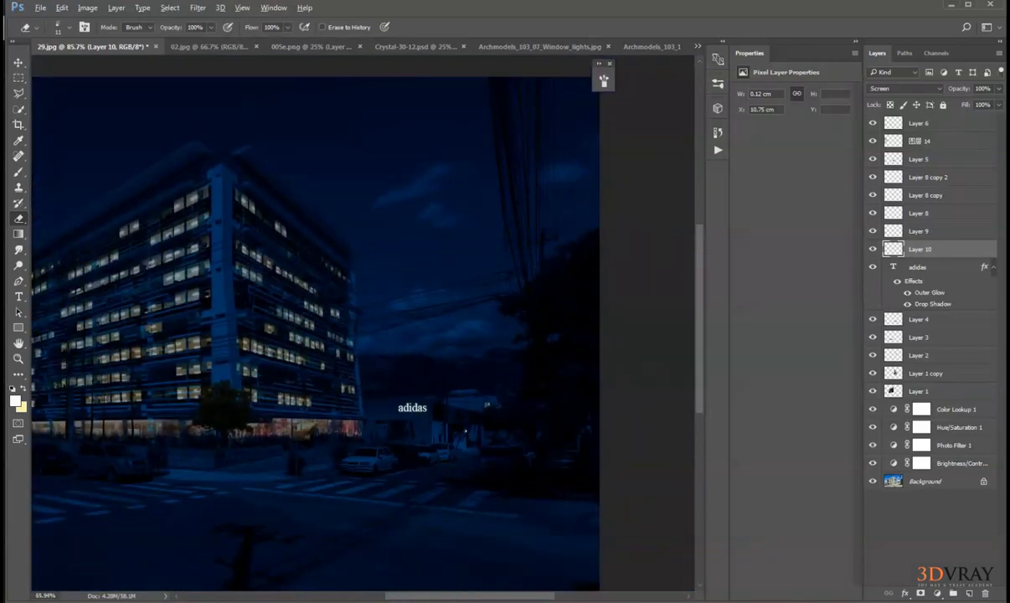
pyautogui.scroll(-2, 465, 431)
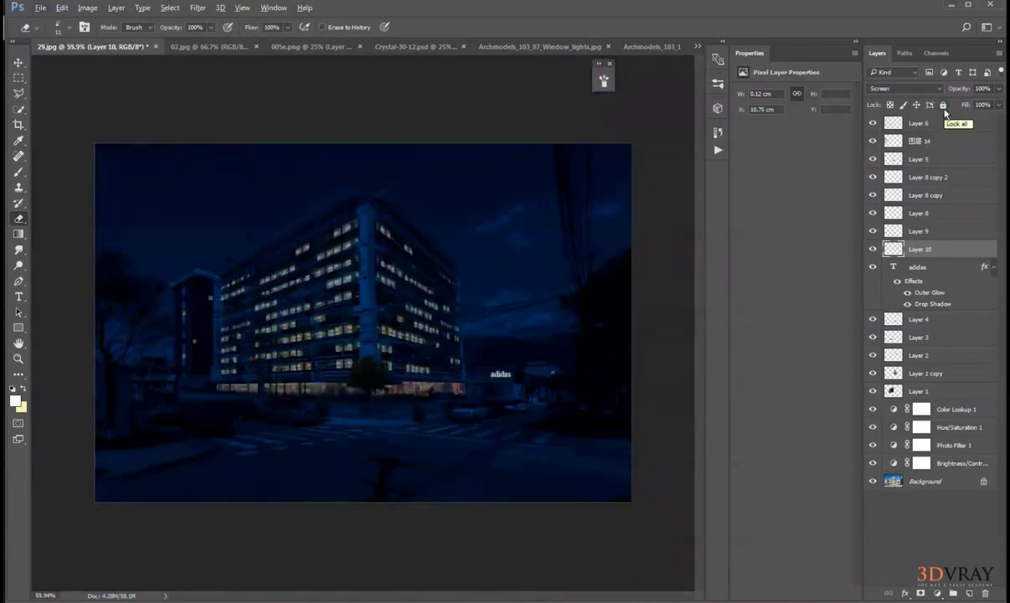
pyautogui.keyDown('alt'); pyautogui.click(872, 483); pyautogui.keyUp('alt')
pyautogui.keyDown('alt'); pyautogui.click(873, 483); pyautogui.keyUp('alt')
pyautogui.keyDown('alt'); pyautogui.click(872, 484); pyautogui.keyUp('alt')
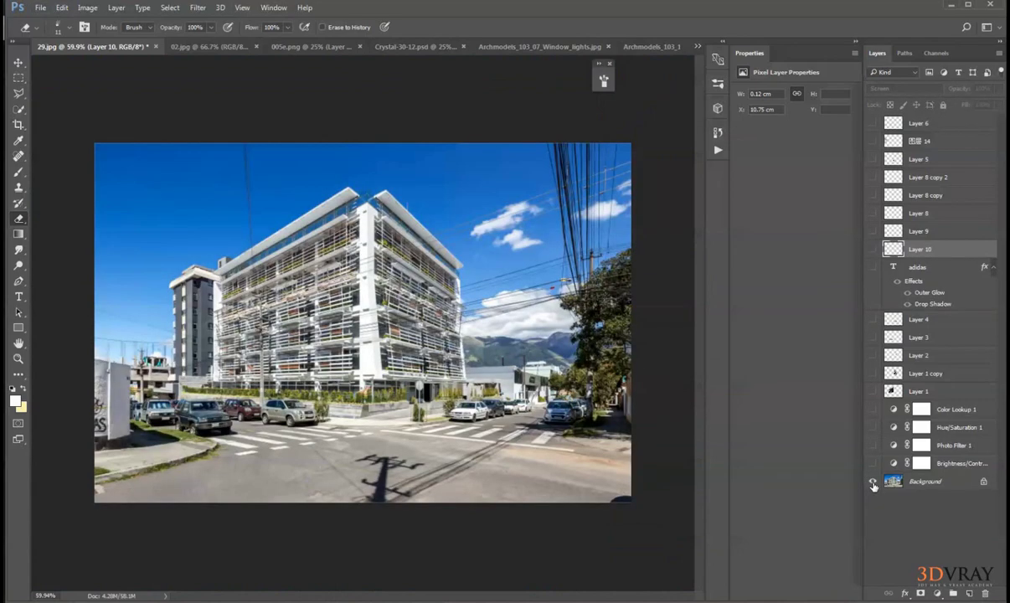
pyautogui.keyDown('alt'); pyautogui.click(872, 484); pyautogui.keyUp('alt')
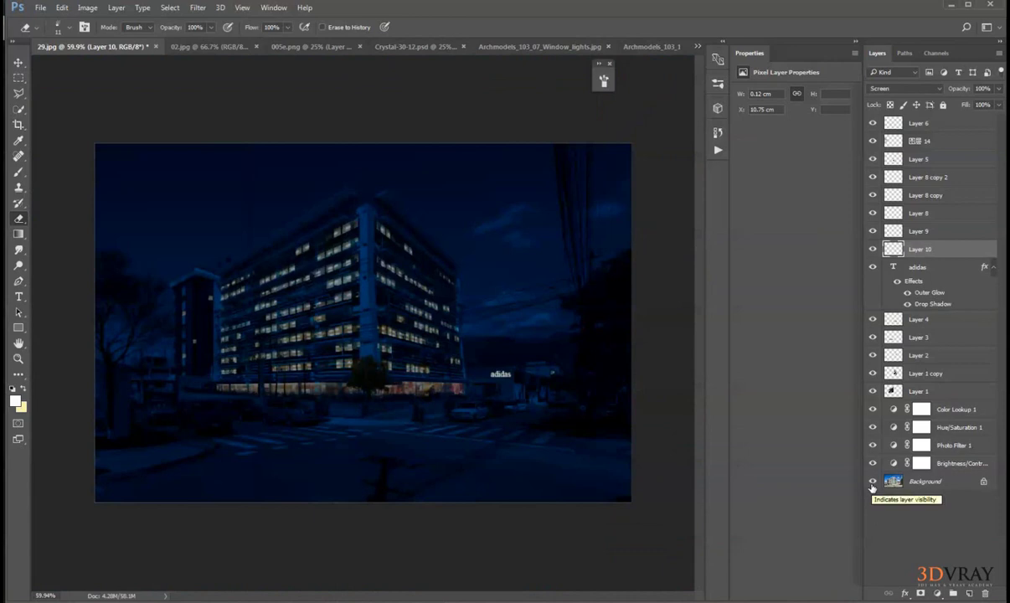
# Select the layer of the bare tree beside the smaller tower, 图层 14.
pyautogui.click(19, 62)
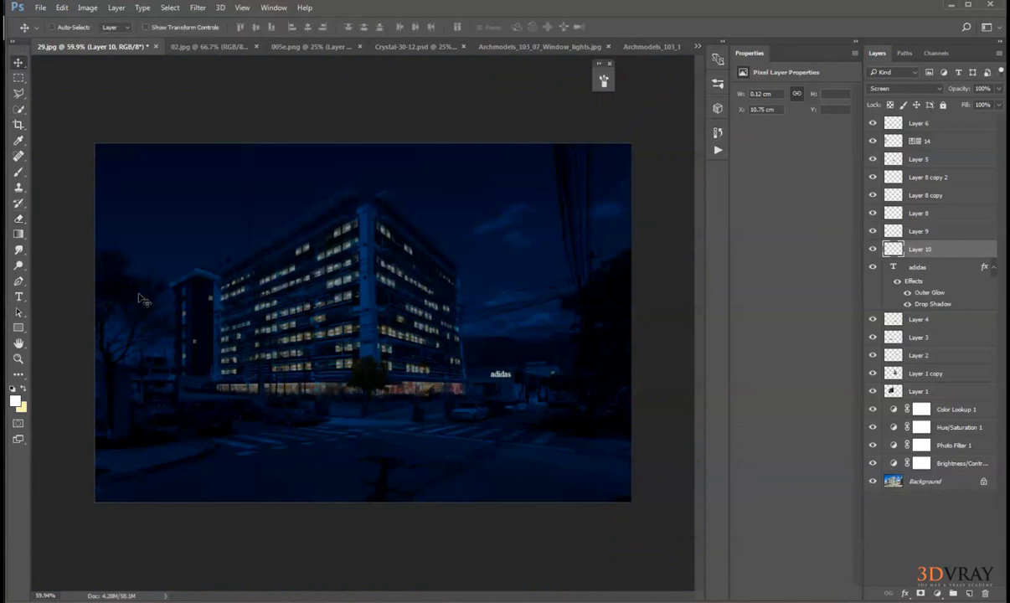
pyautogui.rightClick(139, 294)
pyautogui.click(159, 303)
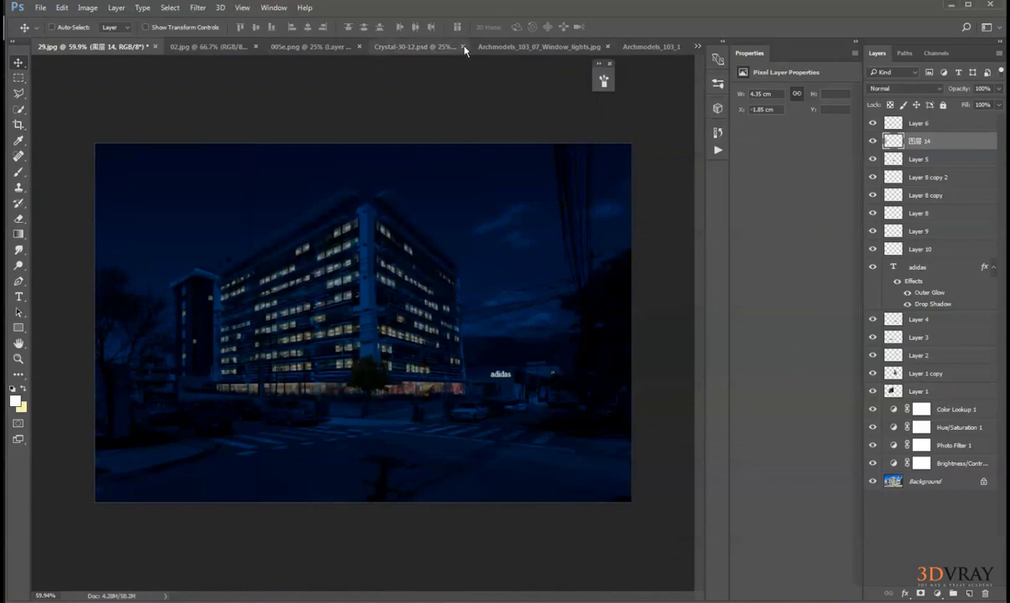
# Close 02.jpg and 005e.png without saving their changes.
pyautogui.click(224, 45)
pyautogui.hotkey('ctrl', 'w')
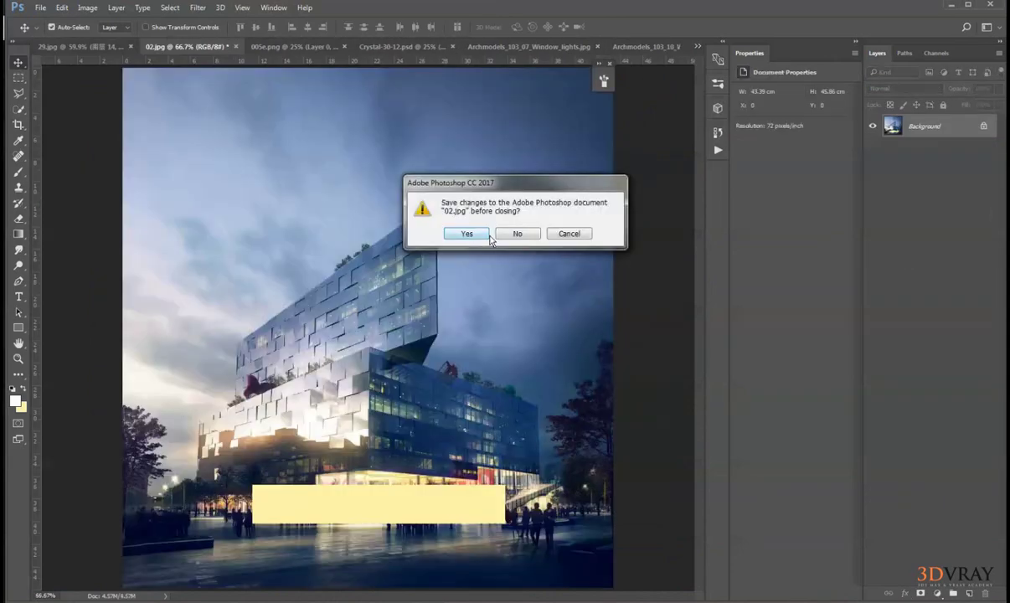
pyautogui.click(515, 233)
pyautogui.click(216, 47)
pyautogui.hotkey('ctrl', 'w')
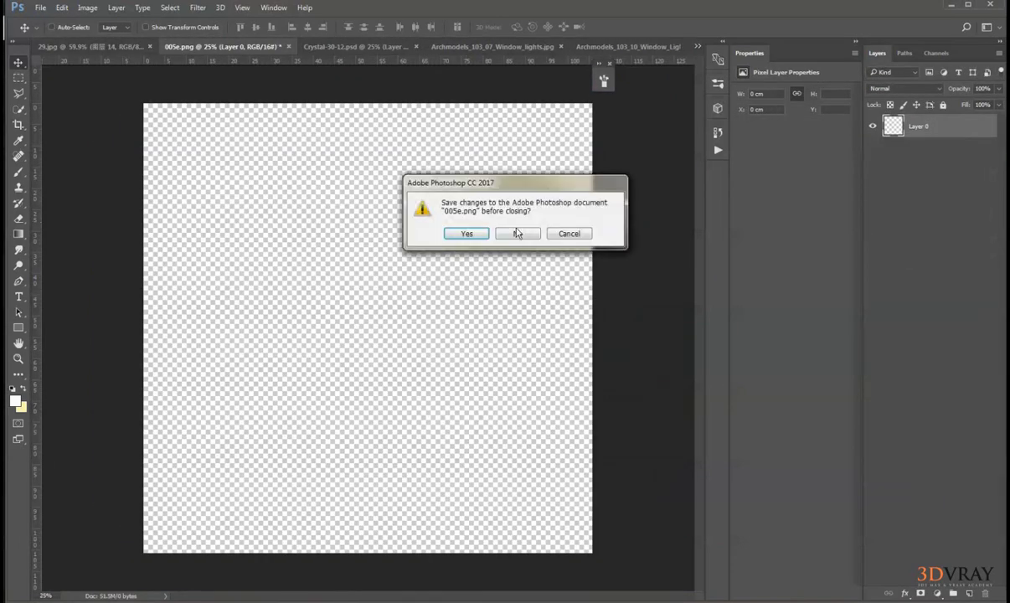
pyautogui.click(515, 233)
pyautogui.click(236, 47)
pyautogui.hotkey('ctrl', 'w')
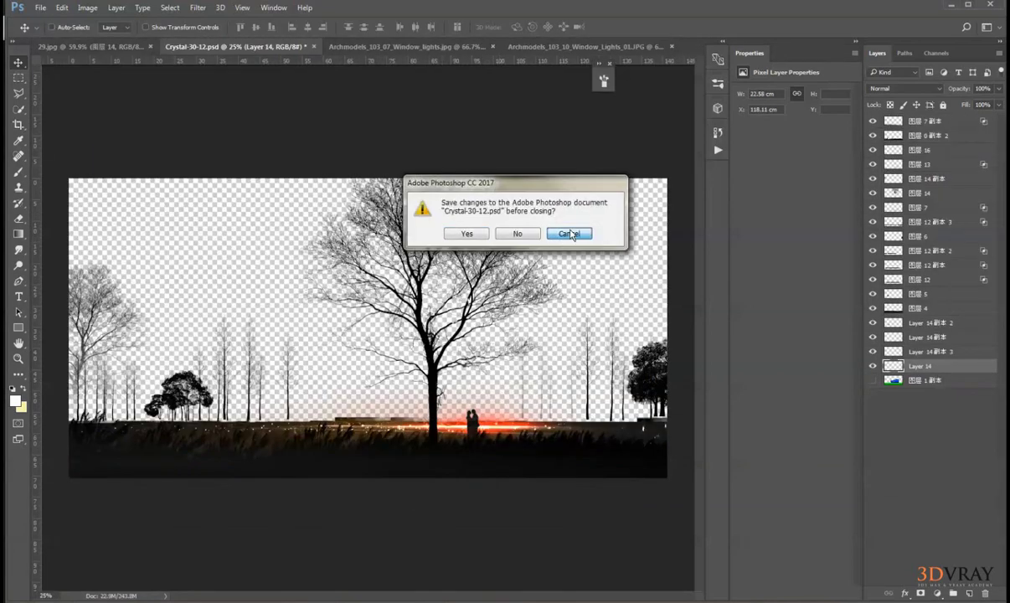
pyautogui.click(537, 224)
# Close the Archmodels_103_07_Window_lights and Archmodels_103_10_Window_Lights_01 images without saving their changes.
pyautogui.click(376, 46)
pyautogui.hotkey('ctrl', 'w')
pyautogui.click(518, 240)
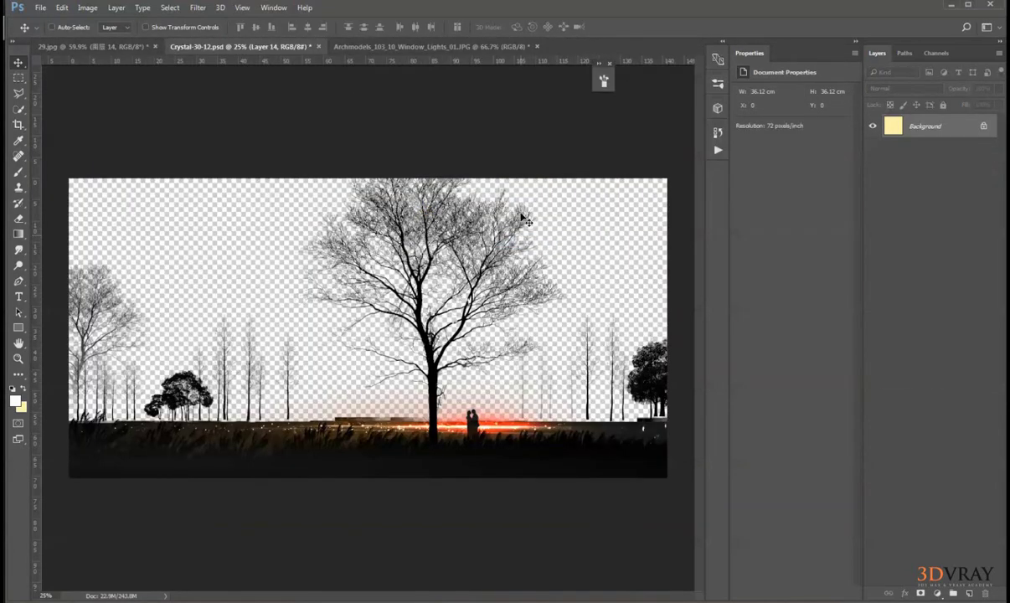
pyautogui.click(434, 46)
pyautogui.hotkey('ctrl', 'w')
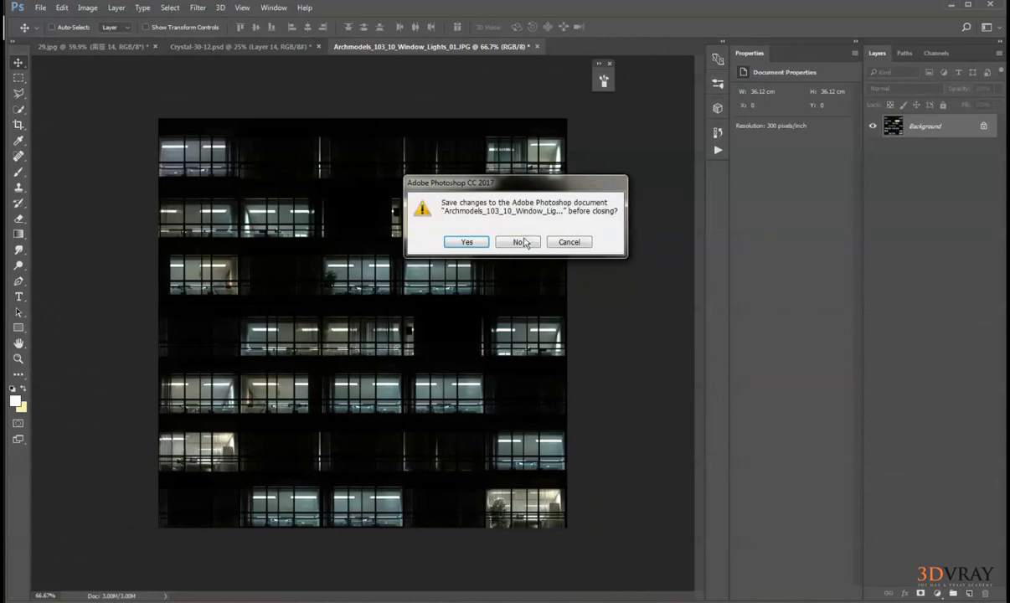
pyautogui.click(520, 242)
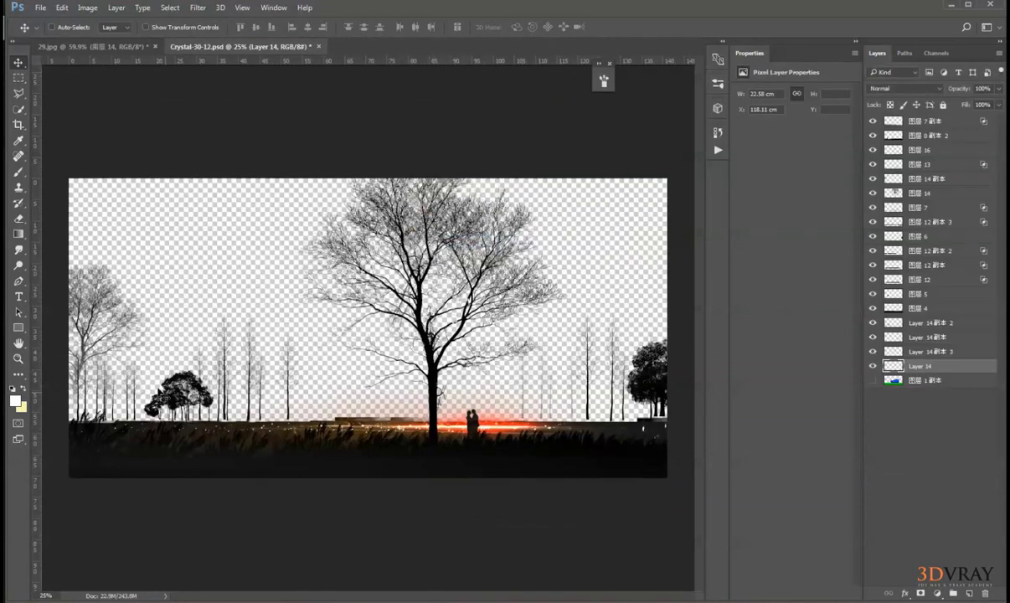
# Copy the couple silhouette layer, 图层 16, from Crystal-30-12.psd into 29.jpg.
pyautogui.rightClick(473, 429)
pyautogui.click(494, 442)
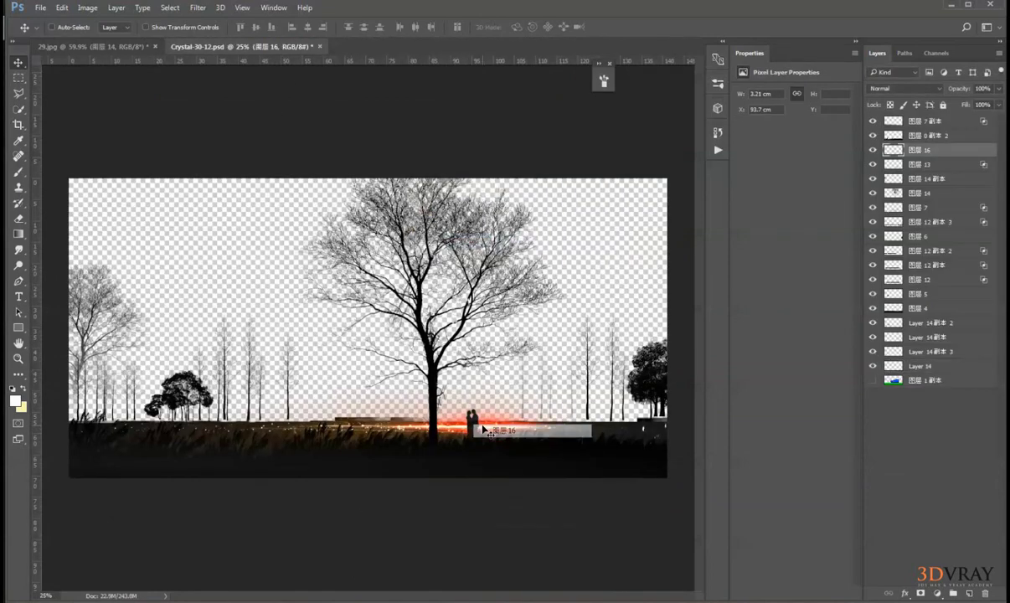
pyautogui.moveTo(476, 423); pyautogui.dragTo(410, 385)
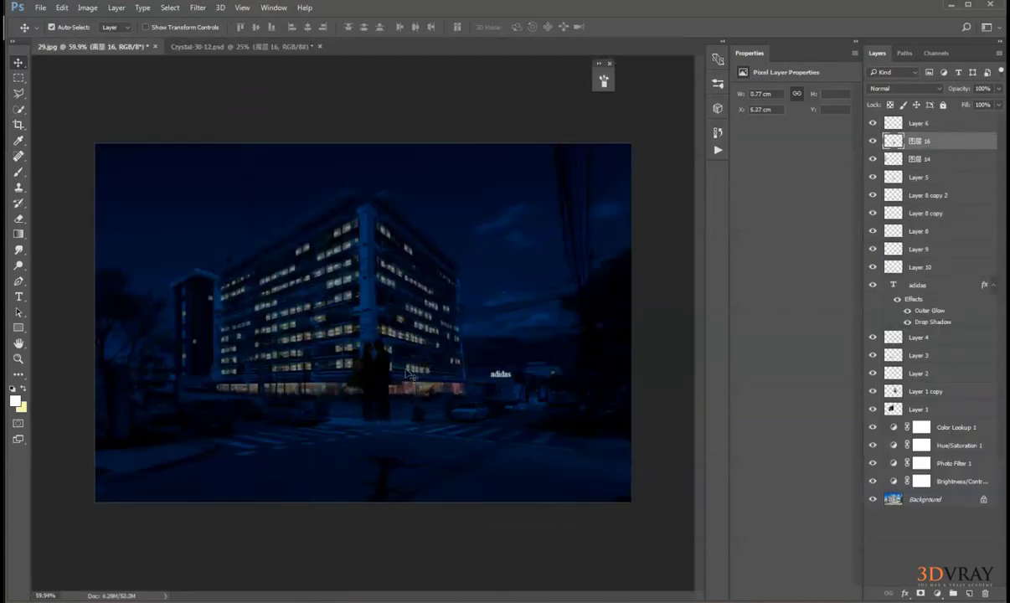
# Scale the couple silhouette down to about 0.24 cm wide and place it on the pavement by the building's front corner.
pyautogui.hotkey('ctrl', 't')
pyautogui.moveTo(389, 325); pyautogui.dragTo(377, 404)
pyautogui.press('Return')
pyautogui.scroll(5, 369, 403)
pyautogui.press('r')
pyautogui.hotkey('ctrl', 't')
pyautogui.press('Return')
pyautogui.scroll(-4, 361, 446)
pyautogui.scroll(-4, 448, 440)
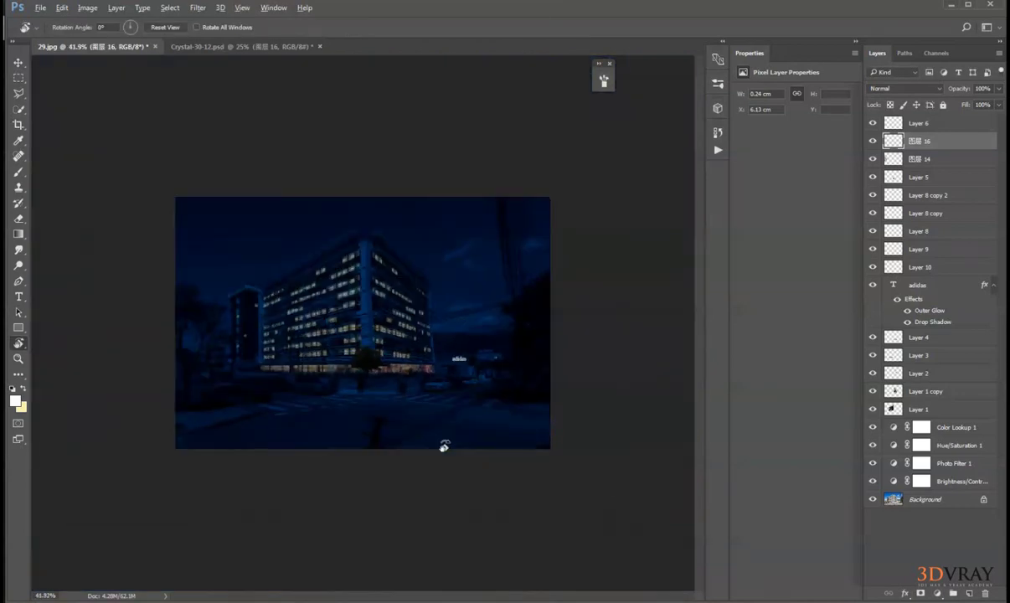
pyautogui.scroll(3, 444, 444)
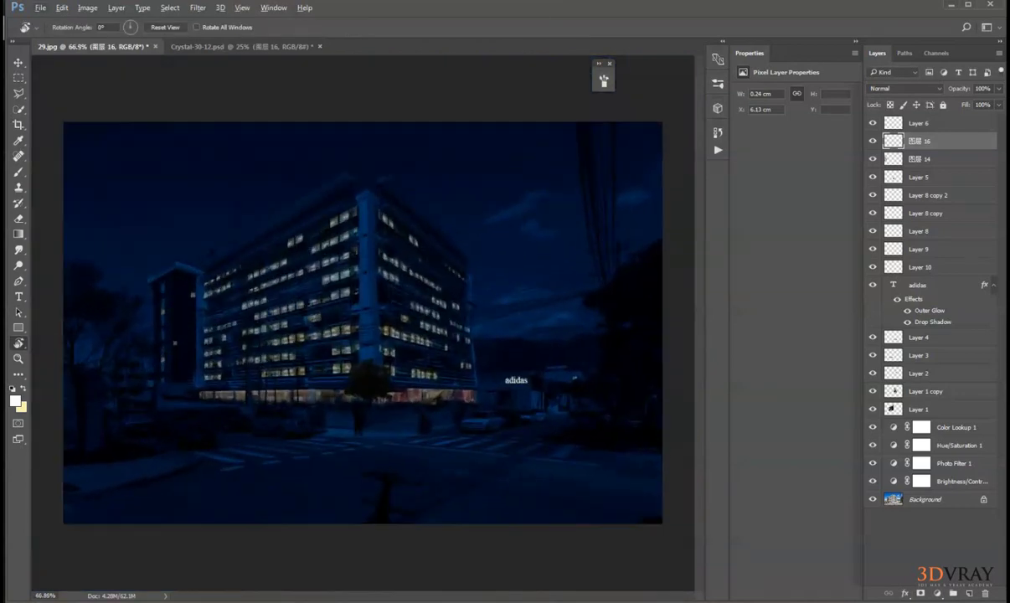
# Open the starry sky image 96bbdef0373c7e8e7899c01ae11aee91 from the folder D:\post pro\17.
pyautogui.click(16, 62)
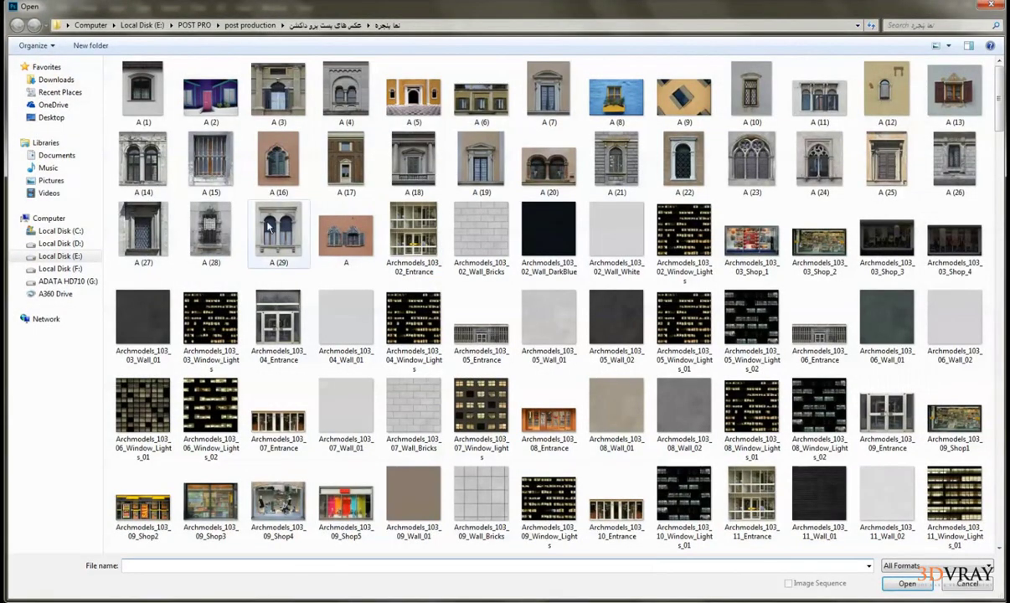
pyautogui.click(59, 243)
pyautogui.doubleClick(262, 88)
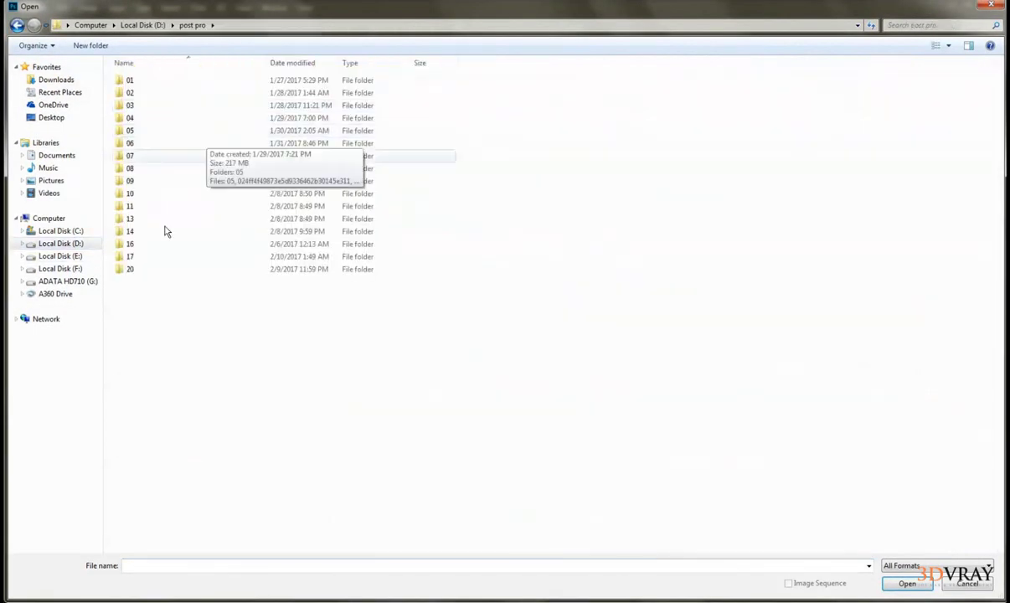
pyautogui.doubleClick(130, 256)
pyautogui.click(126, 111)
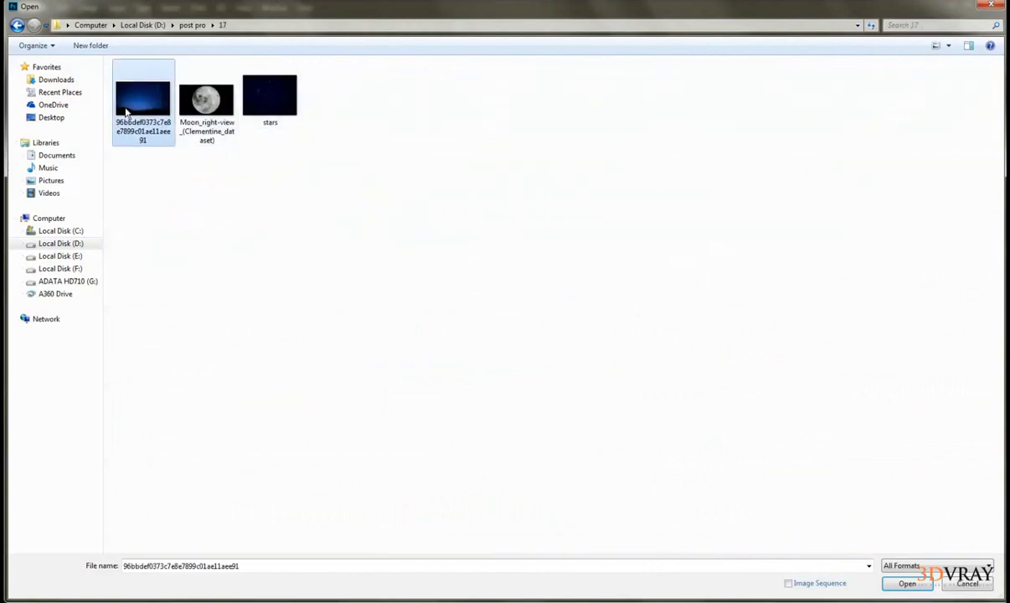
pyautogui.doubleClick(125, 111)
# Bring the whole starry sky picture into 29.jpg as a new layer and set its blend mode to Screen.
pyautogui.hotkey('ctrl', 'BackSpace')
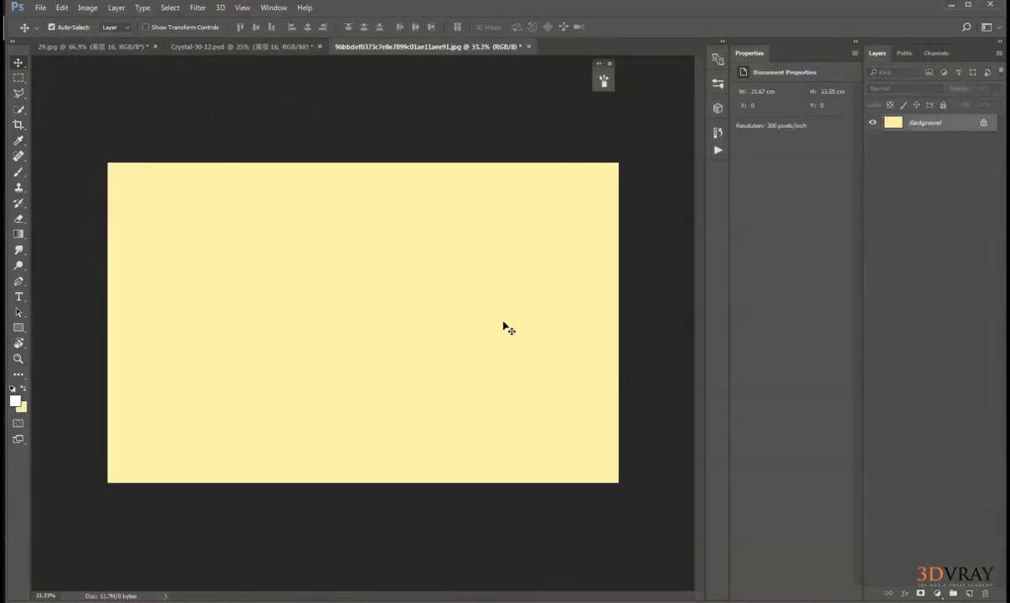
pyautogui.hotkey('ctrl', 'Tab')
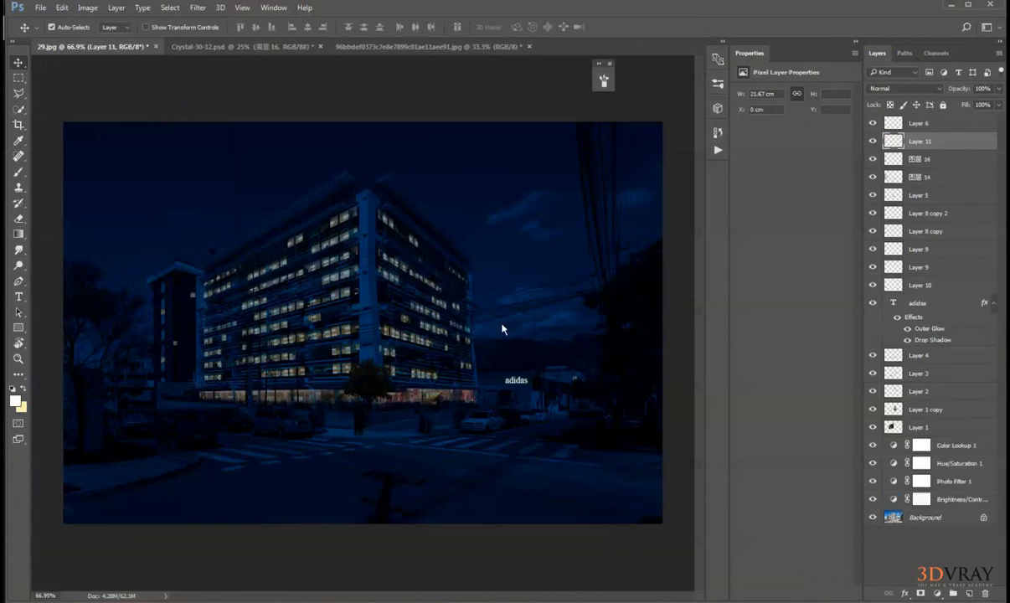
pyautogui.hotkey('ctrl', 'v')
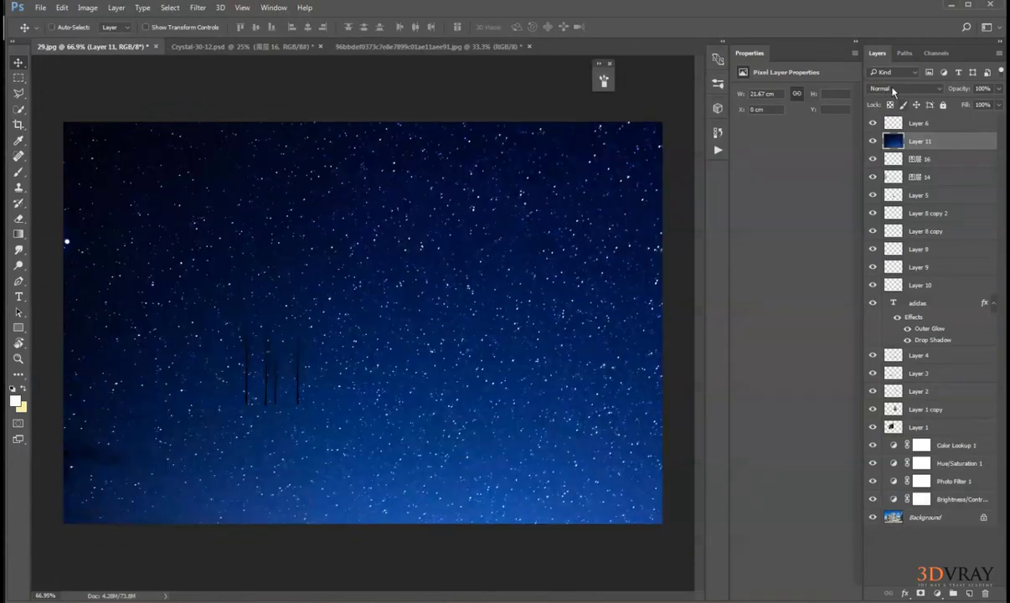
pyautogui.click(893, 89)
pyautogui.click(884, 159)
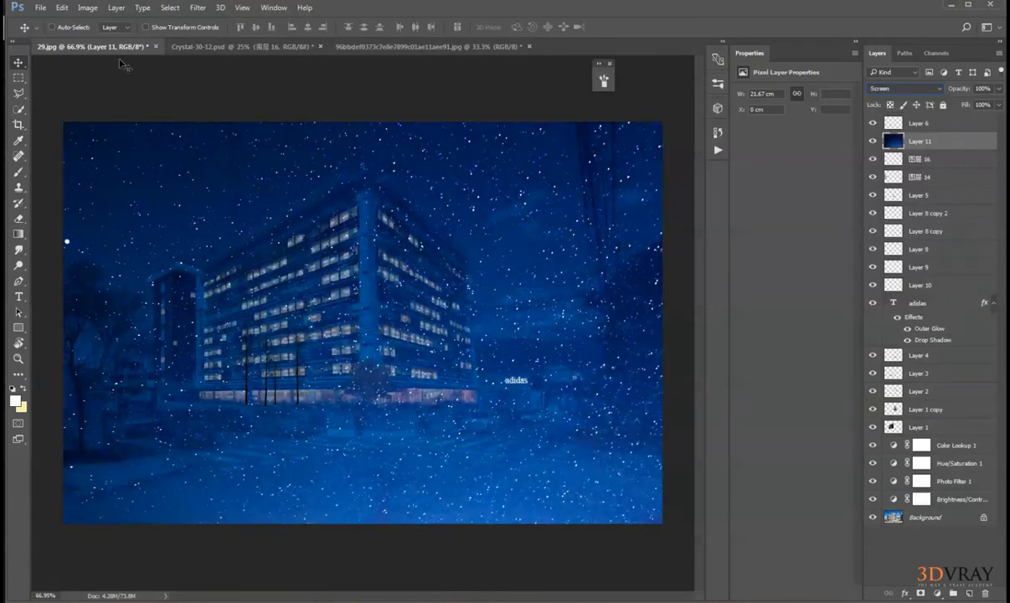
# Desaturate the starry sky layer, Layer 11, so its blue tint is removed.
pyautogui.click(89, 8)
pyautogui.moveTo(105, 37)
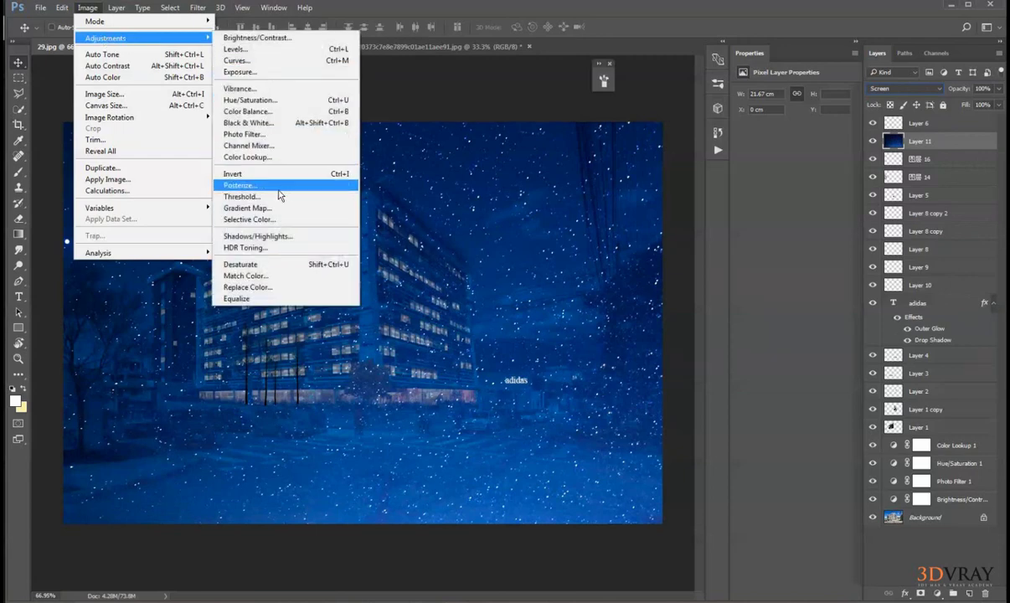
pyautogui.click(241, 263)
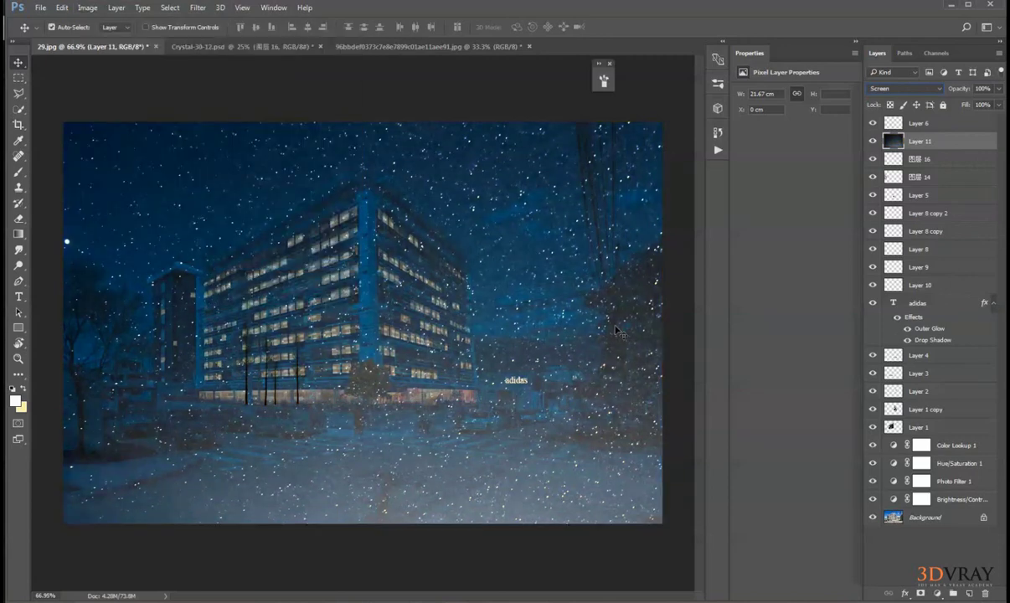
# Scale the starry sky layer to about 62.5% and position it over the upper part of the photo, covering the sky and building.
pyautogui.hotkey('ctrl', 't')
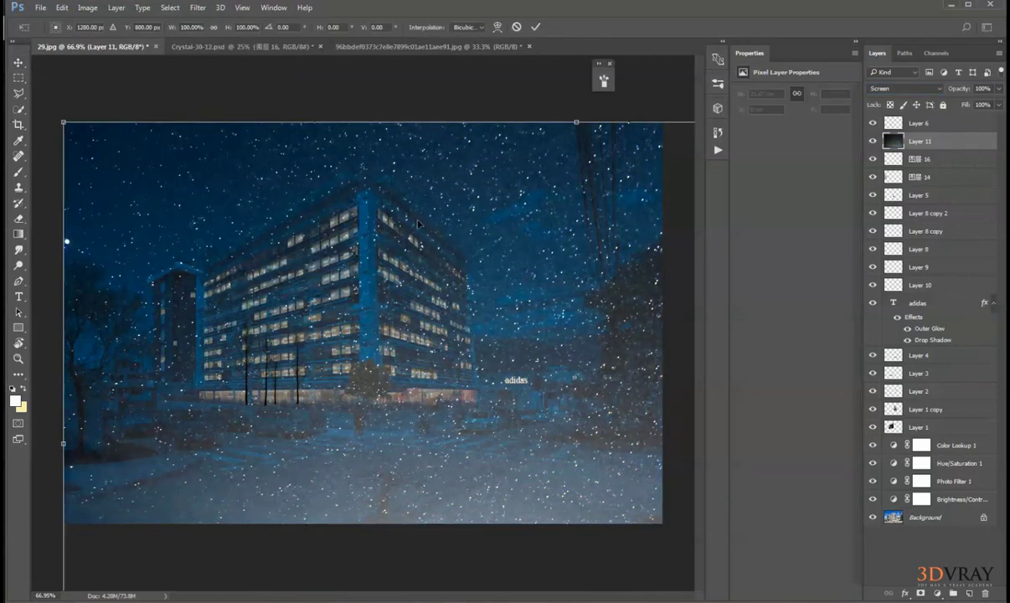
pyautogui.moveTo(63, 122); pyautogui.dragTo(255, 242)
pyautogui.moveTo(414, 359); pyautogui.dragTo(237, 219)
pyautogui.press('Return')
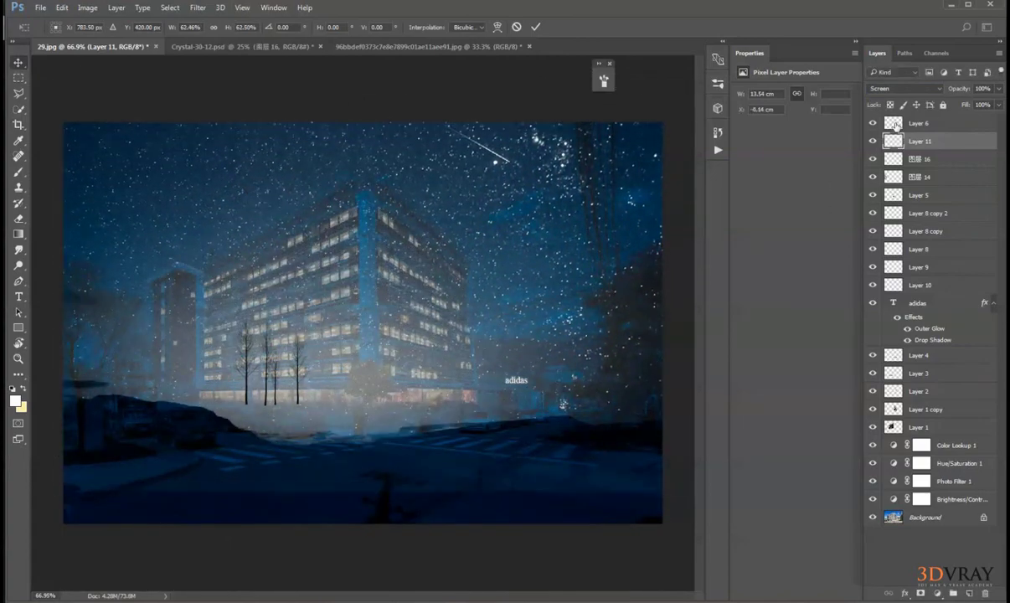
# Set the starry sky layer's opacity to 12% and shift the layer slightly down and to the left.
pyautogui.press('1')
pyautogui.press('5')
pyautogui.moveTo(901, 104); pyautogui.dragTo(895, 106)
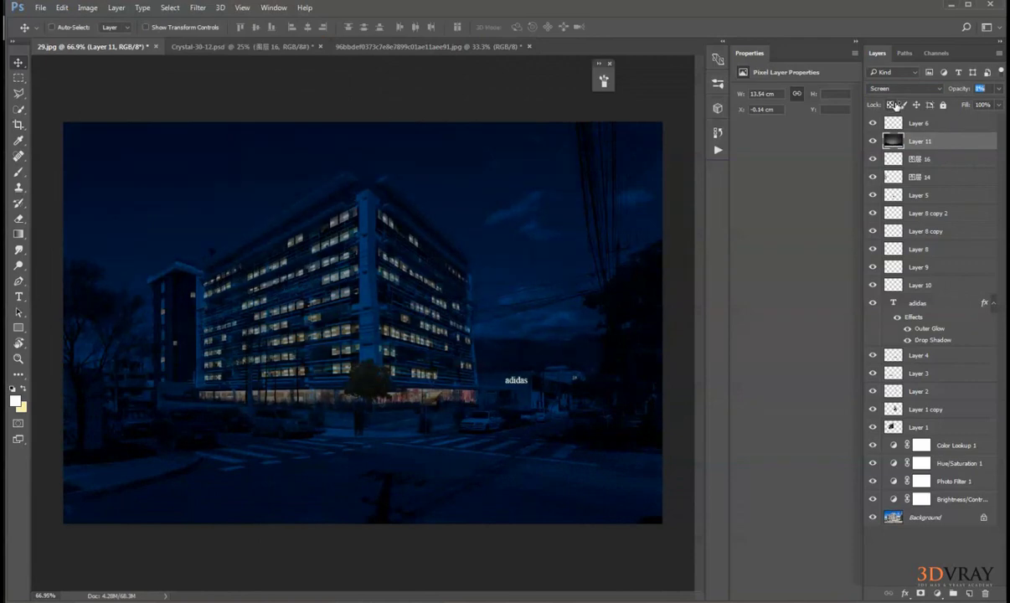
pyautogui.press('1')
pyautogui.press('1')
pyautogui.press('2')
pyautogui.moveTo(285, 255); pyautogui.dragTo(261, 271)
# Set up the Eraser with a brush about 232 px wide over the building on the starry sky layer.
pyautogui.click(18, 218)
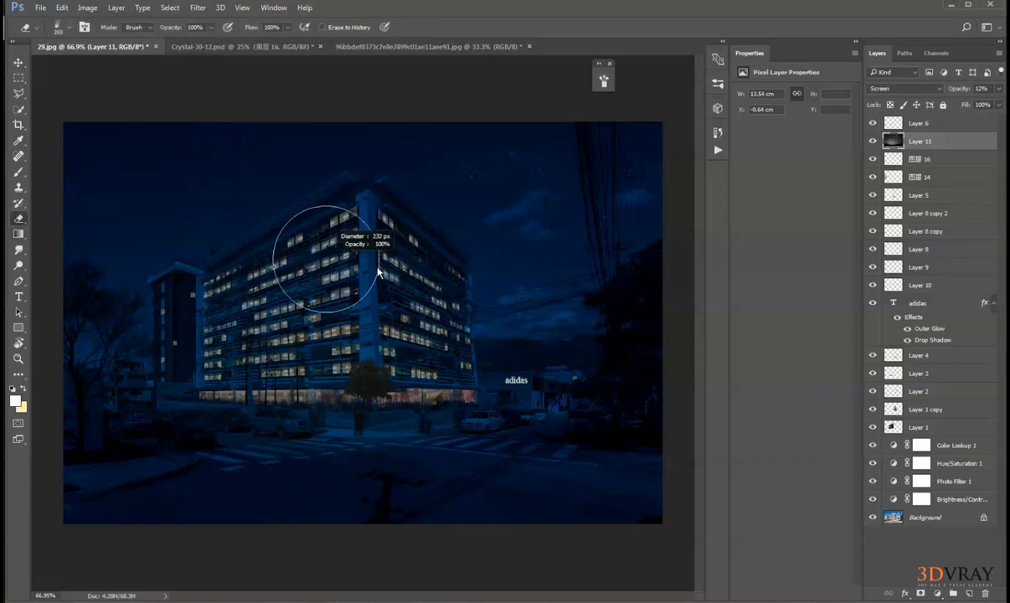
# Erase Layer 11's glow over the building and street with a large soft round eraser, then hide the layer.
pyautogui.rightClick(395, 302)
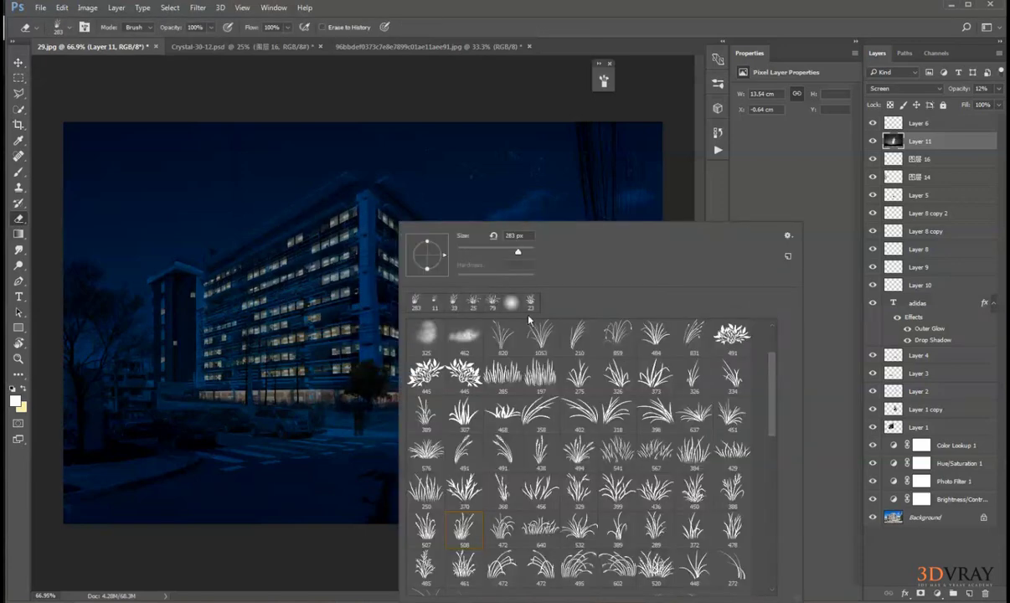
pyautogui.doubleClick(516, 300)
pyautogui.moveTo(367, 317)
pyautogui.mouseDown()
pyautogui.moveTo(385, 318)
pyautogui.moveTo(390, 272)
pyautogui.moveTo(414, 306)
pyautogui.mouseUp()
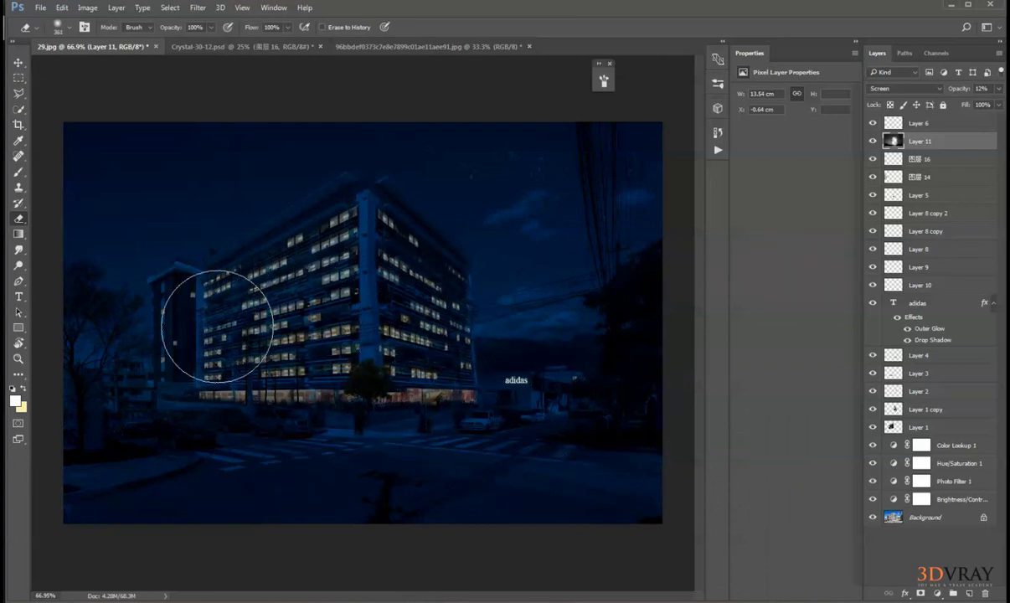
pyautogui.moveTo(186, 396)
pyautogui.mouseDown()
pyautogui.moveTo(60, 397)
pyautogui.moveTo(55, 557)
pyautogui.moveTo(561, 459)
pyautogui.moveTo(644, 334)
pyautogui.mouseUp()
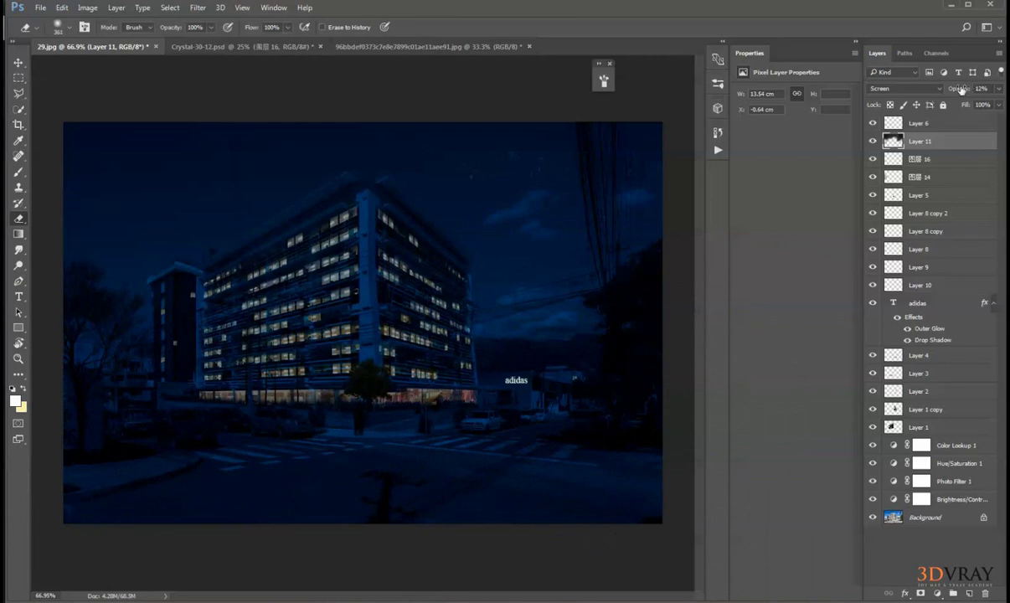
pyautogui.moveTo(961, 89); pyautogui.dragTo(946, 93)
pyautogui.click(874, 140)
# Add a new layer above Layer 11 and prepare a 12 px soft round brush with 0% hardness, opening the detailed brush settings.
pyautogui.click(19, 168)
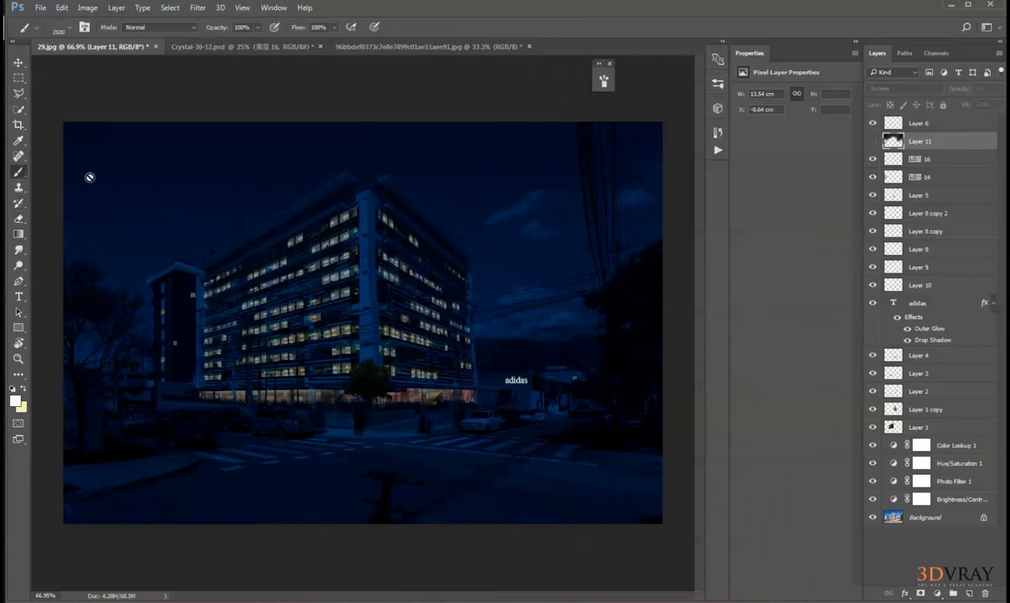
pyautogui.click(969, 593)
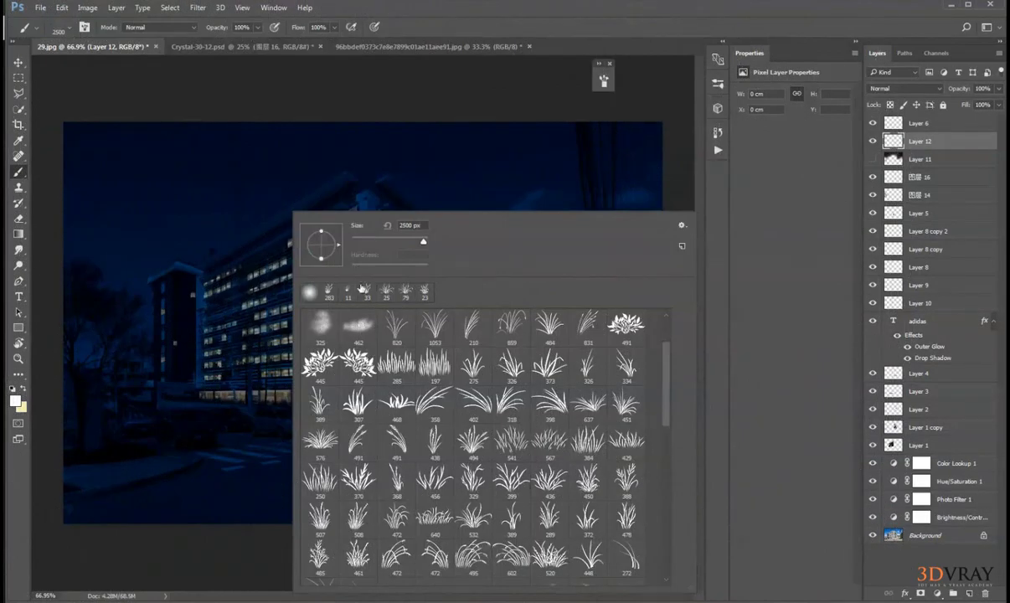
pyautogui.click(305, 297)
pyautogui.moveTo(227, 207); pyautogui.dragTo(59, 250)
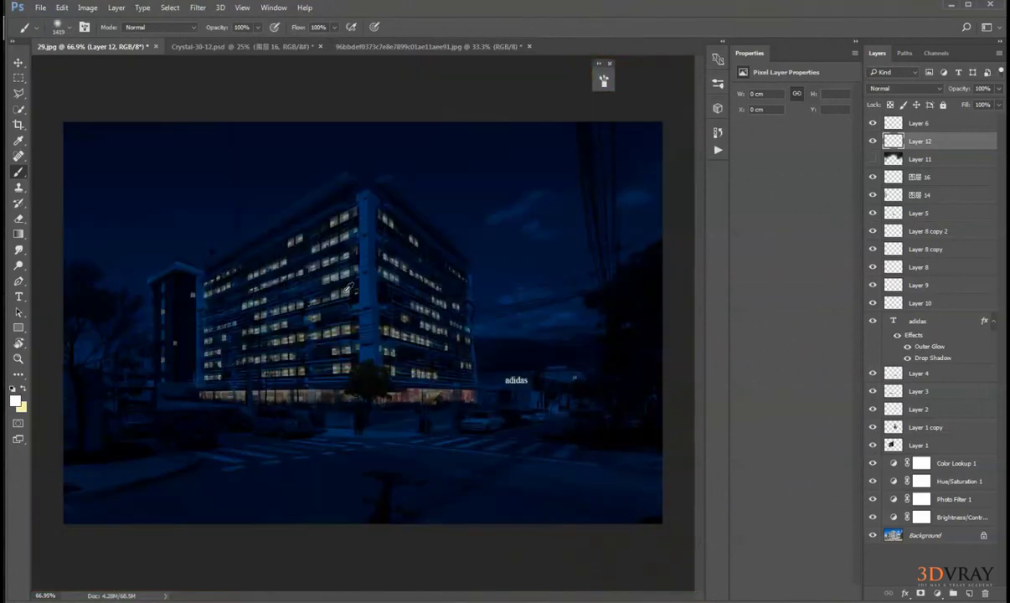
pyautogui.moveTo(342, 290); pyautogui.dragTo(134, 303)
pyautogui.keyDown('alt'); pyautogui.rightClick(134, 307); pyautogui.keyUp('alt')
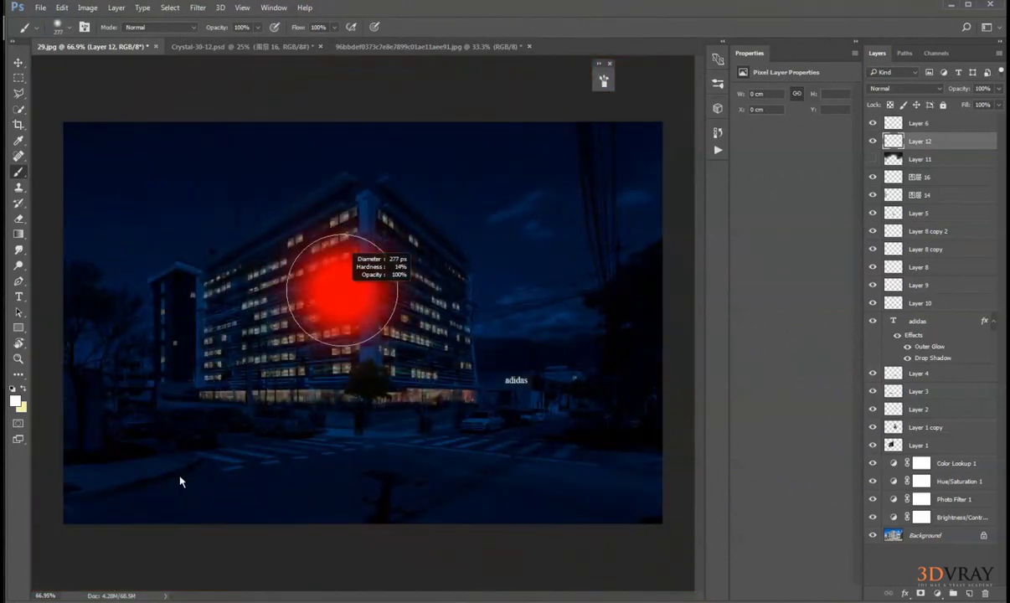
pyautogui.moveTo(180, 477)
pyautogui.mouseDown()
pyautogui.moveTo(199, 484)
pyautogui.moveTo(146, 411)
pyautogui.mouseUp()
pyautogui.moveTo(242, 152)
pyautogui.mouseDown()
pyautogui.moveTo(187, 165)
pyautogui.moveTo(177, 135)
pyautogui.mouseUp()
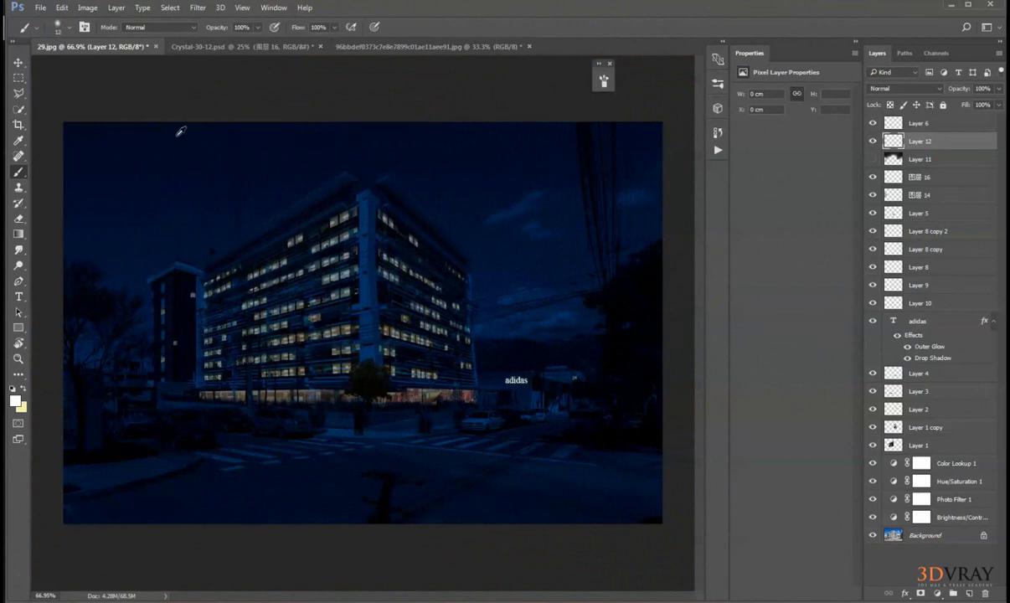
pyautogui.click(84, 27)
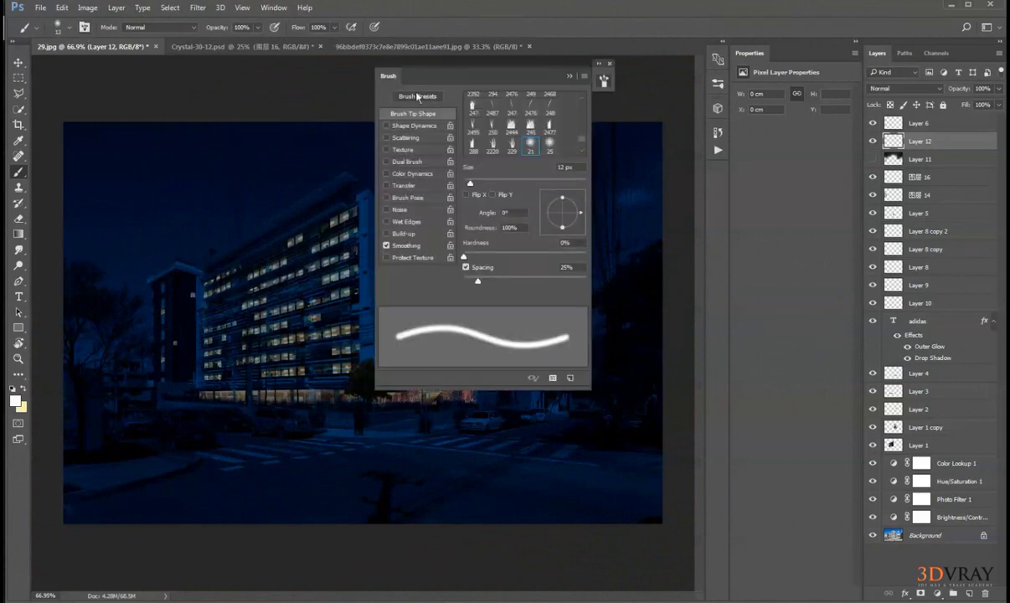
# Try brush spacings of 104% and 327% with test strokes across the sky, and undo the strokes.
pyautogui.moveTo(478, 286)
pyautogui.mouseDown()
pyautogui.moveTo(544, 285)
pyautogui.moveTo(527, 289)
pyautogui.mouseUp()
pyautogui.moveTo(118, 190); pyautogui.dragTo(314, 184)
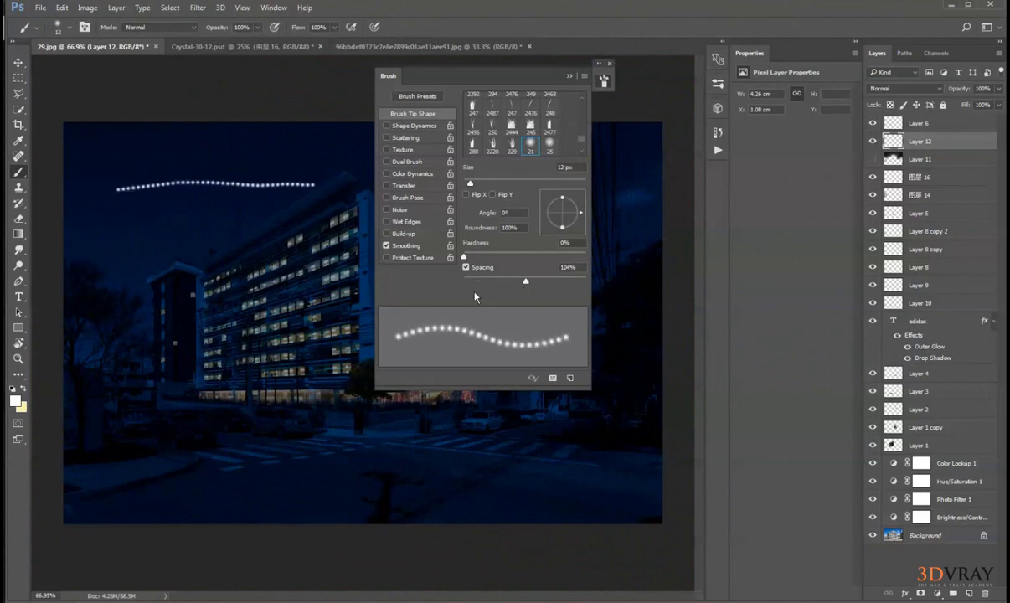
pyautogui.moveTo(527, 283); pyautogui.dragTo(563, 287)
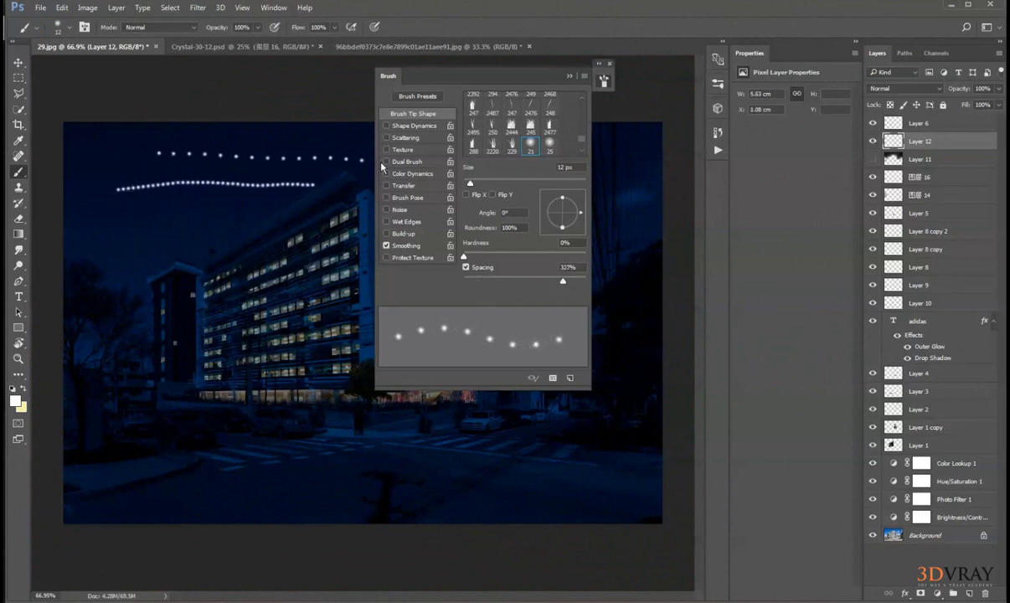
pyautogui.hotkey('ctrl', 'alt', 'z')
pyautogui.hotkey('ctrl', 'alt', 'z')
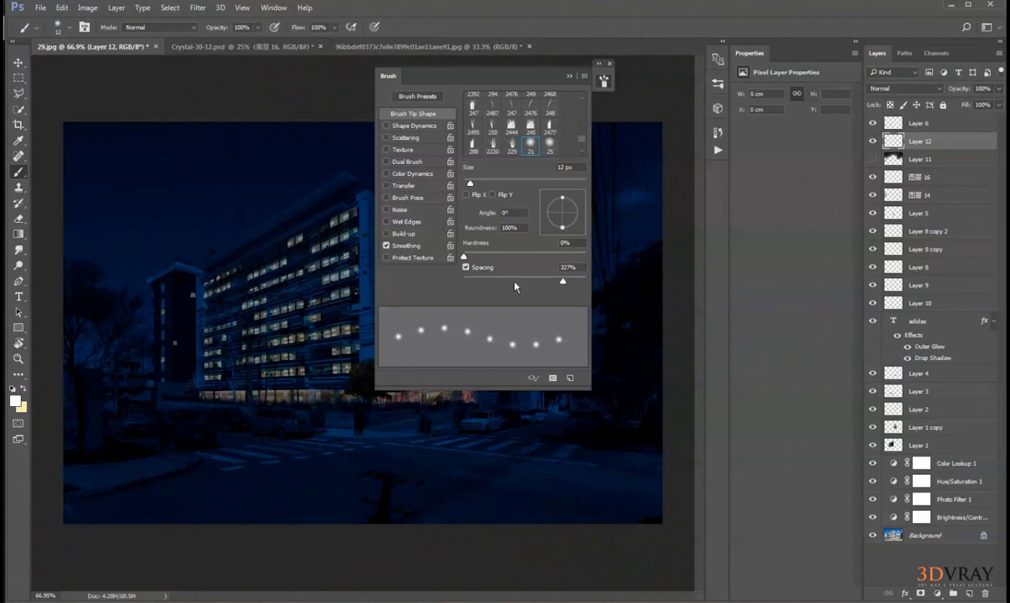
# Configure the brush with 1 px size, 983% spacing, Shape Dynamics at 83% size jitter, and Scattering at 1000%.
pyautogui.moveTo(577, 285); pyautogui.dragTo(583, 284)
pyautogui.moveTo(472, 184); pyautogui.dragTo(464, 185)
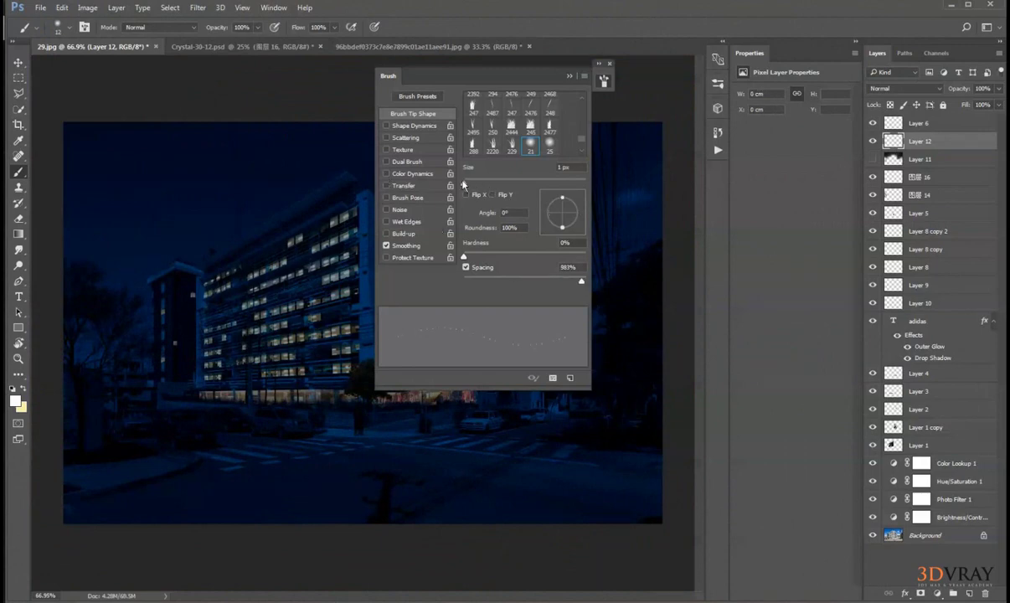
pyautogui.click(414, 126)
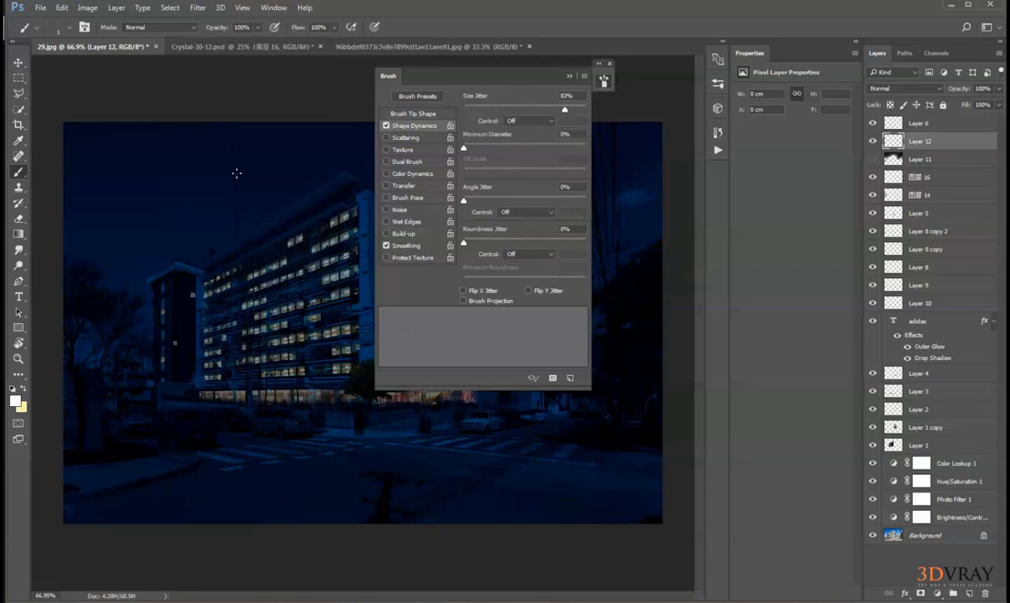
pyautogui.scroll(5, 172, 237)
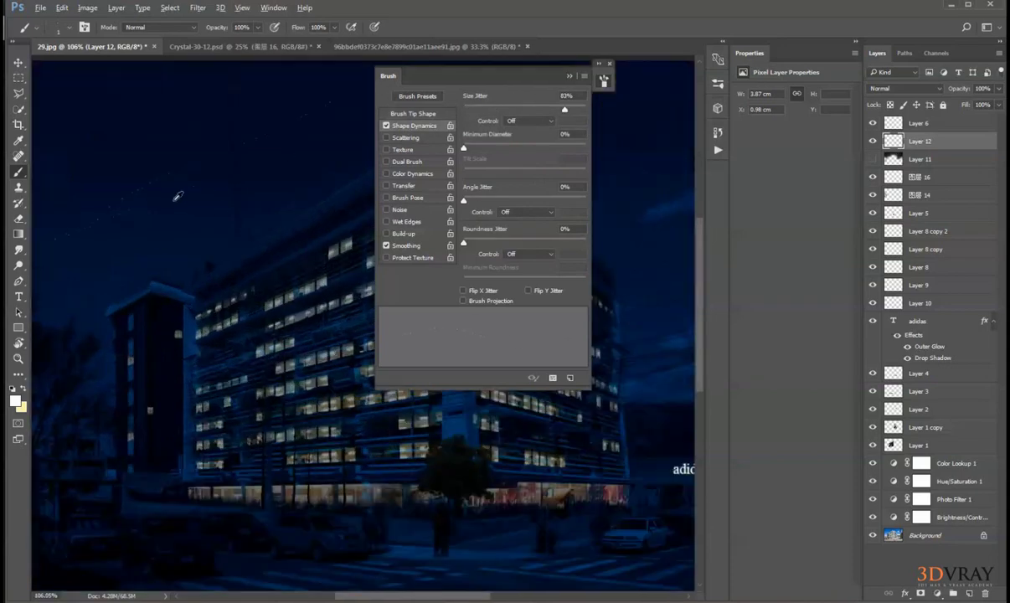
pyautogui.scroll(-5, 235, 222)
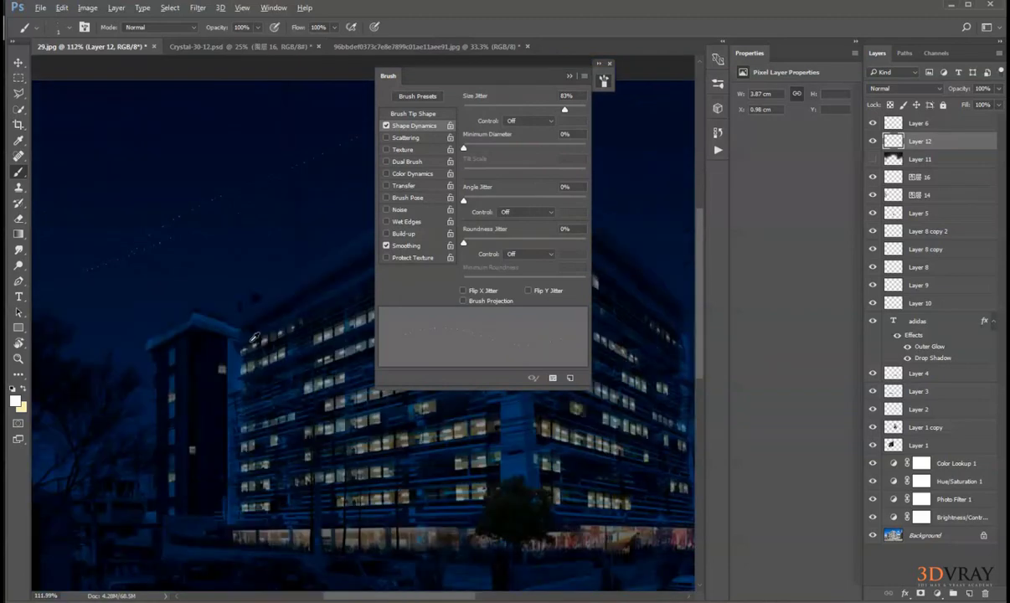
pyautogui.click(407, 137)
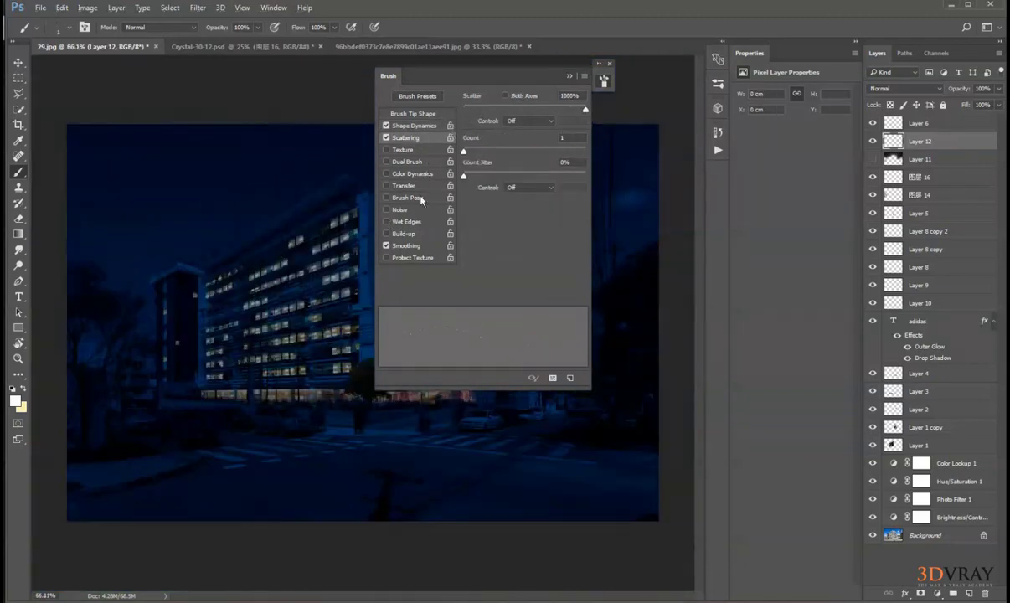
# Paint scattered stars across the night sky on the new layer and lower that layer's opacity.
pyautogui.moveTo(93, 195); pyautogui.dragTo(306, 175)
pyautogui.click(603, 79)
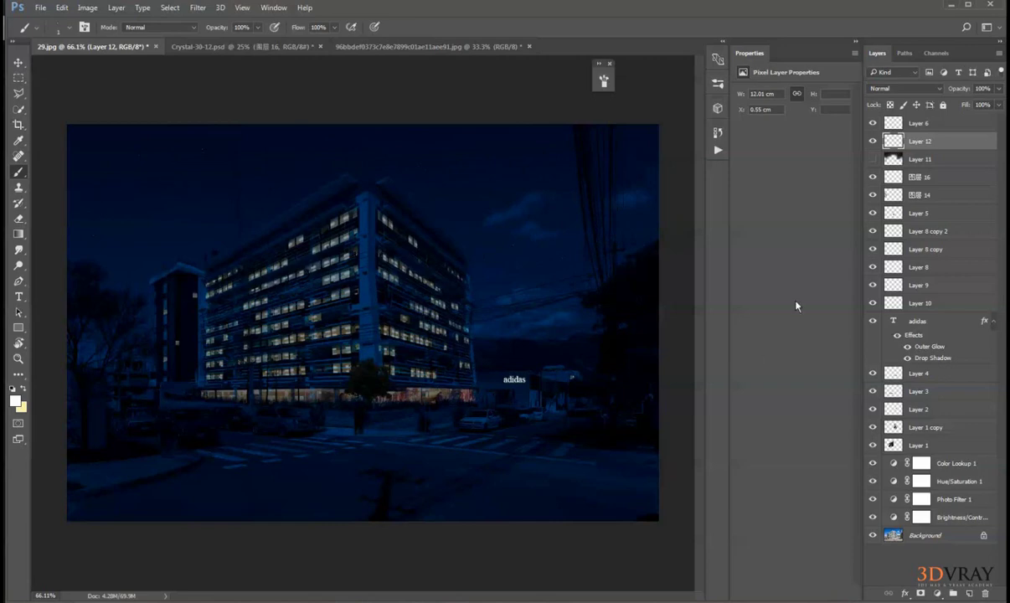
pyautogui.moveTo(963, 88); pyautogui.dragTo(932, 103)
# Cut the whole image from Moon_right-view_(Clementine_dataset), close that file without saving, and paste the moon into 29.jpg.
pyautogui.hotkey('ctrl', 'o')
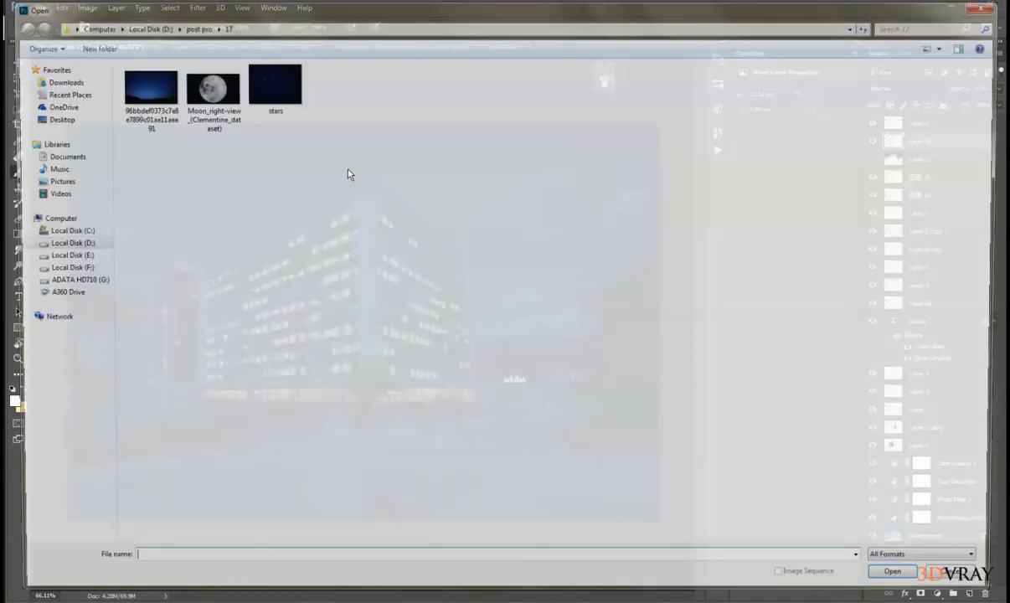
pyautogui.doubleClick(203, 90)
pyautogui.hotkey('ctrl', 'a')
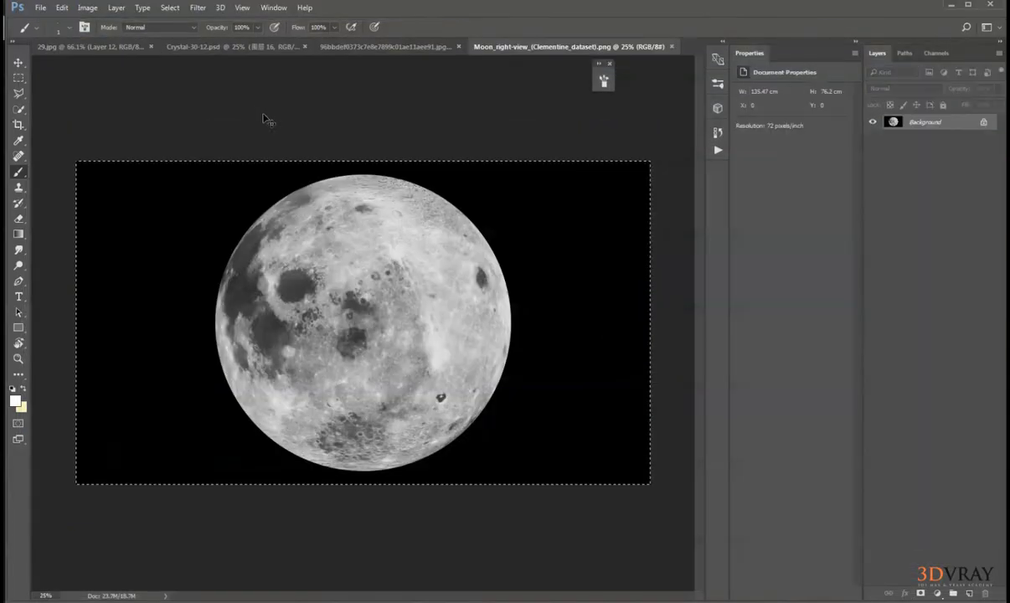
pyautogui.hotkey('ctrl', 'BackSpace')
pyautogui.hotkey('ctrl', 'w')
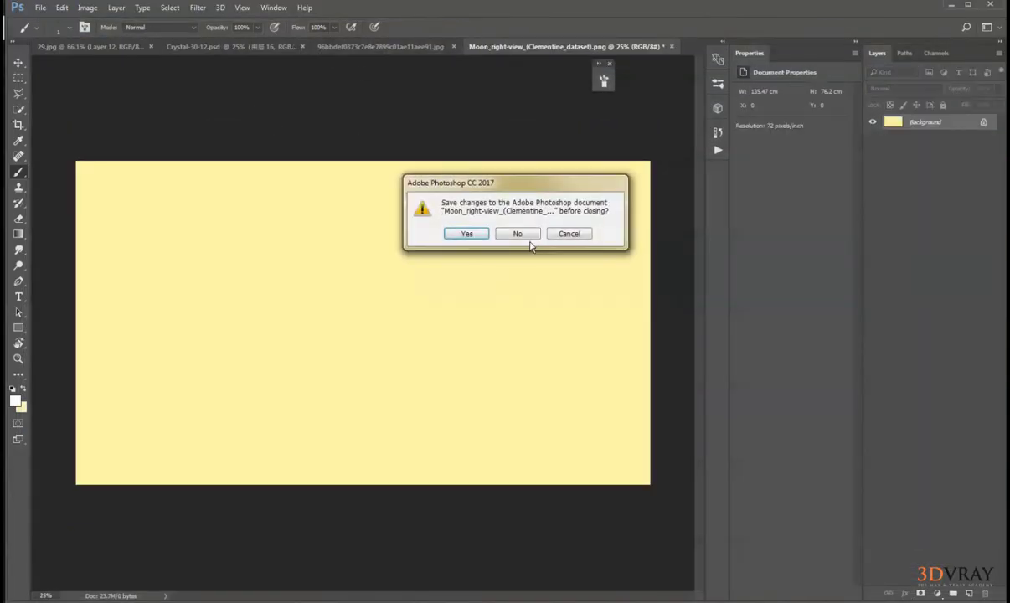
pyautogui.click(516, 232)
pyautogui.hotkey('ctrl', 'v')
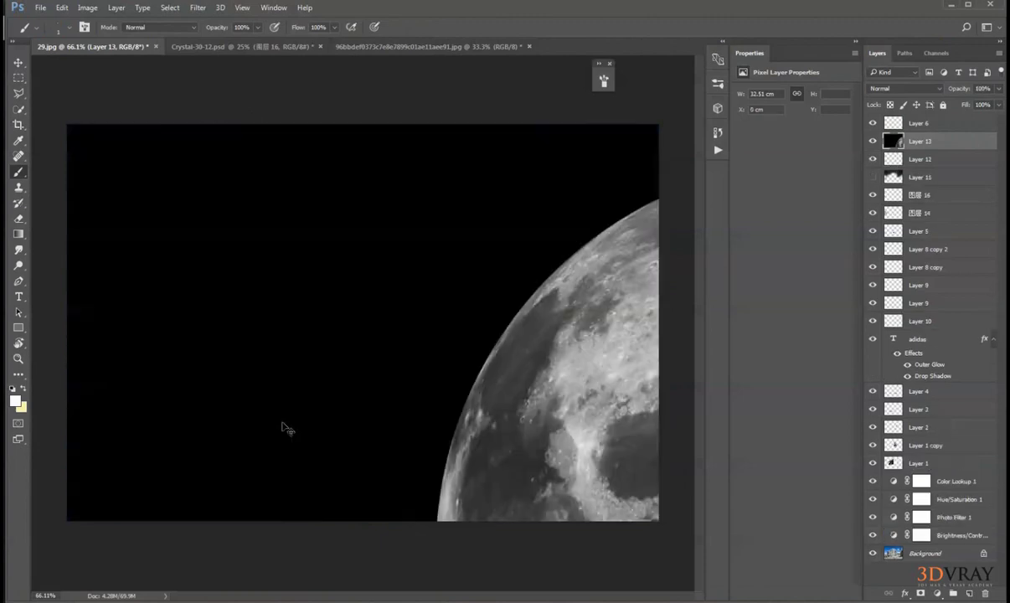
# Scale the pasted moon image down to about 1.81 cm wide and place it in the sky left of the building.
pyautogui.hotkey('ctrl', 't')
pyautogui.scroll(-2, 241, 354)
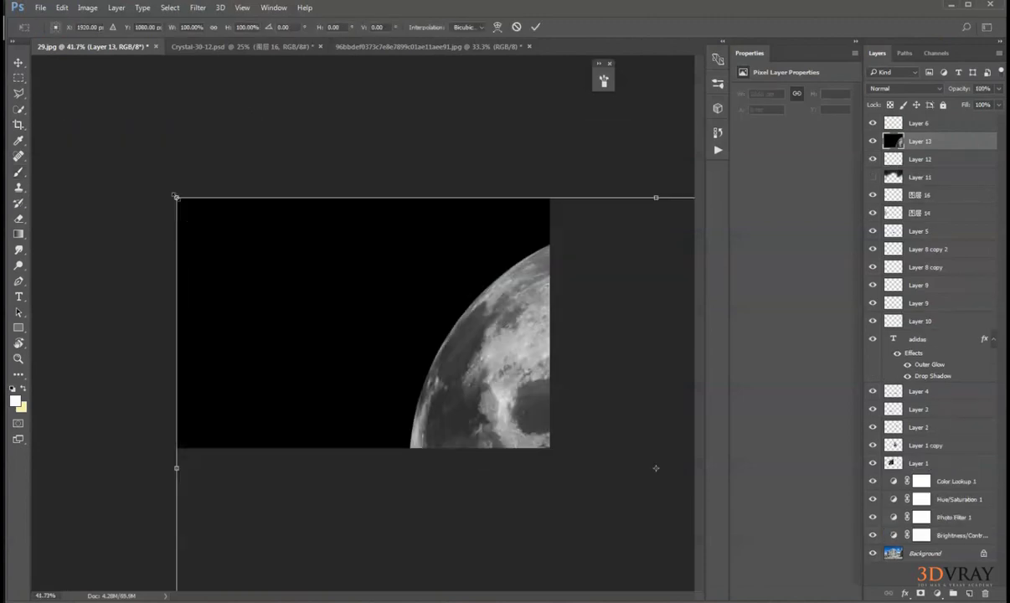
pyautogui.moveTo(174, 196); pyautogui.dragTo(182, 262)
pyautogui.moveTo(275, 218); pyautogui.dragTo(240, 240)
pyautogui.press('Return')
pyautogui.press('b')
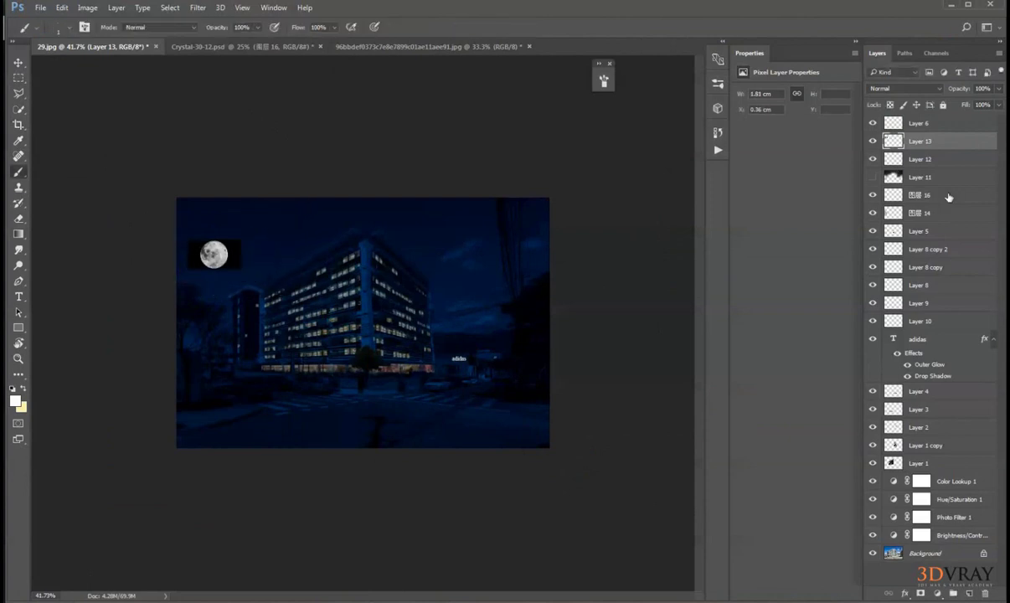
# Set the moon layer's blend mode to Screen and move the moon toward the photo's left edge.
pyautogui.click(898, 89)
pyautogui.click(891, 167)
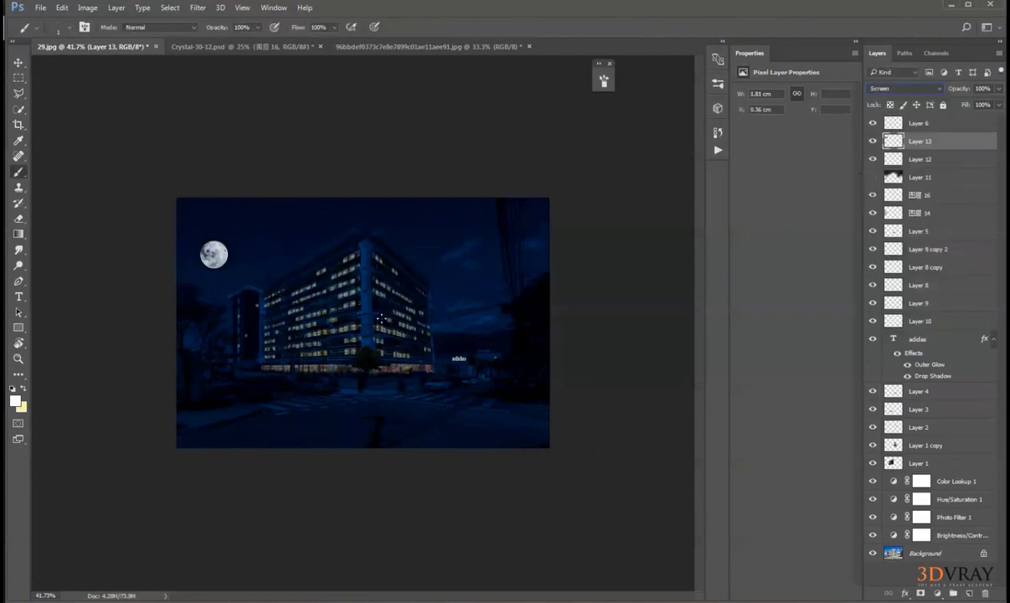
pyautogui.click(18, 62)
pyautogui.scroll(2, 134, 291)
pyautogui.moveTo(138, 227); pyautogui.dragTo(110, 243)
# Set the moon layer's opacity to 34% and softly erase the moon's left side.
pyautogui.moveTo(964, 94); pyautogui.dragTo(919, 92)
pyautogui.scroll(-3, 234, 285)
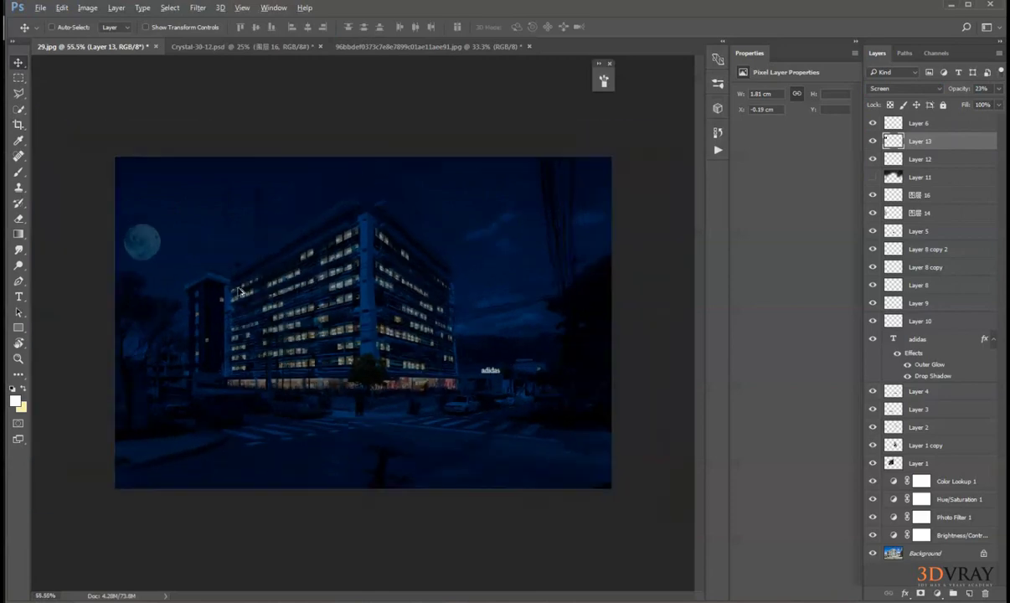
pyautogui.scroll(2, 254, 336)
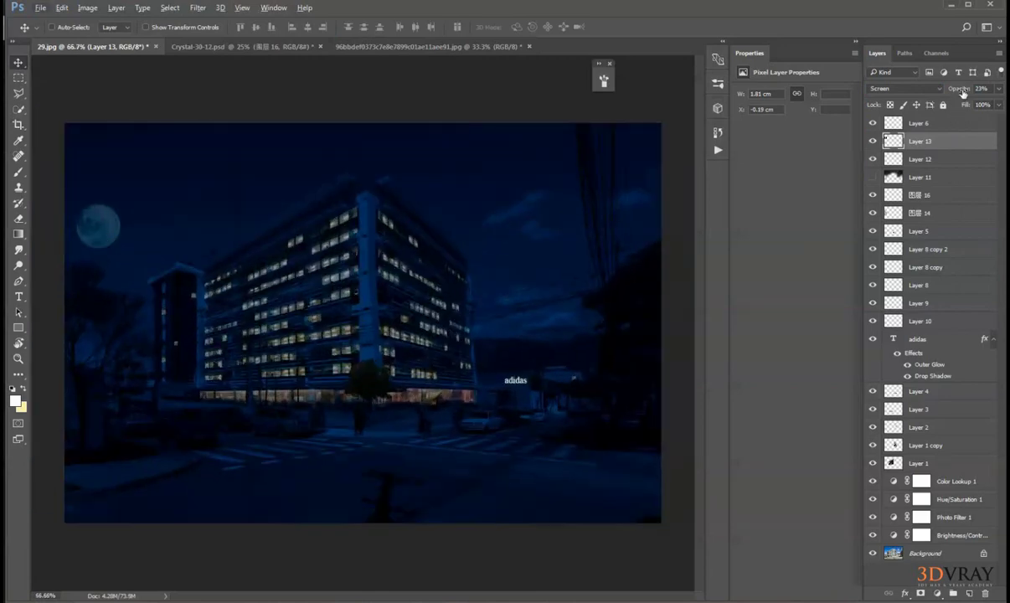
pyautogui.moveTo(964, 93); pyautogui.dragTo(971, 92)
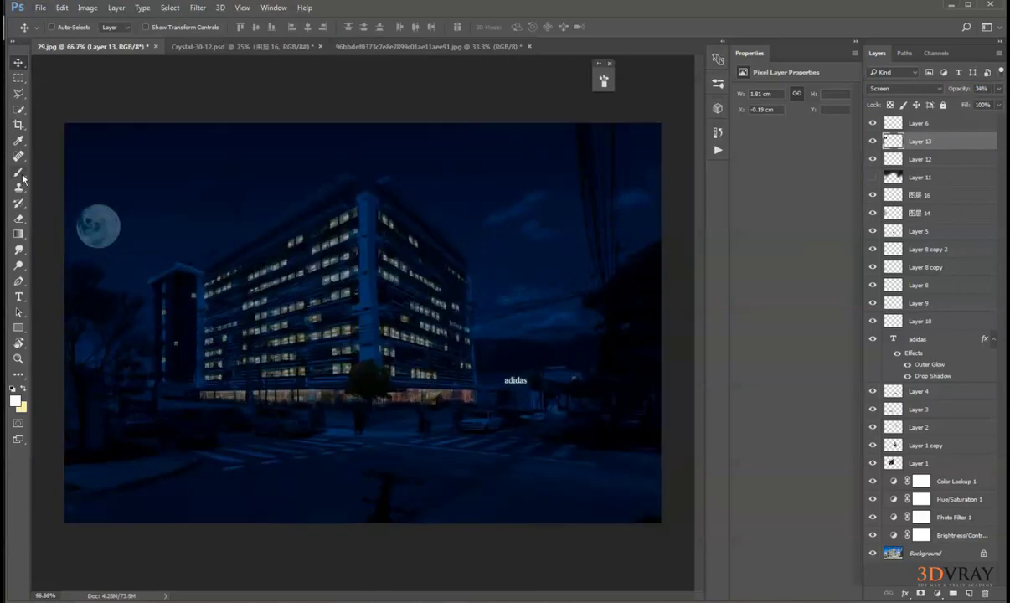
pyautogui.click(18, 224)
pyautogui.moveTo(68, 234); pyautogui.dragTo(59, 209)
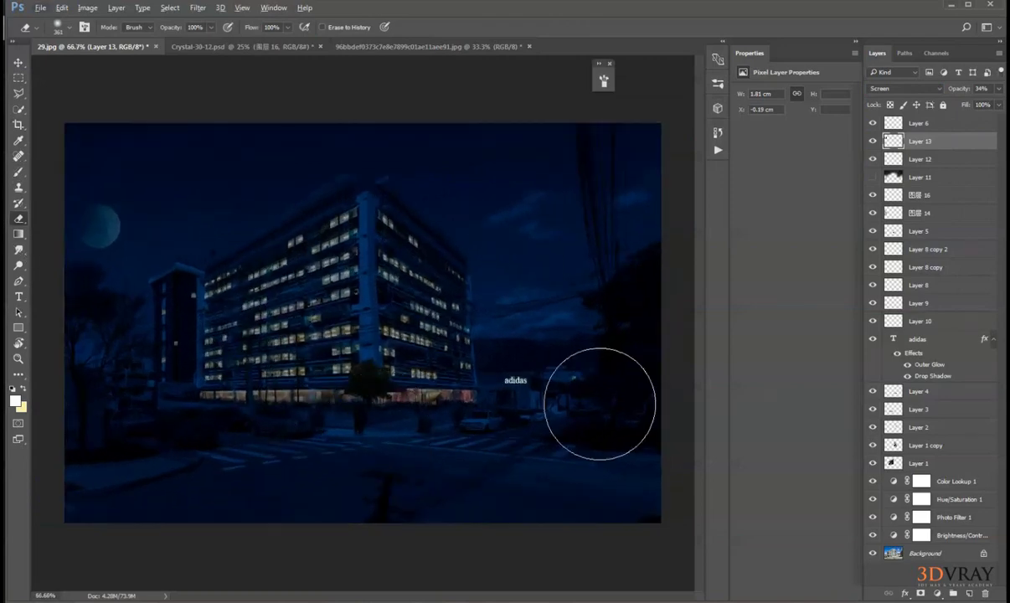
pyautogui.doubleClick(904, 139)
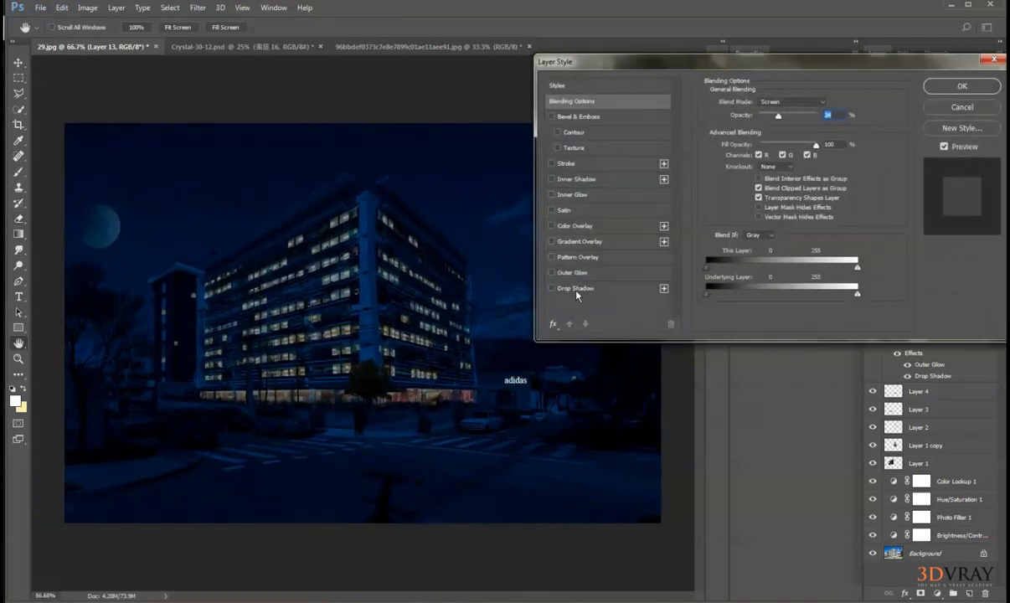
pyautogui.click(575, 274)
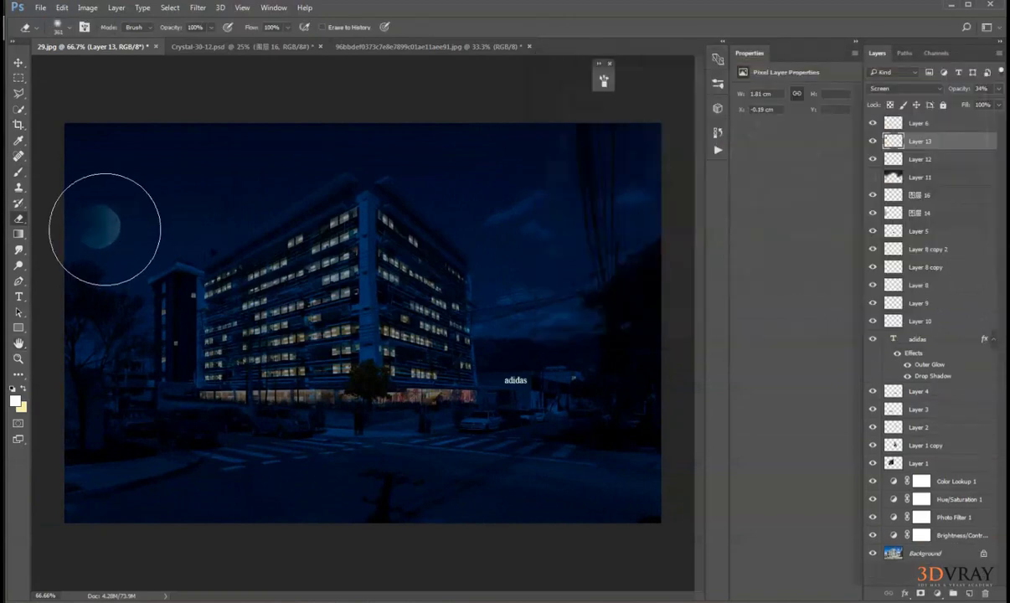
pyautogui.scroll(2, 109, 209)
pyautogui.press('m')
pyautogui.moveTo(125, 147); pyautogui.dragTo(281, 131)
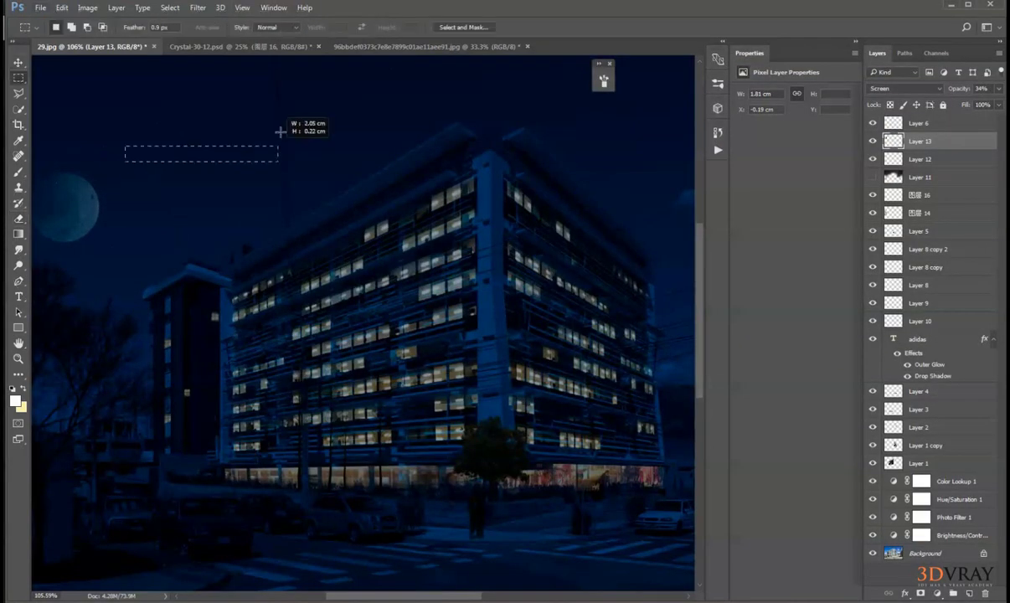
pyautogui.hotkey('ctrl', 'd')
# Move the moon about 1.43 cm right and 0.64 cm up in the sky, and set its layer's blend mode to Normal.
pyautogui.press('v')
pyautogui.moveTo(163, 252); pyautogui.dragTo(244, 216)
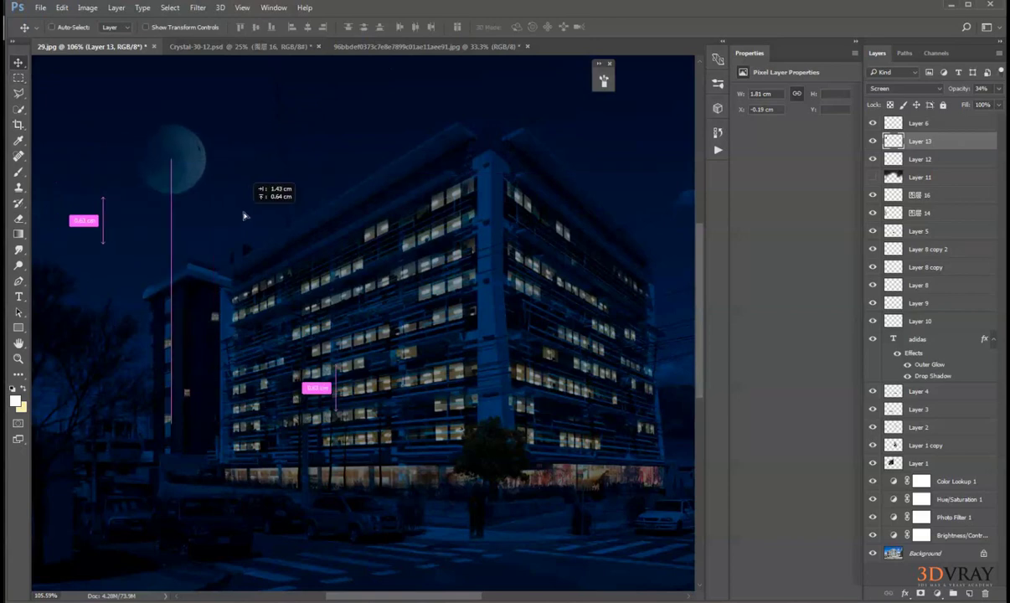
pyautogui.click(901, 88)
pyautogui.click(888, 101)
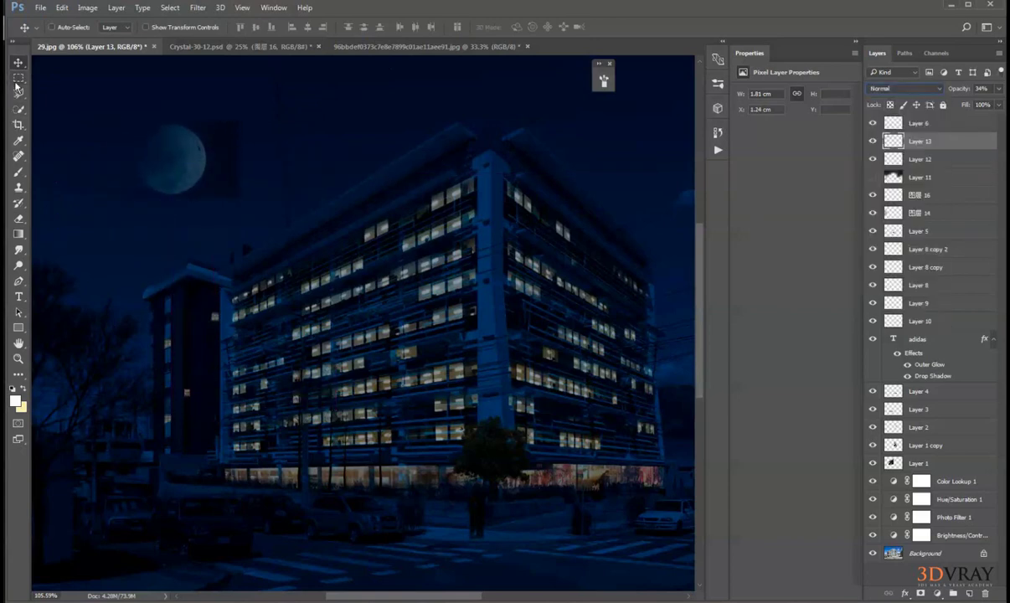
# Select the moon's disc with an elliptical selection and remove the dark surroundings from the moon layer, leaving it about 0.91 cm wide.
pyautogui.moveTo(19, 78); pyautogui.dragTo(35, 93)
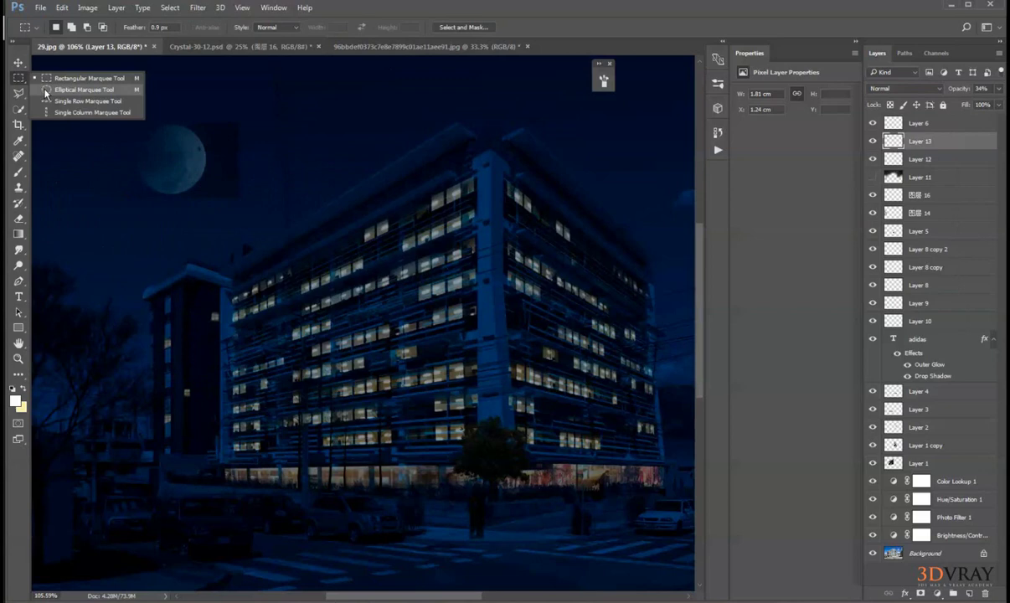
pyautogui.click(45, 93)
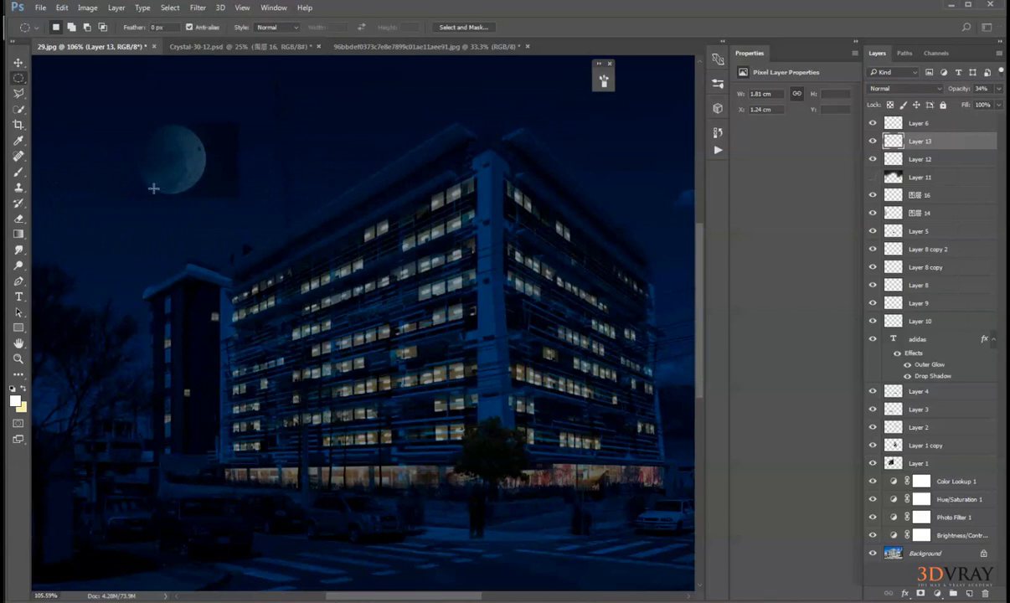
pyautogui.moveTo(153, 188); pyautogui.dragTo(217, 107)
pyautogui.moveTo(199, 163); pyautogui.dragTo(178, 170)
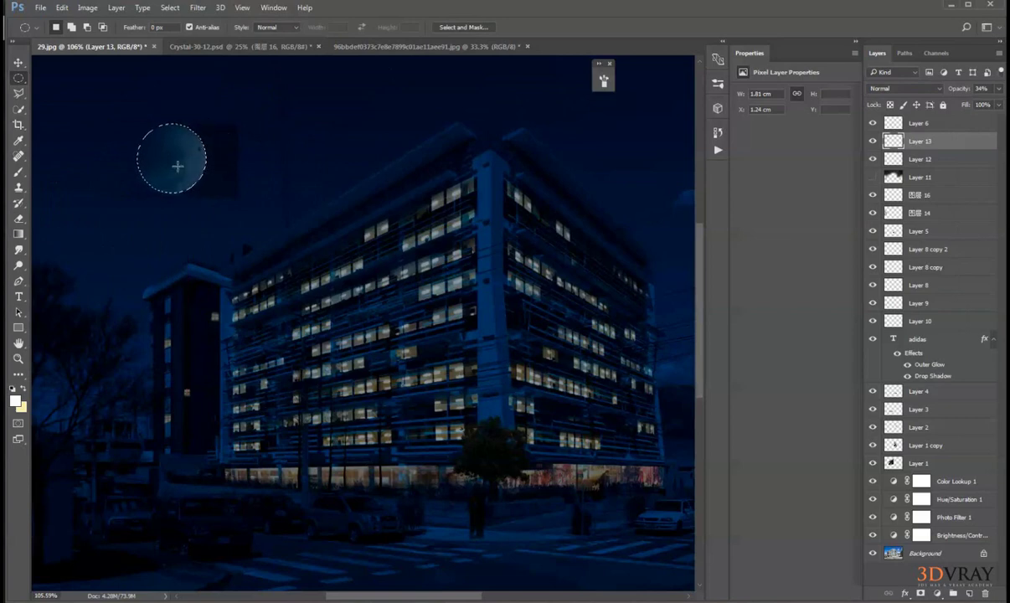
pyautogui.click(354, 137)
# Set the moon layer's opacity to 92%, move the moon toward the photo's left edge and scale it down to about 0.55 cm wide.
pyautogui.moveTo(954, 92); pyautogui.dragTo(992, 86)
pyautogui.click(21, 65)
pyautogui.click(18, 63)
pyautogui.hotkey('ctrl', '-')
pyautogui.hotkey('ctrl', '-')
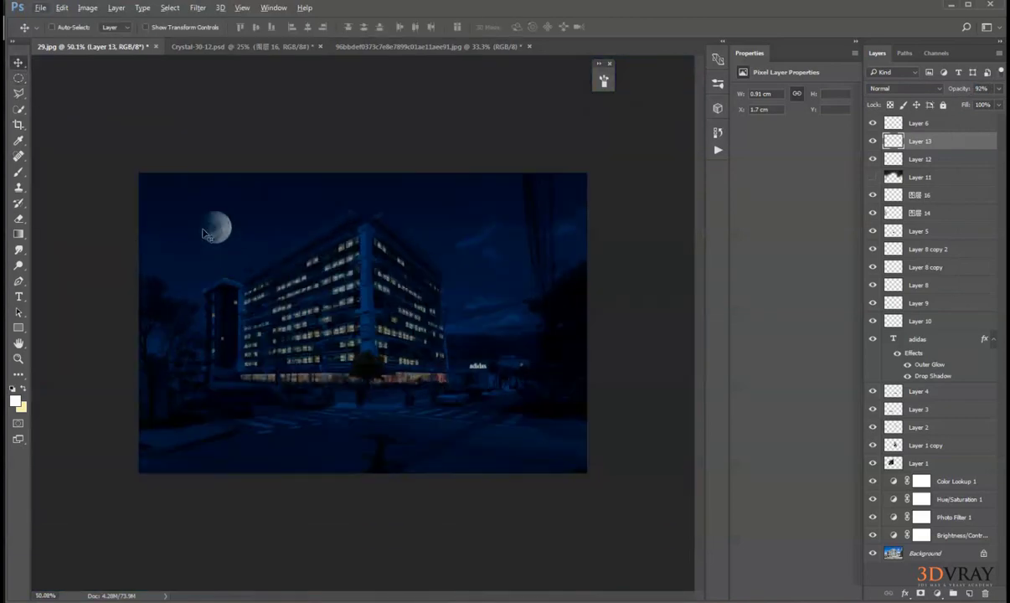
pyautogui.moveTo(216, 220); pyautogui.dragTo(174, 232)
pyautogui.hotkey('ctrl', 't')
pyautogui.press('Return')
# Give the moon layer a faint Outer Glow with 0% spread and 62 px size, and set the layer's opacity to 75%.
pyautogui.doubleClick(888, 141)
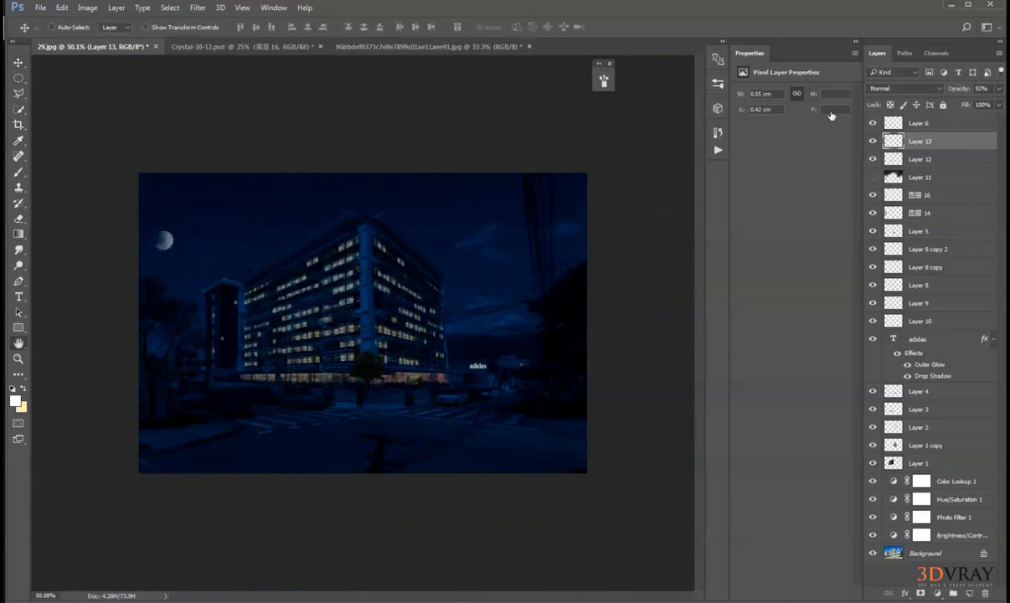
pyautogui.click(573, 273)
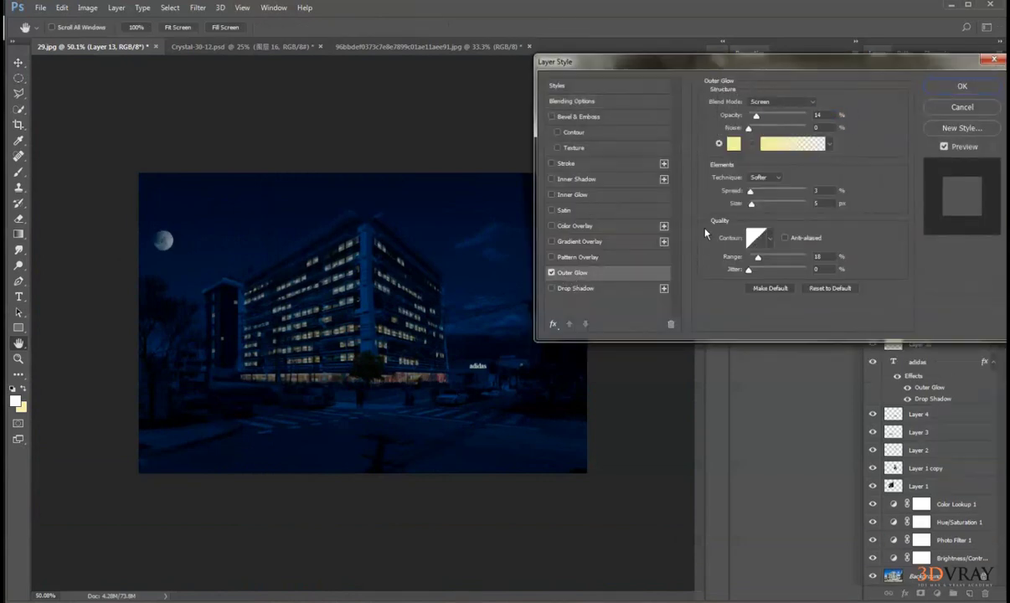
pyautogui.moveTo(765, 123)
pyautogui.mouseDown()
pyautogui.moveTo(810, 123)
pyautogui.moveTo(773, 123)
pyautogui.mouseUp()
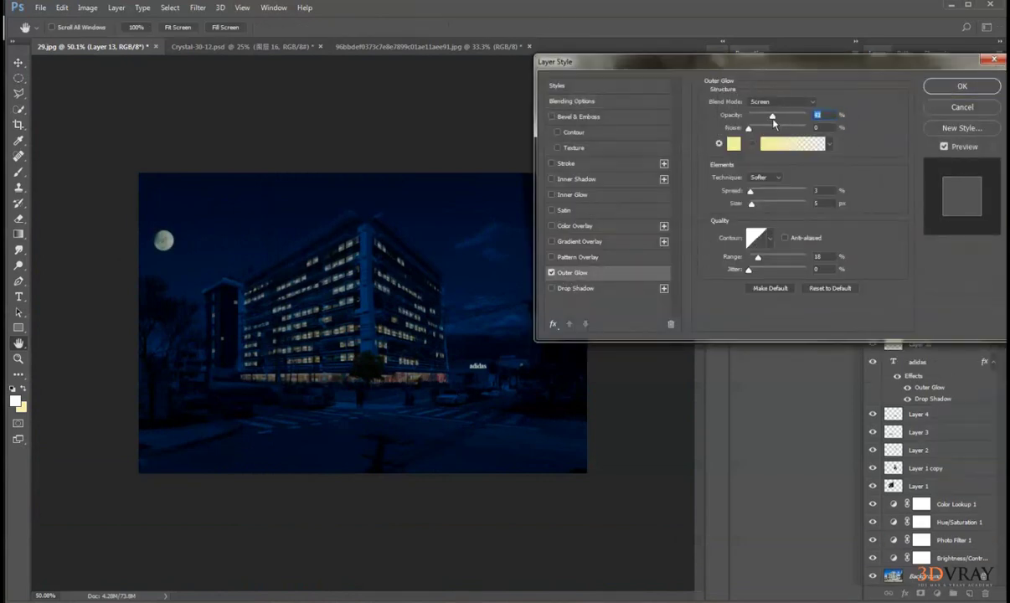
pyautogui.moveTo(752, 194)
pyautogui.mouseDown()
pyautogui.moveTo(804, 194)
pyautogui.moveTo(767, 209)
pyautogui.moveTo(758, 191)
pyautogui.moveTo(745, 190)
pyautogui.mouseUp()
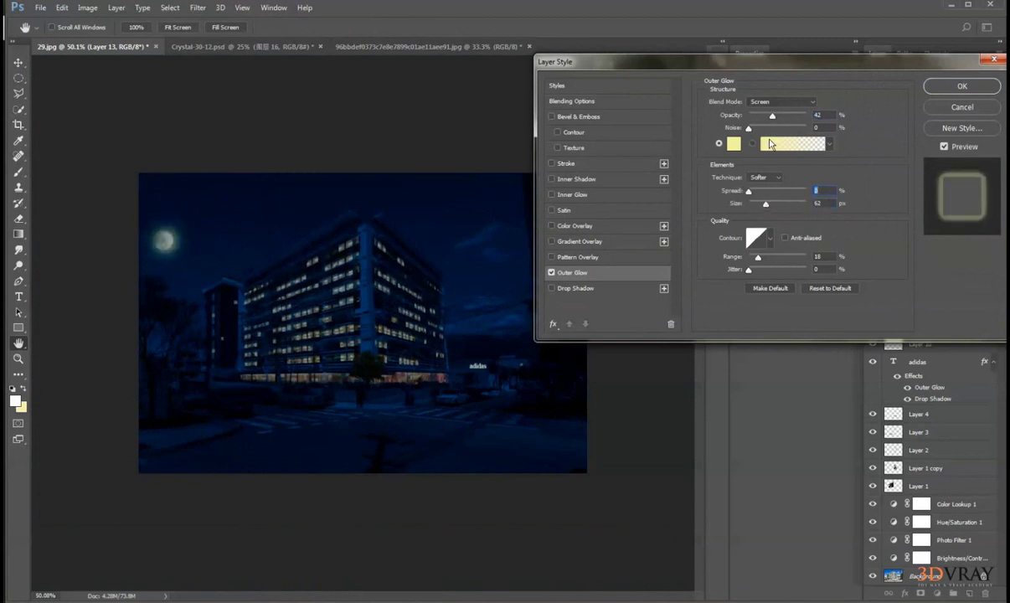
pyautogui.moveTo(771, 119); pyautogui.dragTo(760, 121)
pyautogui.press('Return')
pyautogui.press('v')
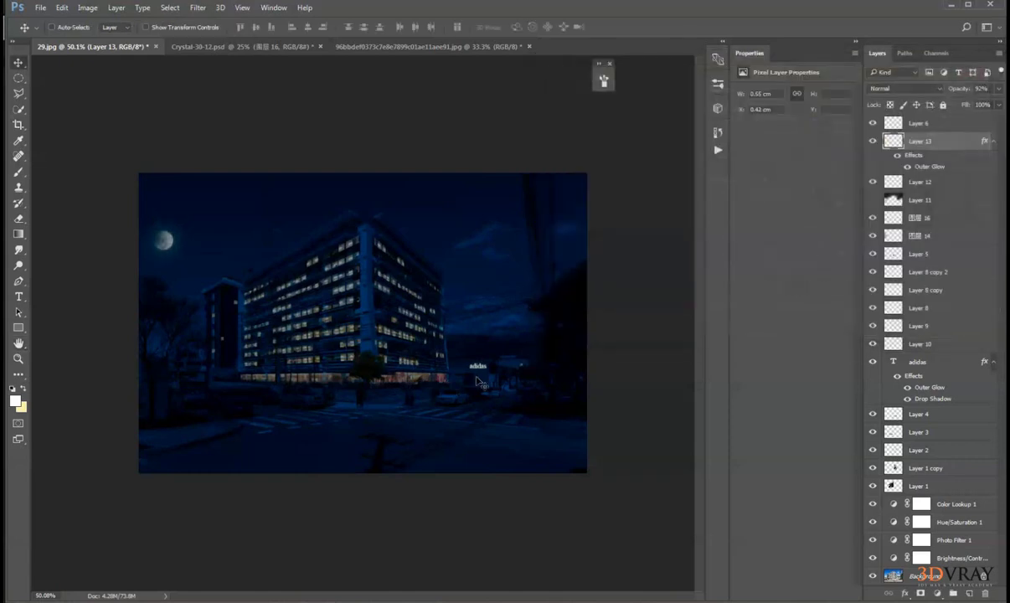
pyautogui.hotkey('ctrl', '+')
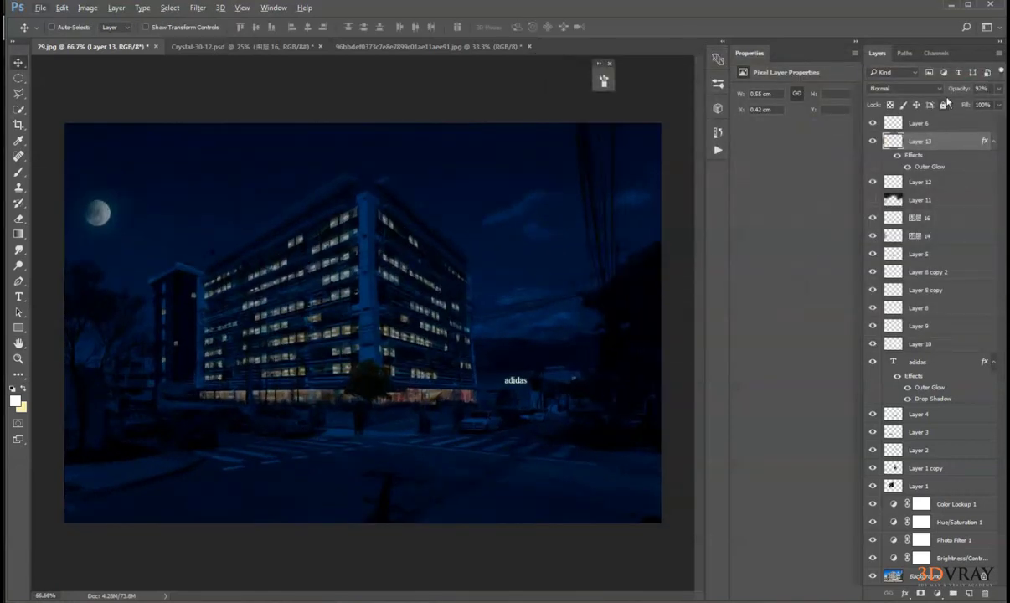
pyautogui.moveTo(943, 93); pyautogui.dragTo(941, 94)
# Load the Cloud Collection-217 brush set and pick a 575 px cloud brush.
pyautogui.click(19, 171)
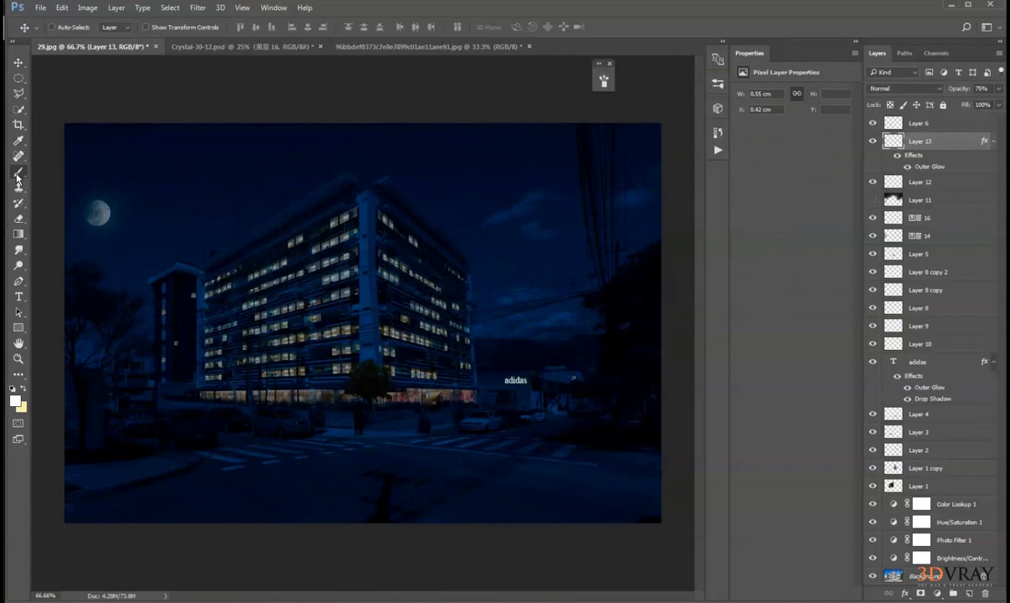
pyautogui.rightClick(273, 215)
pyautogui.click(649, 231)
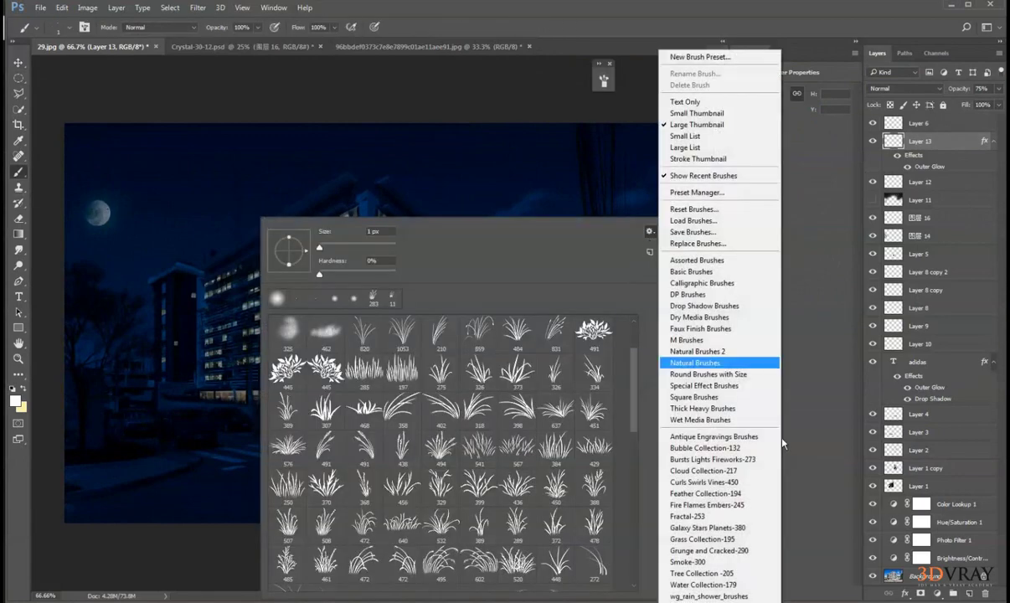
pyautogui.click(724, 472)
pyautogui.press('Return')
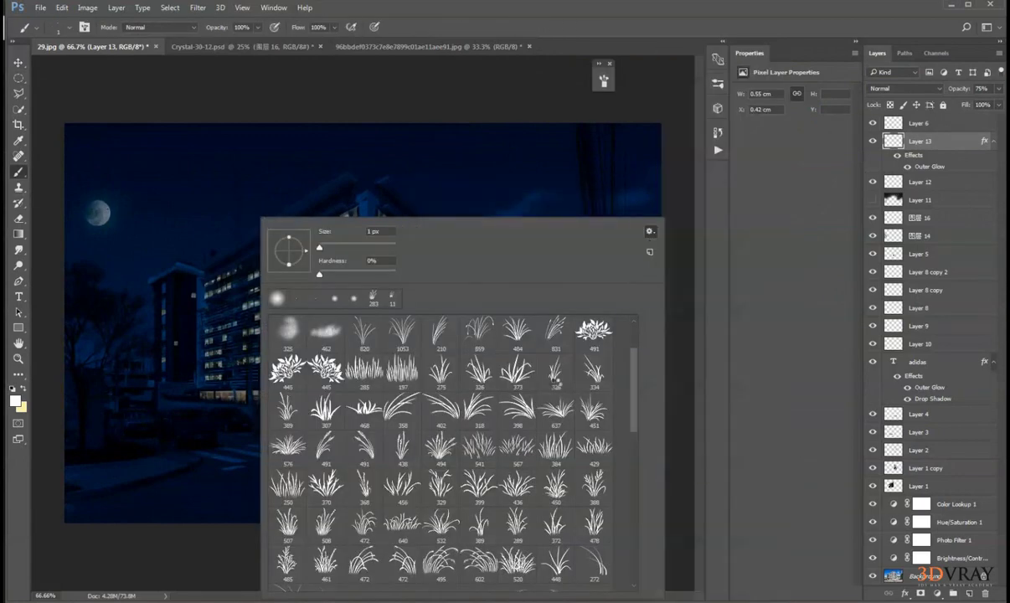
pyautogui.doubleClick(548, 485)
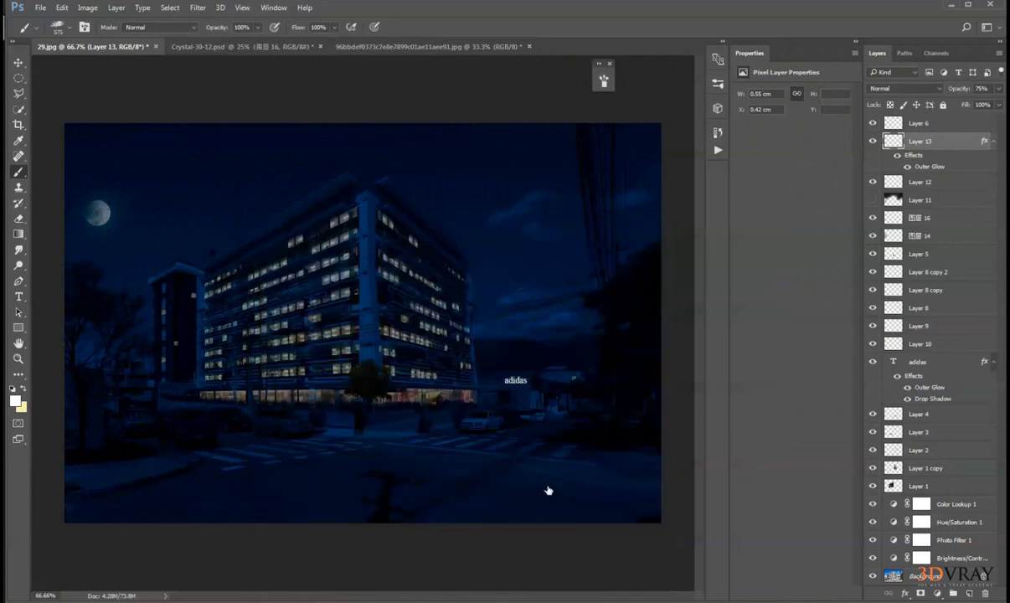
# Stamp a white cloud about 4.2 cm wide over the moon on a new layer above the moon layer.
pyautogui.click(134, 230)
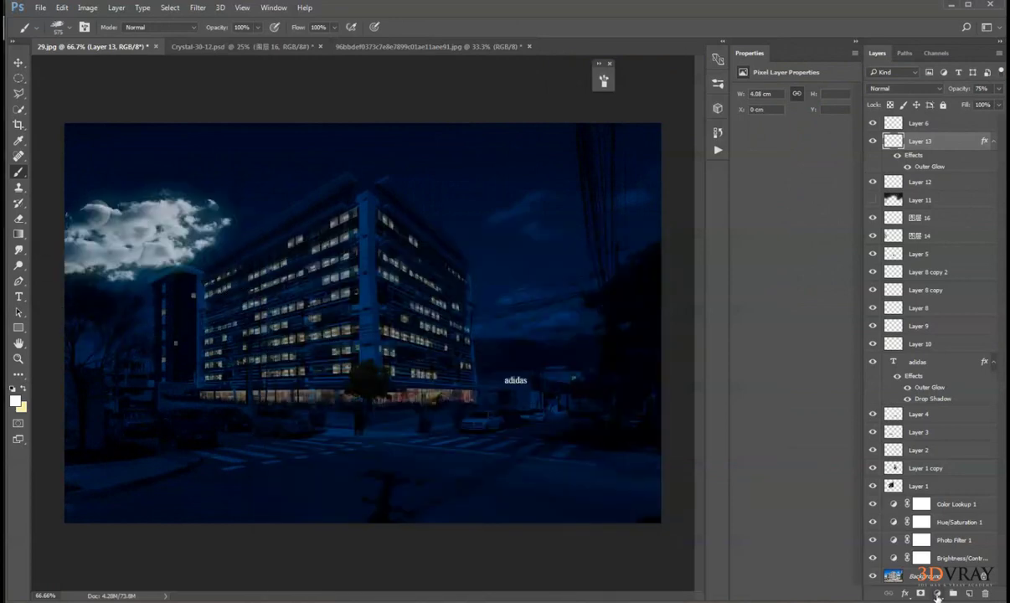
pyautogui.hotkey('ctrl', 'z')
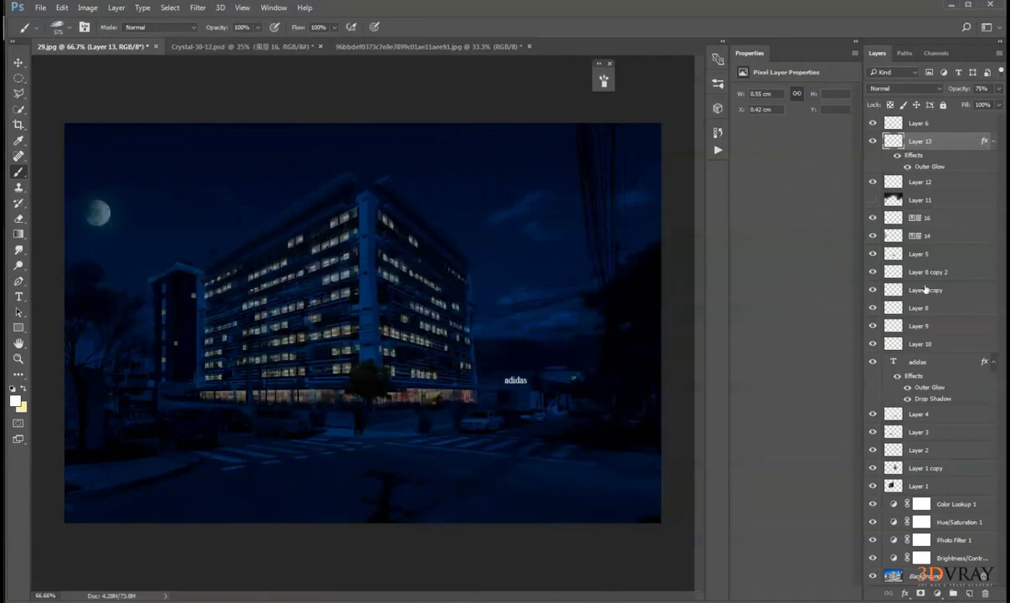
pyautogui.click(970, 593)
pyautogui.click(147, 235)
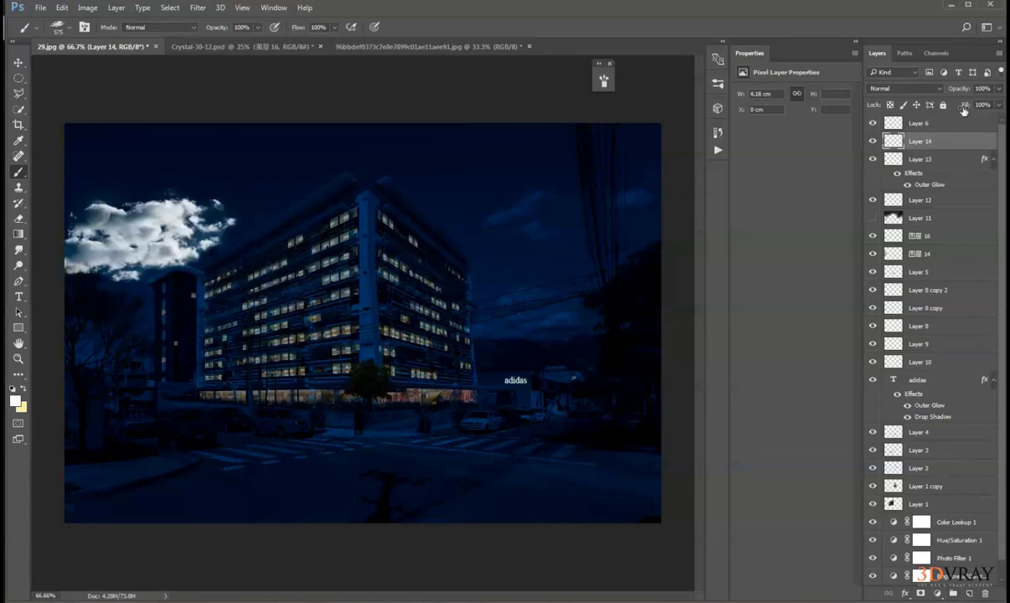
pyautogui.moveTo(957, 92)
pyautogui.mouseDown()
pyautogui.moveTo(851, 90)
pyautogui.moveTo(903, 94)
pyautogui.mouseUp()
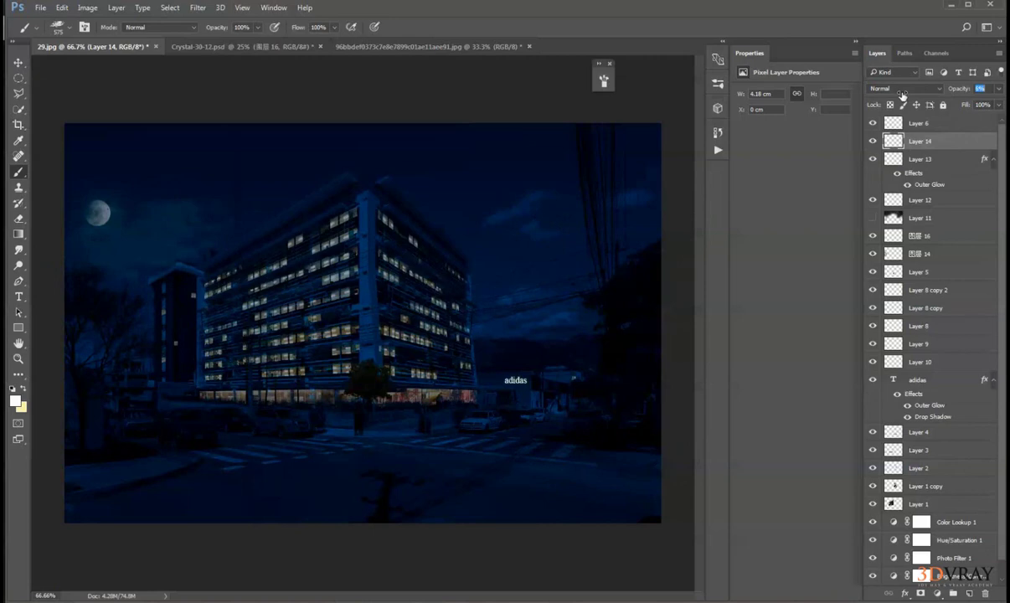
pyautogui.hotkey('ctrl', 'z')
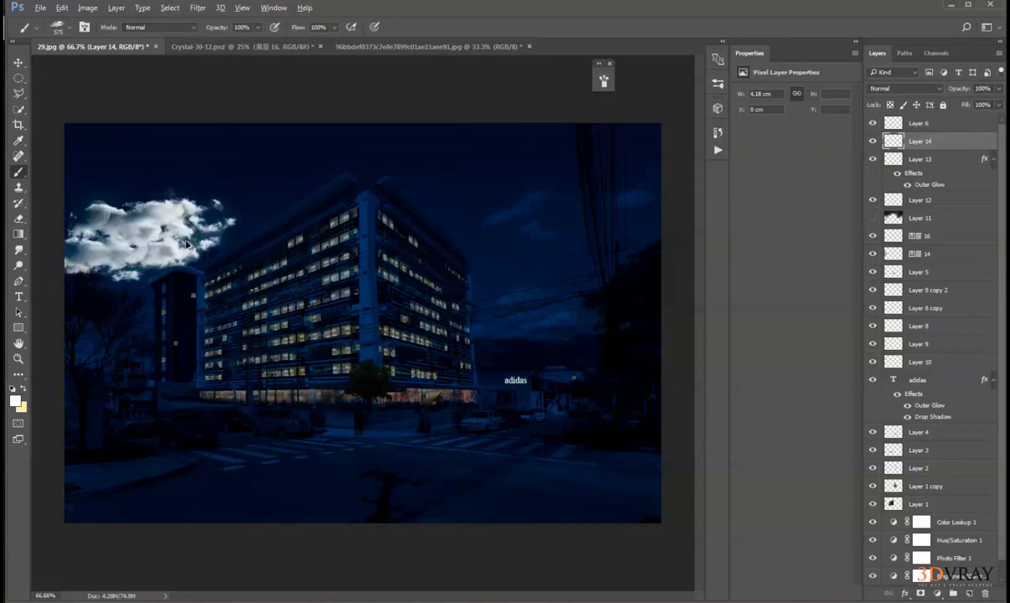
# Scale the stamped cloud down to about 2.73 cm wide and move it partly past the photo's left edge, beside the moon.
pyautogui.hotkey('ctrl', 't')
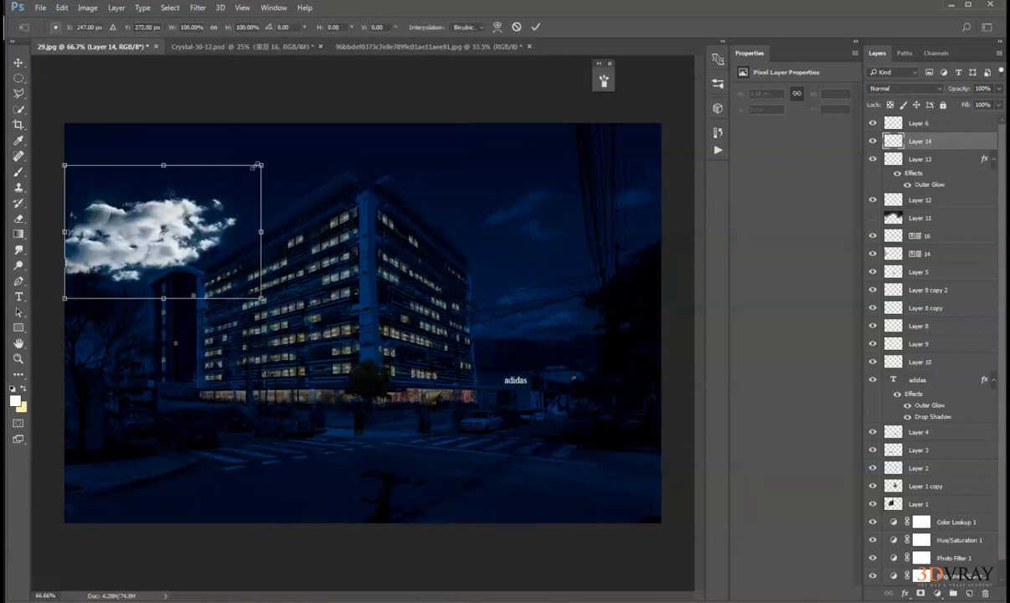
pyautogui.moveTo(255, 165)
pyautogui.mouseDown()
pyautogui.moveTo(251, 143)
pyautogui.moveTo(221, 180)
pyautogui.mouseUp()
pyautogui.press('Return')
pyautogui.press('b')
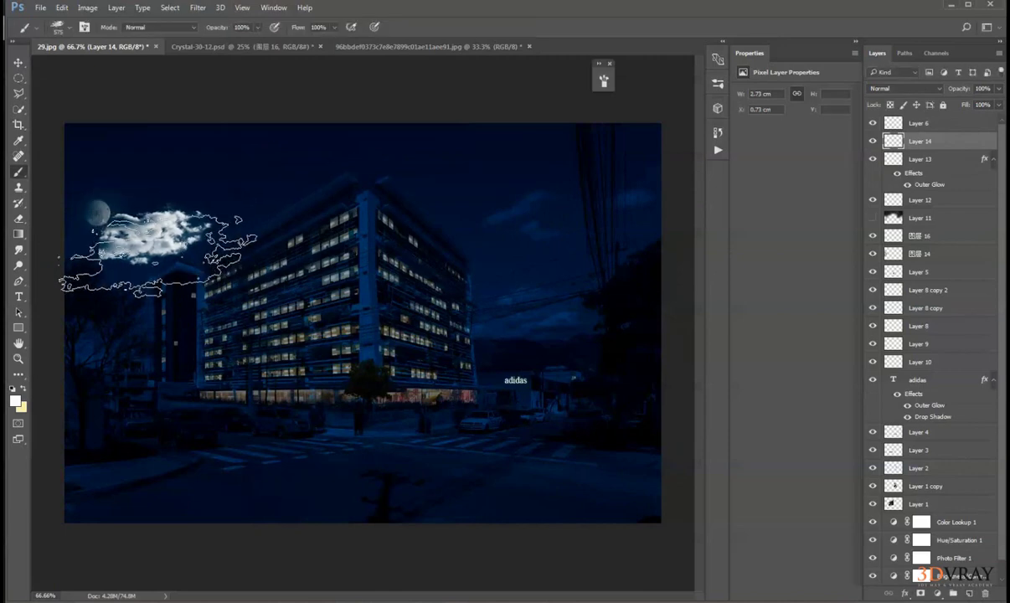
pyautogui.click(18, 62)
pyautogui.moveTo(167, 285); pyautogui.dragTo(84, 281)
# Try the cloud at 5% opacity slightly farther right, and delete the cloud layer.
pyautogui.moveTo(961, 89); pyautogui.dragTo(910, 99)
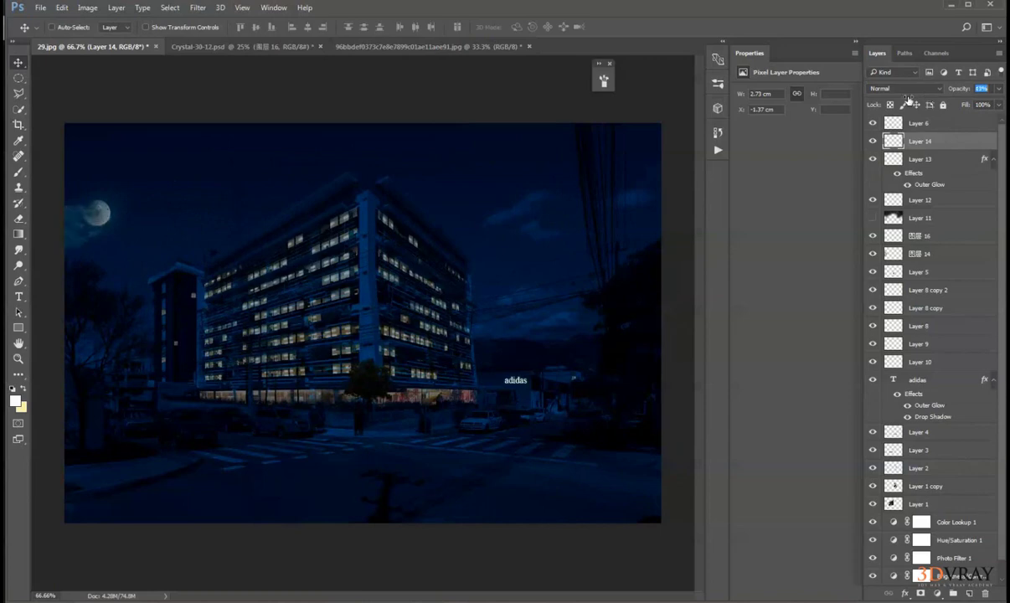
pyautogui.moveTo(94, 251); pyautogui.dragTo(145, 253)
pyautogui.moveTo(243, 177); pyautogui.dragTo(247, 178)
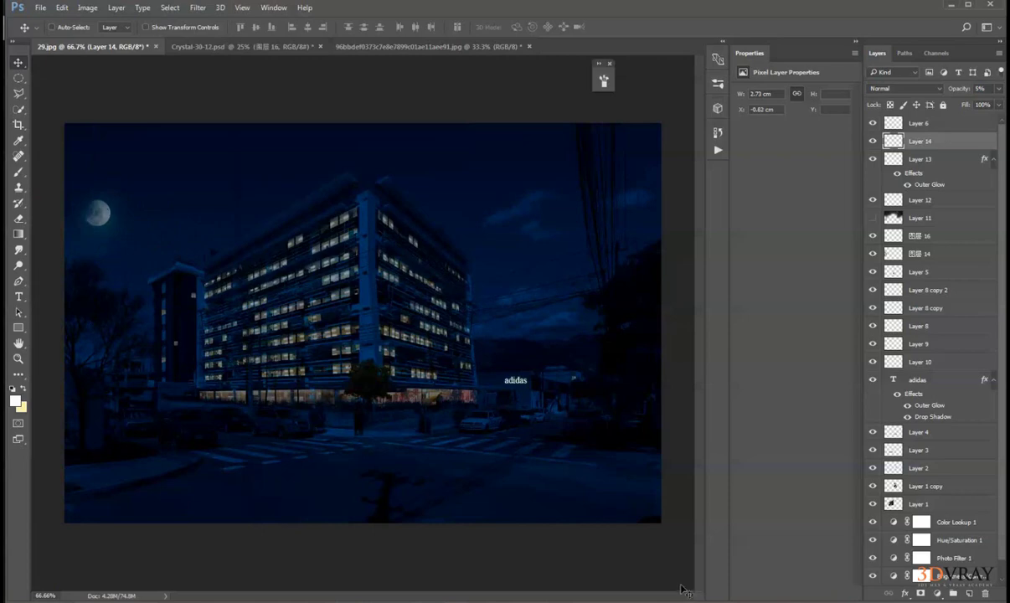
pyautogui.press('Delete')
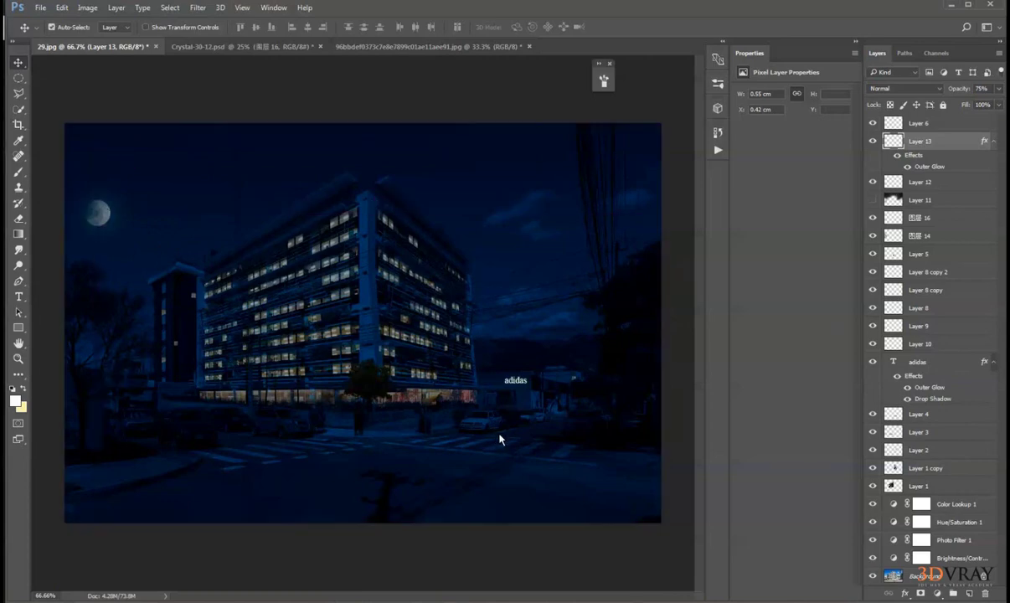
# Browse for an image to open in the light-trail photo folder (خط نوری) within POST PRO\post production on drive E.
pyautogui.hotkey('ctrl', 'o')
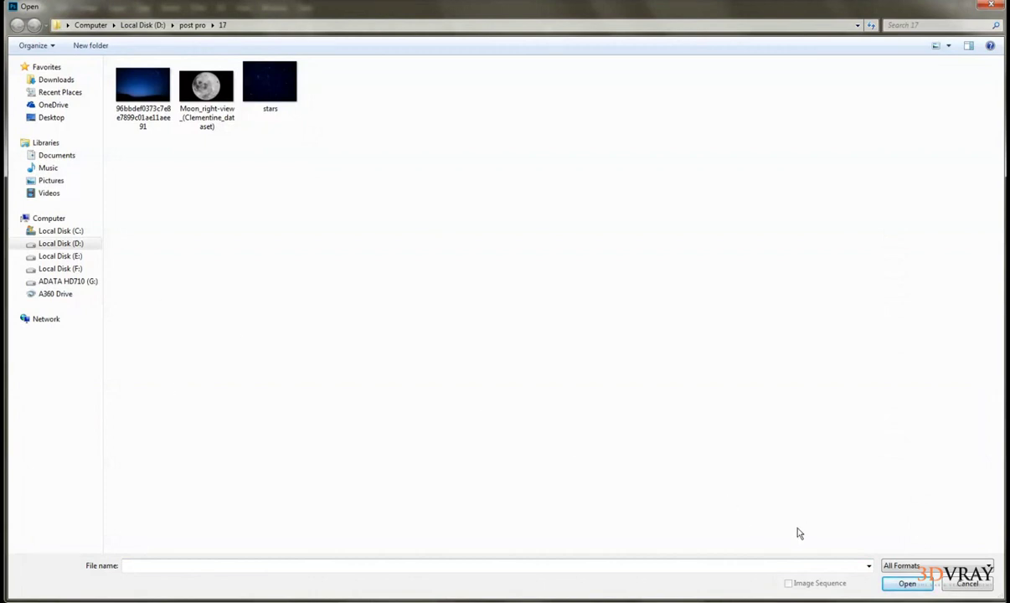
pyautogui.click(79, 244)
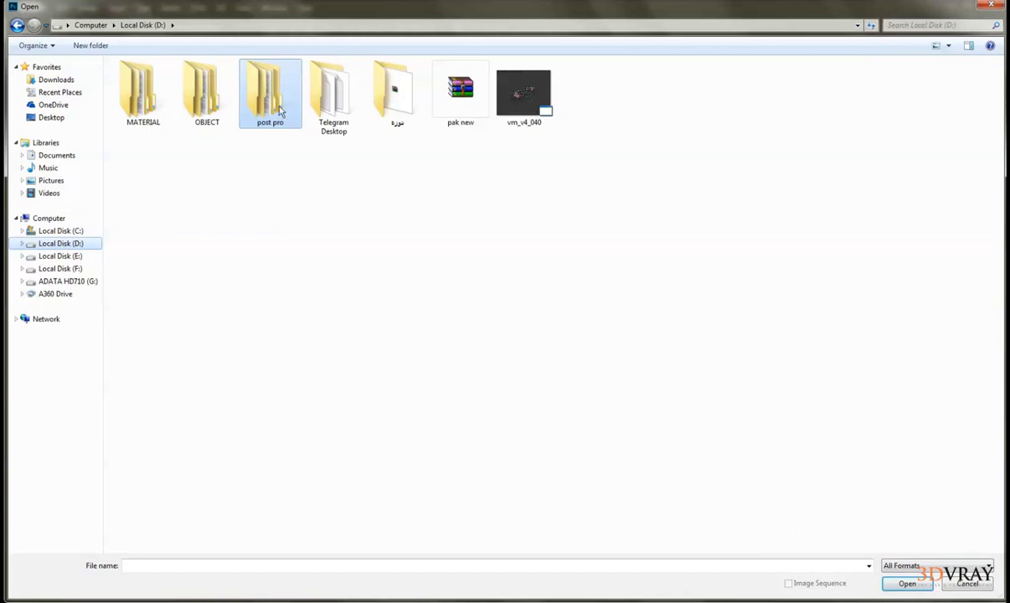
pyautogui.click(61, 256)
pyautogui.doubleClick(152, 136)
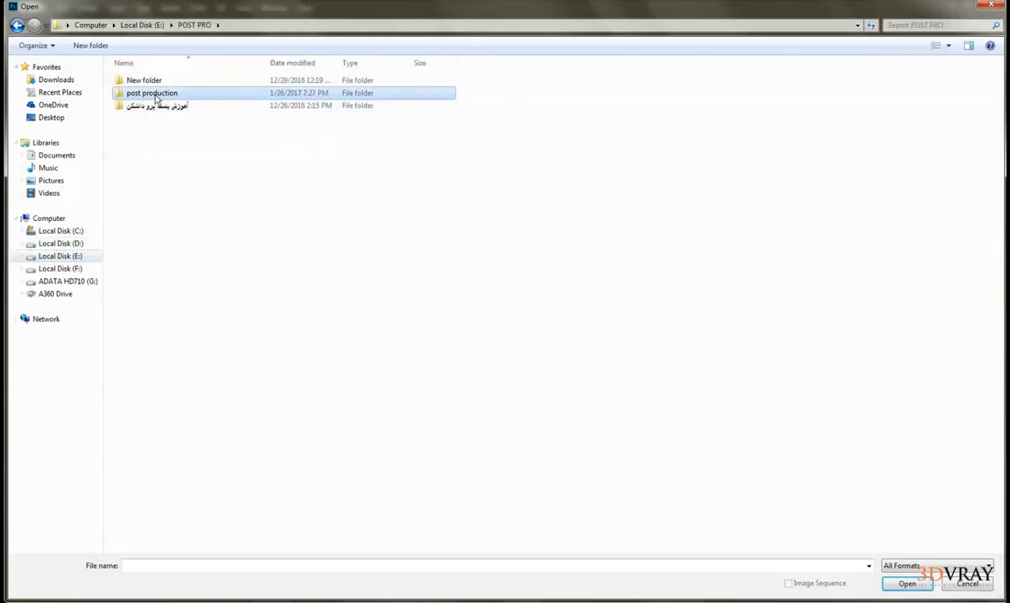
pyautogui.doubleClick(151, 93)
pyautogui.doubleClick(143, 93)
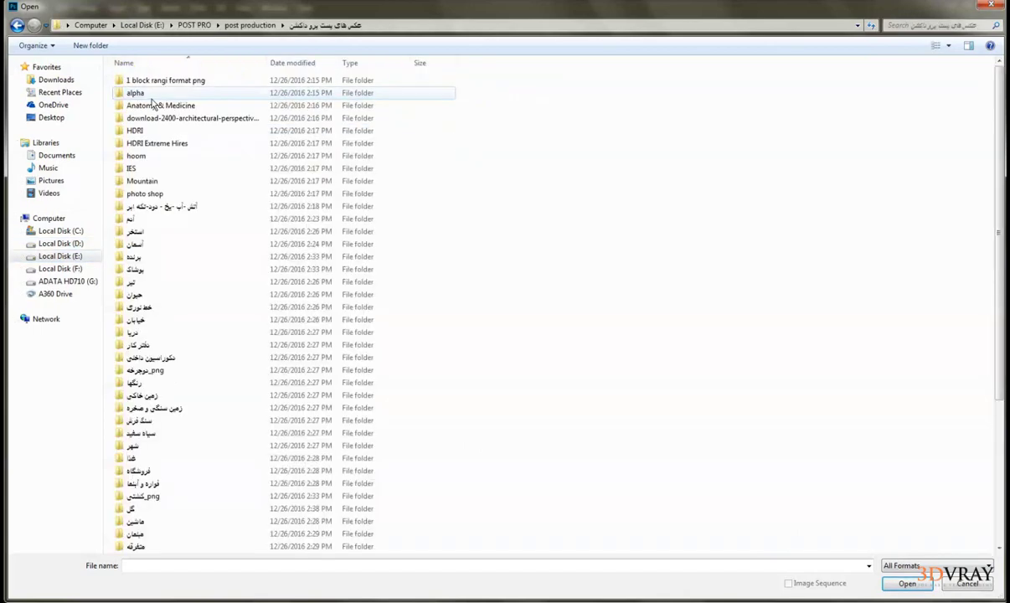
pyautogui.doubleClick(155, 307)
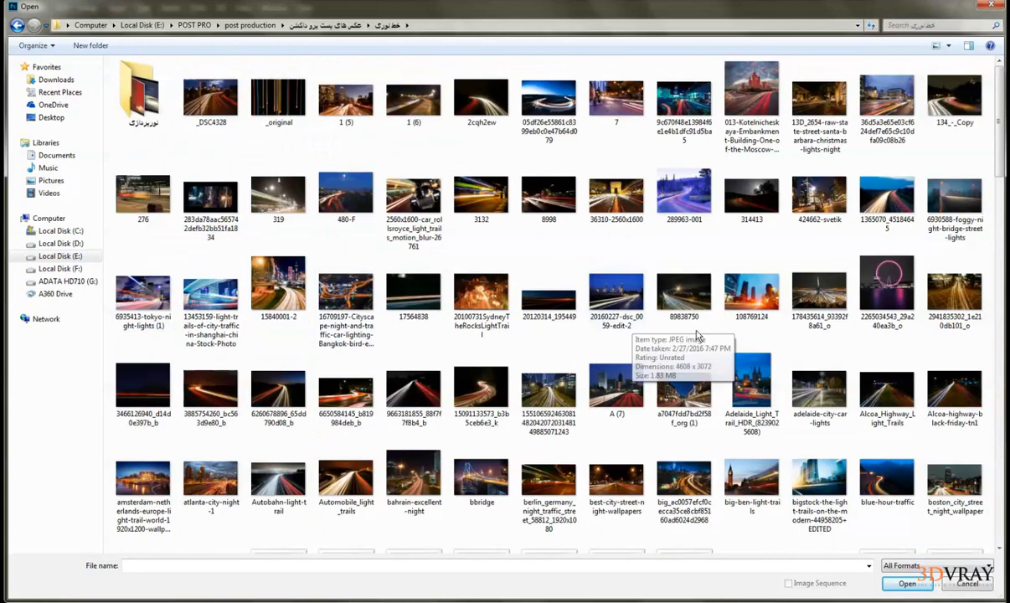
# Open the Fog-Central street-lamp photo from the light-trail folder and return to the 29.jpg document.
pyautogui.scroll(-3, 670, 450)
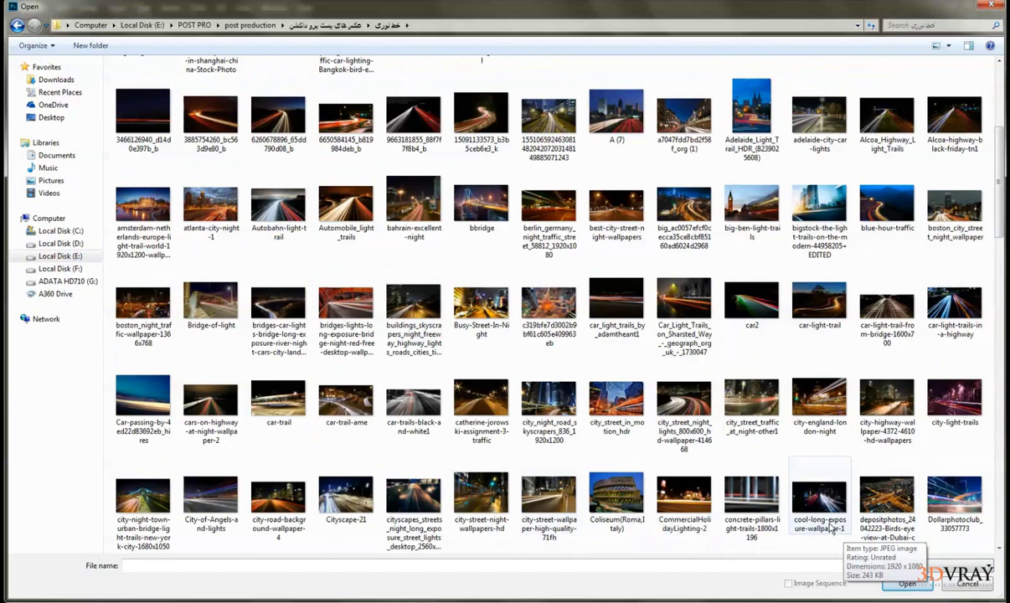
pyautogui.click(557, 499)
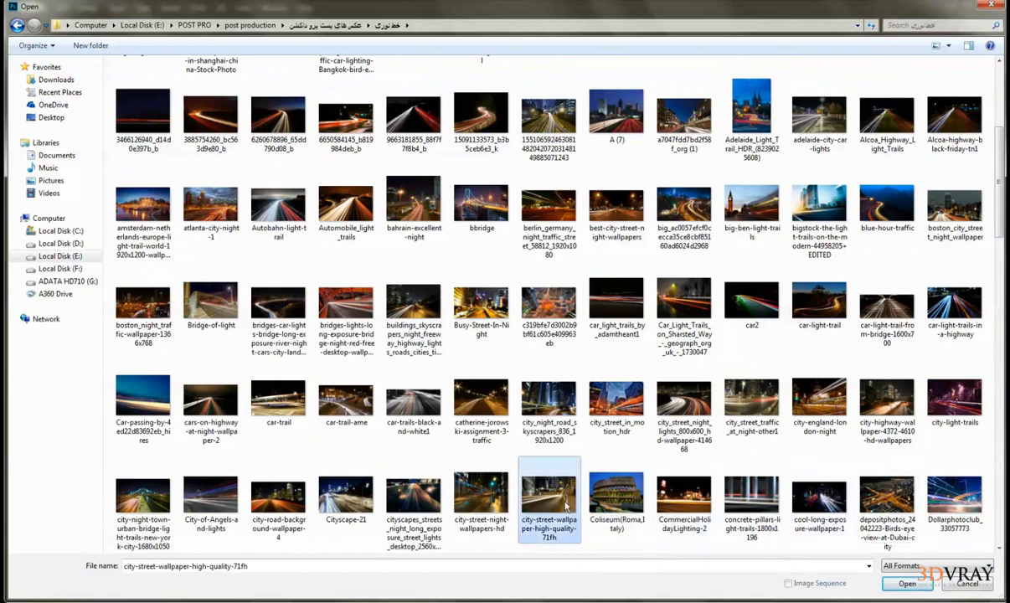
pyautogui.scroll(-6, 467, 494)
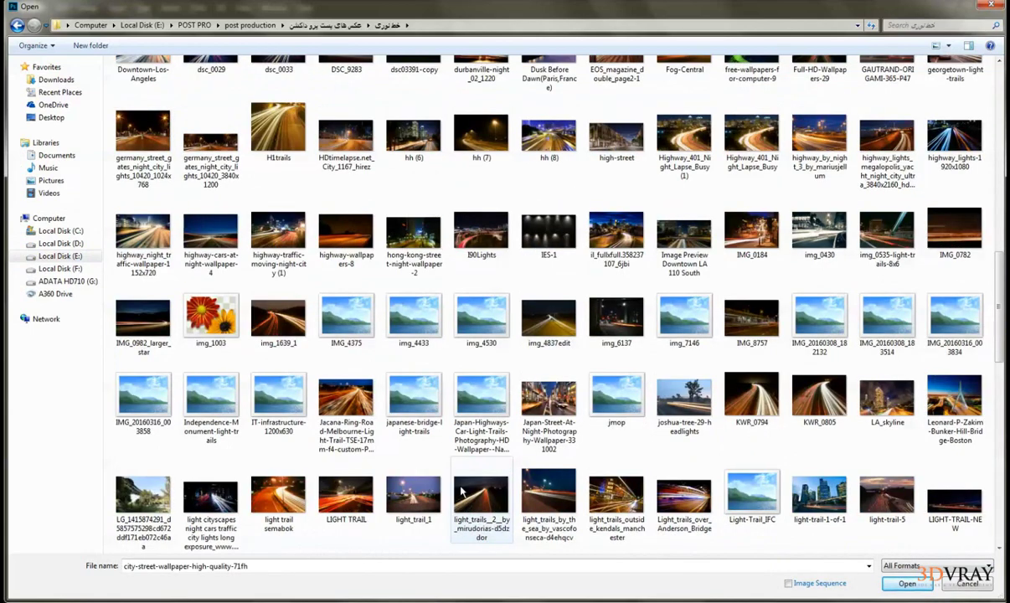
pyautogui.press('f')
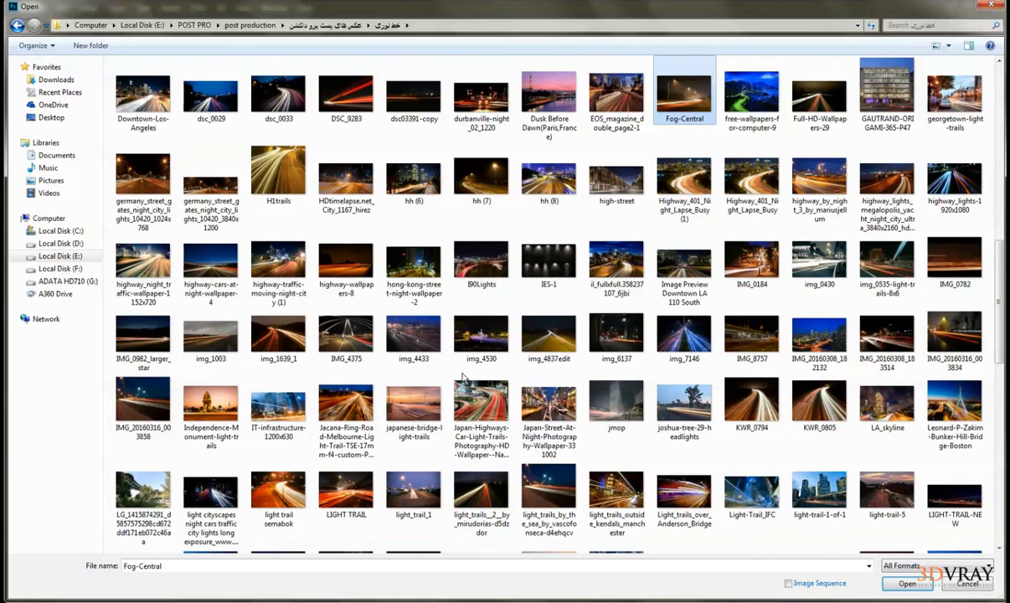
pyautogui.doubleClick(685, 112)
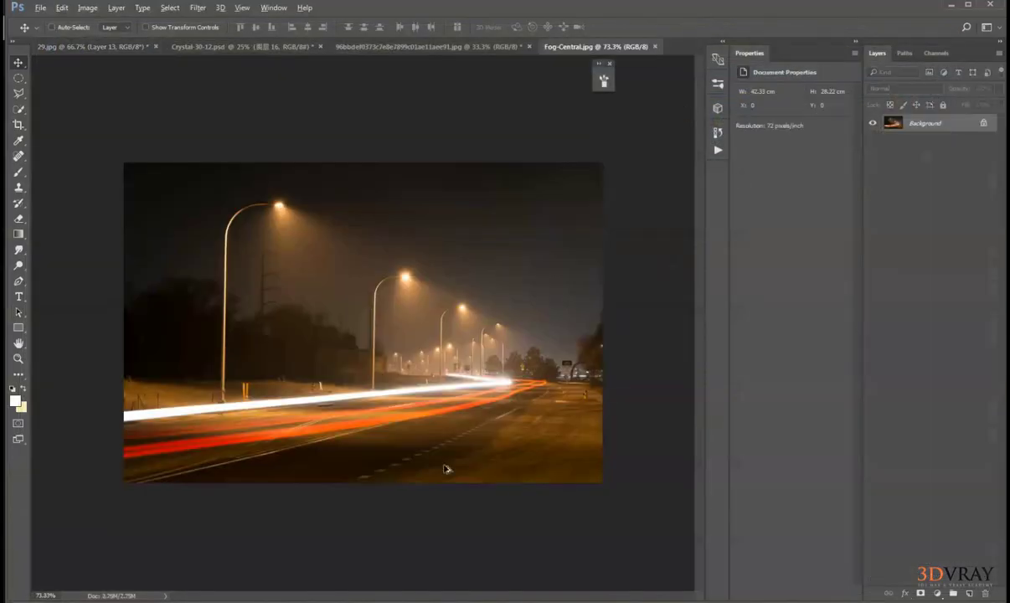
pyautogui.hotkey('ctrl', '0')
pyautogui.hotkey('alt', 'BackSpace')
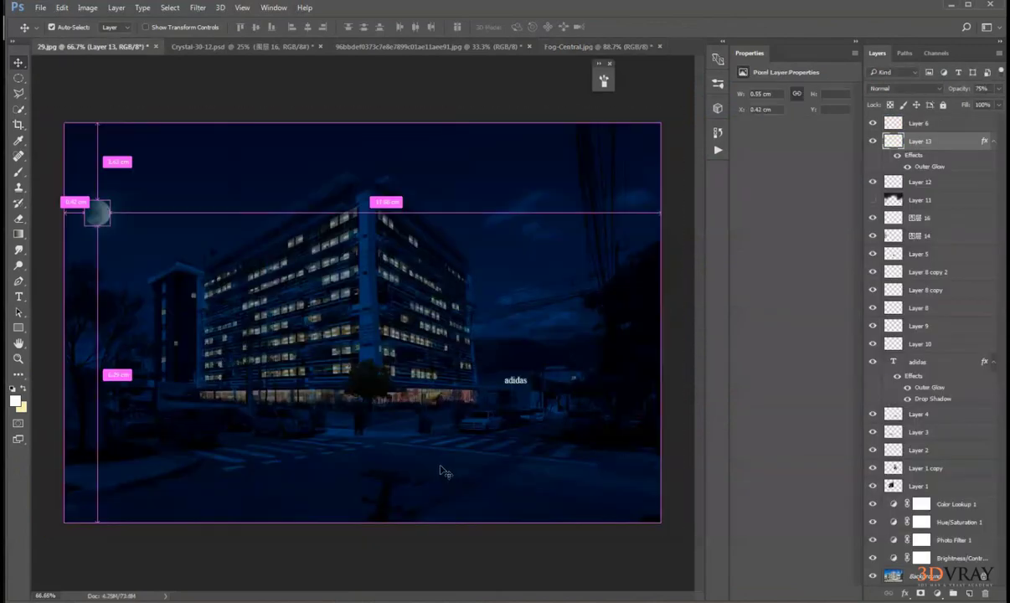
# Paste the street-lamp photo into the building scene, set its blend mode to Screen, and move it over the building's right half.
pyautogui.hotkey('ctrl', 'v')
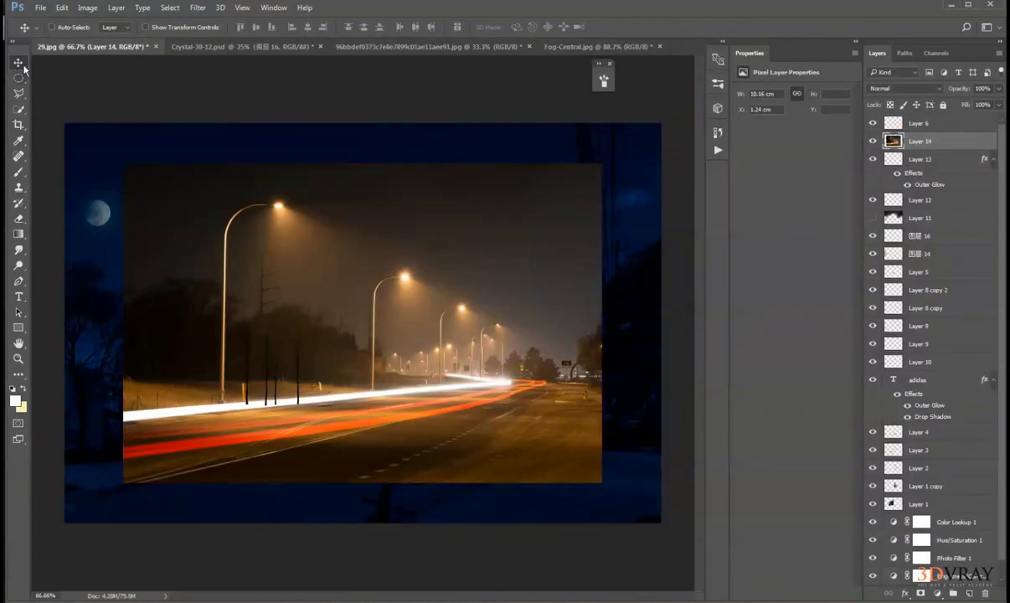
pyautogui.moveTo(237, 297)
pyautogui.mouseDown()
pyautogui.moveTo(243, 348)
pyautogui.moveTo(314, 339)
pyautogui.mouseUp()
pyautogui.click(903, 88)
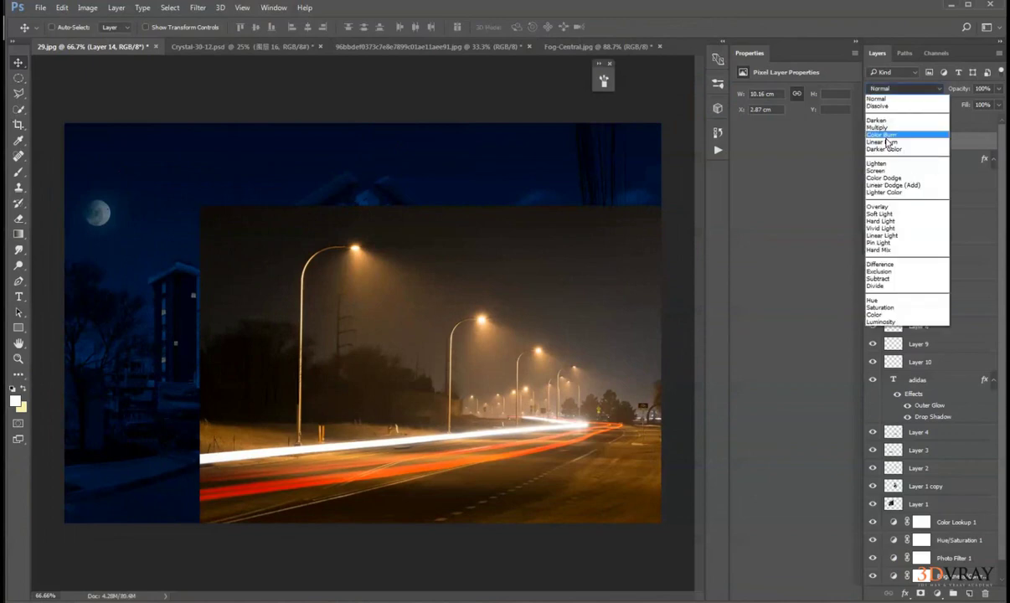
pyautogui.click(880, 165)
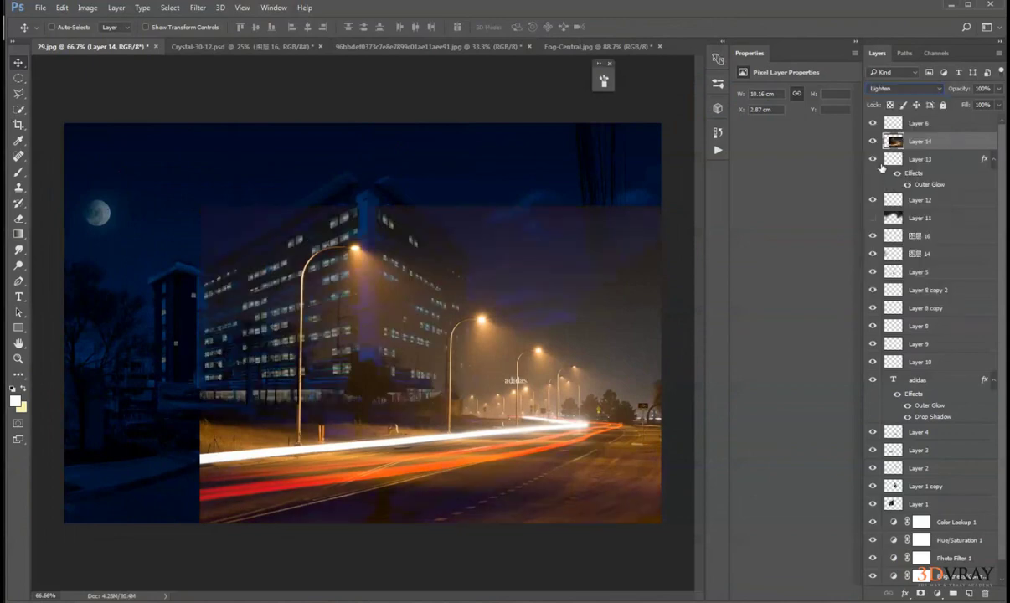
pyautogui.hotkey('shift', '+')
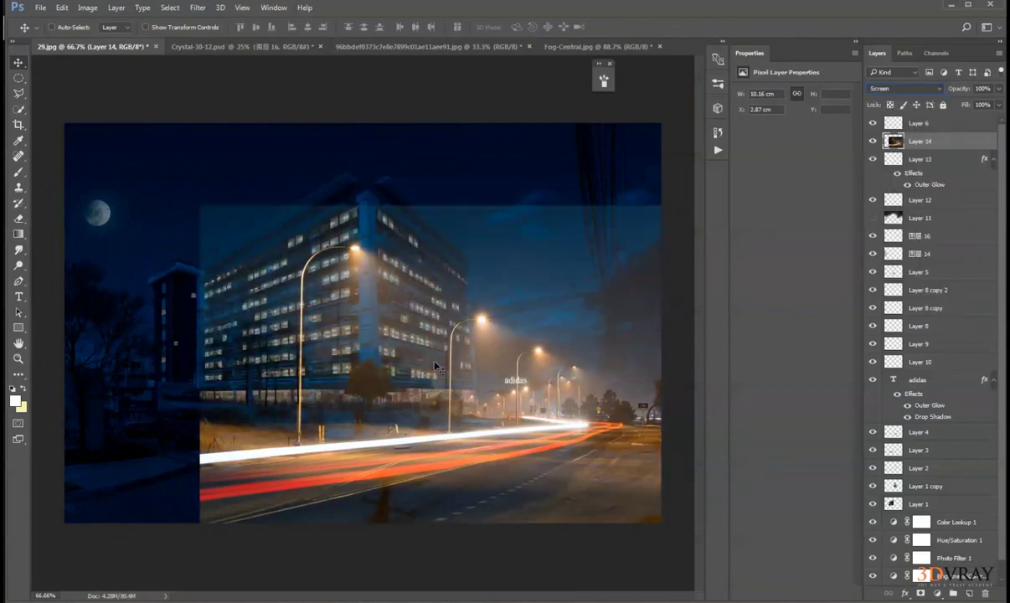
pyautogui.moveTo(465, 456); pyautogui.dragTo(546, 445)
pyautogui.hotkey('ctrl', 't')
pyautogui.moveTo(283, 194); pyautogui.dragTo(399, 275)
pyautogui.press('Escape')
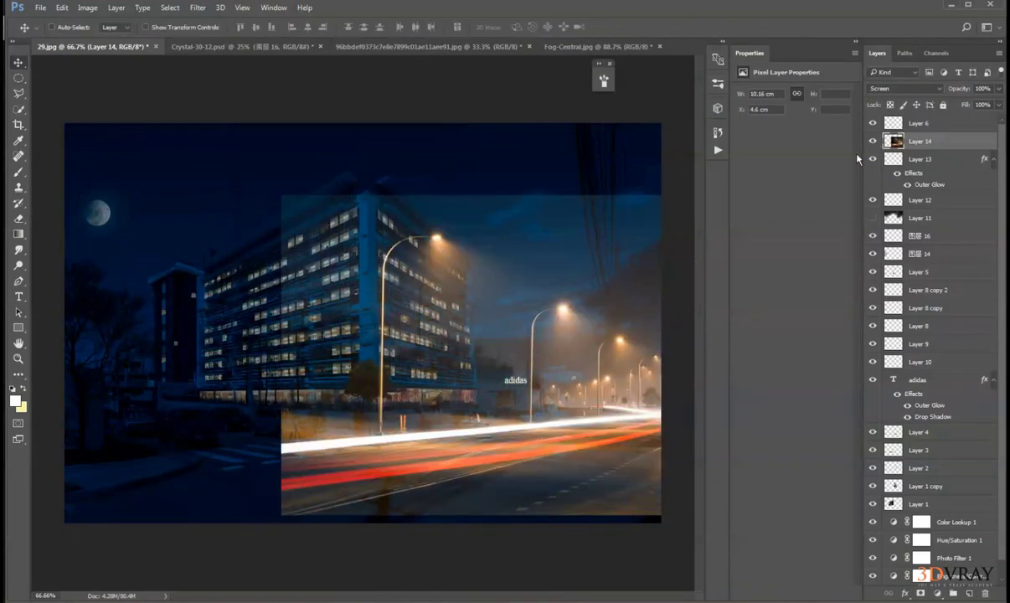
# Duplicate the lamp photo with its original hidden, and fit the copy at 54.5% width and 45% height around the building's lower right corner.
pyautogui.hotkey('ctrl', 'j')
pyautogui.click(873, 141)
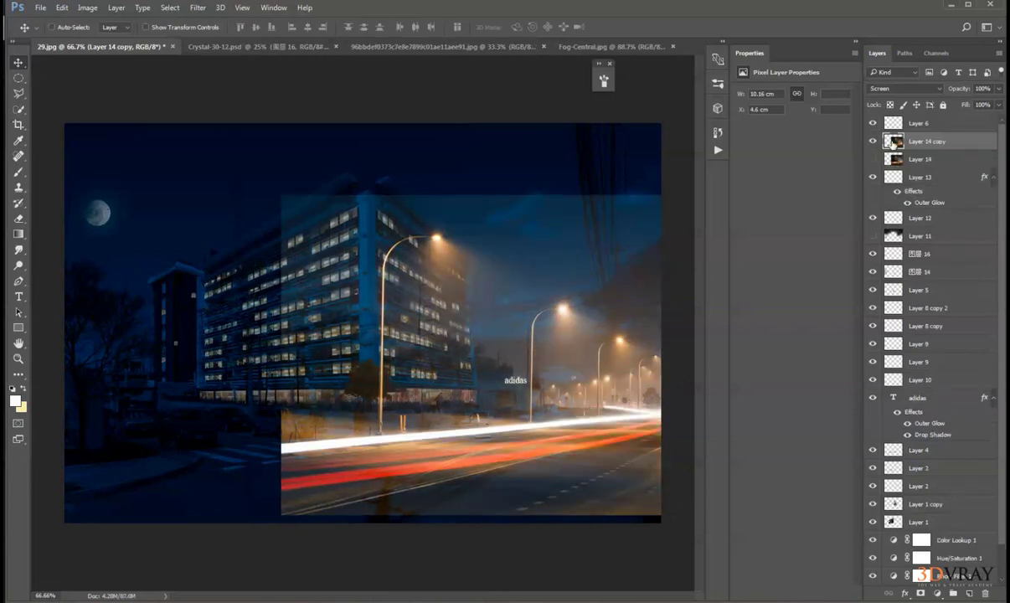
pyautogui.hotkey('ctrl', 't')
pyautogui.moveTo(282, 195); pyautogui.dragTo(444, 305)
pyautogui.moveTo(456, 365); pyautogui.dragTo(342, 334)
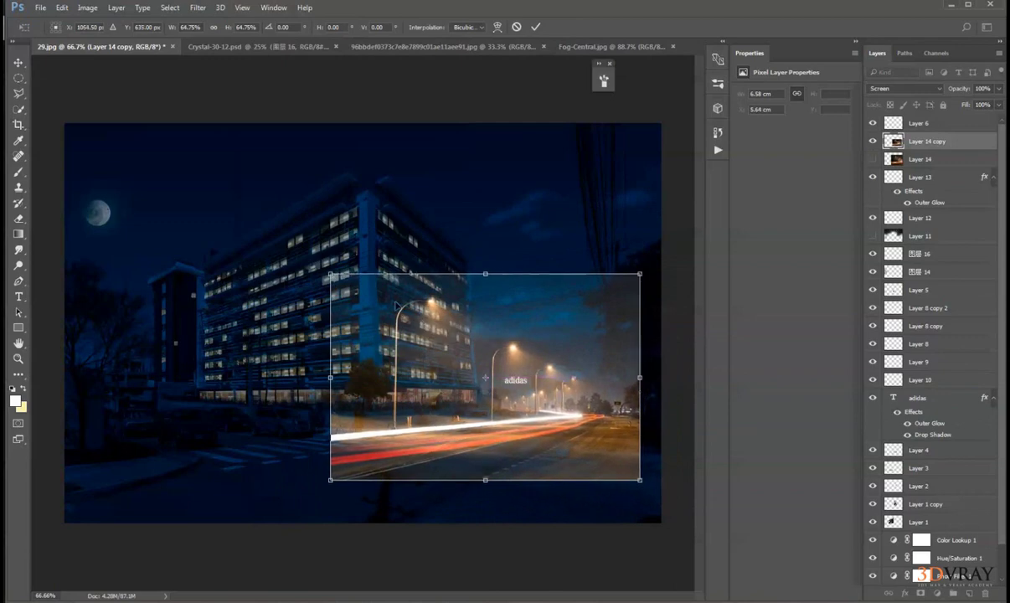
pyautogui.moveTo(332, 274); pyautogui.dragTo(424, 338)
pyautogui.moveTo(493, 391); pyautogui.dragTo(420, 369)
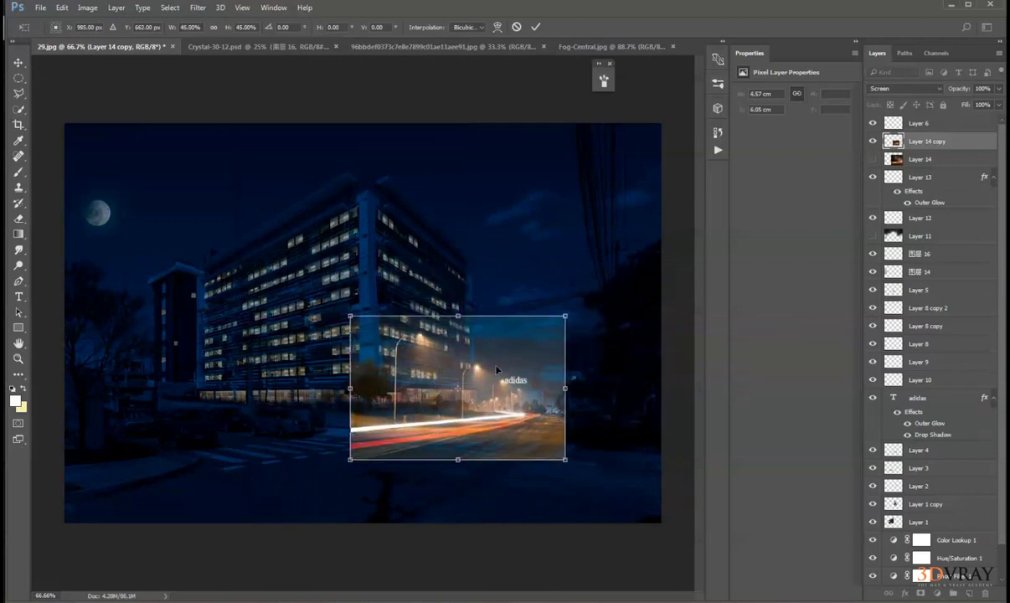
pyautogui.moveTo(565, 389); pyautogui.dragTo(612, 382)
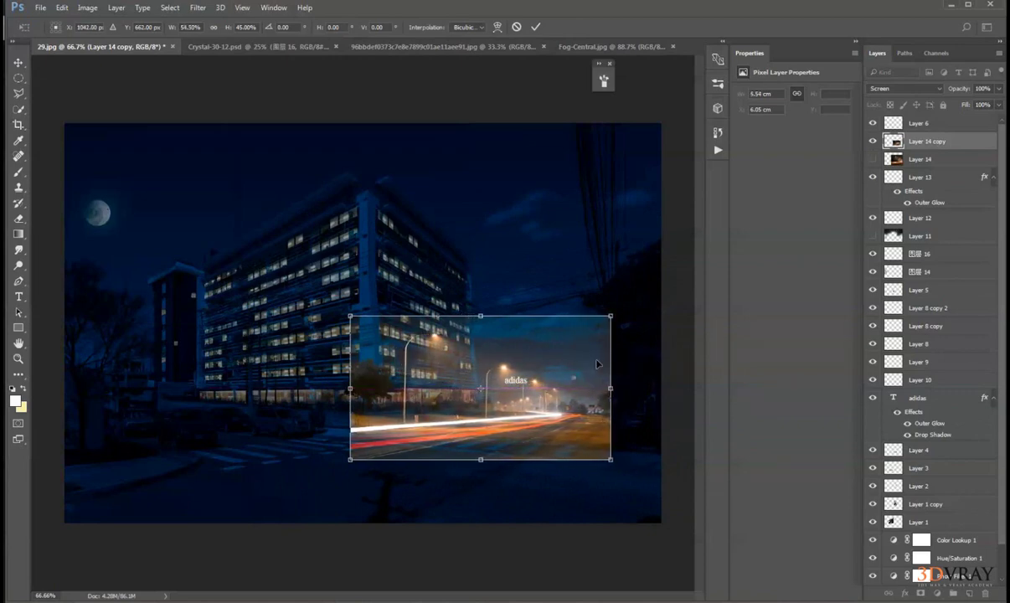
pyautogui.press('Return')
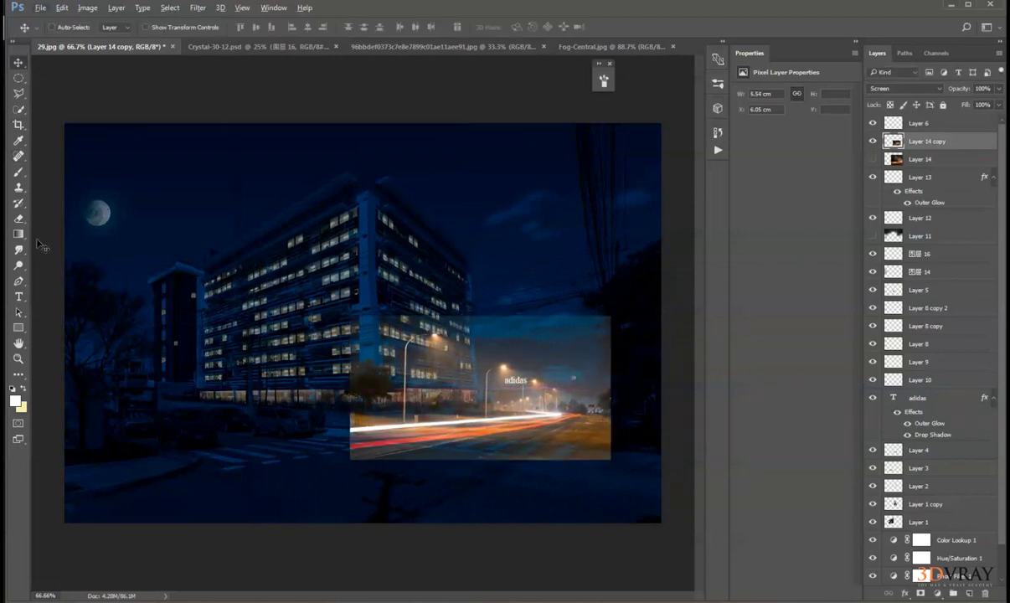
# Darken the scaled lamp photo with Levels by raising the black input level to 41.
pyautogui.click(20, 217)
pyautogui.hotkey('ctrl', 'l')
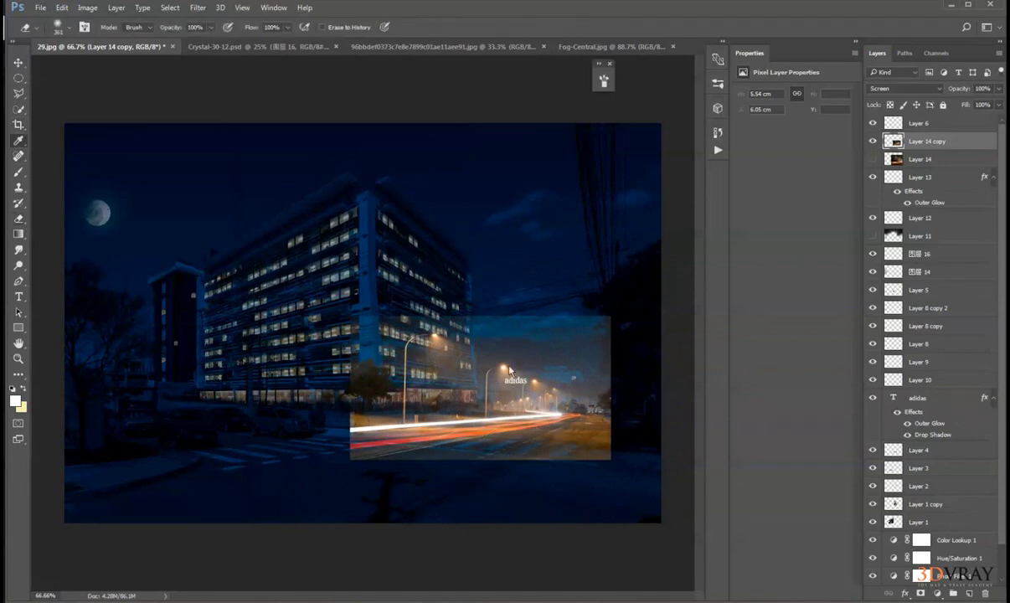
pyautogui.moveTo(116, 176); pyautogui.dragTo(157, 177)
pyautogui.moveTo(150, 190); pyautogui.dragTo(139, 190)
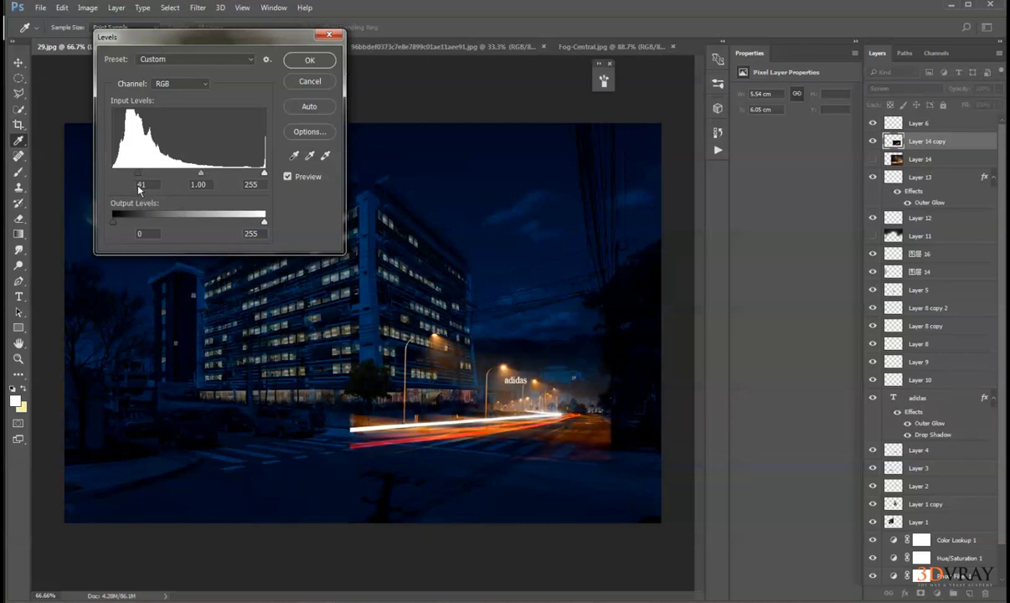
pyautogui.press('Return')
# Erase the light trails, road and right-hand edge of the lamp photo with a soft eraser, starting at 145 px.
pyautogui.press('e')
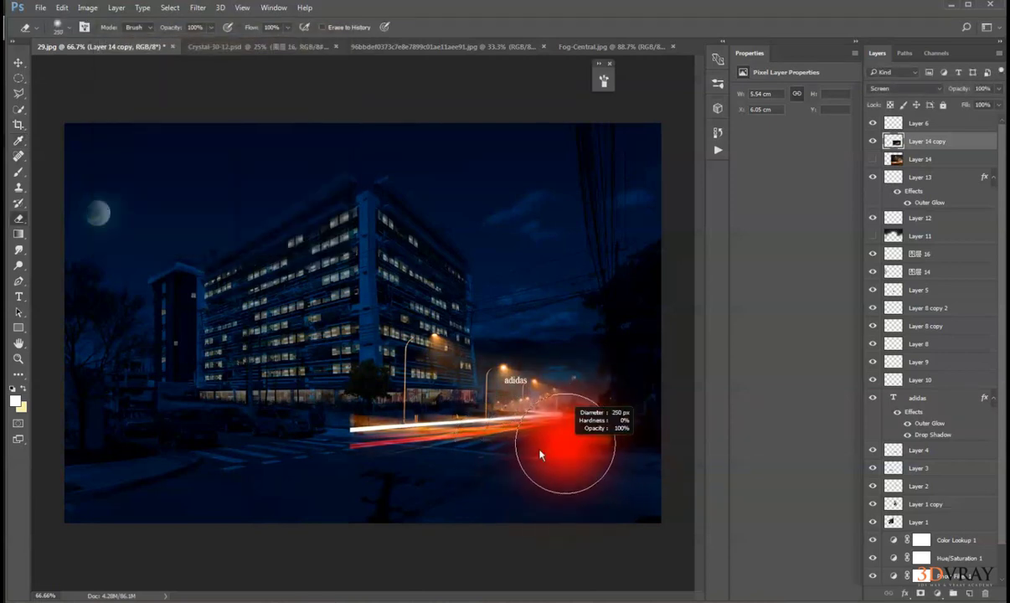
pyautogui.keyDown('alt'); pyautogui.rightClick(531, 426); pyautogui.keyUp('alt')
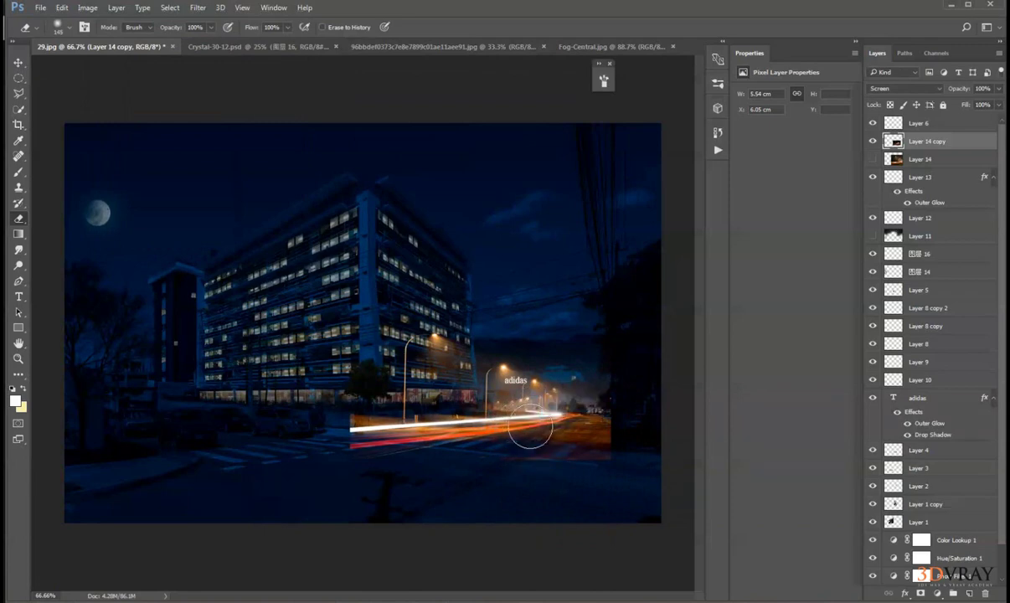
pyautogui.moveTo(531, 427)
pyautogui.mouseDown()
pyautogui.moveTo(476, 450)
pyautogui.moveTo(488, 439)
pyautogui.moveTo(298, 458)
pyautogui.moveTo(460, 443)
pyautogui.moveTo(344, 464)
pyautogui.moveTo(406, 459)
pyautogui.moveTo(345, 430)
pyautogui.moveTo(357, 415)
pyautogui.moveTo(297, 428)
pyautogui.moveTo(519, 434)
pyautogui.moveTo(309, 449)
pyautogui.moveTo(563, 446)
pyautogui.moveTo(539, 445)
pyautogui.moveTo(625, 415)
pyautogui.moveTo(490, 471)
pyautogui.moveTo(621, 428)
pyautogui.moveTo(455, 469)
pyautogui.moveTo(583, 436)
pyautogui.moveTo(485, 451)
pyautogui.moveTo(616, 382)
pyautogui.mouseUp()
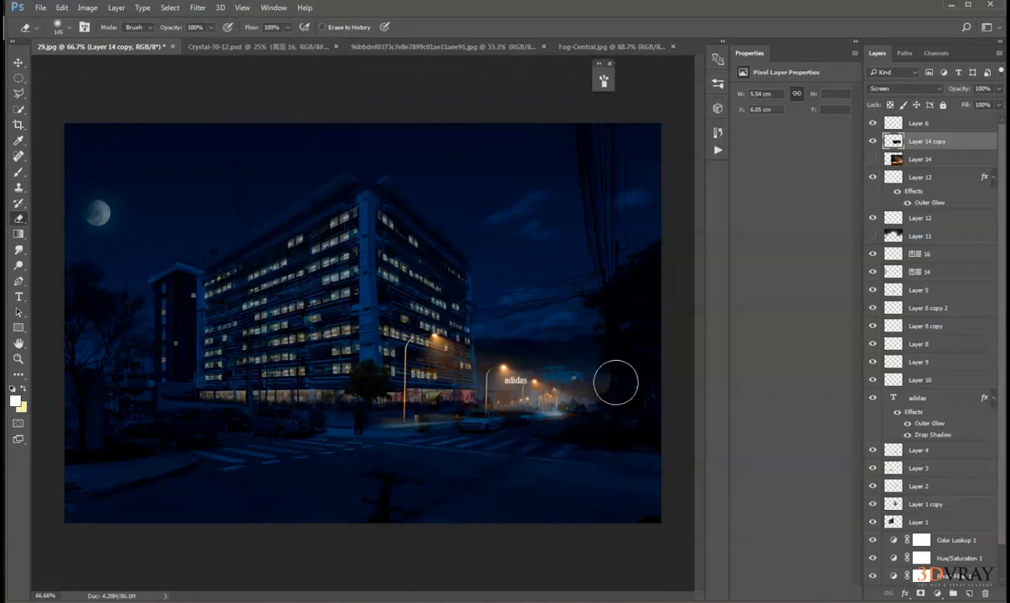
pyautogui.keyDown('alt'); pyautogui.rightClick(511, 412); pyautogui.keyUp('alt')
pyautogui.click(509, 403)
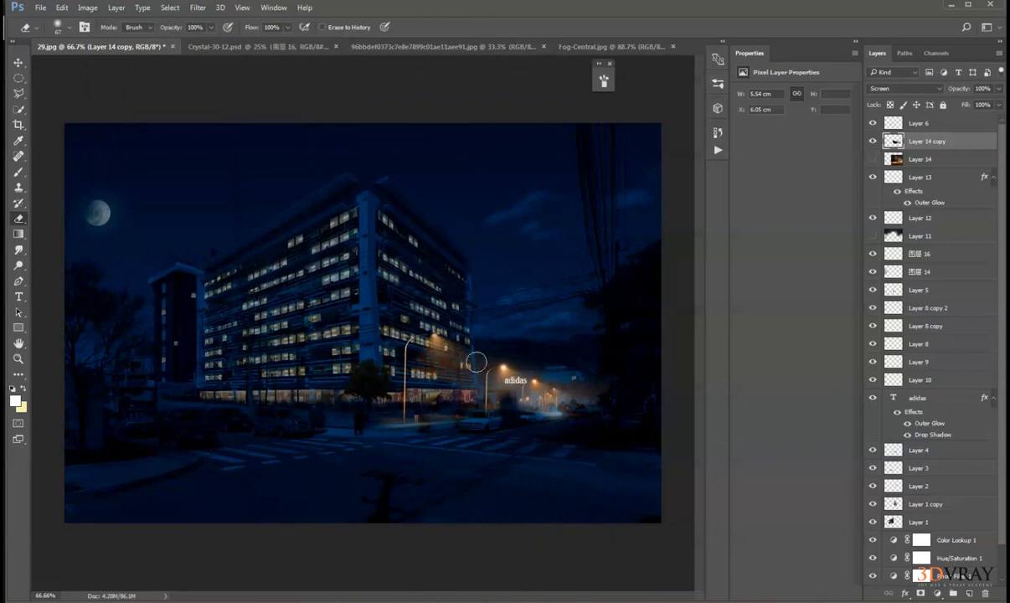
# Reduce the lamp layer's saturation to -39 with Hue/Saturation.
pyautogui.click(87, 8)
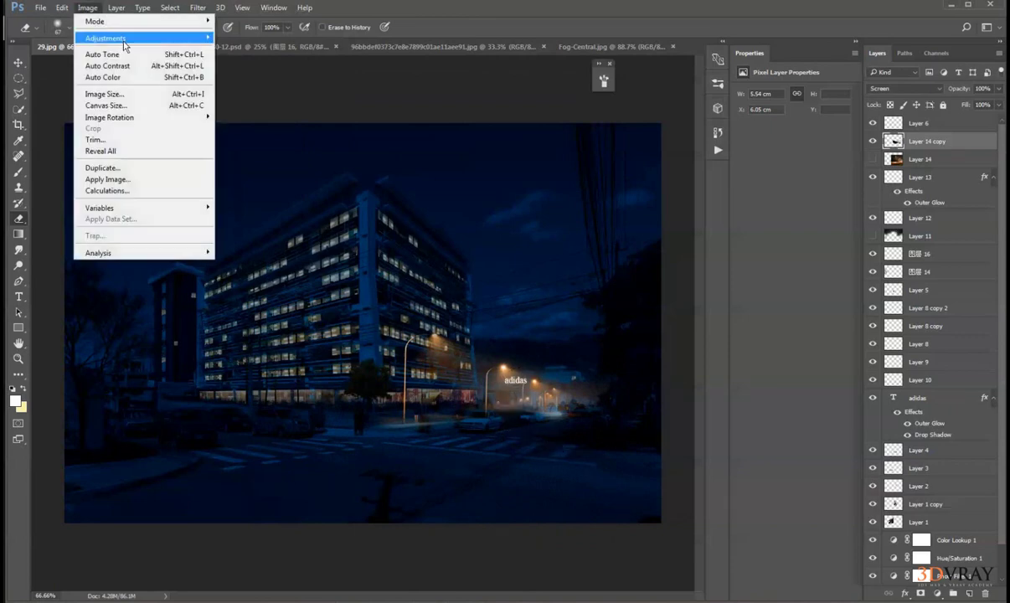
pyautogui.moveTo(125, 38)
pyautogui.click(277, 99)
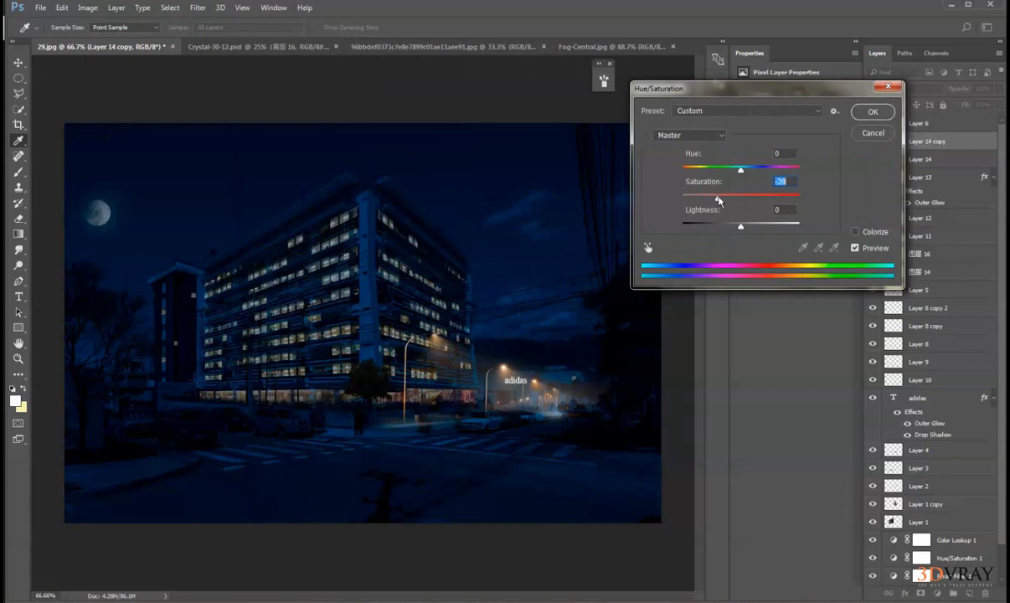
pyautogui.press('Return')
# Duplicate the lamp layer, flip the copy horizontally, and place it along the building's left side at about X 0.97 cm.
pyautogui.click(19, 63)
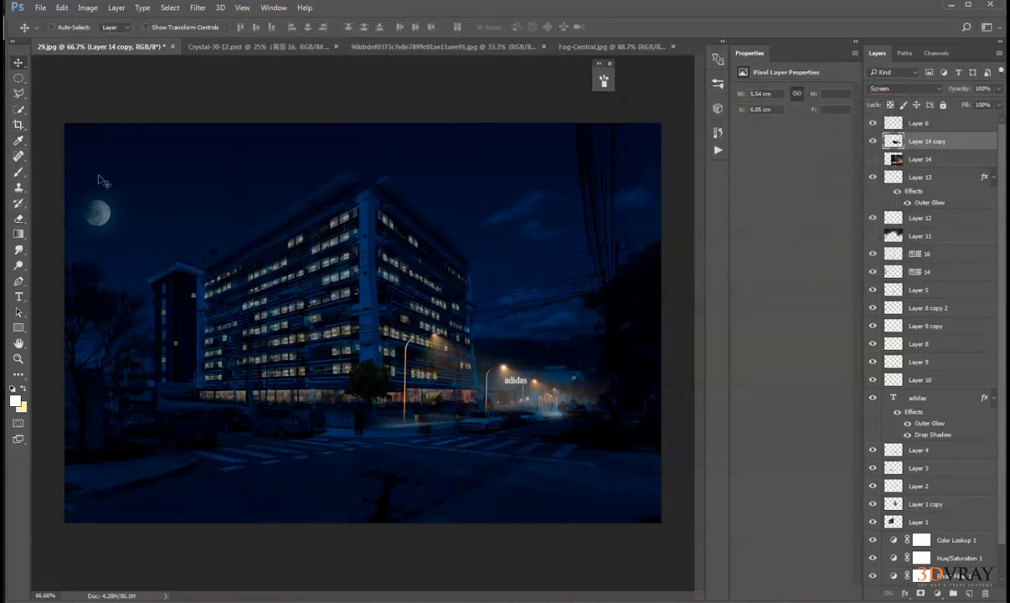
pyautogui.hotkey('ctrl', 'j')
pyautogui.hotkey('ctrl', 't')
pyautogui.rightClick(570, 395)
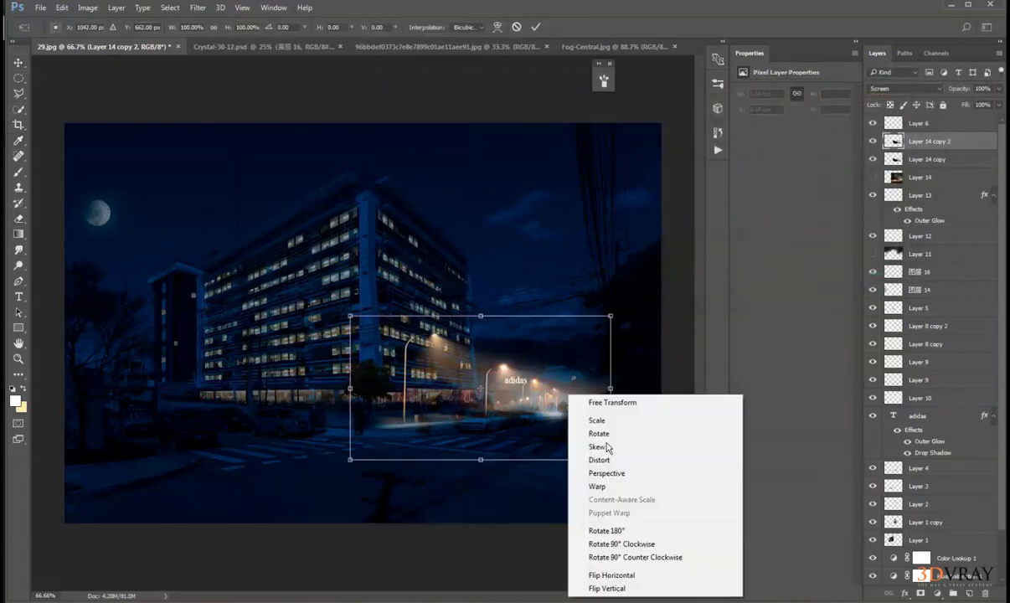
pyautogui.click(608, 574)
pyautogui.moveTo(469, 393); pyautogui.dragTo(214, 397)
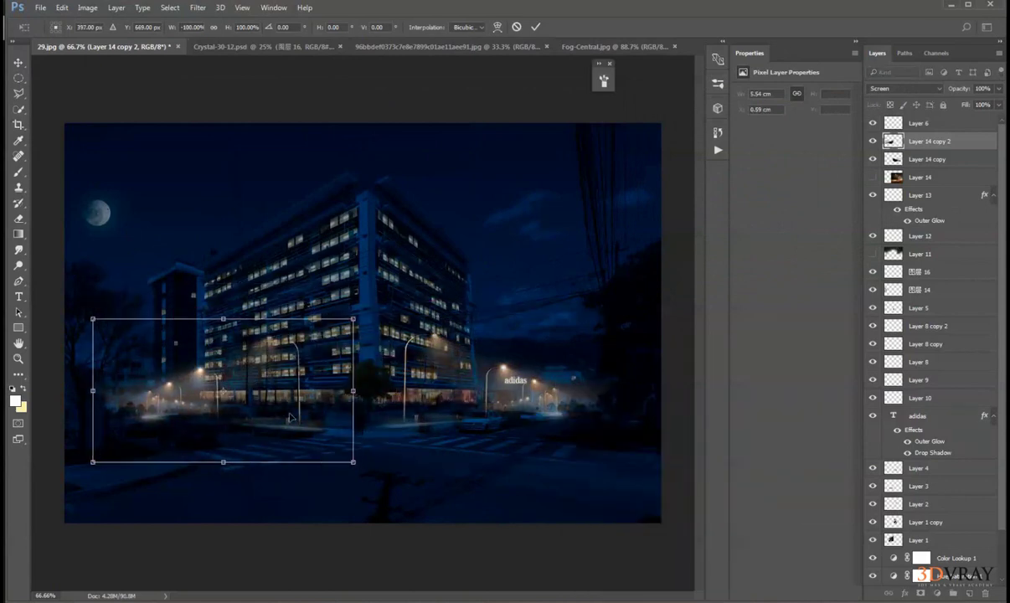
pyautogui.press('Return')
pyautogui.scroll(-2, 235, 379)
pyautogui.scroll(3, 293, 446)
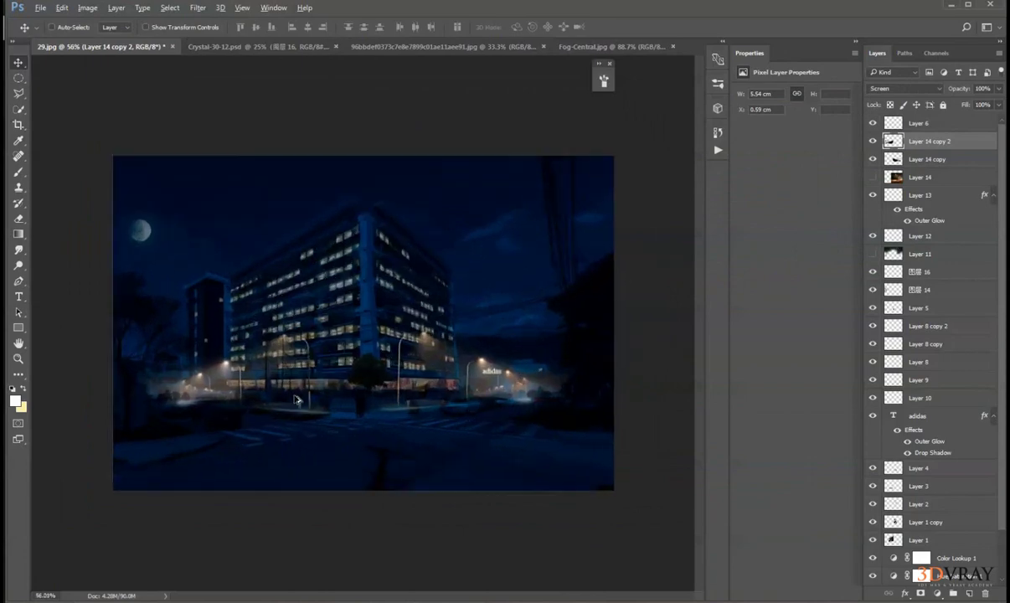
pyautogui.moveTo(280, 423)
pyautogui.mouseDown()
pyautogui.moveTo(272, 415)
pyautogui.moveTo(283, 425)
pyautogui.mouseUp()
# Erase the excess road glow, the haze over the parked cars and the farthest lamps from the flipped lamp layer.
pyautogui.scroll(1, 254, 460)
pyautogui.scroll(3, 261, 508)
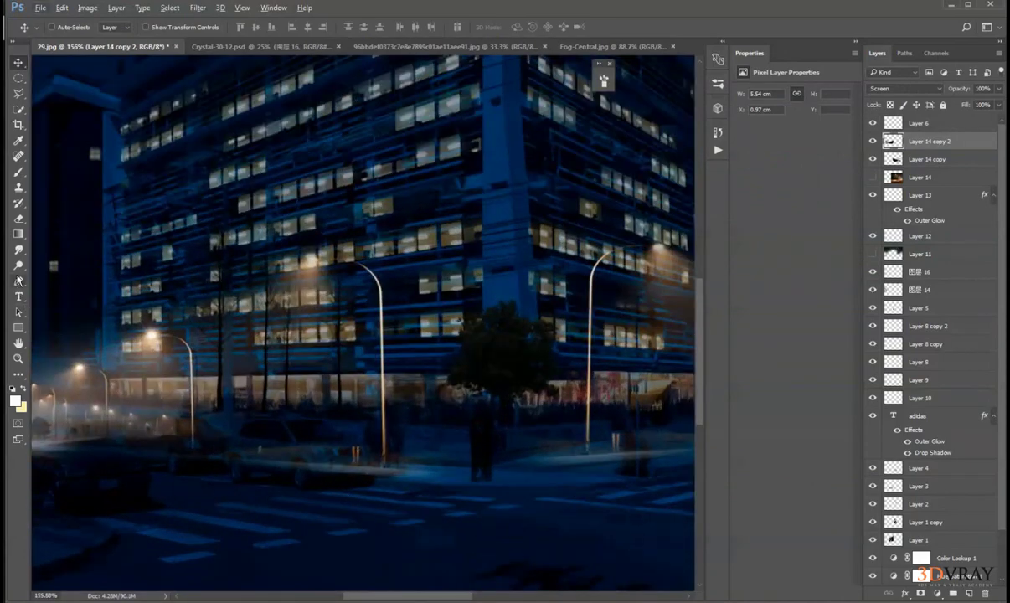
pyautogui.click(19, 218)
pyautogui.moveTo(313, 464)
pyautogui.mouseDown()
pyautogui.moveTo(340, 471)
pyautogui.moveTo(323, 483)
pyautogui.moveTo(230, 493)
pyautogui.moveTo(300, 480)
pyautogui.moveTo(354, 510)
pyautogui.moveTo(321, 458)
pyautogui.mouseUp()
pyautogui.moveTo(132, 424); pyautogui.dragTo(317, 428)
pyautogui.moveTo(255, 472); pyautogui.dragTo(232, 472)
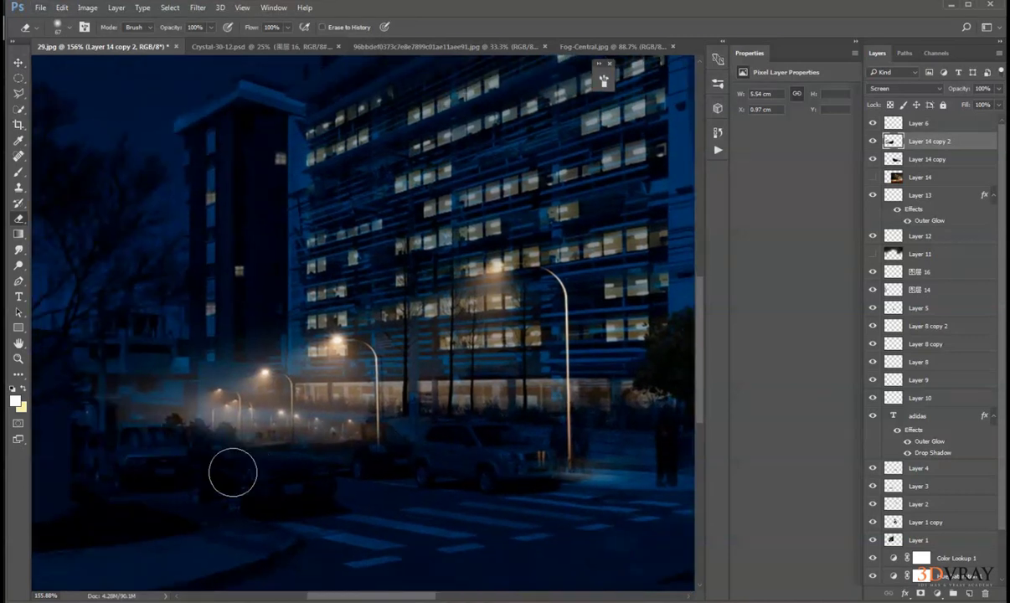
pyautogui.moveTo(327, 423); pyautogui.dragTo(274, 425)
pyautogui.scroll(-4, 276, 427)
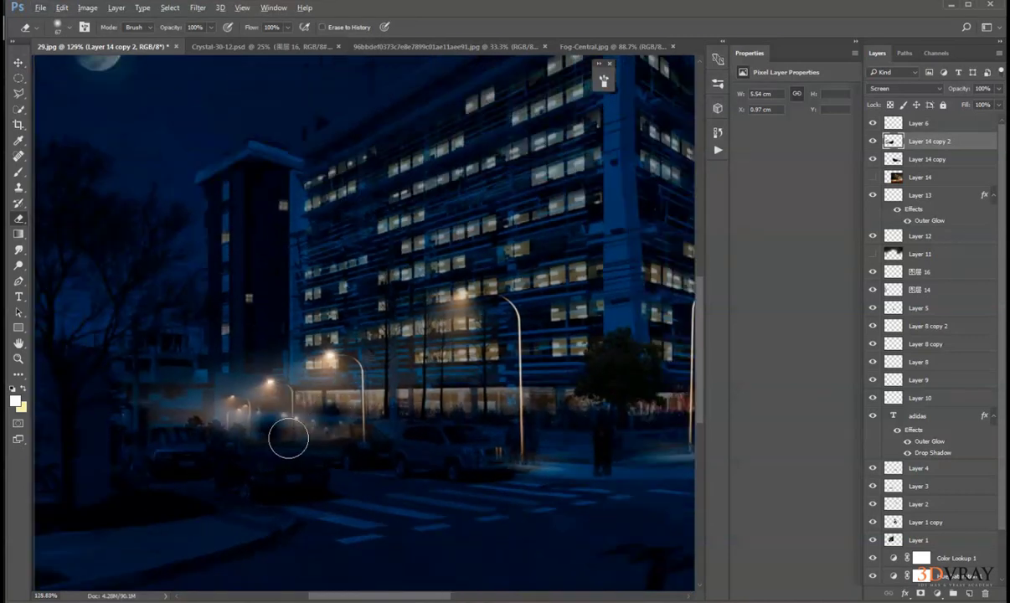
pyautogui.scroll(-1, 202, 385)
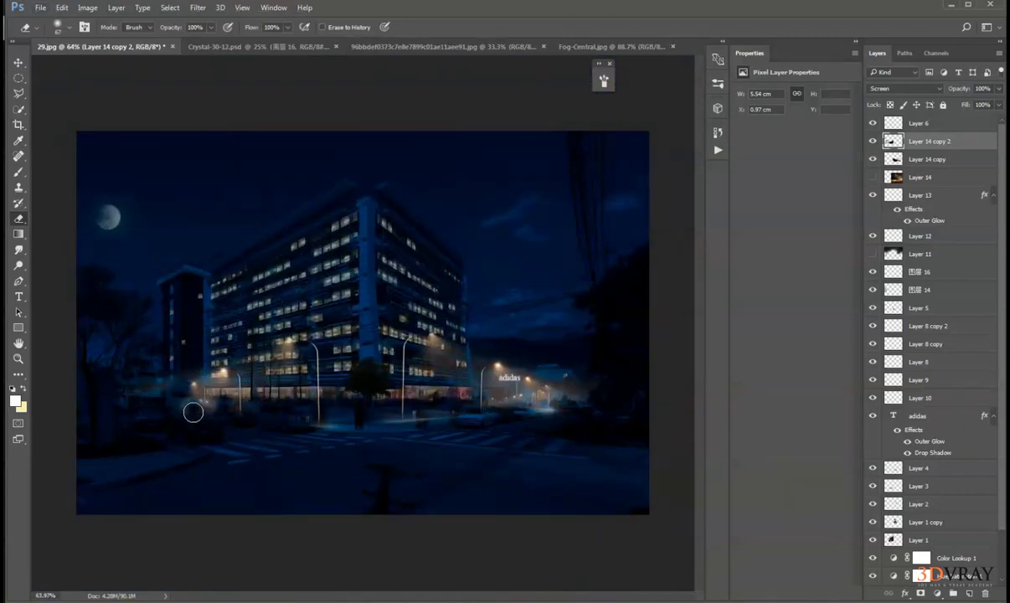
pyautogui.scroll(-1, 325, 384)
pyautogui.scroll(3, 274, 412)
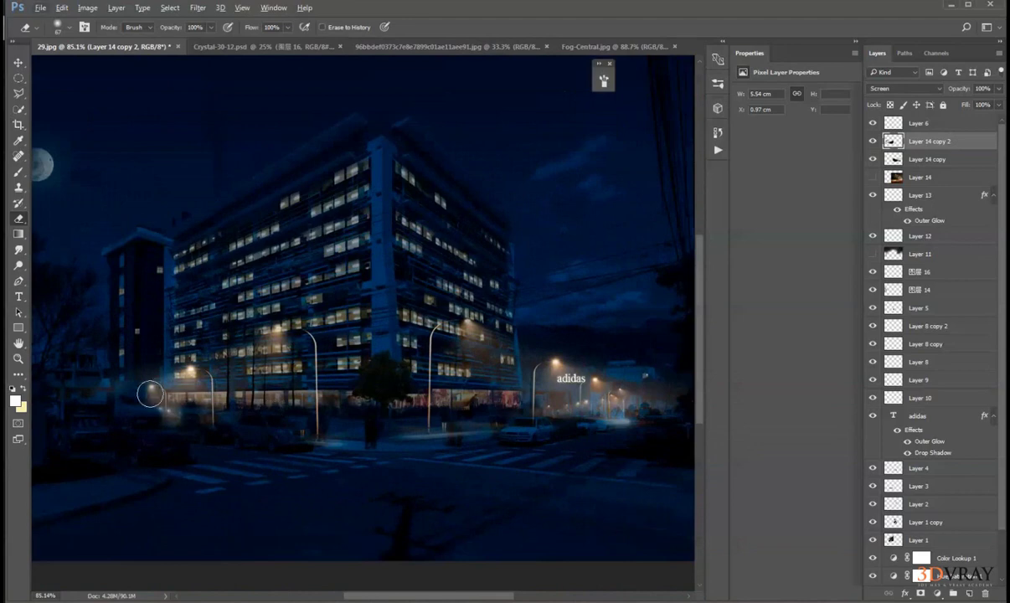
pyautogui.moveTo(150, 393); pyautogui.dragTo(160, 423)
# Copy the flipped layer's left lamp to a new layer with a rectangular selection, and move it left to about X 1.36 cm.
pyautogui.press('v')
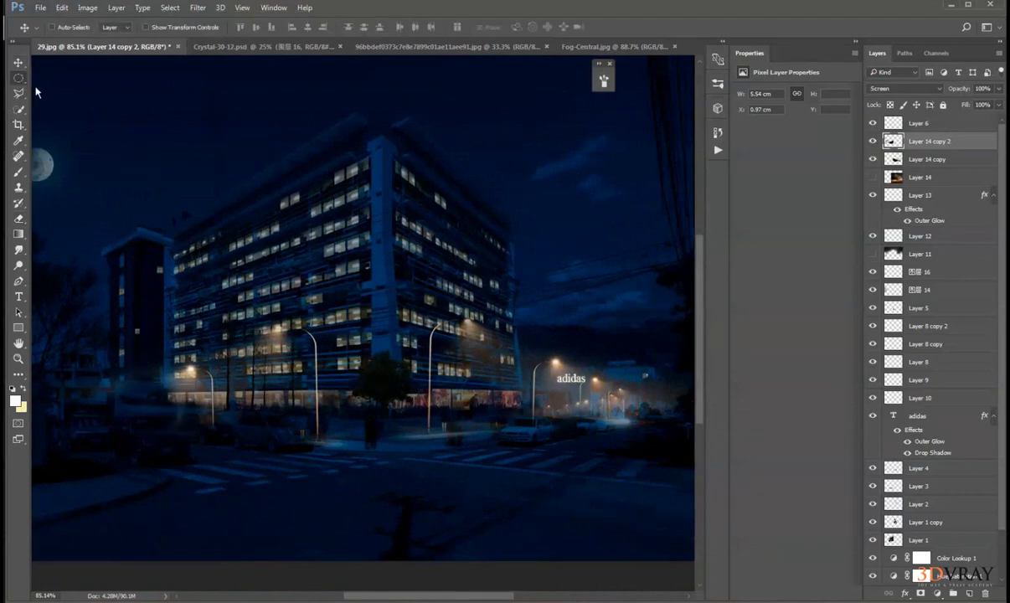
pyautogui.rightClick(19, 77)
pyautogui.click(71, 74)
pyautogui.moveTo(146, 504); pyautogui.dragTo(151, 441)
pyautogui.hotkey('ctrl', 'j')
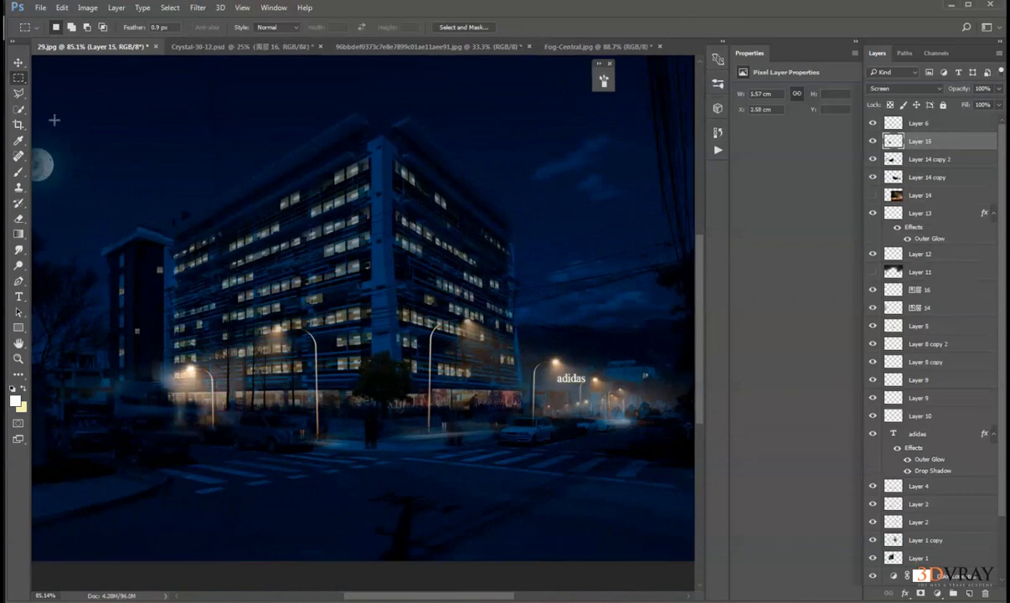
pyautogui.click(17, 63)
pyautogui.moveTo(192, 377); pyautogui.dragTo(119, 373)
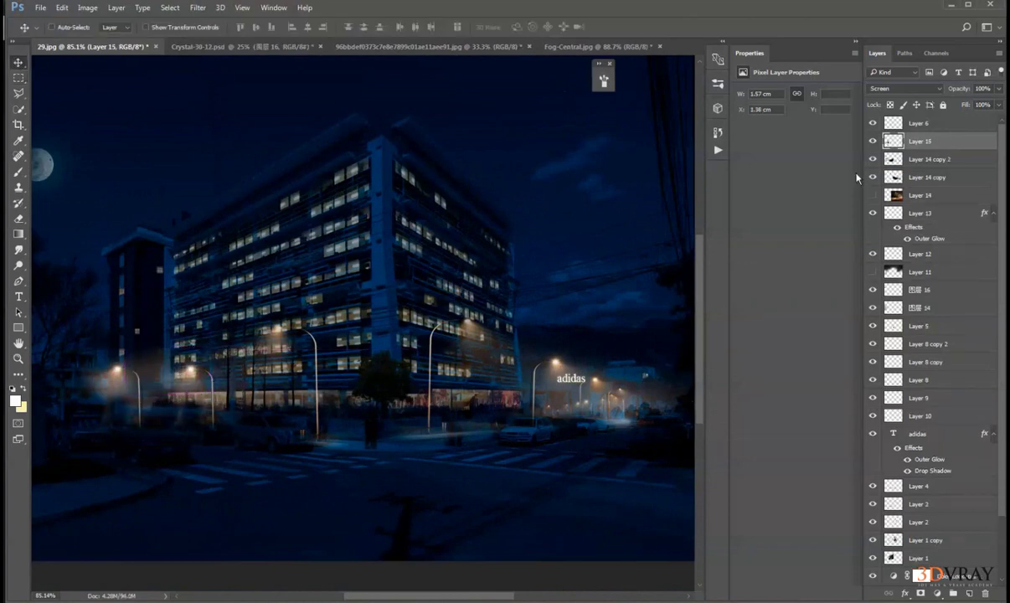
pyautogui.moveTo(165, 400); pyautogui.dragTo(163, 408)
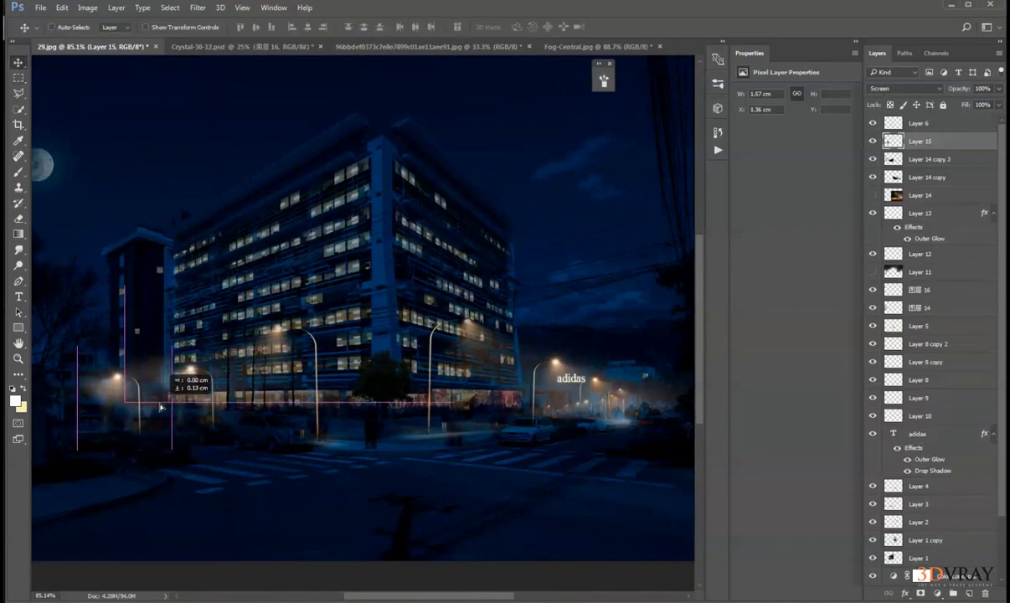
# Scale the copied lamp to about 86% and shift it farther left to about X 1.05 cm.
pyautogui.hotkey('ctrl', 't')
pyautogui.moveTo(76, 355); pyautogui.dragTo(91, 365)
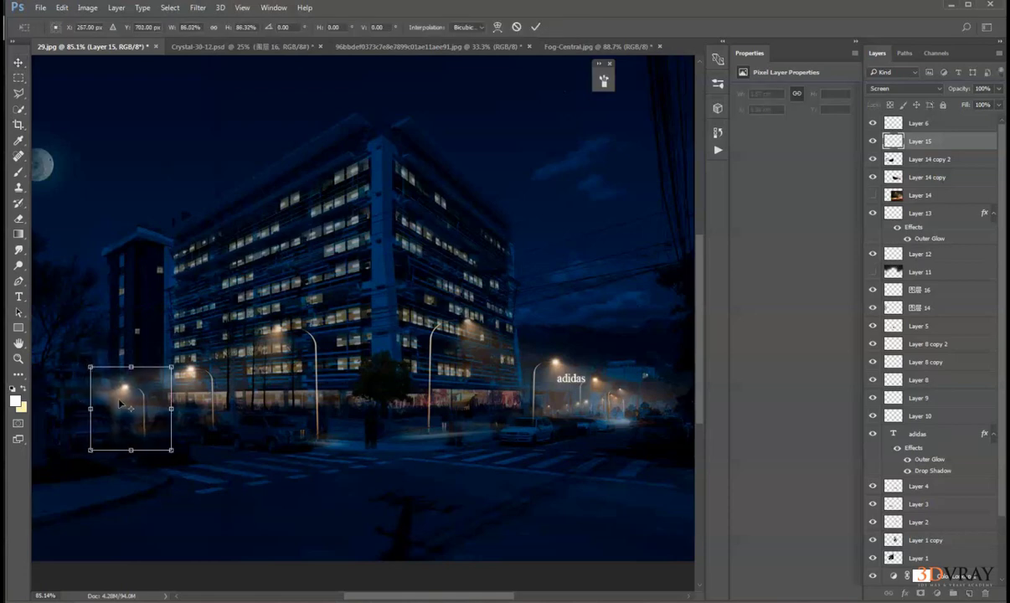
pyautogui.moveTo(148, 419); pyautogui.dragTo(115, 408)
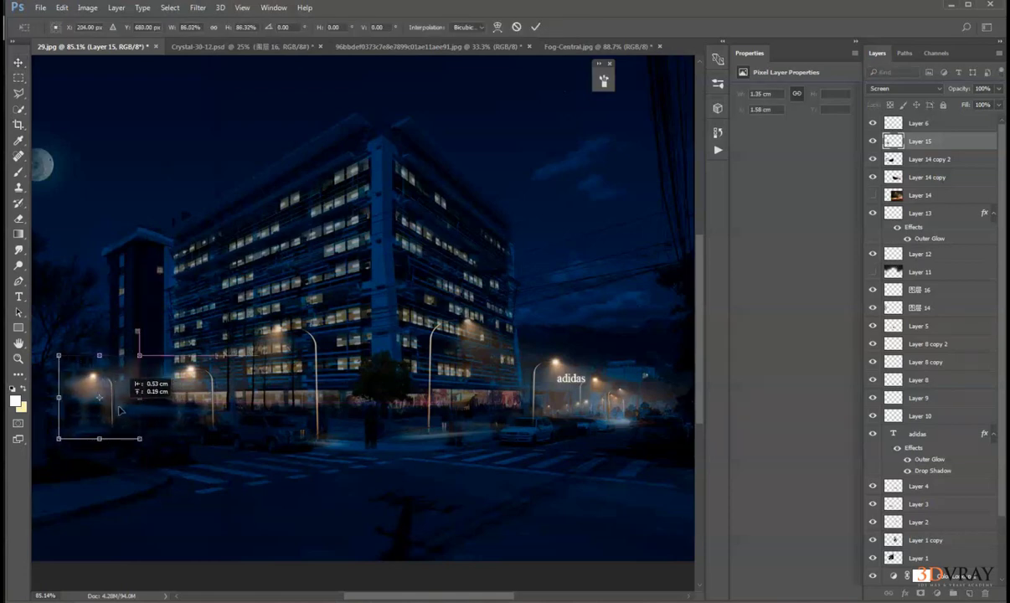
pyautogui.press('Return')
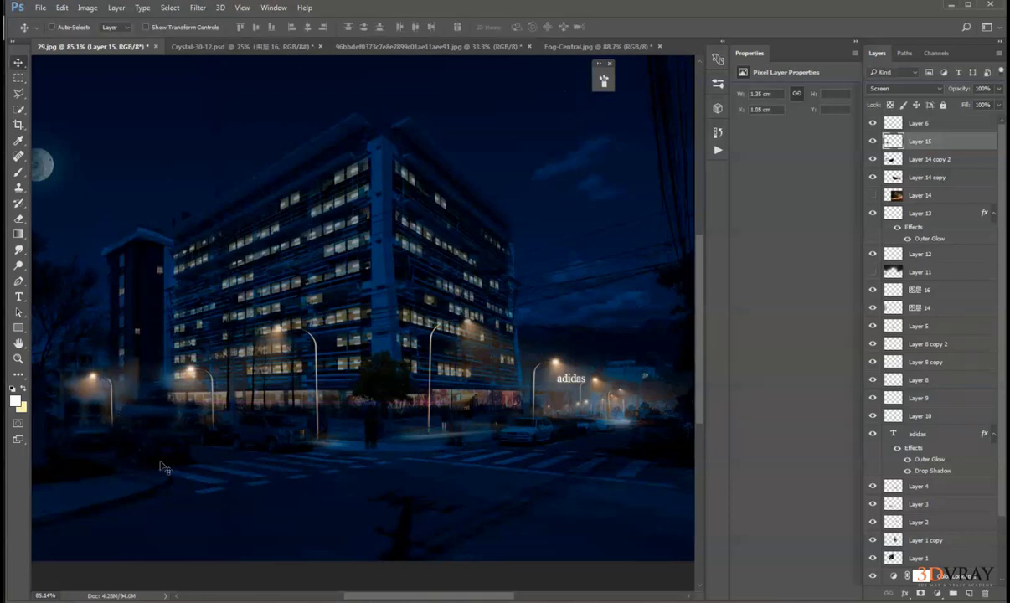
# Merge Layer 15 with Layer 14 copy 2 and set the merged layer's blend mode to Screen.
pyautogui.click(19, 218)
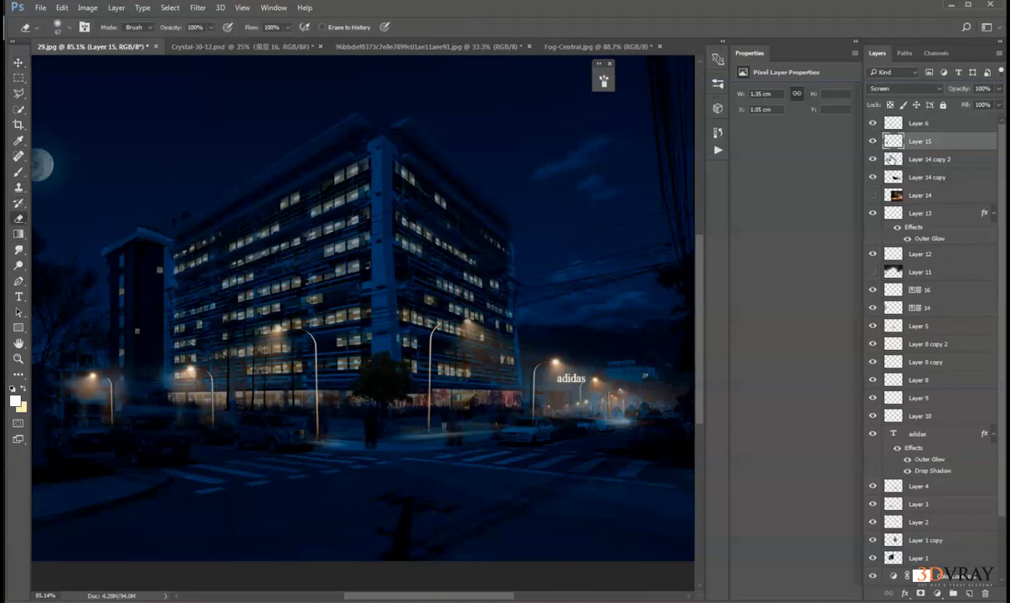
pyautogui.keyDown('shift'); pyautogui.click(892, 159); pyautogui.keyUp('shift')
pyautogui.hotkey('ctrl', 'e')
pyautogui.click(904, 88)
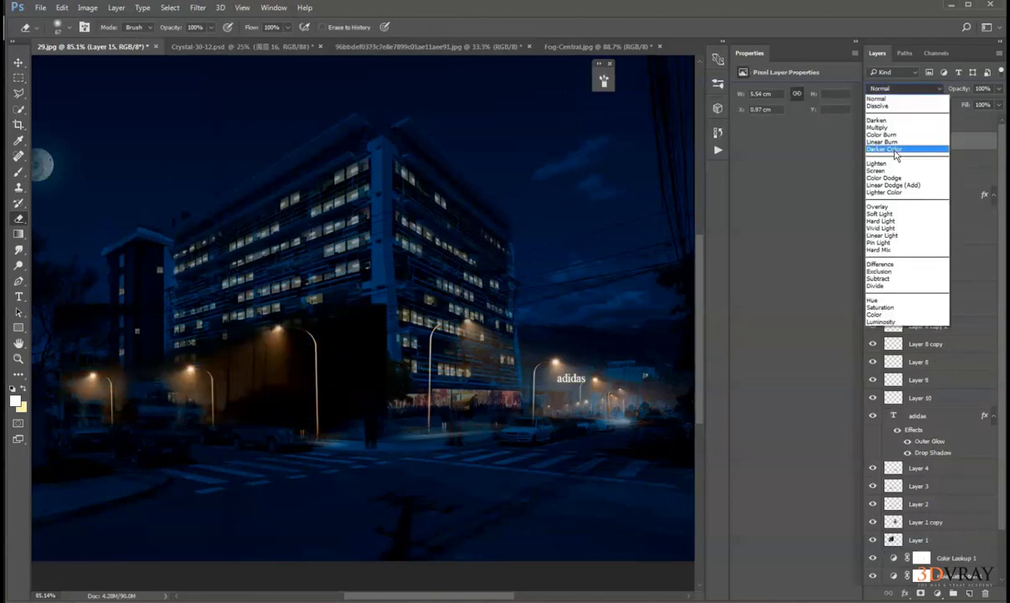
pyautogui.click(902, 165)
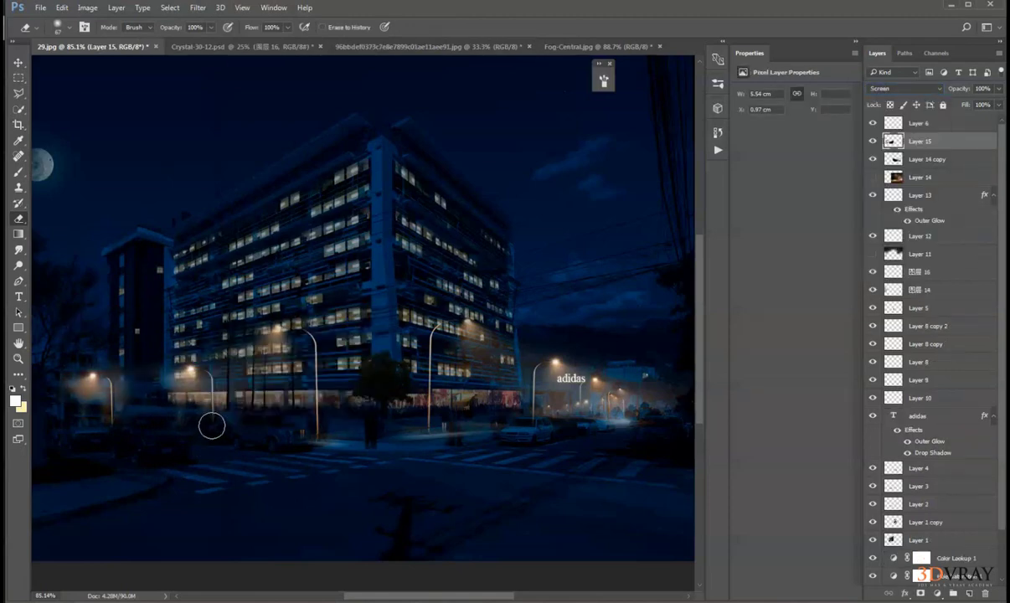
pyautogui.scroll(-2, 229, 456)
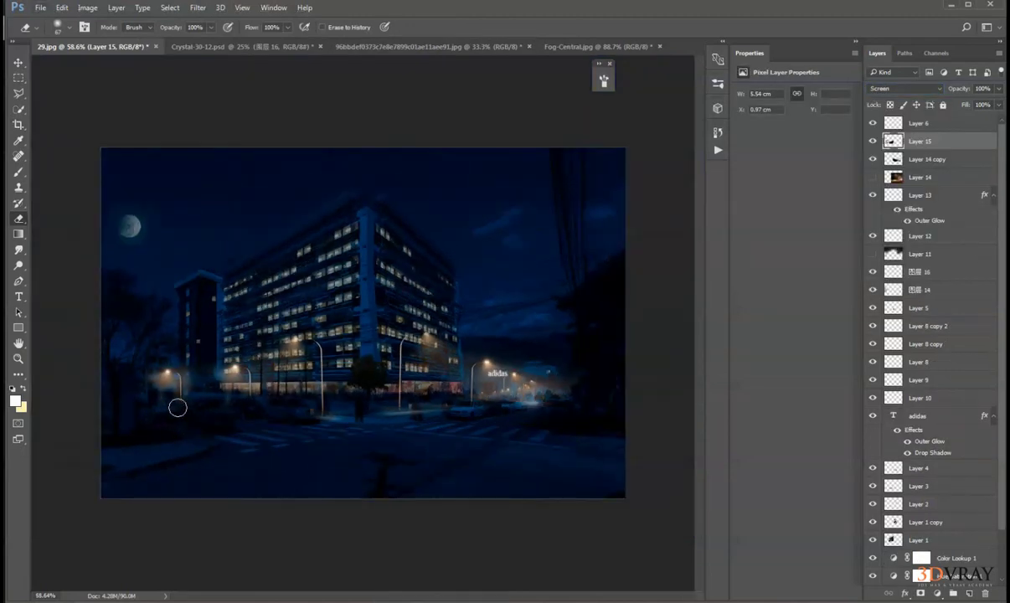
pyautogui.scroll(-3, 465, 448)
pyautogui.scroll(1, 461, 352)
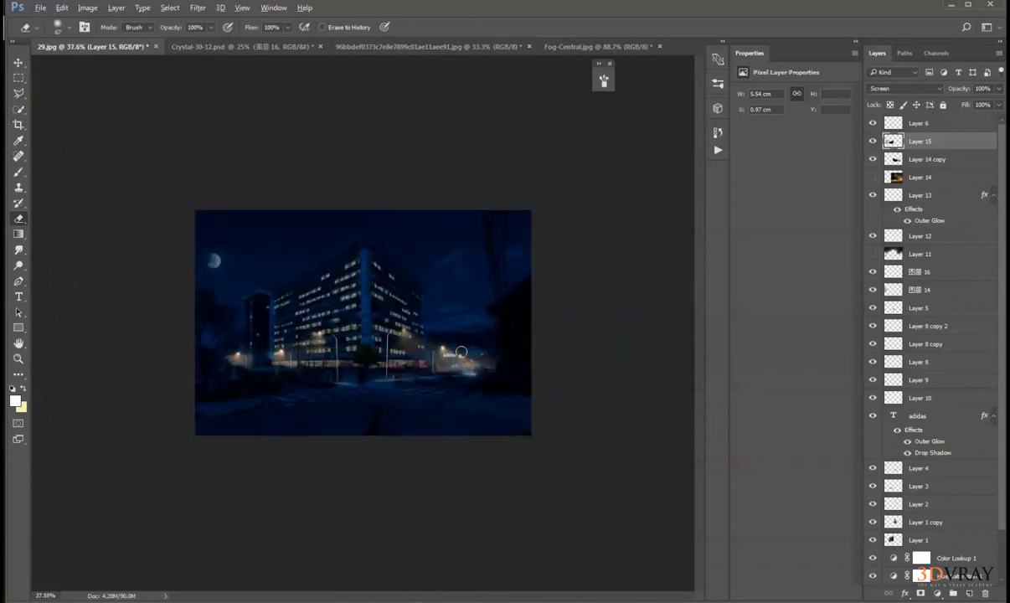
pyautogui.scroll(2, 482, 357)
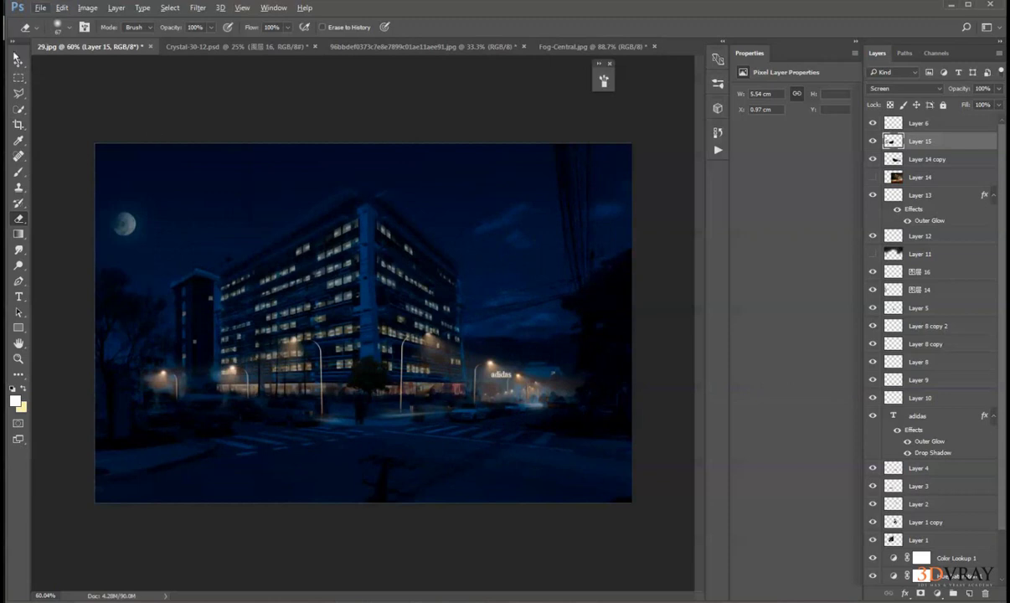
# Show the street photo on Layer 14, flip it horizontally, and place it at about X 3.39 cm with its tall lamp right of the building.
pyautogui.press('v')
pyautogui.click(872, 177)
pyautogui.click(900, 178)
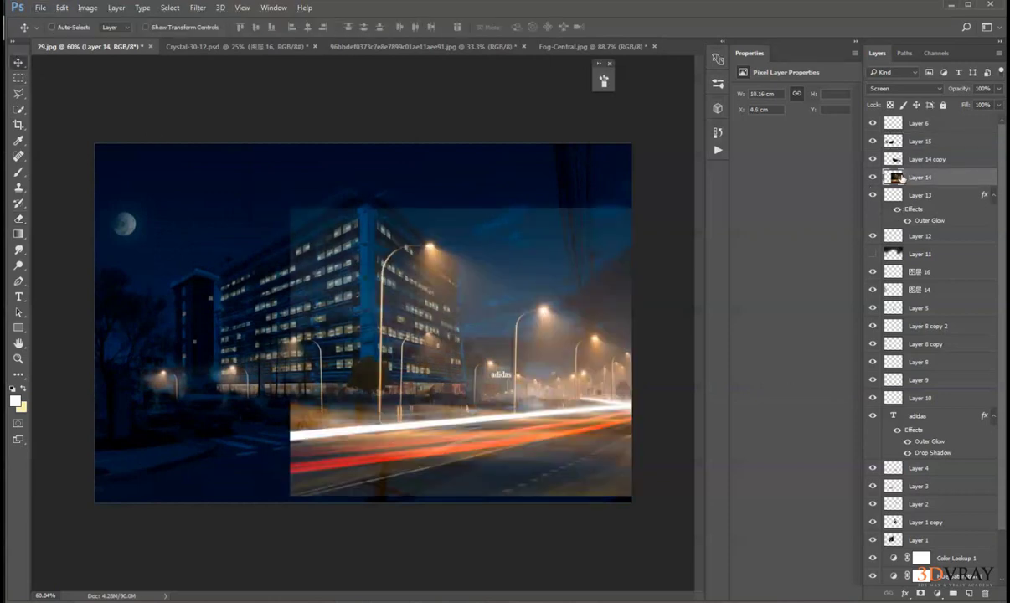
pyautogui.moveTo(399, 283); pyautogui.dragTo(576, 307)
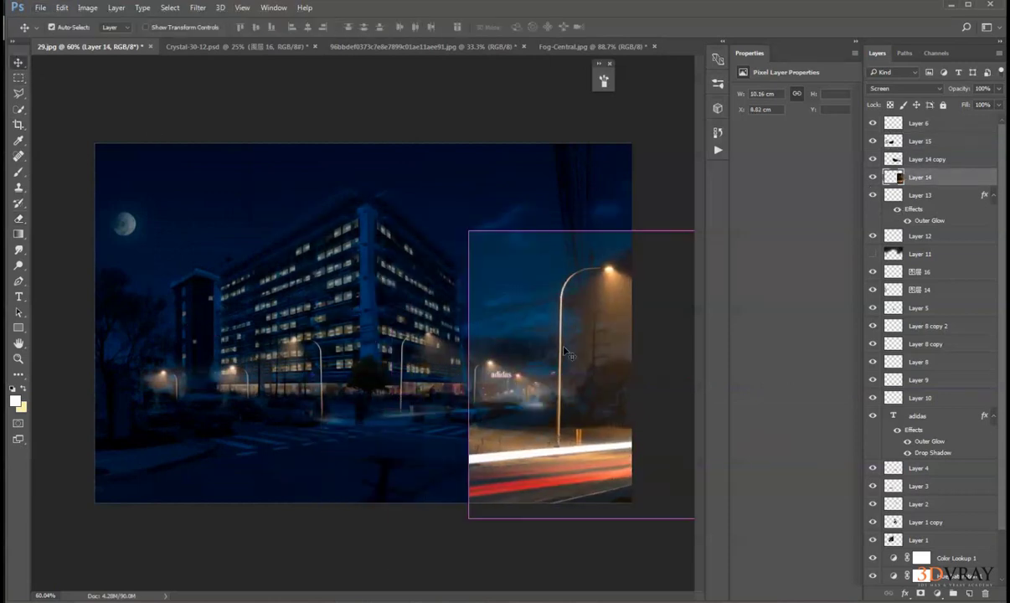
pyautogui.hotkey('ctrl', 't')
pyautogui.rightClick(565, 353)
pyautogui.click(591, 530)
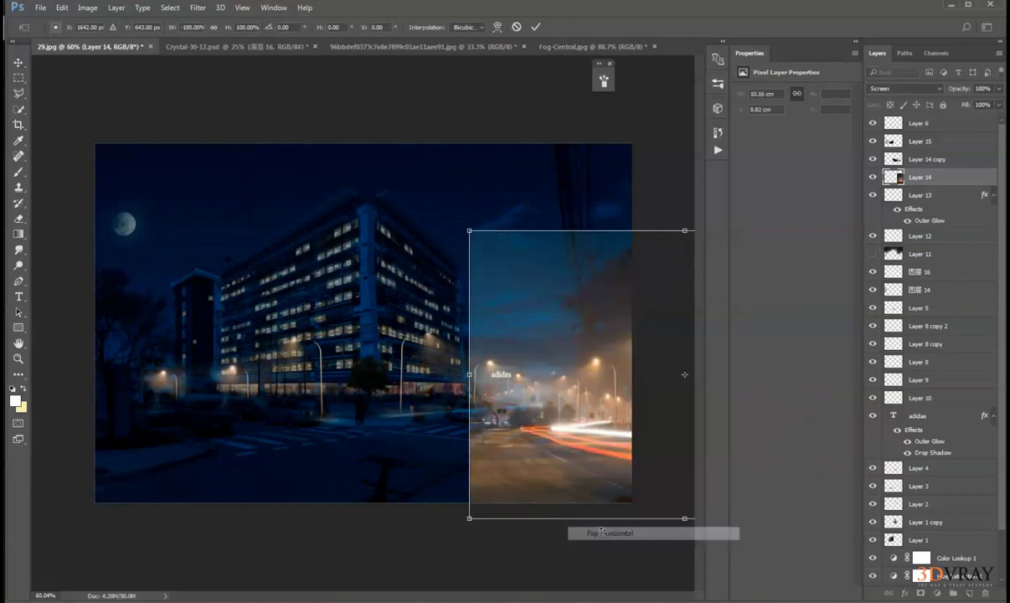
pyautogui.moveTo(521, 413); pyautogui.dragTo(457, 443)
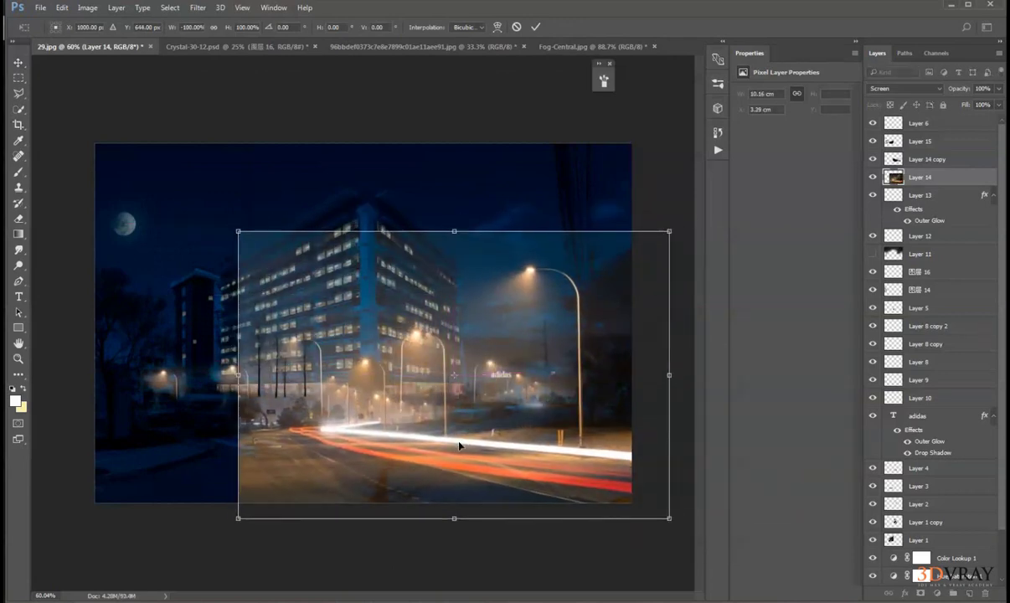
pyautogui.press('Return')
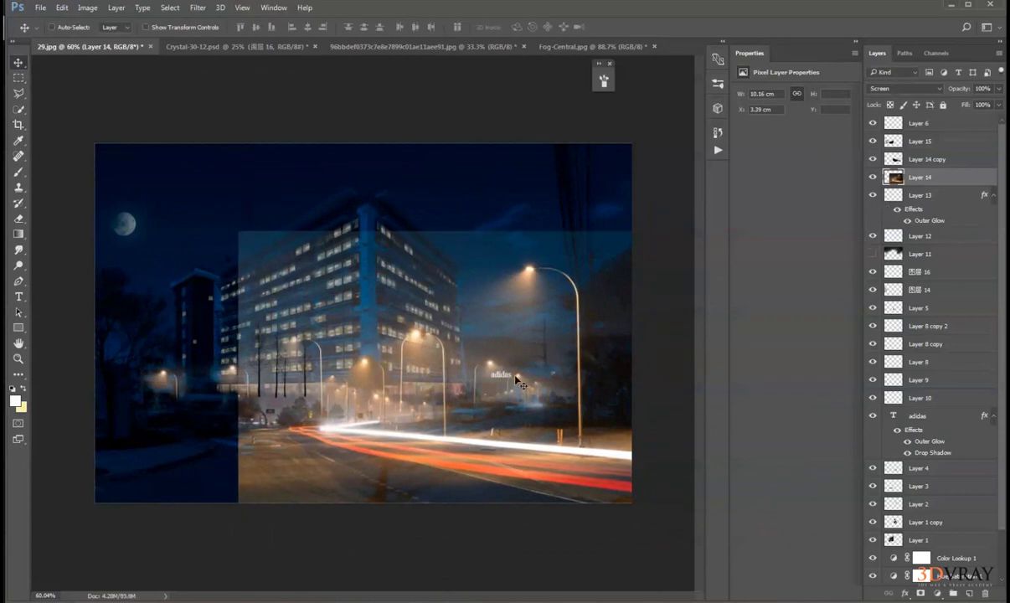
# Darken the street photo layer with Levels, setting the black input level to 59.
pyautogui.hotkey('ctrl', 'l')
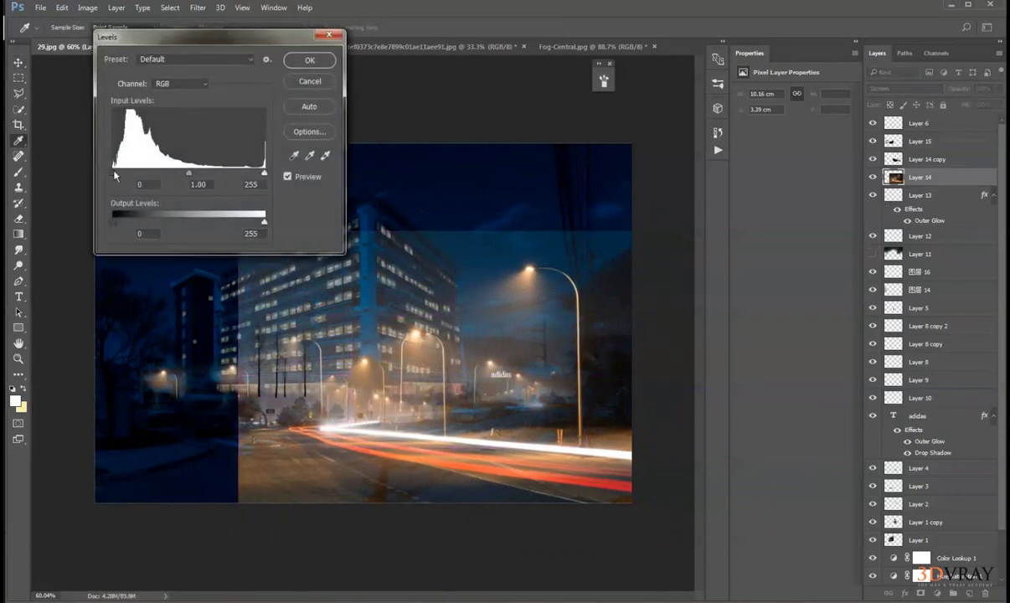
pyautogui.moveTo(116, 175); pyautogui.dragTo(150, 191)
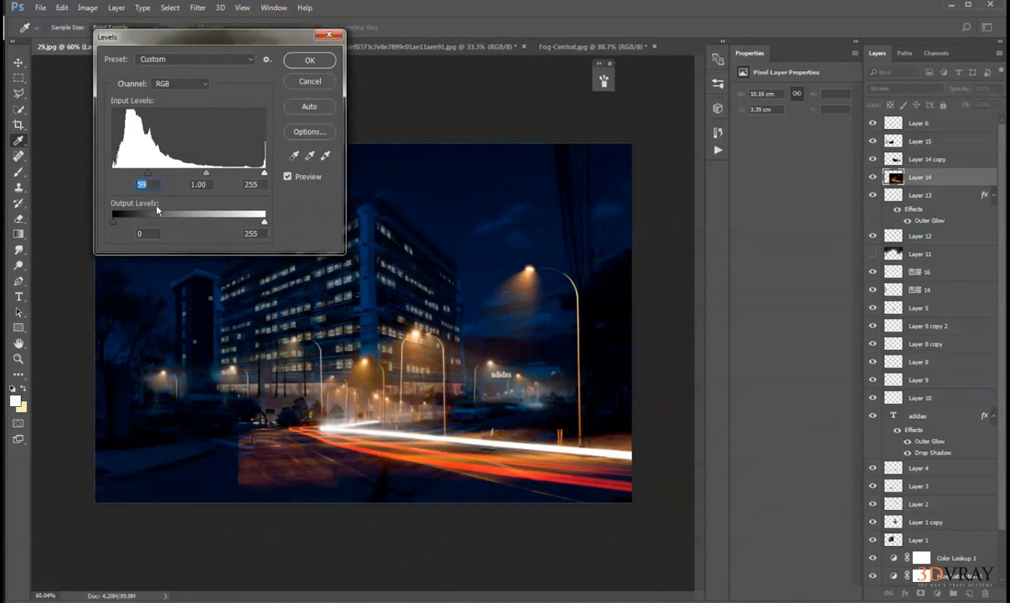
pyautogui.press('Return')
# Erase the light trails, road and smaller lamps from Layer 14 with an enlarged eraser, keeping only the tall lamp on the right.
pyautogui.click(20, 218)
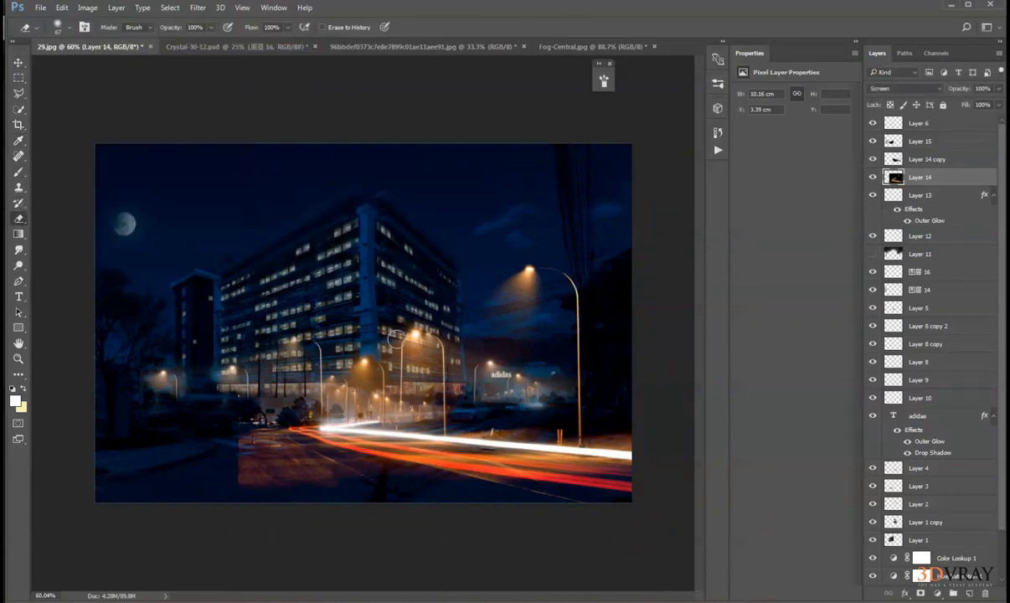
pyautogui.keyDown('alt'); pyautogui.rightClick(374, 318); pyautogui.keyUp('alt')
pyautogui.moveTo(415, 331)
pyautogui.mouseDown()
pyautogui.moveTo(318, 364)
pyautogui.moveTo(447, 344)
pyautogui.moveTo(393, 341)
pyautogui.moveTo(407, 328)
pyautogui.moveTo(421, 376)
pyautogui.moveTo(438, 396)
pyautogui.moveTo(427, 432)
pyautogui.moveTo(335, 407)
pyautogui.moveTo(330, 357)
pyautogui.moveTo(249, 362)
pyautogui.moveTo(181, 391)
pyautogui.moveTo(319, 435)
pyautogui.moveTo(288, 476)
pyautogui.moveTo(513, 514)
pyautogui.moveTo(477, 478)
pyautogui.moveTo(677, 506)
pyautogui.moveTo(512, 467)
pyautogui.moveTo(680, 492)
pyautogui.moveTo(291, 420)
pyautogui.mouseUp()
pyautogui.hotkey('ctrl', 'z')
pyautogui.moveTo(548, 482)
pyautogui.mouseDown()
pyautogui.moveTo(340, 450)
pyautogui.moveTo(640, 496)
pyautogui.moveTo(367, 453)
pyautogui.moveTo(295, 424)
pyautogui.moveTo(344, 475)
pyautogui.moveTo(372, 406)
pyautogui.moveTo(419, 347)
pyautogui.moveTo(438, 406)
pyautogui.moveTo(393, 431)
pyautogui.moveTo(423, 426)
pyautogui.moveTo(416, 440)
pyautogui.moveTo(489, 456)
pyautogui.moveTo(634, 470)
pyautogui.moveTo(392, 431)
pyautogui.mouseUp()
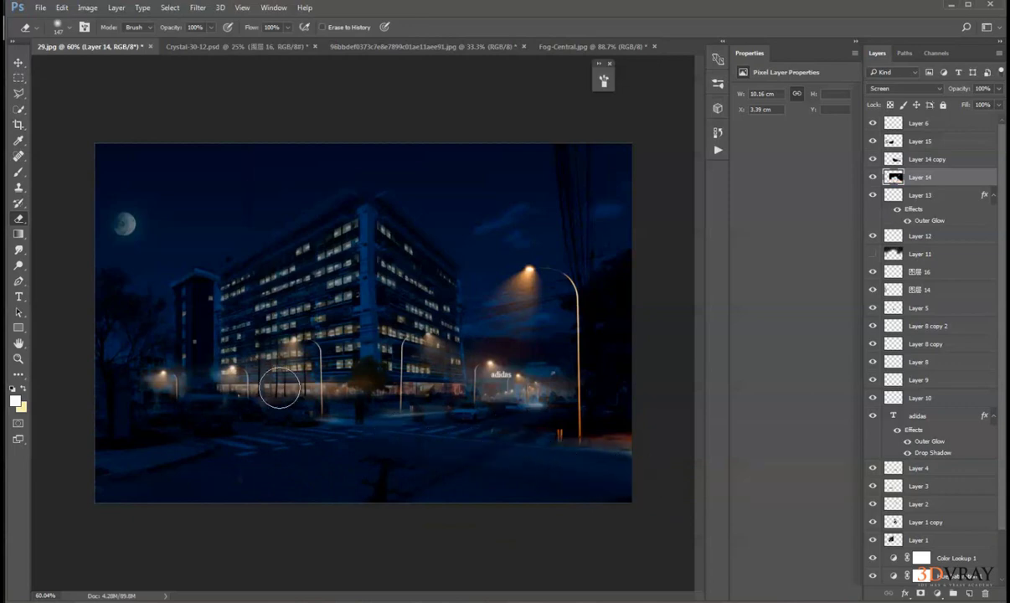
# Reduce the colour saturation of the tall lamp layer so its orange glow matches the other street lamps.
pyautogui.click(87, 7)
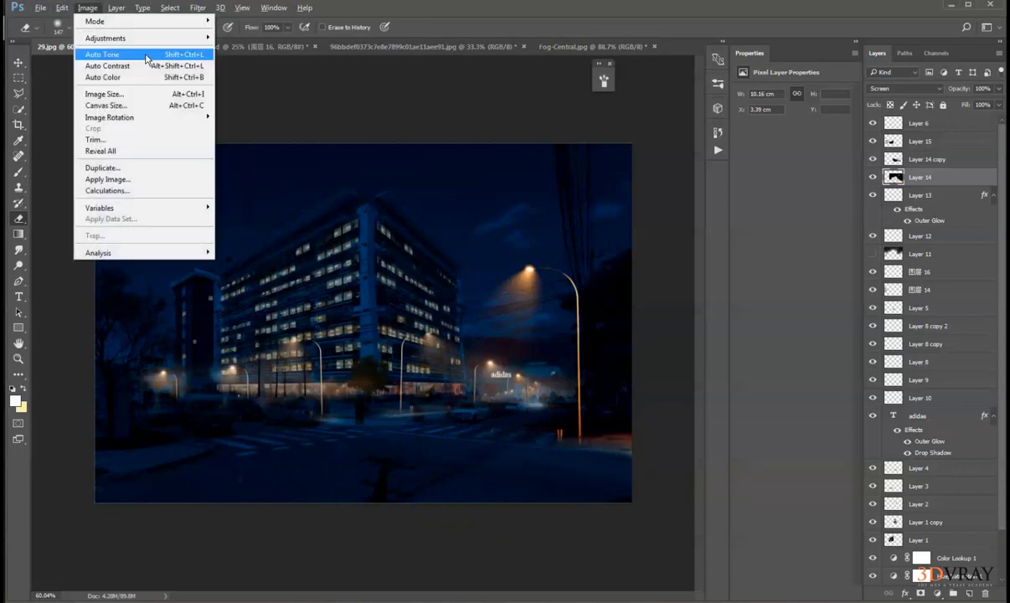
pyautogui.moveTo(101, 38)
pyautogui.click(251, 96)
pyautogui.moveTo(740, 197); pyautogui.dragTo(706, 199)
pyautogui.press('Return')
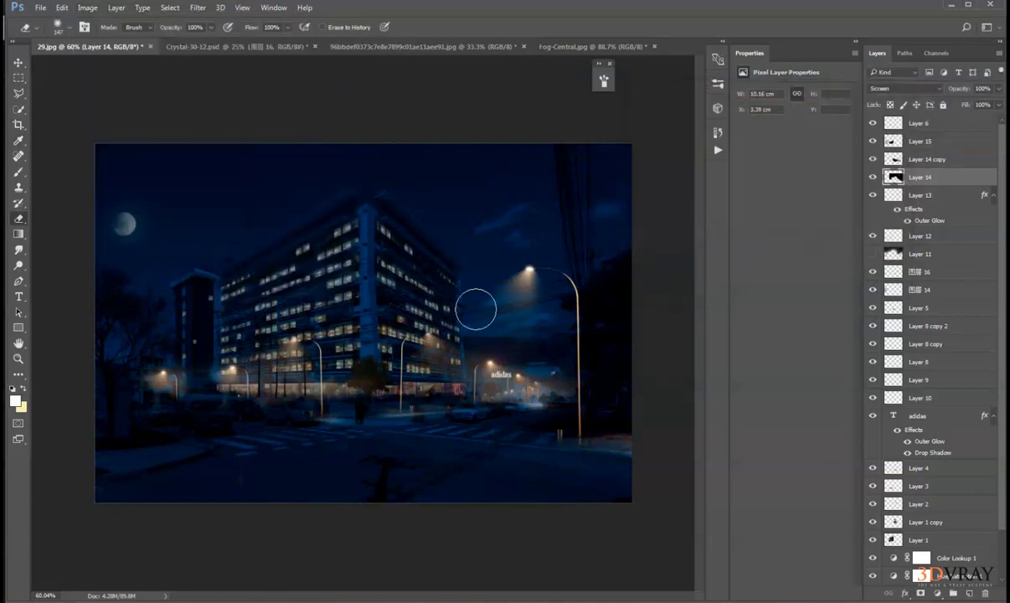
# Duplicate the tall lamp to the image's left edge, flip it horizontally, and scale it to about 10.56 cm wide at X -2.09 cm.
pyautogui.click(19, 64)
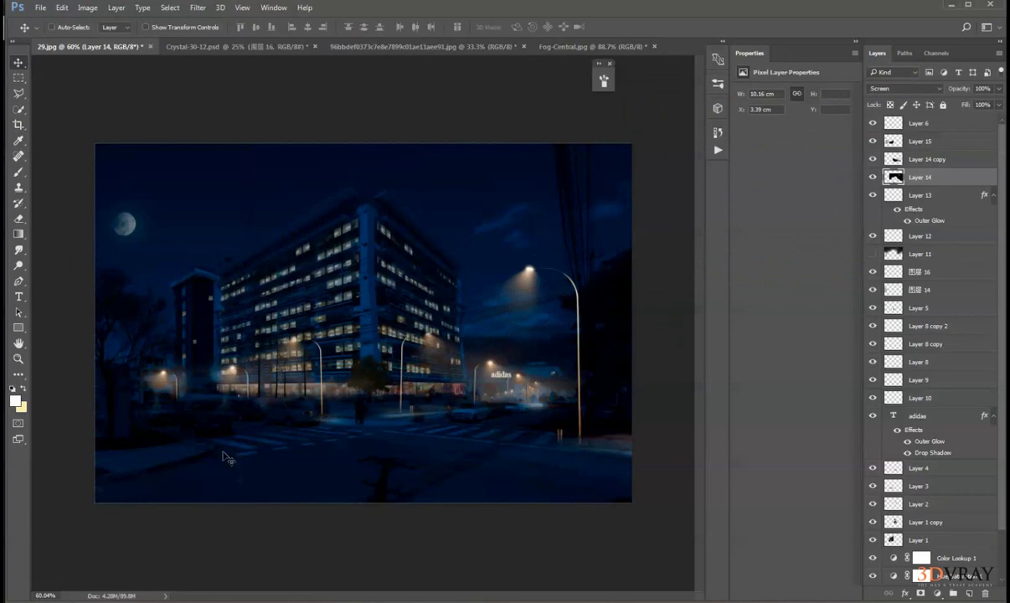
pyautogui.moveTo(470, 421); pyautogui.dragTo(140, 374)
pyautogui.hotkey('ctrl', 't')
pyautogui.rightClick(159, 350)
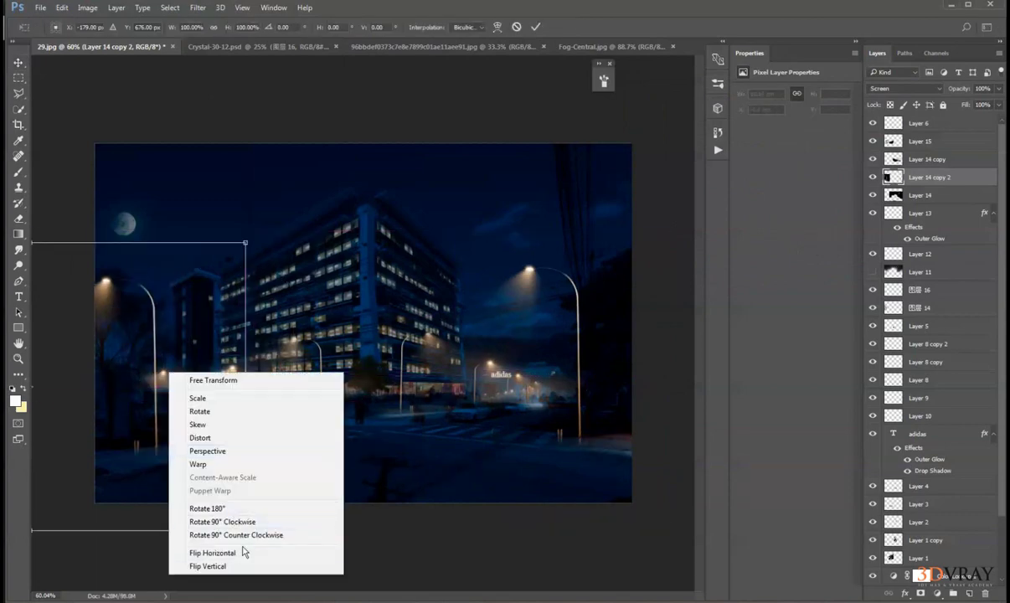
pyautogui.click(243, 549)
pyautogui.moveTo(186, 417); pyautogui.dragTo(362, 432)
pyautogui.moveTo(228, 415); pyautogui.dragTo(262, 420)
pyautogui.moveTo(455, 259); pyautogui.dragTo(467, 250)
pyautogui.moveTo(406, 352)
pyautogui.mouseDown()
pyautogui.moveTo(364, 352)
pyautogui.moveTo(398, 345)
pyautogui.moveTo(390, 344)
pyautogui.mouseUp()
pyautogui.press('Return')
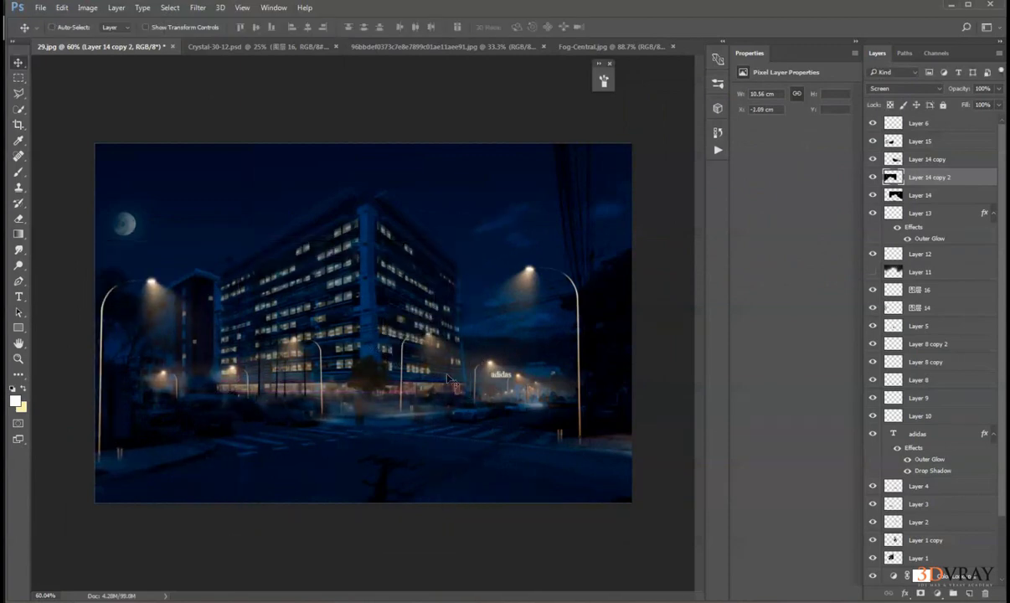
# Erase the leftover haze from the left tall lamp's layer and select Layer 14.
pyautogui.click(19, 220)
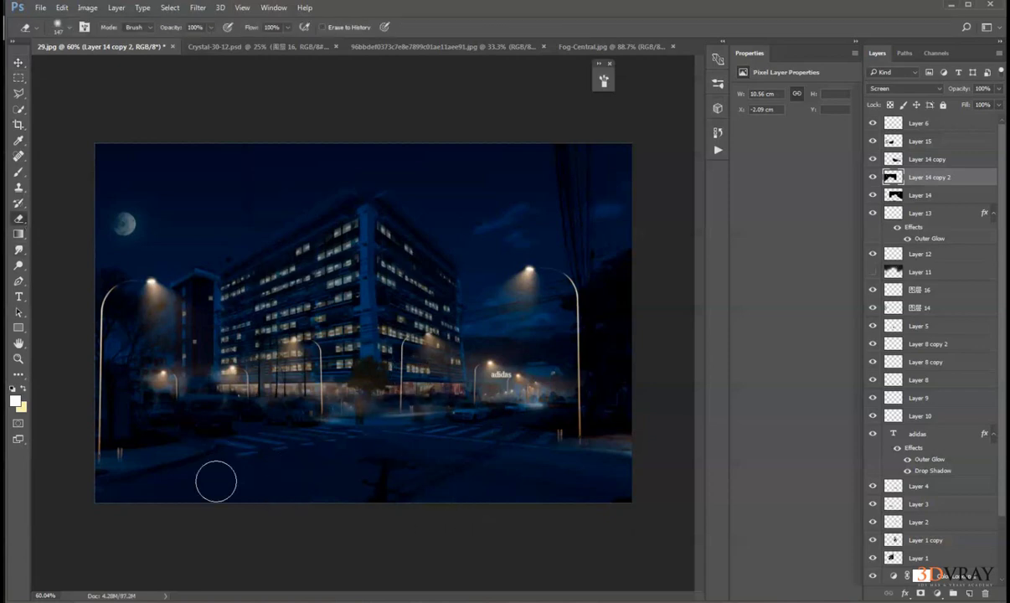
pyautogui.click(895, 159)
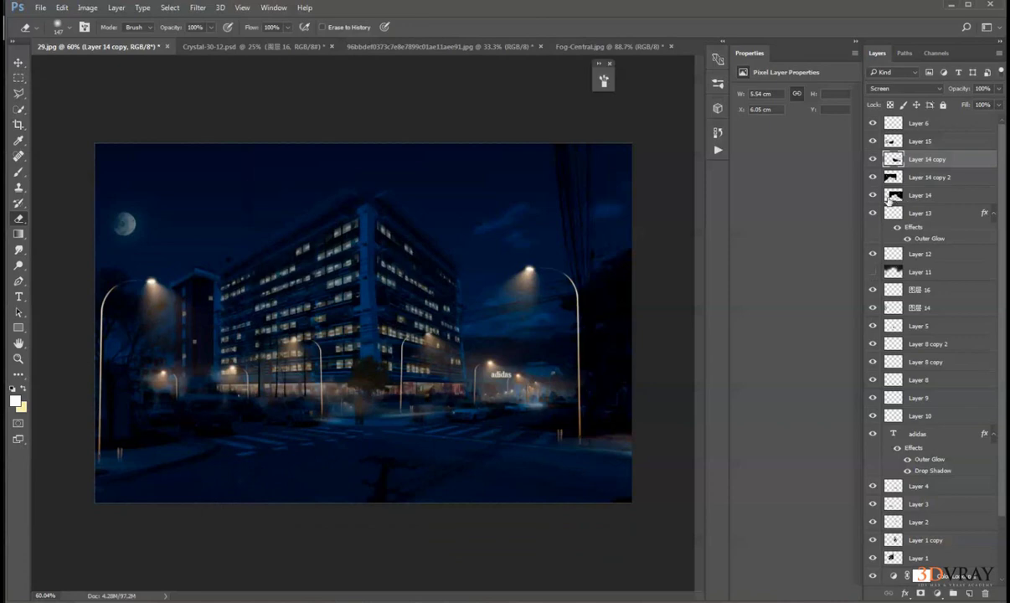
pyautogui.click(892, 196)
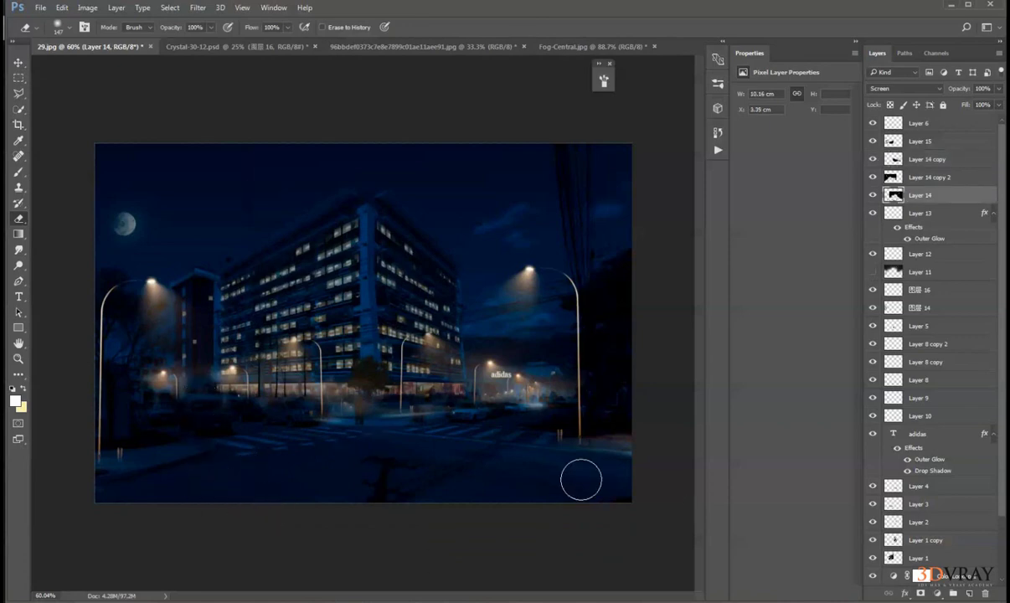
pyautogui.scroll(-3, 582, 480)
pyautogui.scroll(2, 568, 466)
pyautogui.hotkey('ctrl', '+')
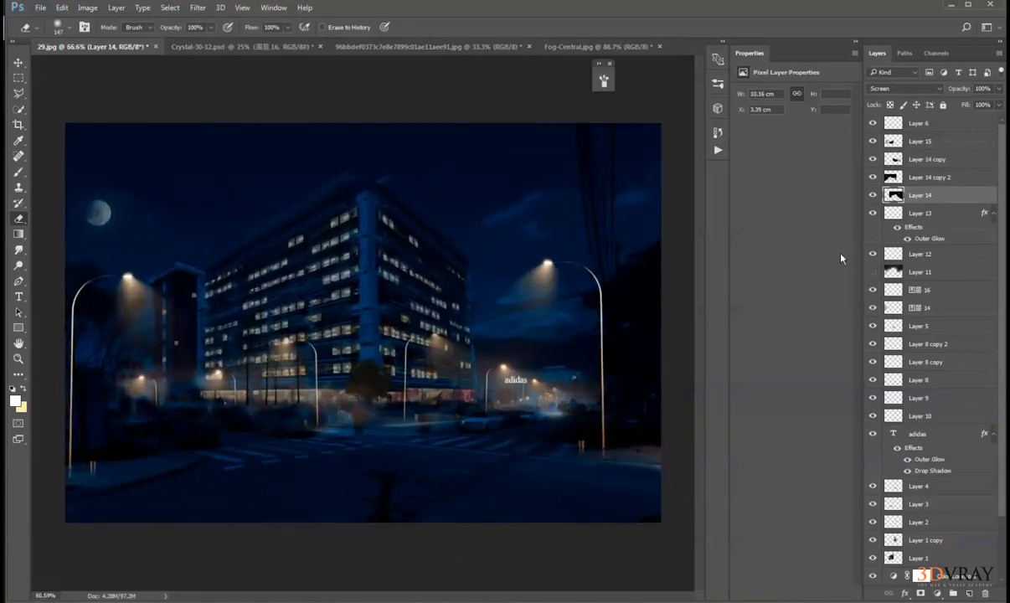
# Compare the scene with and without Layer 14 copy and Layer 15, and move Layer 6 directly below the 图层 14 layer.
pyautogui.click(874, 160)
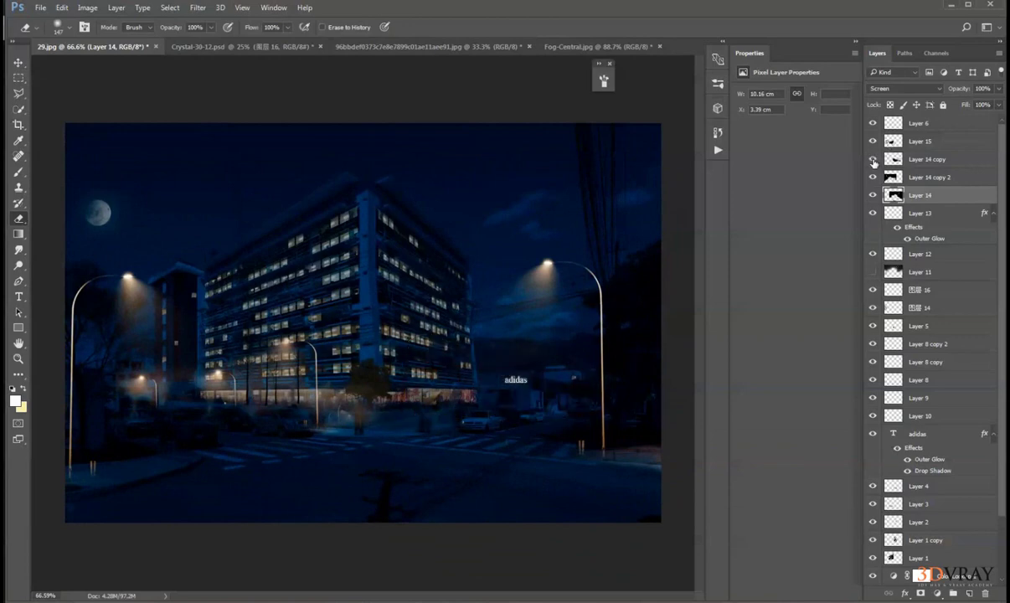
pyautogui.click(873, 159)
pyautogui.click(873, 128)
pyautogui.click(873, 140)
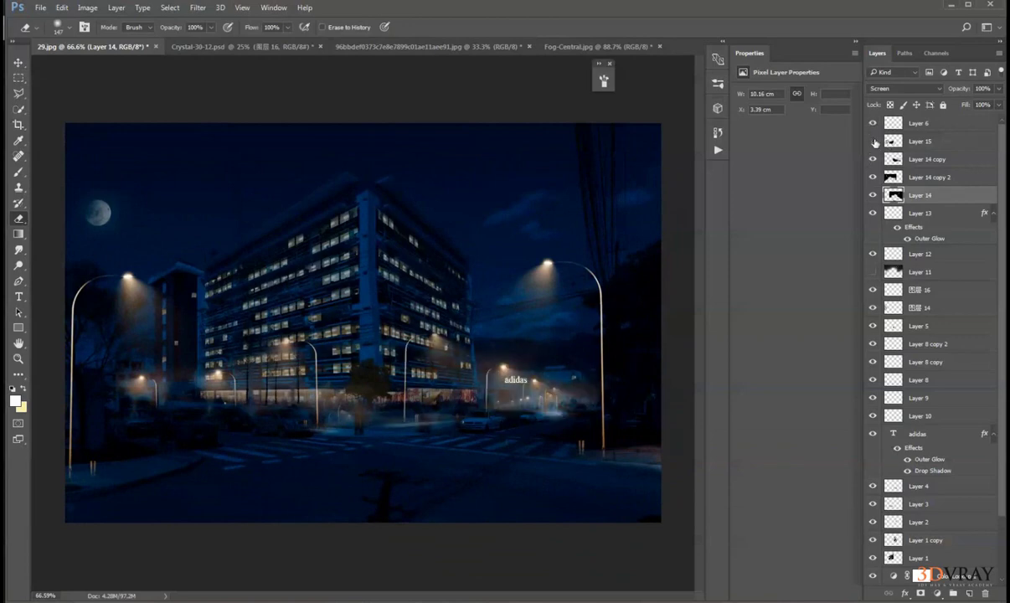
pyautogui.click(874, 141)
pyautogui.moveTo(885, 123); pyautogui.dragTo(892, 315)
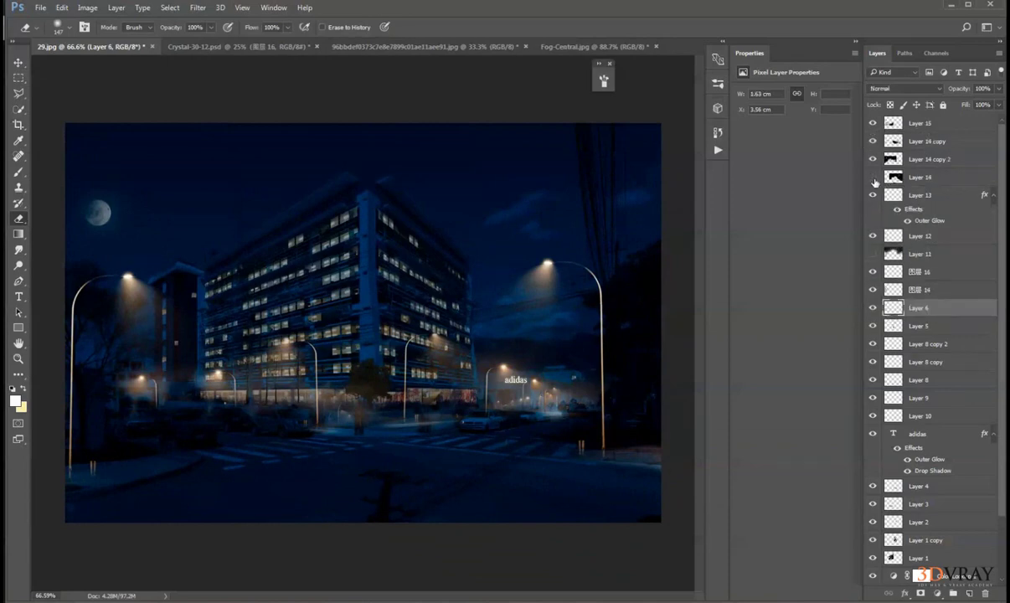
# Toggle individual lamp layers to compare the scene, and hide Layer 14 copy 2 with the left tall lamp.
pyautogui.click(874, 178)
pyautogui.click(873, 195)
pyautogui.click(874, 195)
pyautogui.click(873, 146)
pyautogui.click(873, 142)
pyautogui.click(874, 142)
pyautogui.click(875, 160)
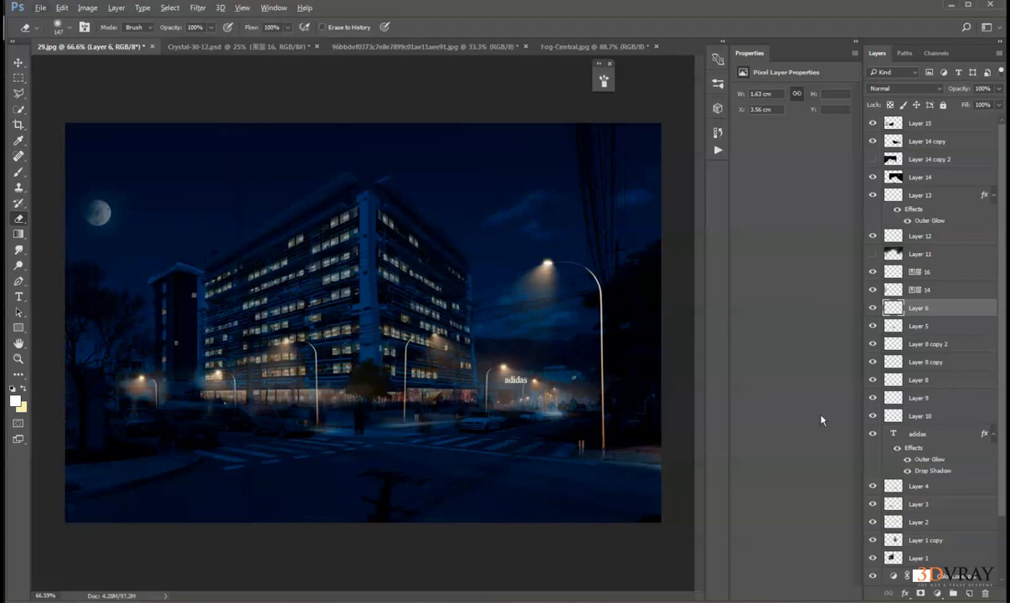
# Add a Brightness/Contrast adjustment layer above Layer 15 with brightness -2 and contrast 26.
pyautogui.click(920, 123)
pyautogui.click(936, 593)
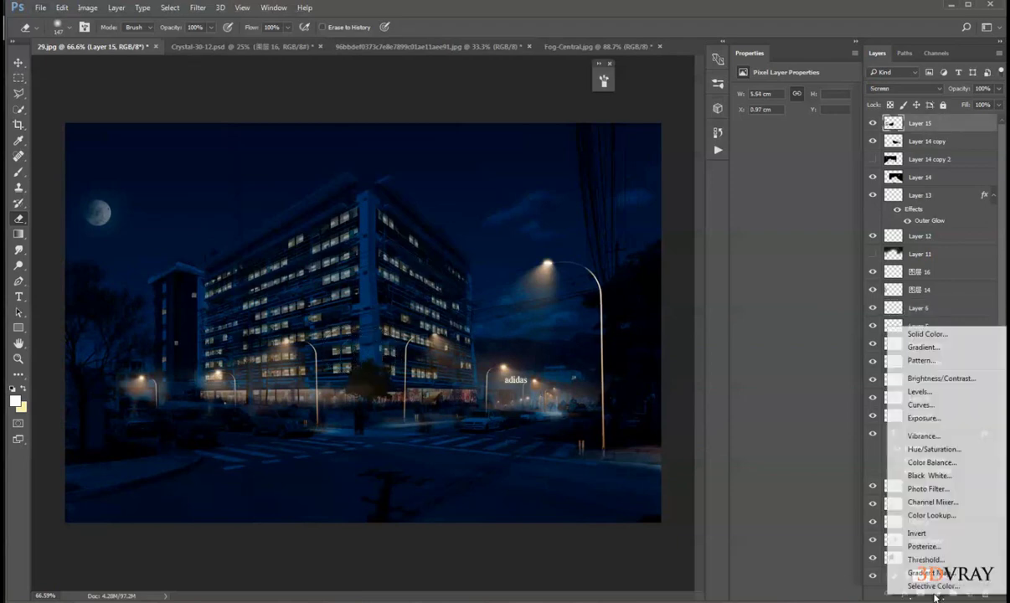
pyautogui.click(936, 379)
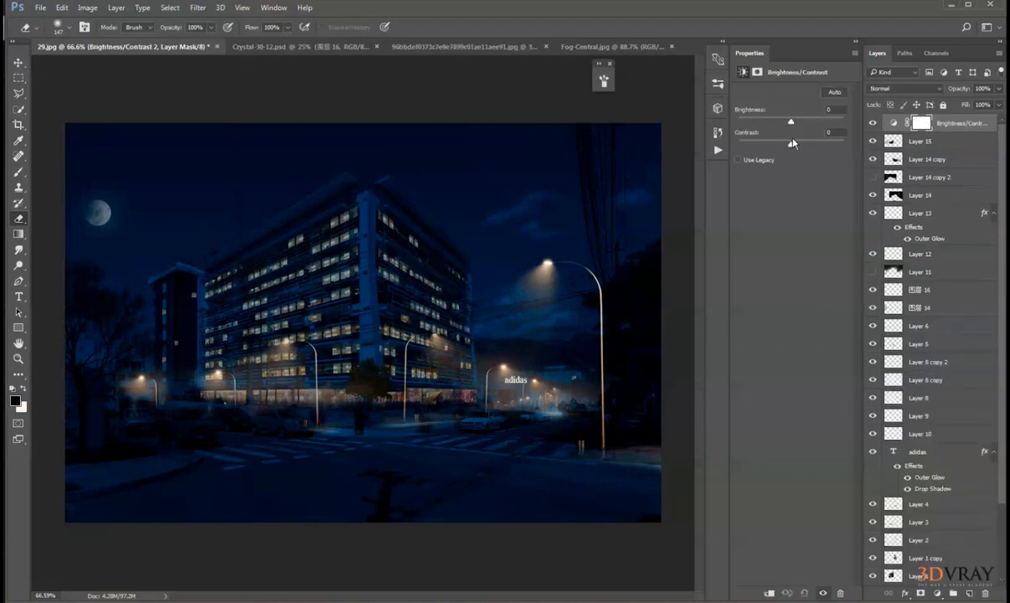
pyautogui.moveTo(792, 143)
pyautogui.mouseDown()
pyautogui.moveTo(820, 148)
pyautogui.moveTo(806, 123)
pyautogui.moveTo(816, 132)
pyautogui.moveTo(790, 144)
pyautogui.mouseUp()
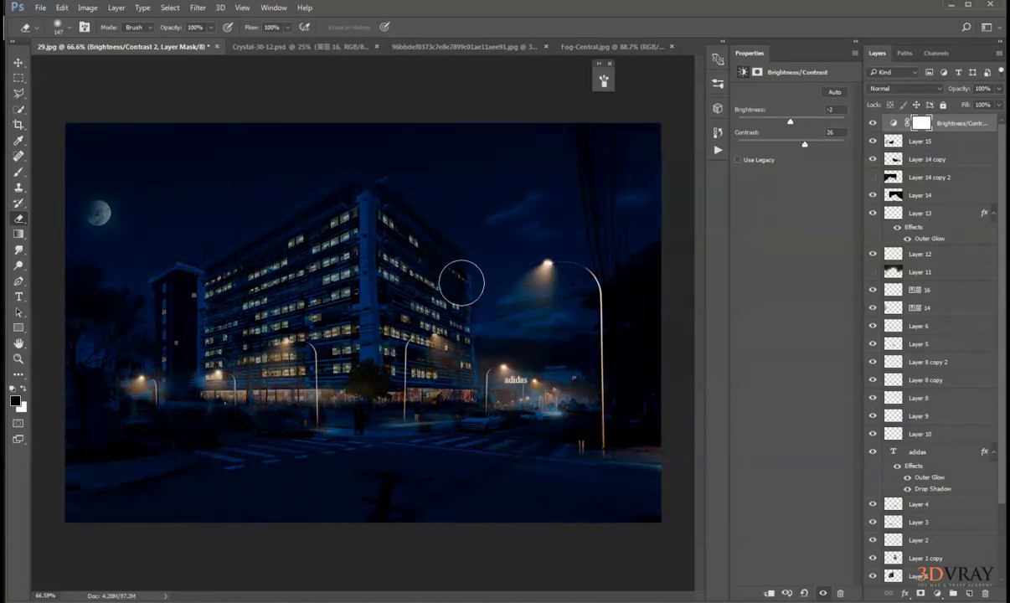
# Compare the finished night scene with the original daytime photo by isolating the Background layer and restoring all layers.
pyautogui.click(18, 62)
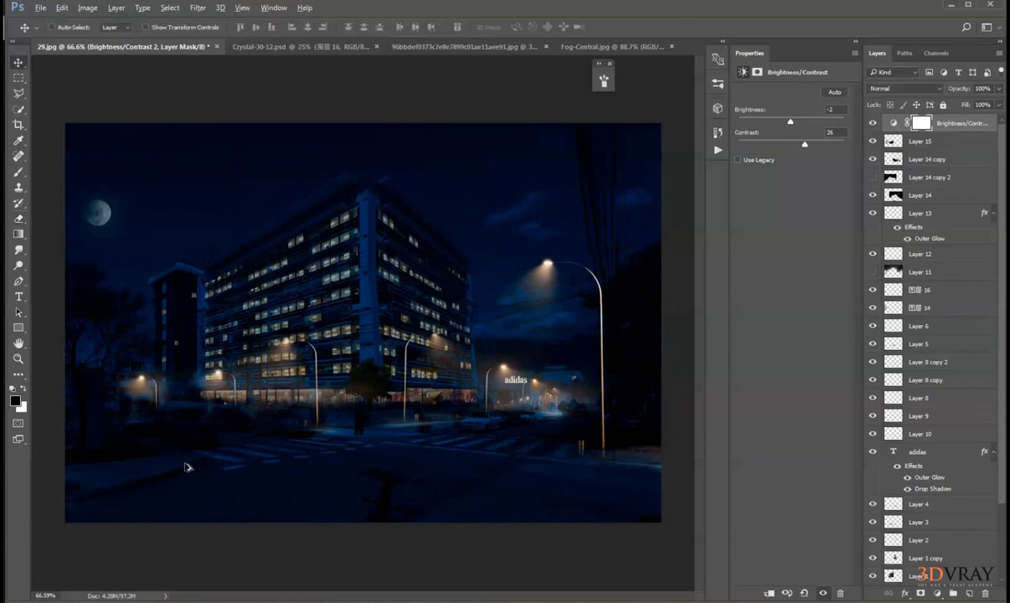
pyautogui.scroll(-5, 227, 460)
pyautogui.scroll(6, 324, 433)
pyautogui.scroll(-3, 871, 553)
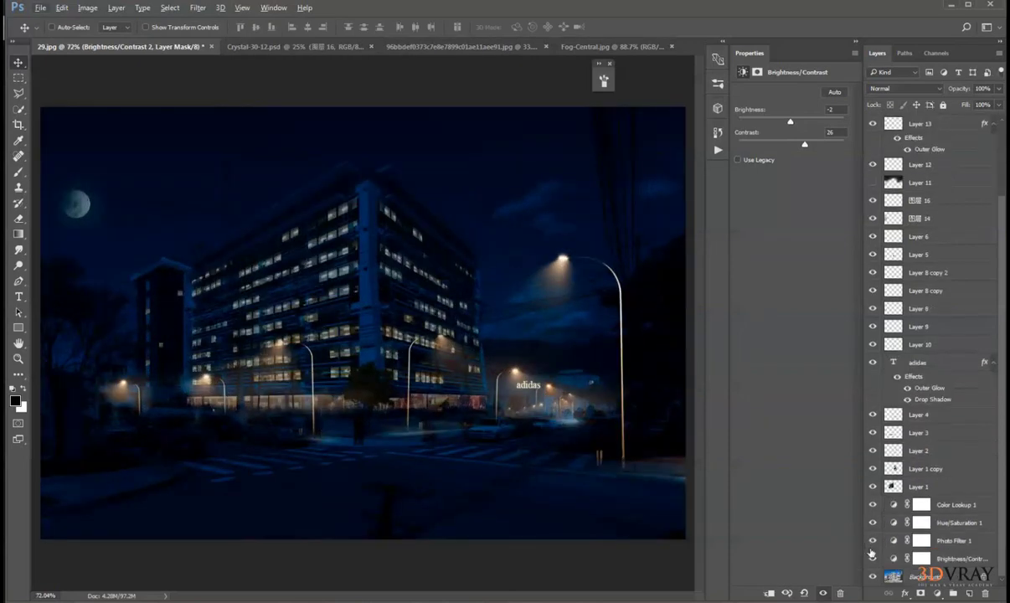
pyautogui.keyDown('alt'); pyautogui.click(872, 577); pyautogui.keyUp('alt')
pyautogui.keyDown('alt'); pyautogui.click(872, 577); pyautogui.keyUp('alt')
pyautogui.keyDown('alt'); pyautogui.click(873, 578); pyautogui.keyUp('alt')
pyautogui.keyDown('alt'); pyautogui.click(873, 577); pyautogui.keyUp('alt')
pyautogui.scroll(-6, 396, 411)
pyautogui.scroll(5, 397, 411)
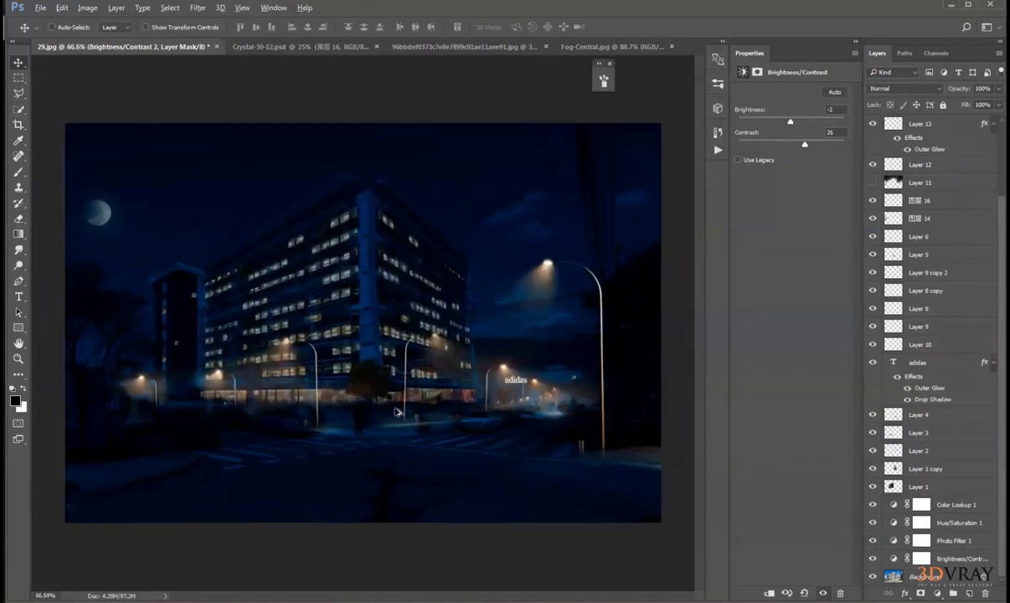
# Add a Curves adjustment layer directly above Layer 13.
pyautogui.scroll(-2, 397, 412)
pyautogui.click(937, 592)
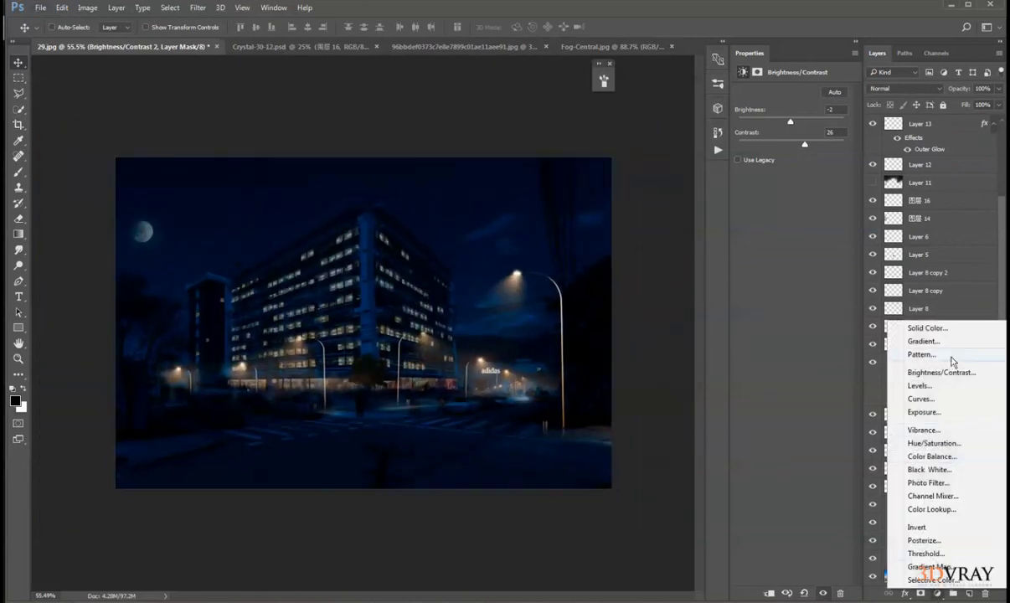
pyautogui.click(918, 152)
pyautogui.click(918, 151)
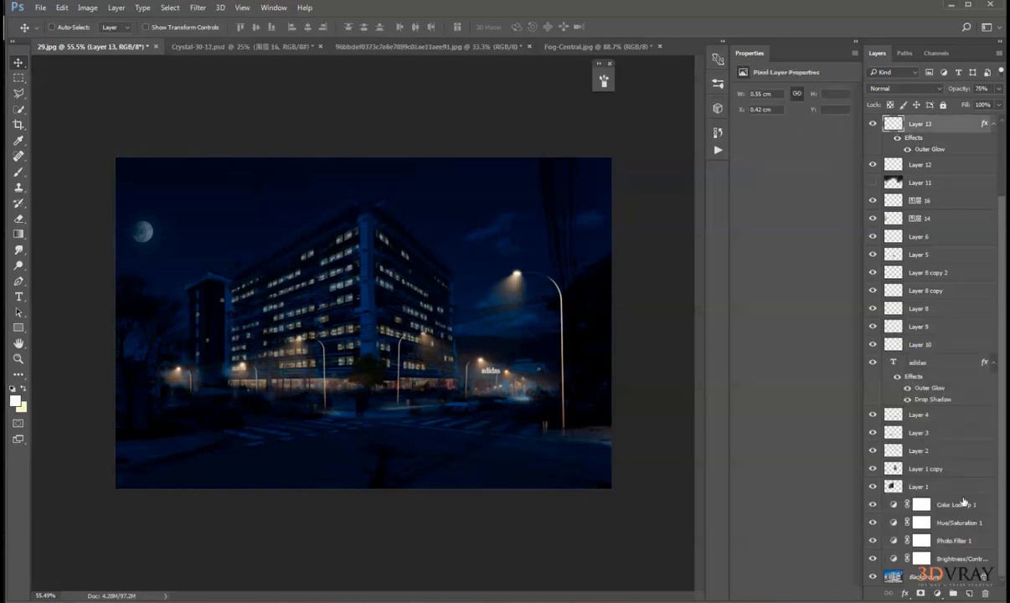
pyautogui.click(937, 593)
pyautogui.click(920, 401)
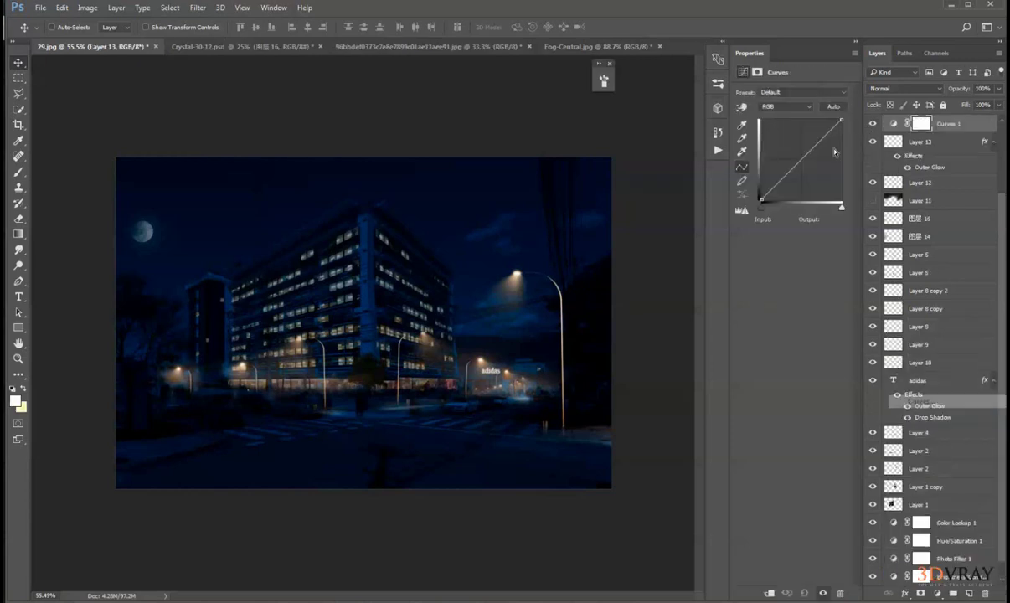
# Raise the Red channel of the Curves 1 layer slightly and place control points on its Blue channel.
pyautogui.click(787, 106)
pyautogui.click(788, 124)
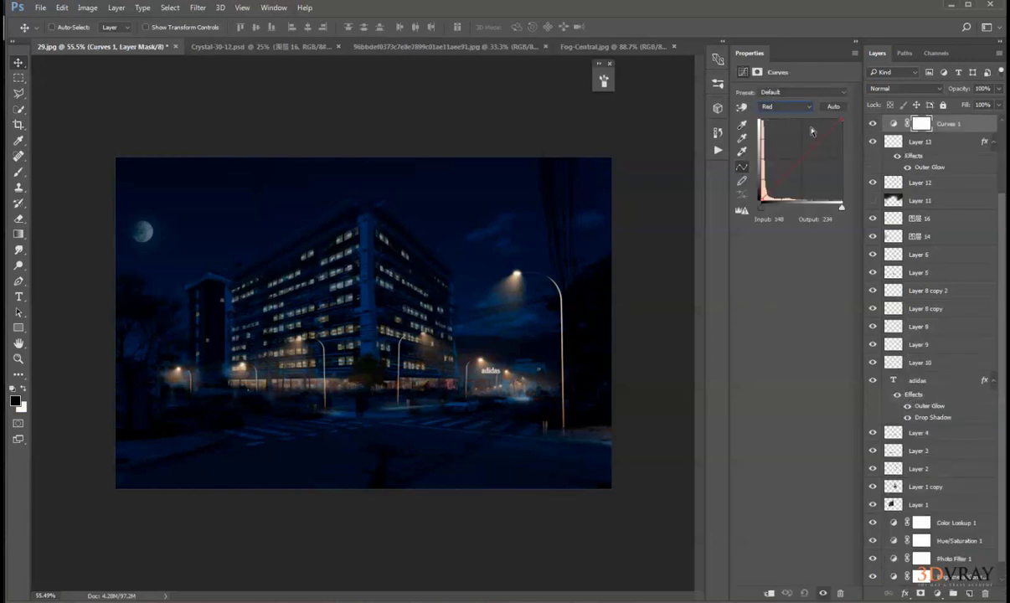
pyautogui.moveTo(837, 119)
pyautogui.mouseDown()
pyautogui.moveTo(825, 119)
pyautogui.moveTo(835, 178)
pyautogui.moveTo(828, 133)
pyautogui.mouseUp()
pyautogui.click(787, 106)
pyautogui.click(779, 137)
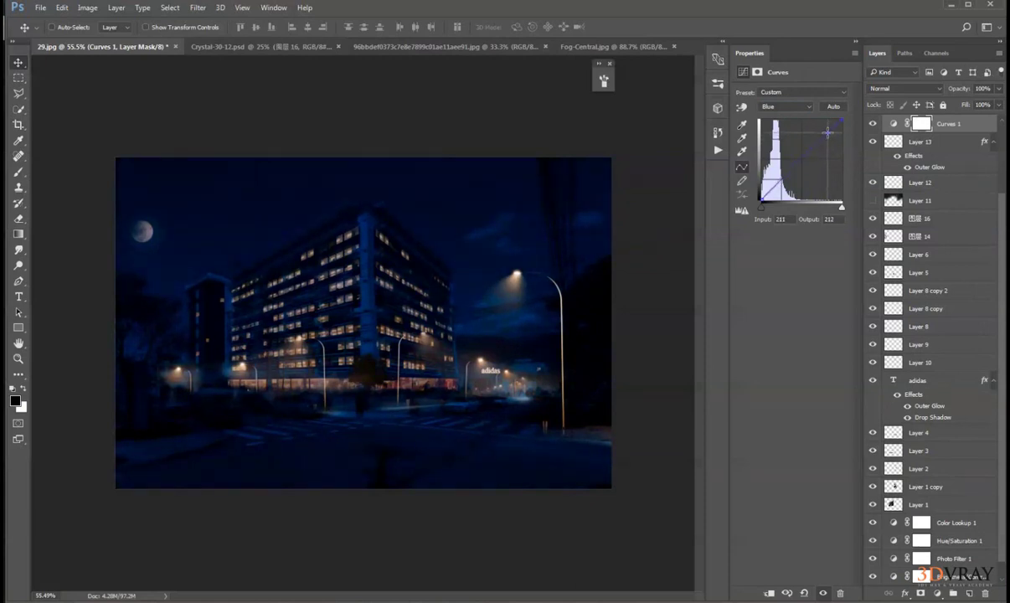
# Create a new layer above Curves 1 and draw a circular selection over the headlight of the dark car in the left foreground.
pyautogui.scroll(2, 412, 337)
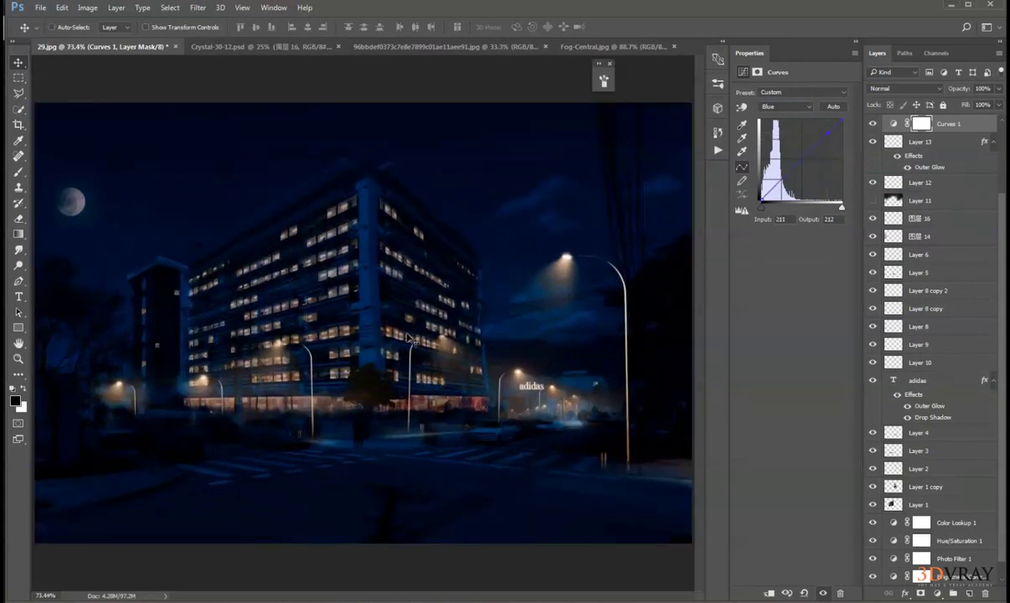
pyautogui.scroll(5, 122, 447)
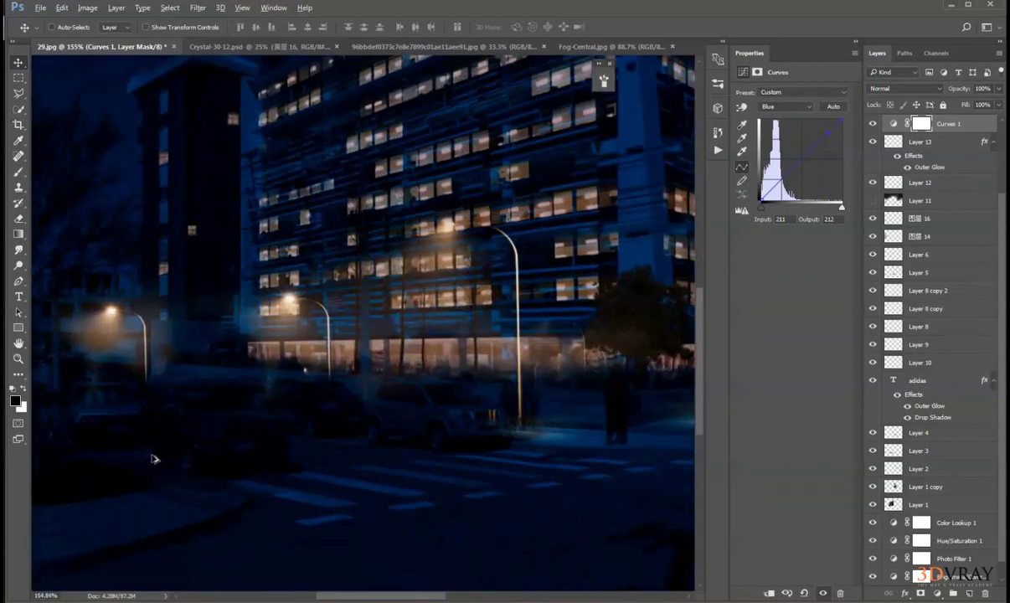
pyautogui.click(969, 594)
pyautogui.moveTo(18, 77); pyautogui.dragTo(67, 85)
pyautogui.moveTo(319, 389); pyautogui.dragTo(219, 492)
pyautogui.moveTo(261, 461); pyautogui.dragTo(273, 444)
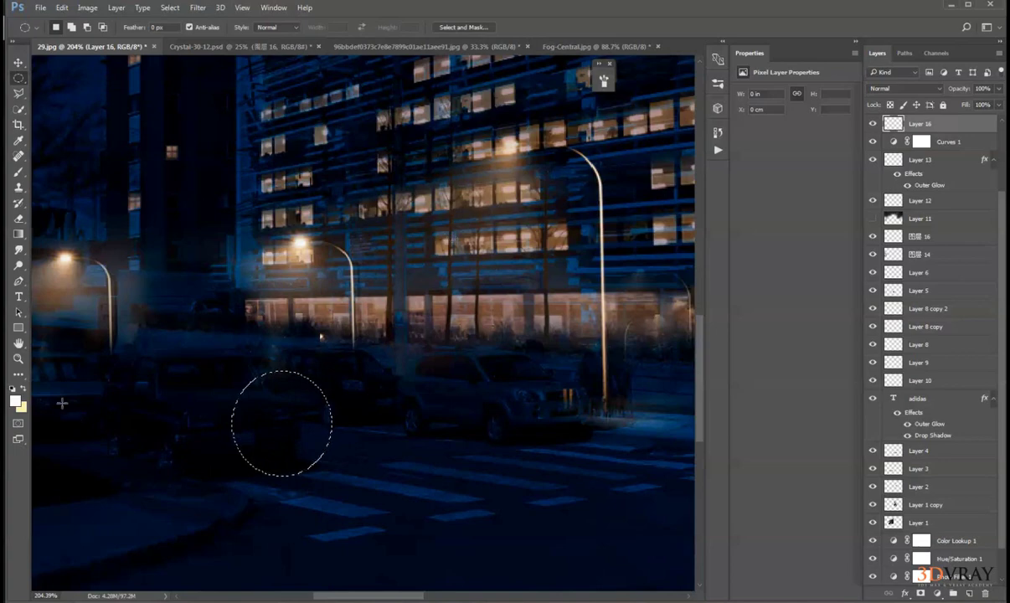
# Fill the circular selection on Layer 16 with solid black using the Brush tool.
pyautogui.click(25, 404)
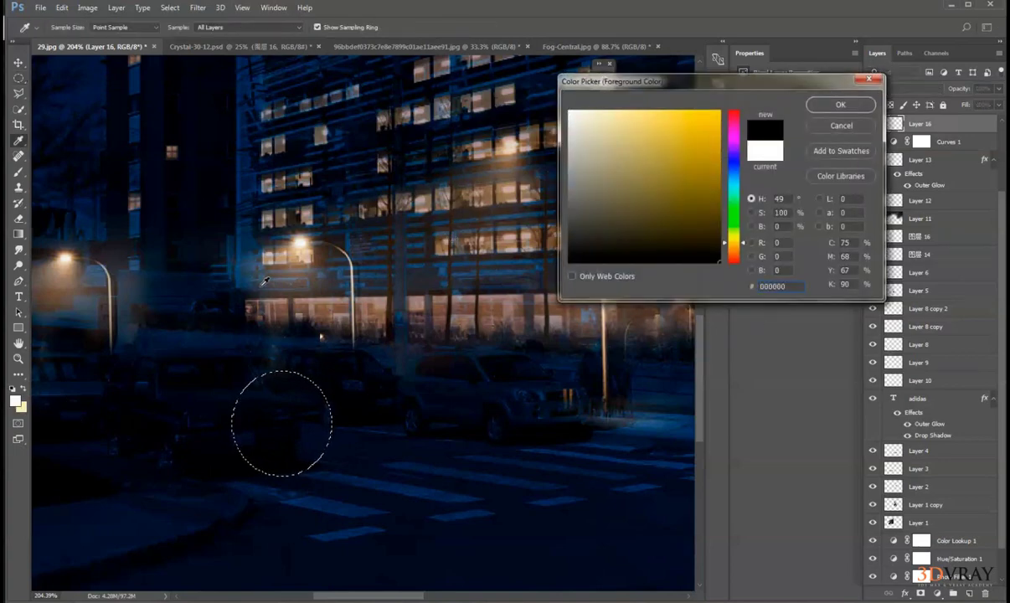
pyautogui.press('Return')
pyautogui.click(19, 172)
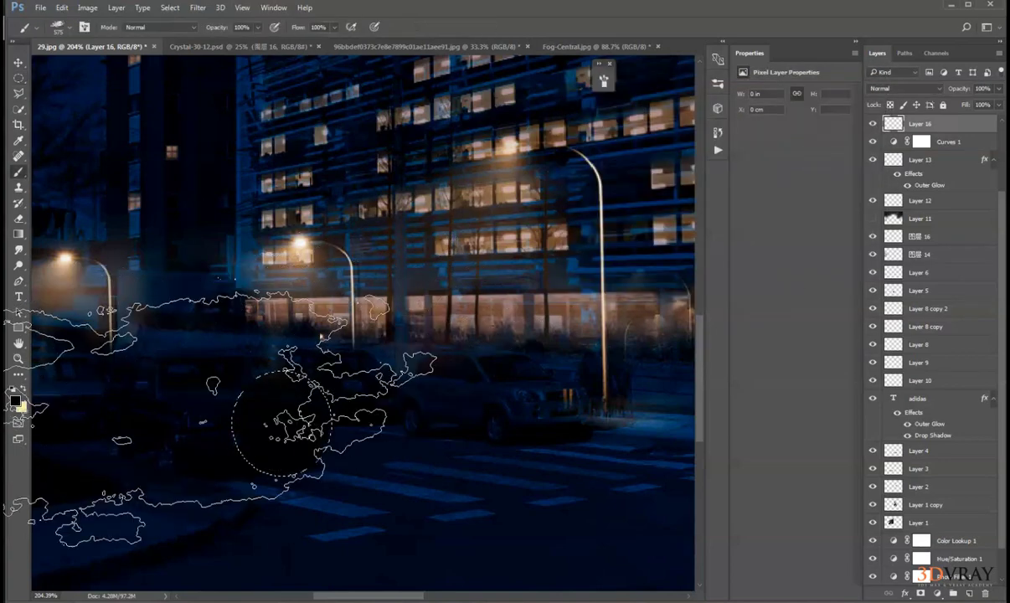
pyautogui.click(322, 439)
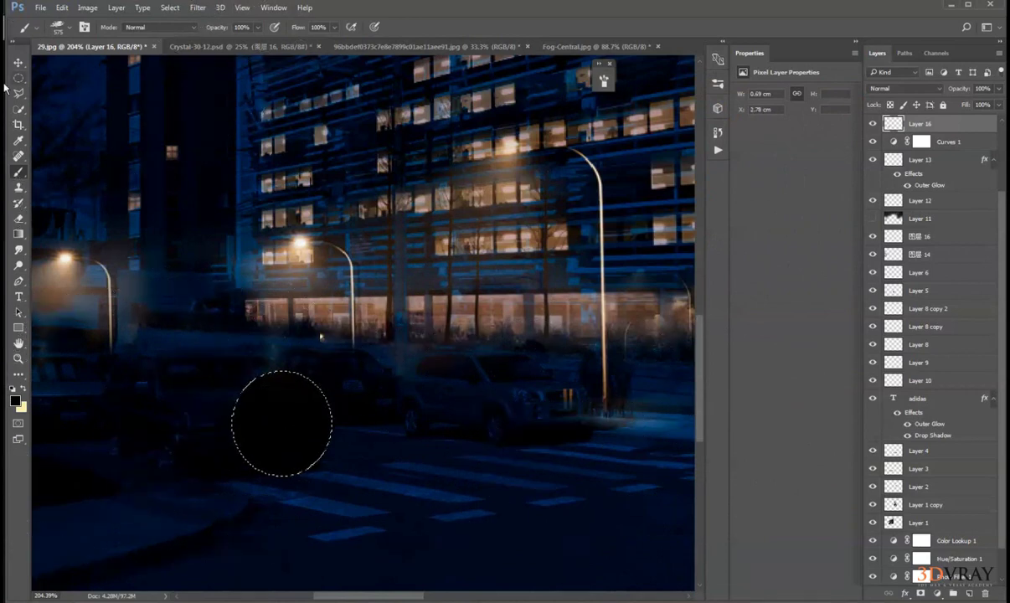
pyautogui.press('m')
pyautogui.hotkey('ctrl', 'd')
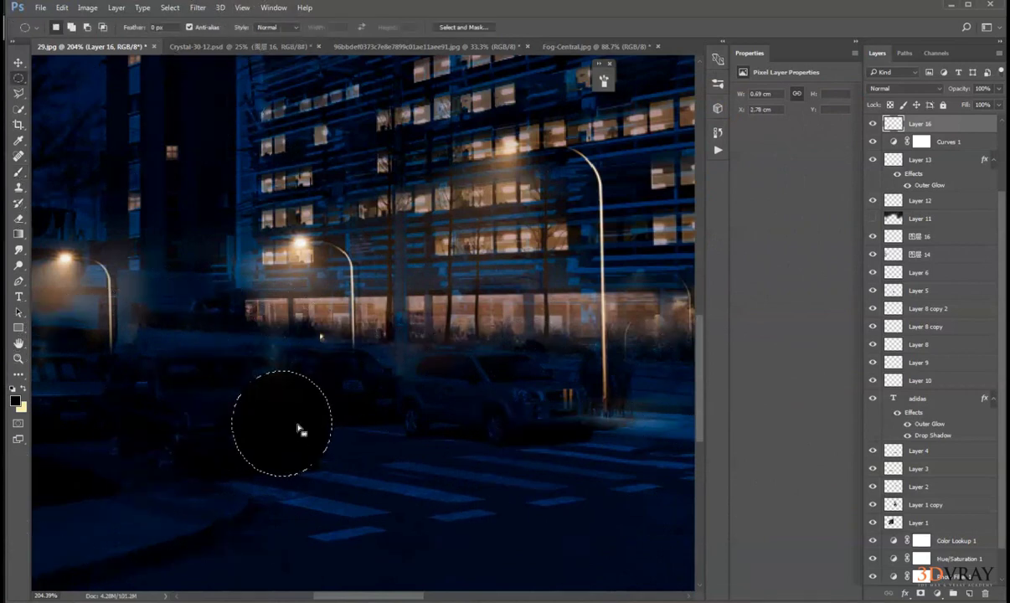
# Render a 105mm Prime lens flare at 100% brightness in the centre of the black circle.
pyautogui.click(197, 8)
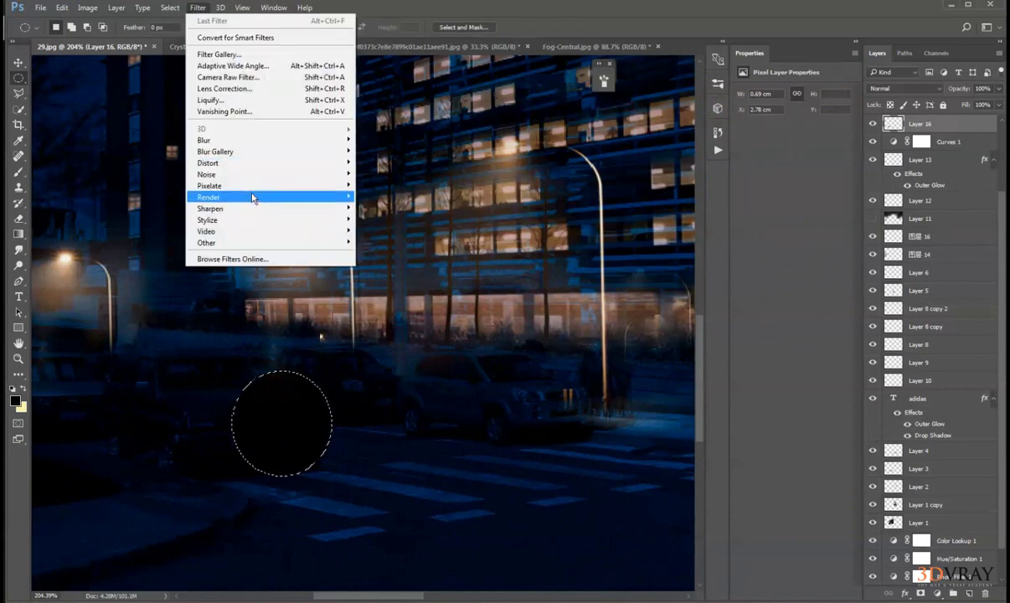
pyautogui.moveTo(255, 197)
pyautogui.click(419, 269)
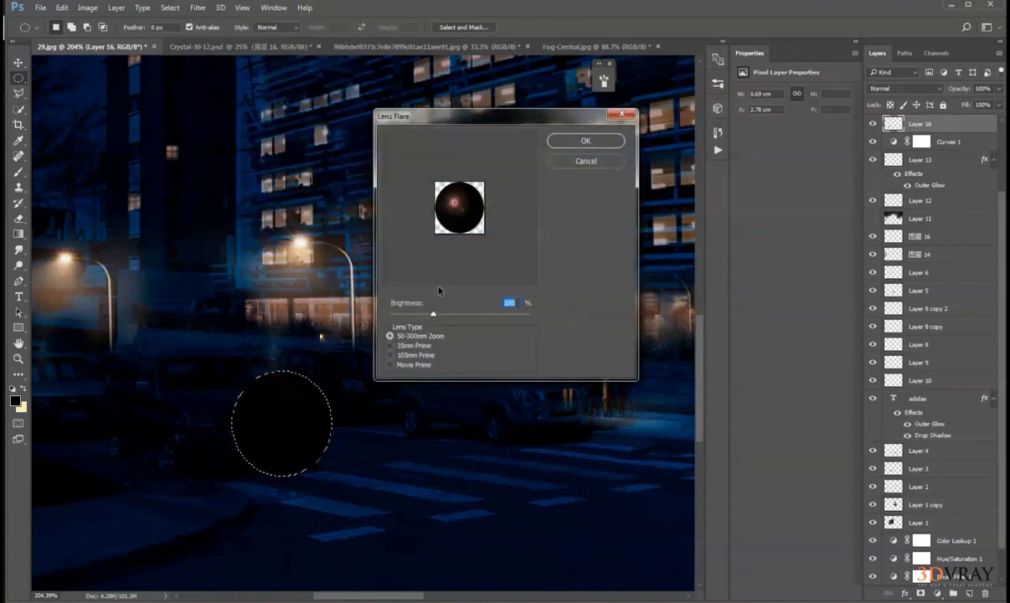
pyautogui.click(419, 357)
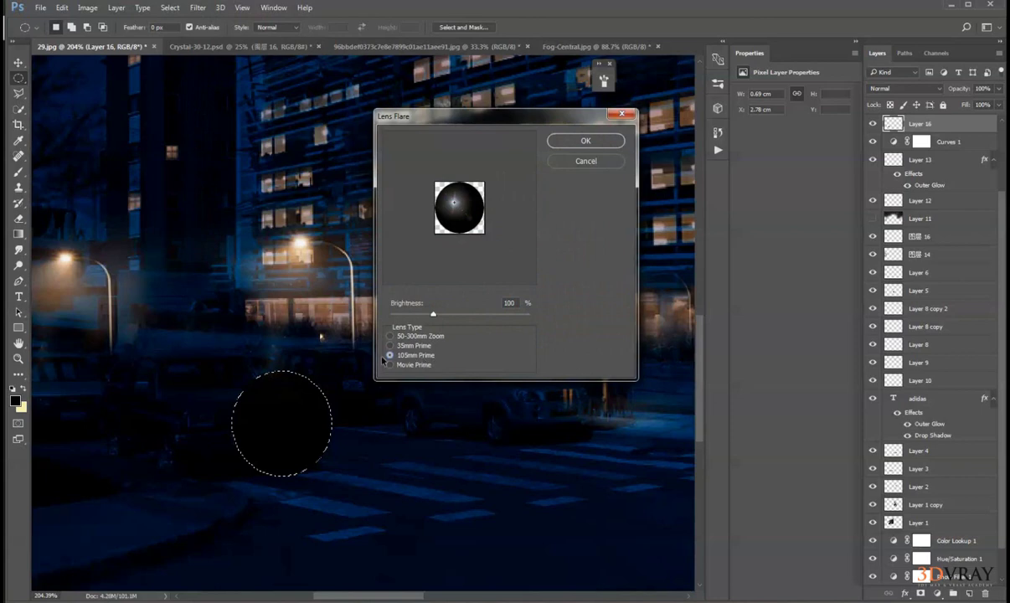
pyautogui.moveTo(463, 225); pyautogui.dragTo(460, 210)
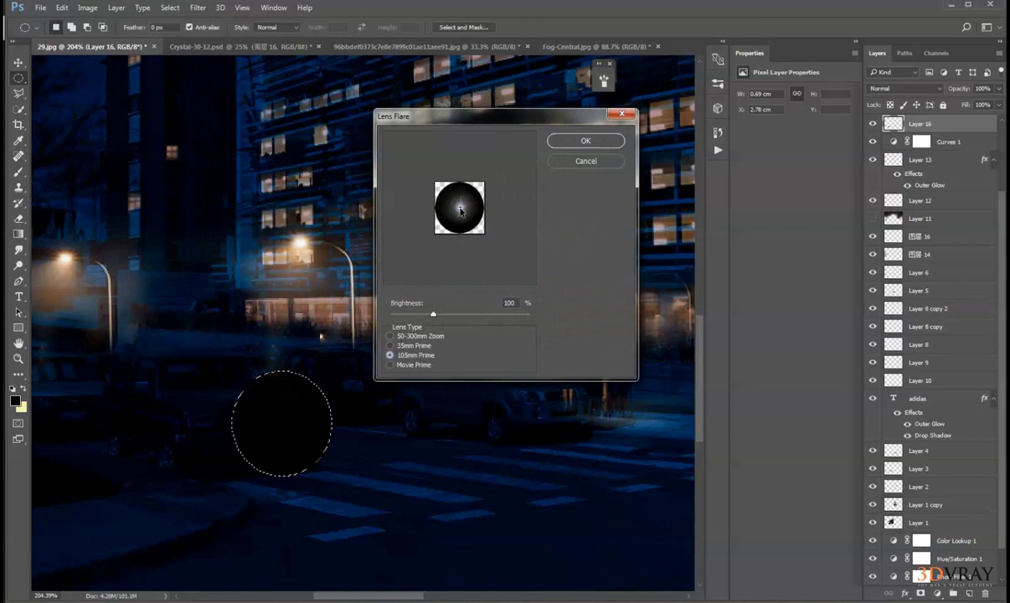
pyautogui.click(584, 142)
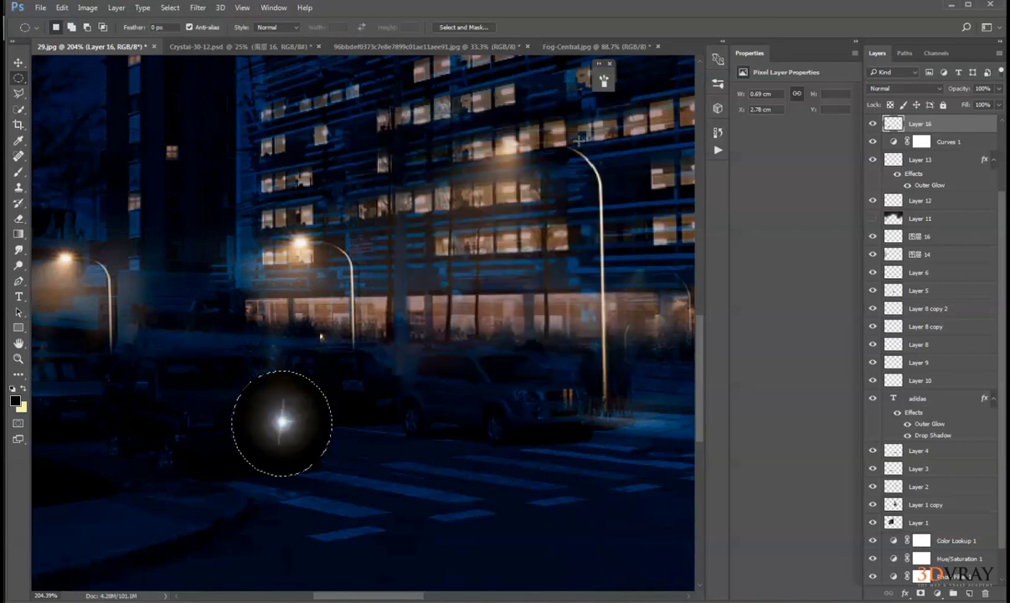
# Set Layer 16 to Screen blending, clear the selection, and nudge the flare up onto the car's headlight.
pyautogui.click(901, 89)
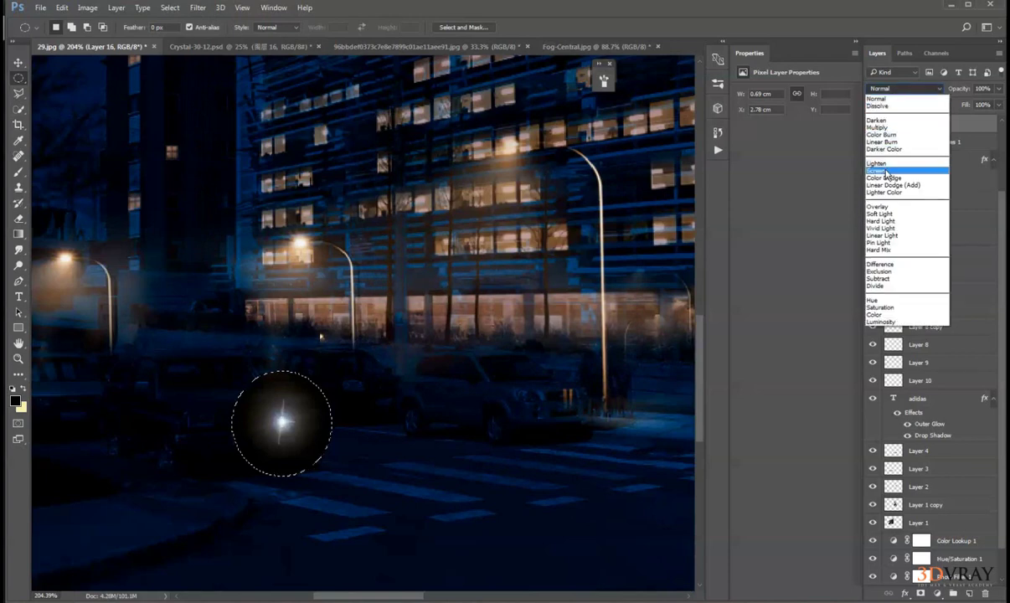
pyautogui.click(877, 170)
pyautogui.hotkey('ctrl', 'd')
pyautogui.click(18, 63)
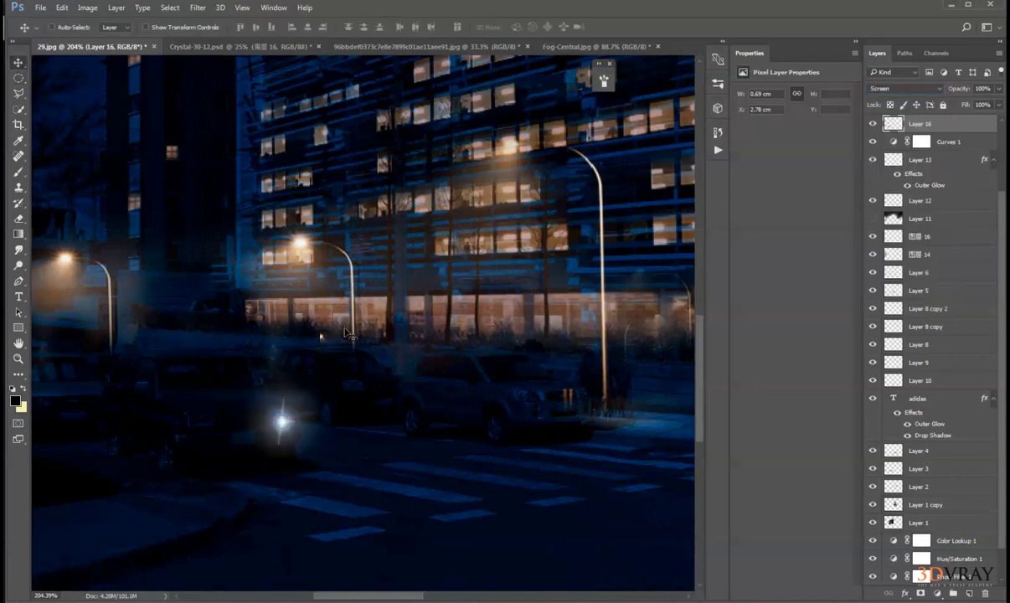
pyautogui.moveTo(348, 336); pyautogui.dragTo(348, 328)
# Colorize the headlight flare with Hue/Saturation, using a warm hue of about 40 and saturation 25.
pyautogui.click(88, 8)
pyautogui.moveTo(159, 37)
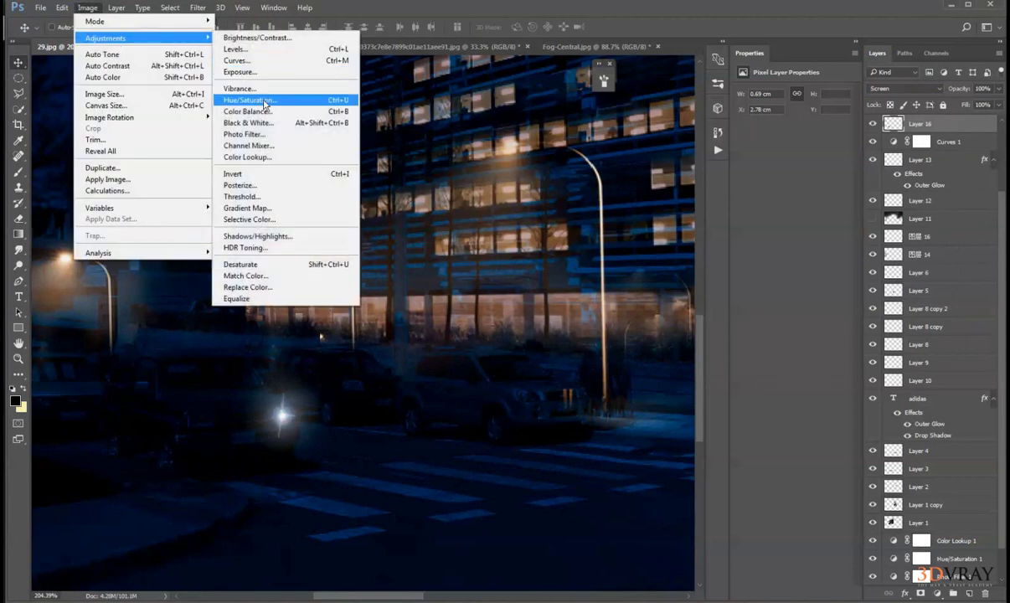
pyautogui.click(250, 100)
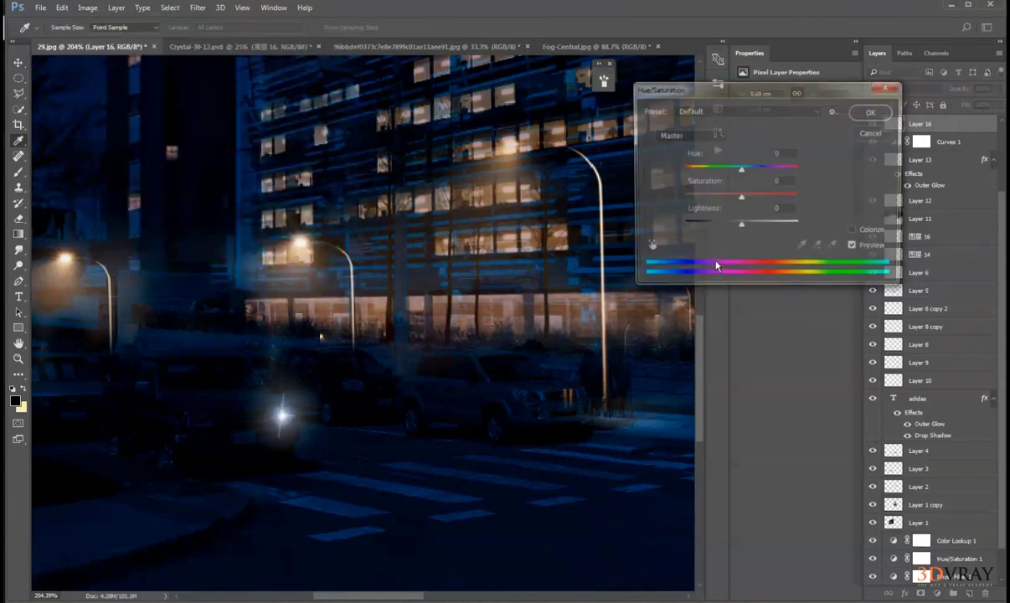
pyautogui.click(856, 232)
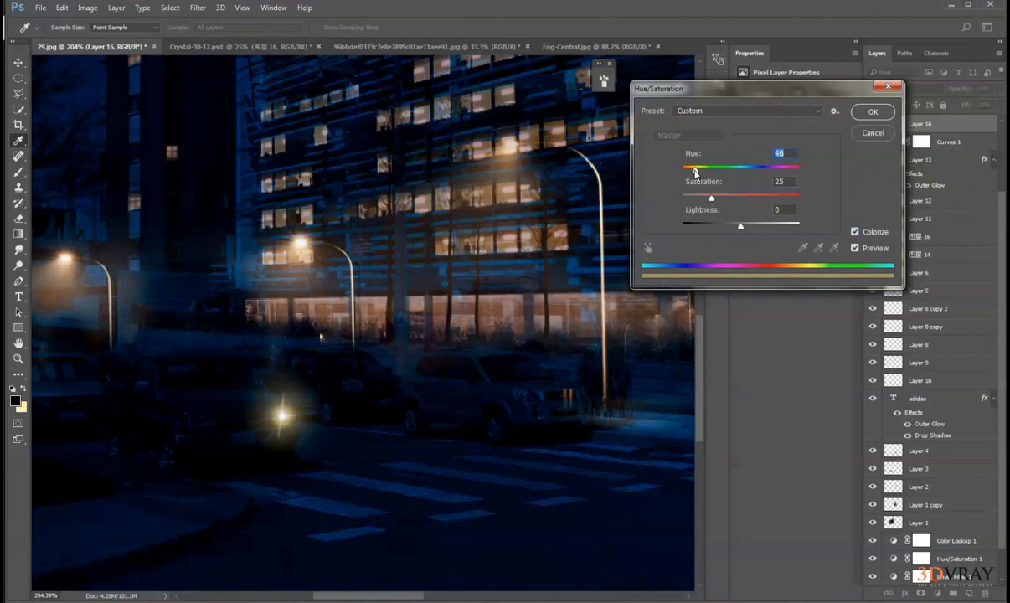
pyautogui.click(876, 232)
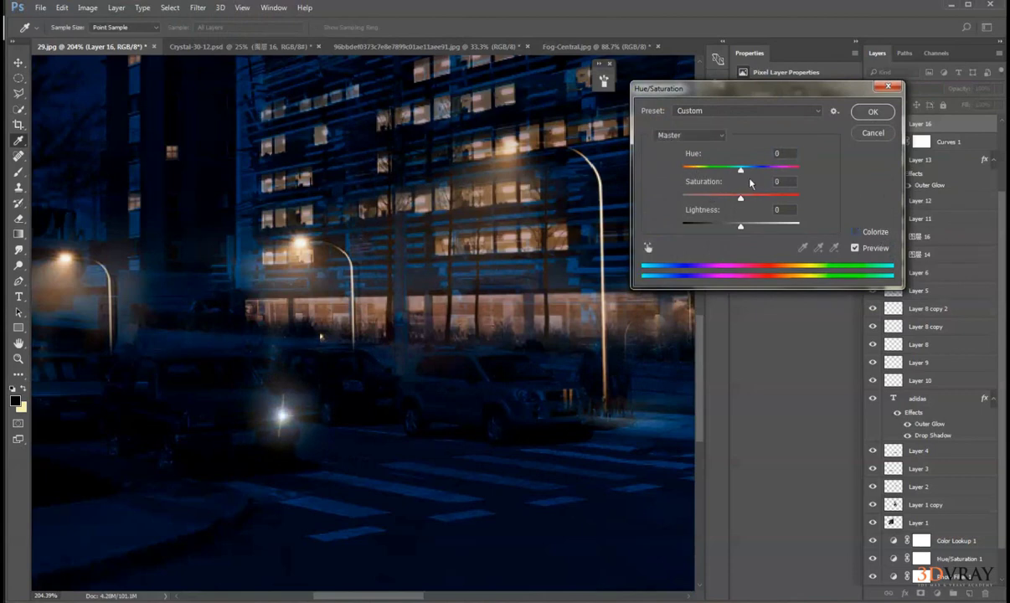
pyautogui.click(868, 232)
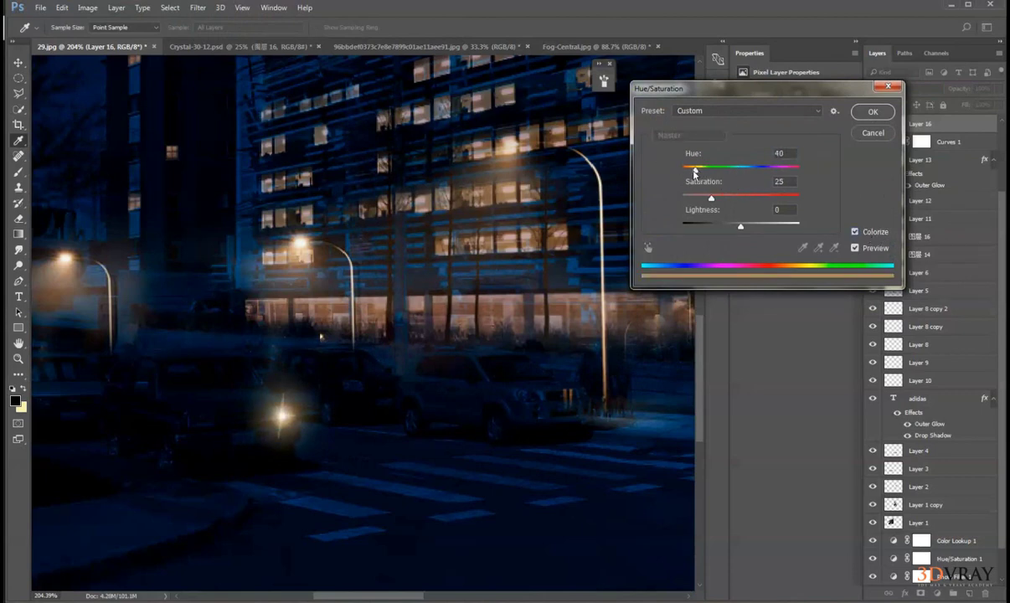
pyautogui.moveTo(694, 172)
pyautogui.mouseDown()
pyautogui.moveTo(744, 171)
pyautogui.moveTo(695, 172)
pyautogui.mouseUp()
pyautogui.click(873, 112)
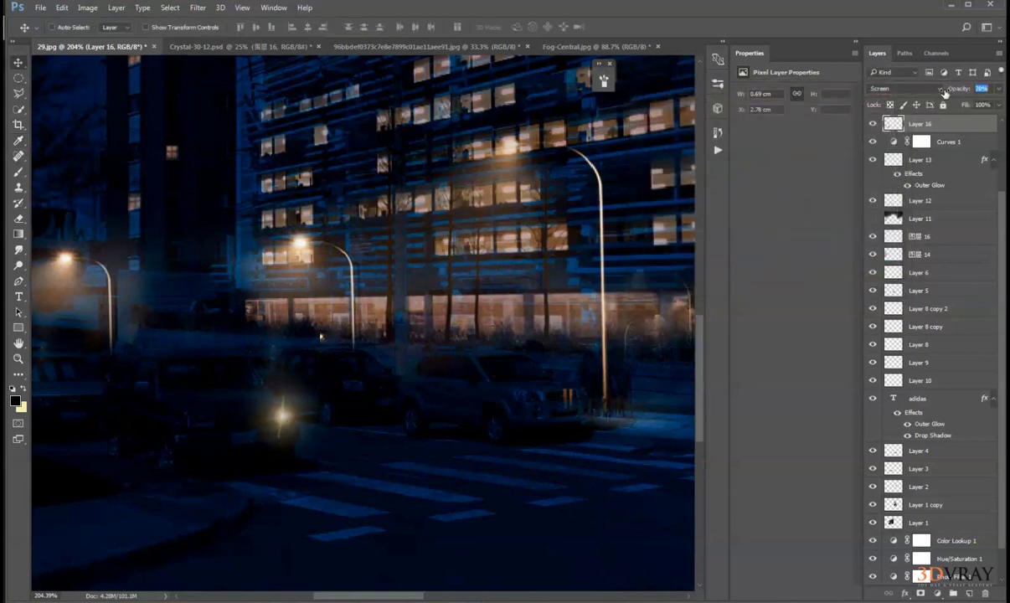
# Lower the flare layer's opacity to 72% and place a slightly resized copy over the same car's other headlight.
pyautogui.moveTo(945, 92)
pyautogui.mouseDown()
pyautogui.moveTo(932, 95)
pyautogui.moveTo(943, 100)
pyautogui.mouseUp()
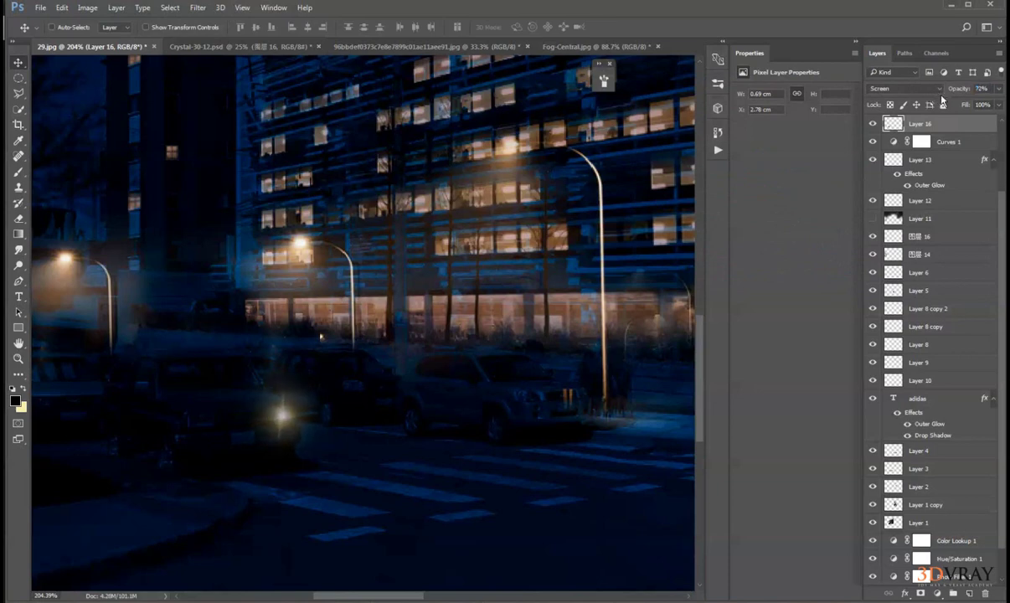
pyautogui.moveTo(417, 378); pyautogui.dragTo(337, 388)
pyautogui.hotkey('ctrl', 't')
pyautogui.moveTo(255, 368); pyautogui.dragTo(239, 476)
pyautogui.press('Return')
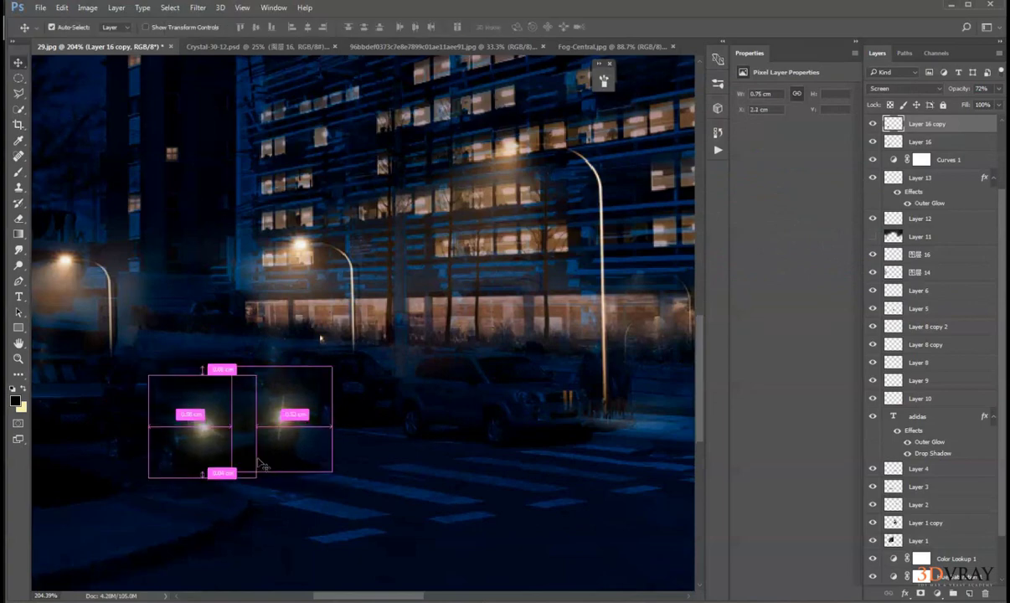
# On a new layer above the flares, paint a pale yellow patch across the road before the car with a 164 px soft round brush.
pyautogui.hotkey('ctrl', '-')
pyautogui.hotkey('ctrl', '-')
pyautogui.hotkey('ctrl', '-')
pyautogui.scroll(-1, 358, 398)
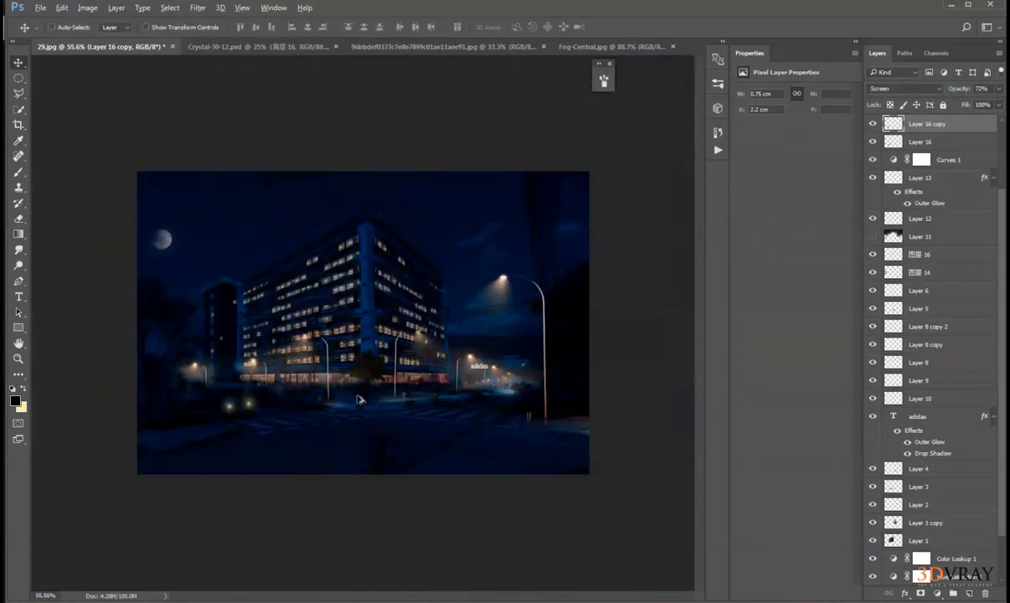
pyautogui.scroll(4, 160, 487)
pyautogui.scroll(1, 117, 466)
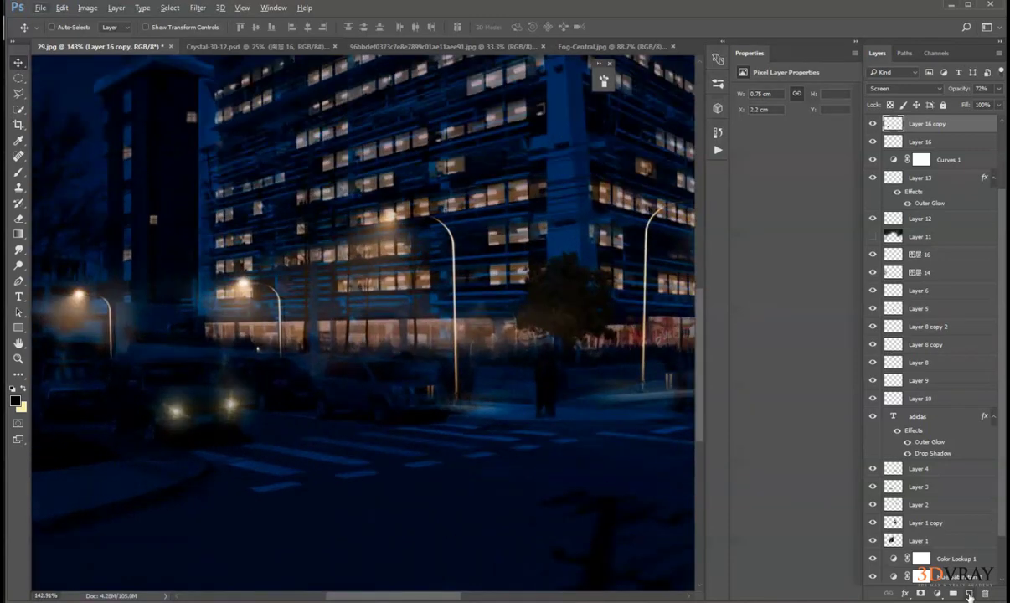
pyautogui.click(970, 593)
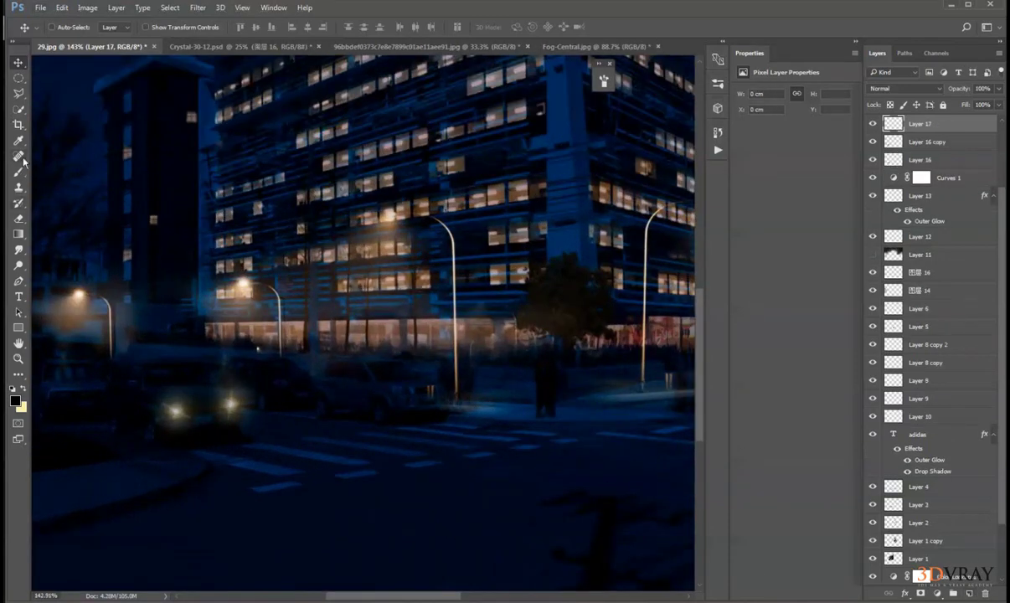
pyautogui.click(14, 400)
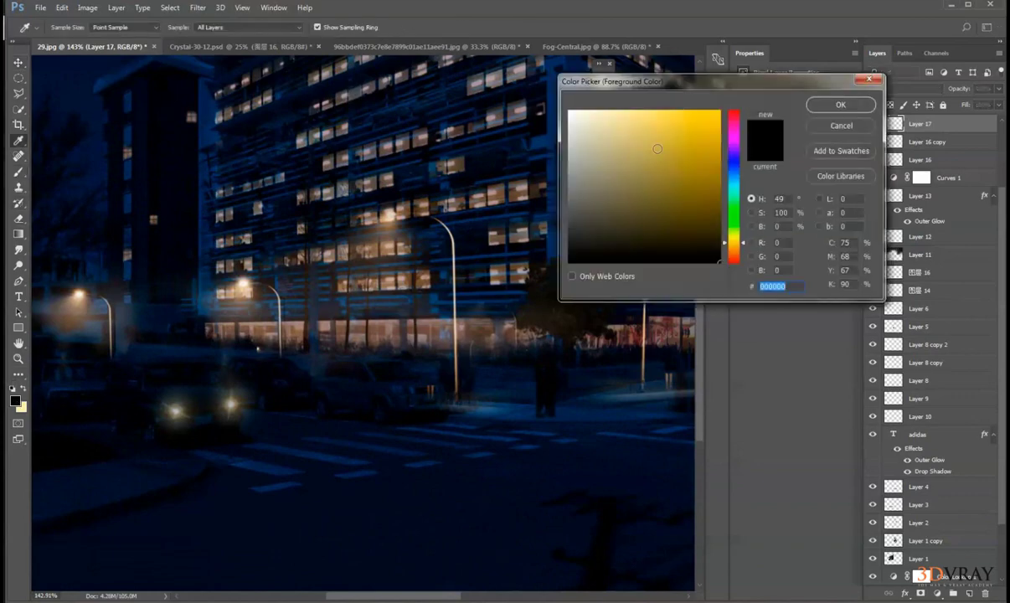
pyautogui.click(840, 104)
pyautogui.rightClick(351, 343)
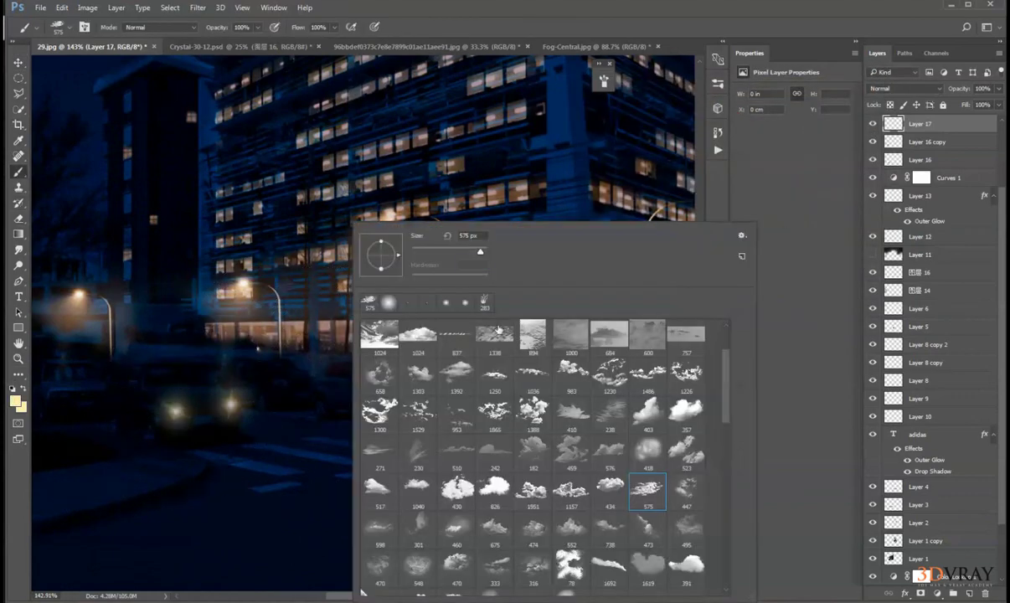
pyautogui.click(388, 303)
pyautogui.moveTo(227, 407)
pyautogui.keyDown('alt'); pyautogui.mouseDown()
pyautogui.moveTo(166, 425)
pyautogui.moveTo(55, 424)
pyautogui.mouseUp(); pyautogui.keyUp('alt')
pyautogui.moveTo(216, 458)
pyautogui.mouseDown()
pyautogui.moveTo(402, 486)
pyautogui.moveTo(214, 497)
pyautogui.moveTo(124, 543)
pyautogui.moveTo(207, 475)
pyautogui.moveTo(400, 489)
pyautogui.moveTo(272, 532)
pyautogui.moveTo(355, 562)
pyautogui.moveTo(489, 532)
pyautogui.moveTo(477, 512)
pyautogui.moveTo(413, 515)
pyautogui.moveTo(378, 552)
pyautogui.moveTo(189, 562)
pyautogui.mouseUp()
# Blend the yellow road patch on Layer 17 using Color Dodge at 10% opacity.
pyautogui.click(900, 88)
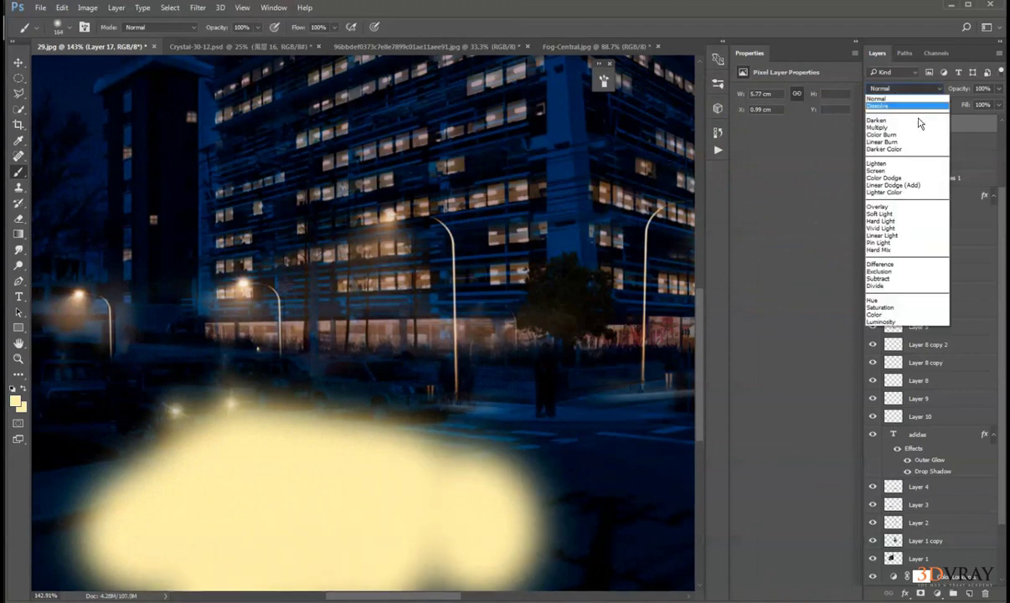
pyautogui.click(908, 178)
pyautogui.moveTo(959, 92); pyautogui.dragTo(889, 100)
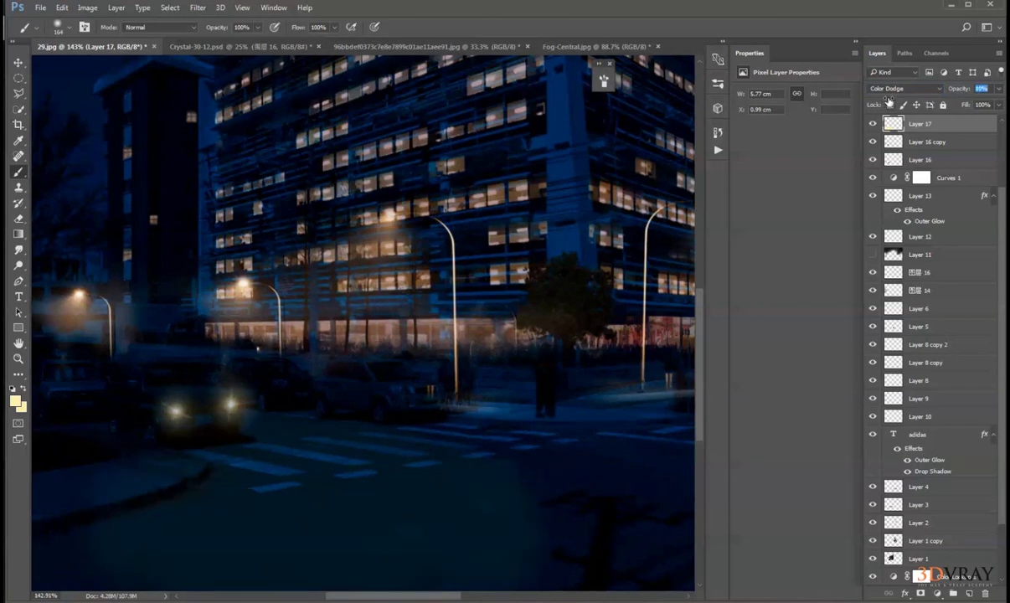
pyautogui.click(18, 62)
pyautogui.scroll(-5, 475, 334)
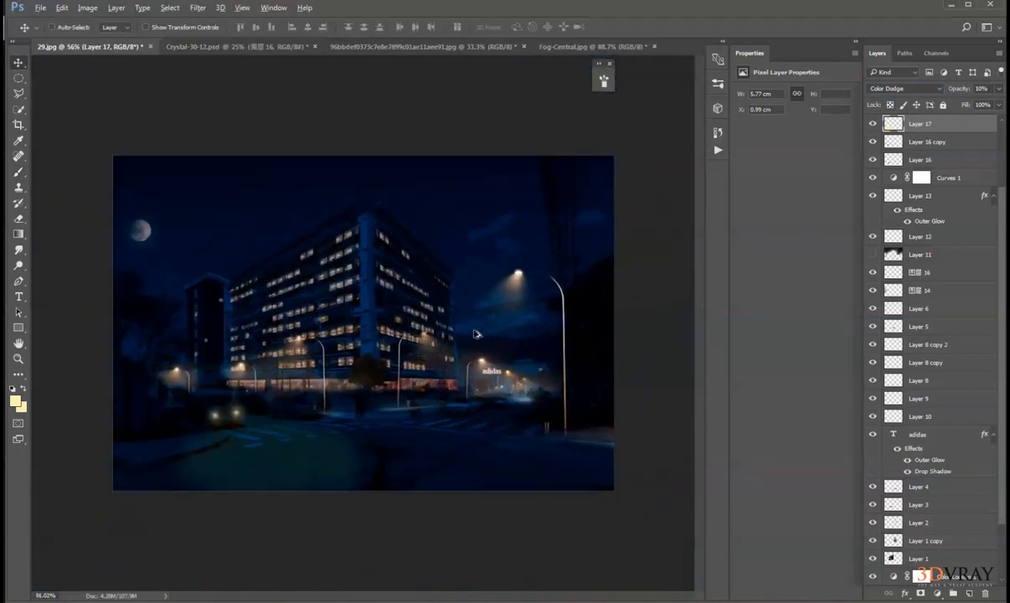
# Switch the yellow road patch on Layer 17 to Screen at 6% opacity and hide the layer.
pyautogui.scroll(1, 474, 334)
pyautogui.click(903, 88)
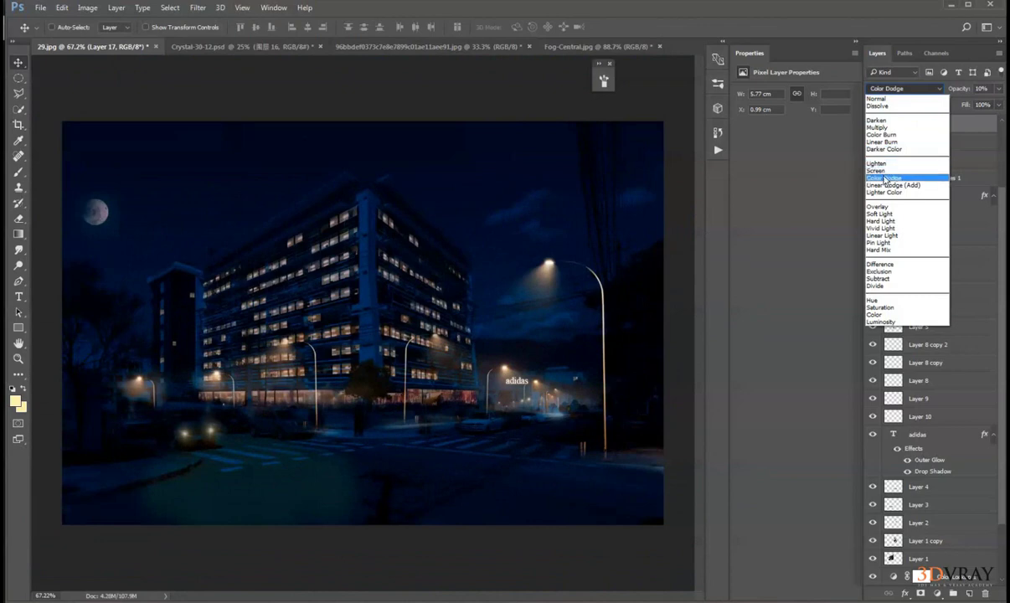
pyautogui.click(884, 171)
pyautogui.moveTo(963, 92)
pyautogui.mouseDown()
pyautogui.moveTo(974, 92)
pyautogui.moveTo(956, 94)
pyautogui.mouseUp()
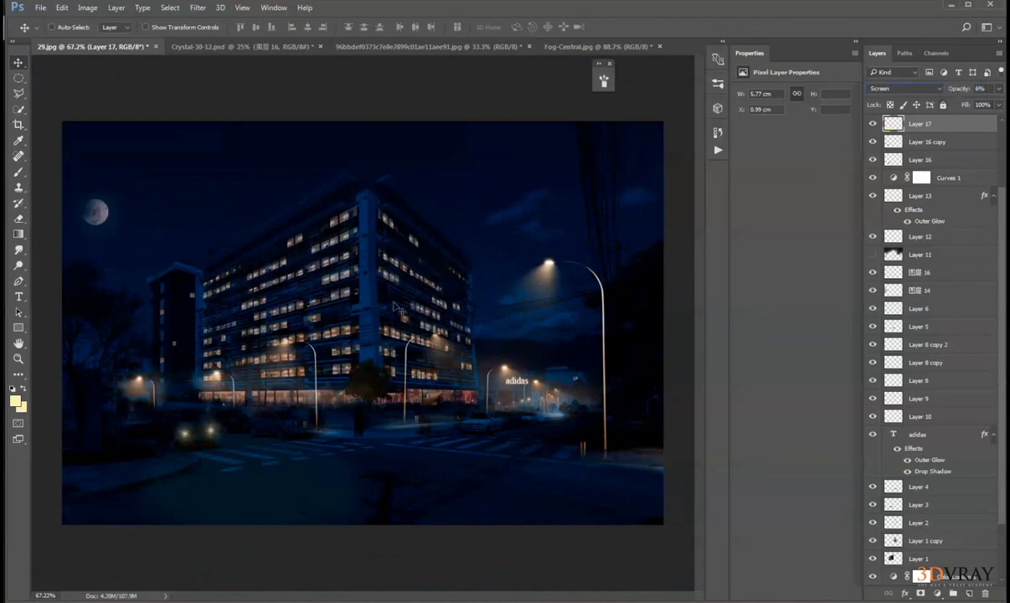
pyautogui.click(872, 124)
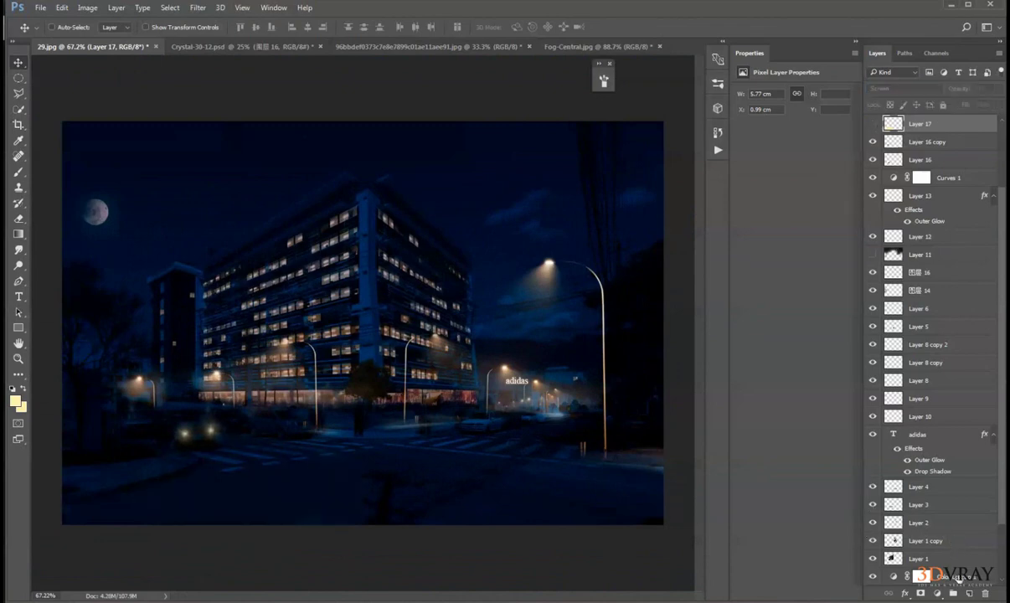
# On a new layer above Layer 17, outline a polygonal light-beam selection from the car's headlights across the road and crosswalk.
pyautogui.click(967, 594)
pyautogui.hotkey('ctrl', 'z')
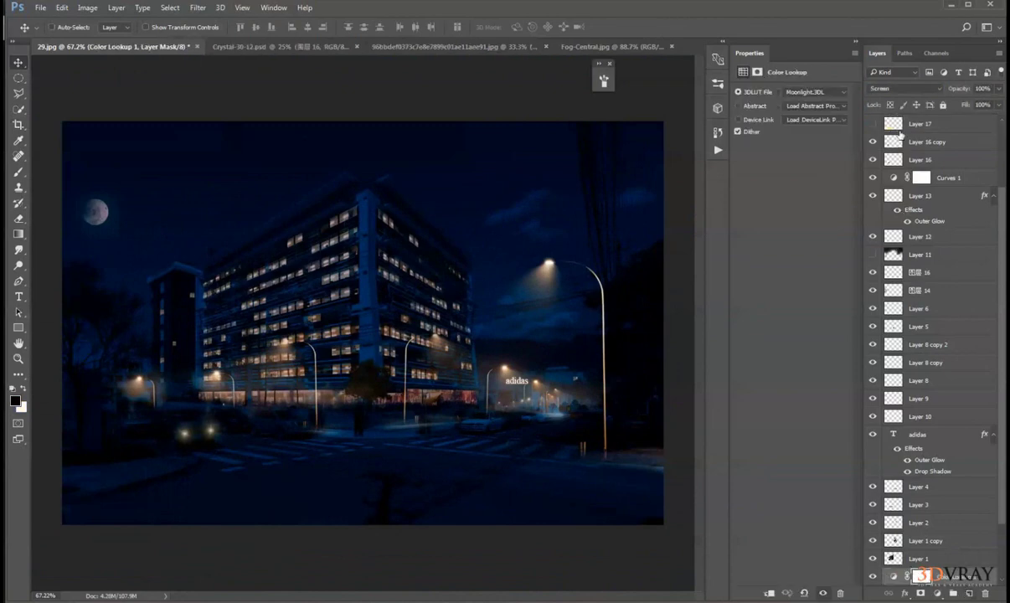
pyautogui.click(901, 127)
pyautogui.click(969, 594)
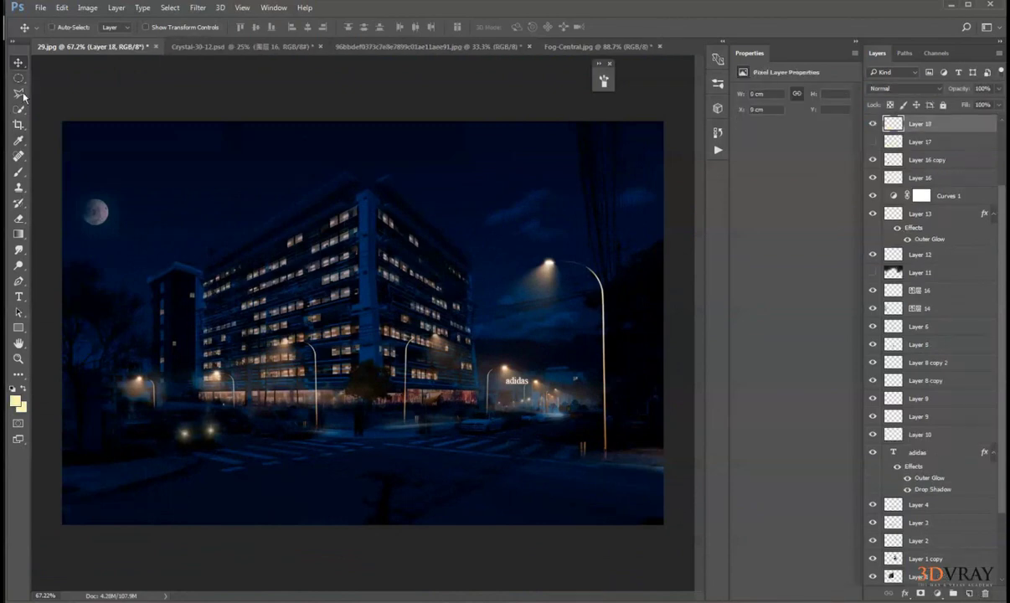
pyautogui.click(18, 93)
pyautogui.click(183, 434)
pyautogui.click(136, 543)
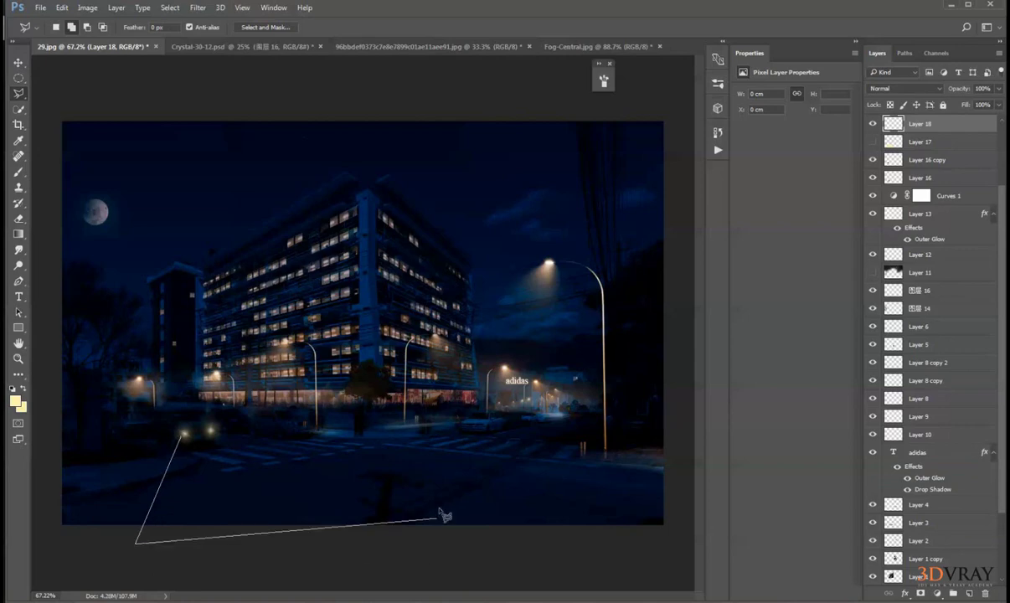
pyautogui.click(381, 513)
pyautogui.click(431, 450)
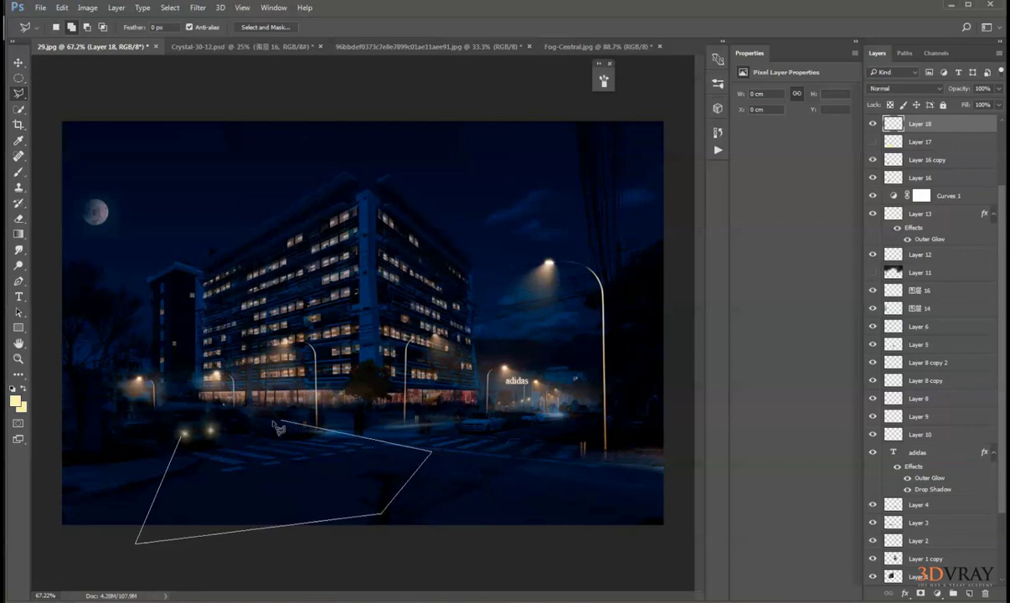
pyautogui.doubleClick(212, 426)
# Fill the selected beam area with white using the 164 px brush and clear the selection.
pyautogui.click(14, 401)
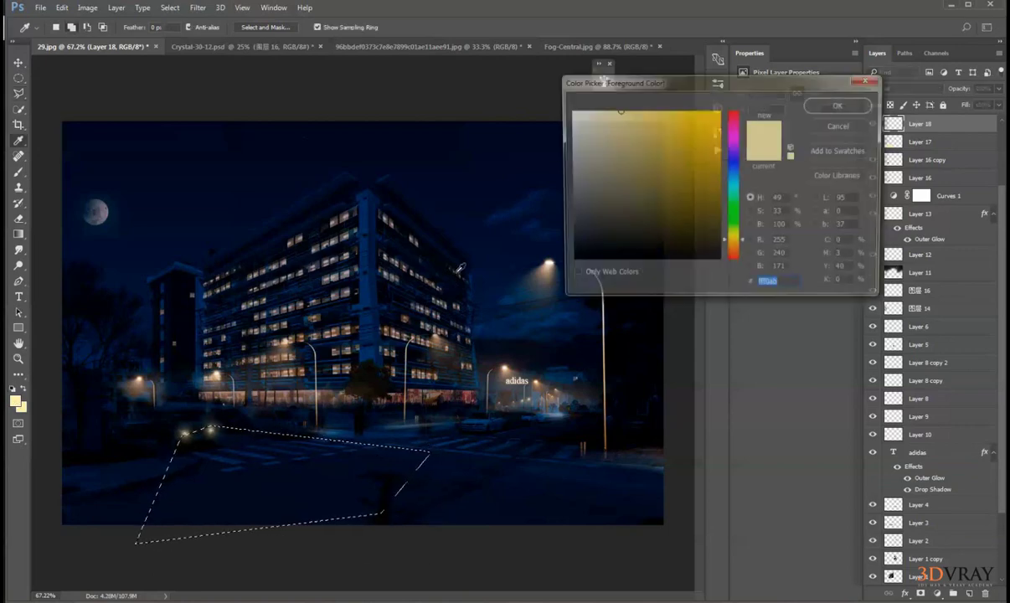
pyautogui.press('Return')
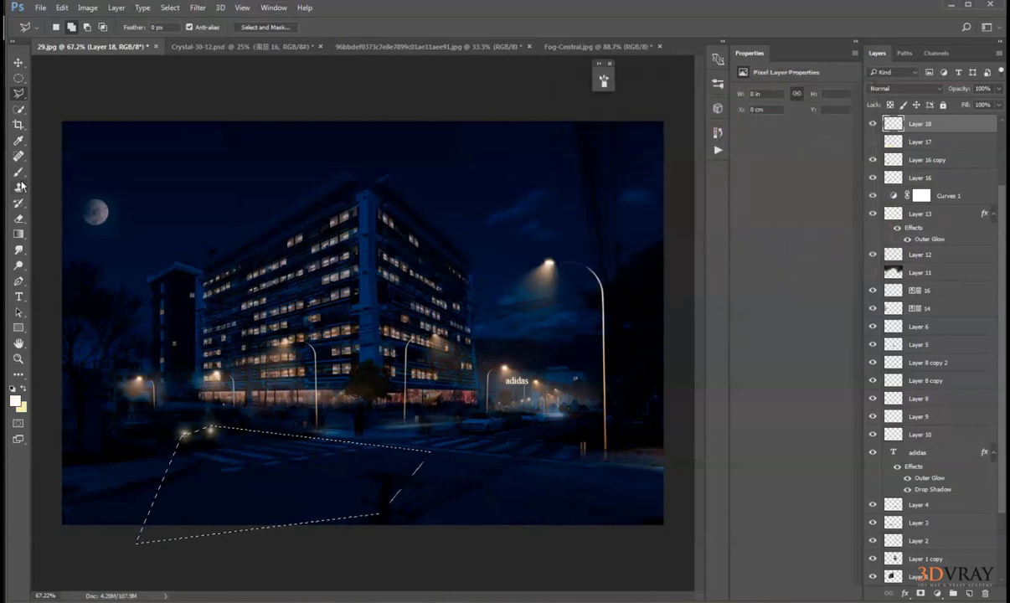
pyautogui.click(18, 172)
pyautogui.moveTo(198, 496)
pyautogui.mouseDown()
pyautogui.moveTo(338, 478)
pyautogui.moveTo(99, 509)
pyautogui.moveTo(425, 538)
pyautogui.mouseUp()
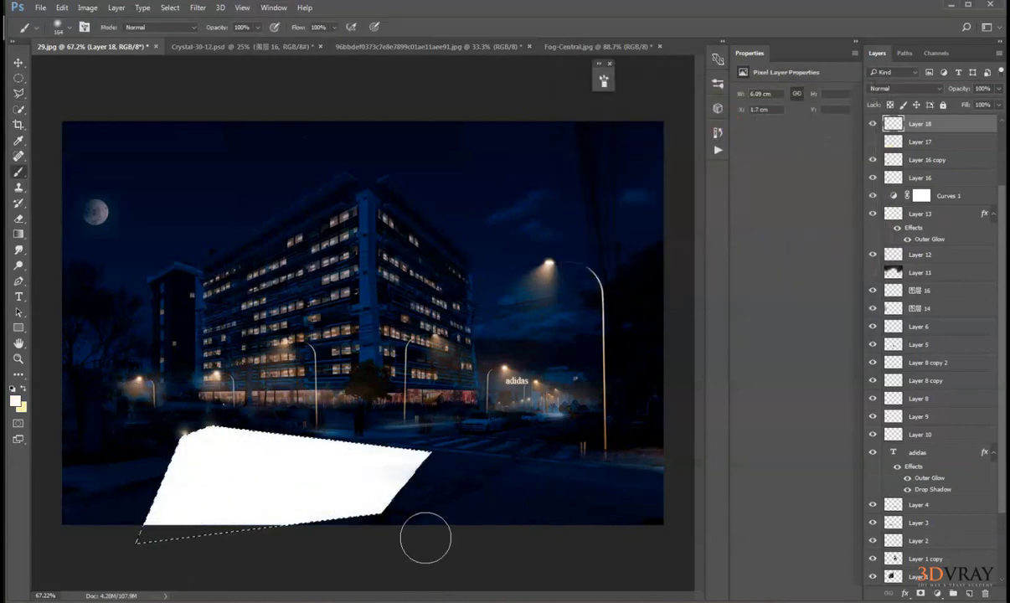
pyautogui.click(18, 79)
pyautogui.hotkey('ctrl', 'd')
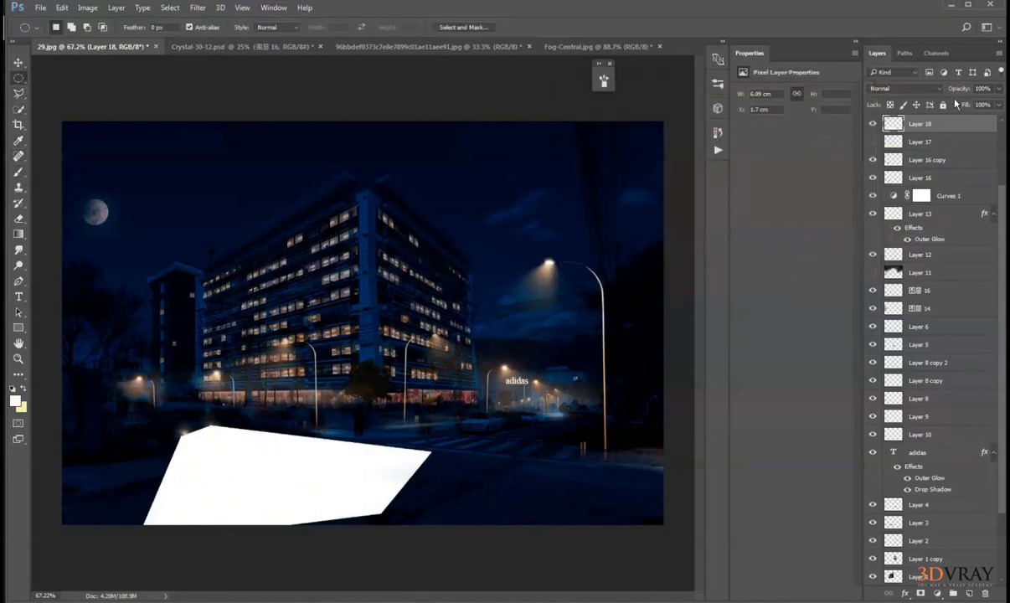
# Set the white beam layer to Screen, soften it with a 64 px Gaussian Blur and lower its opacity to 30%.
pyautogui.click(904, 89)
pyautogui.click(876, 170)
pyautogui.click(198, 7)
pyautogui.moveTo(239, 140)
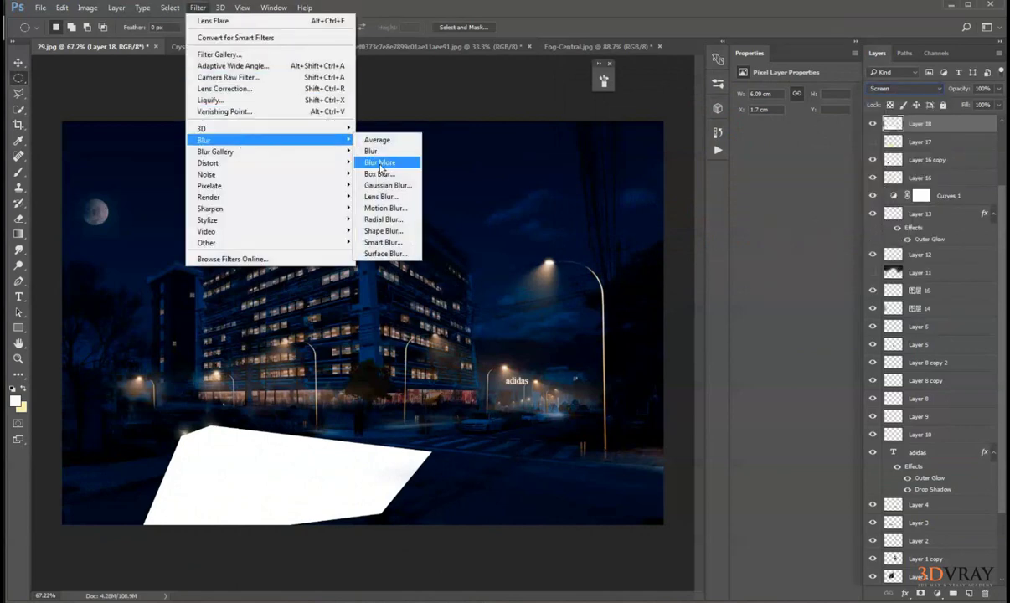
pyautogui.click(387, 185)
pyautogui.moveTo(604, 256); pyautogui.dragTo(638, 253)
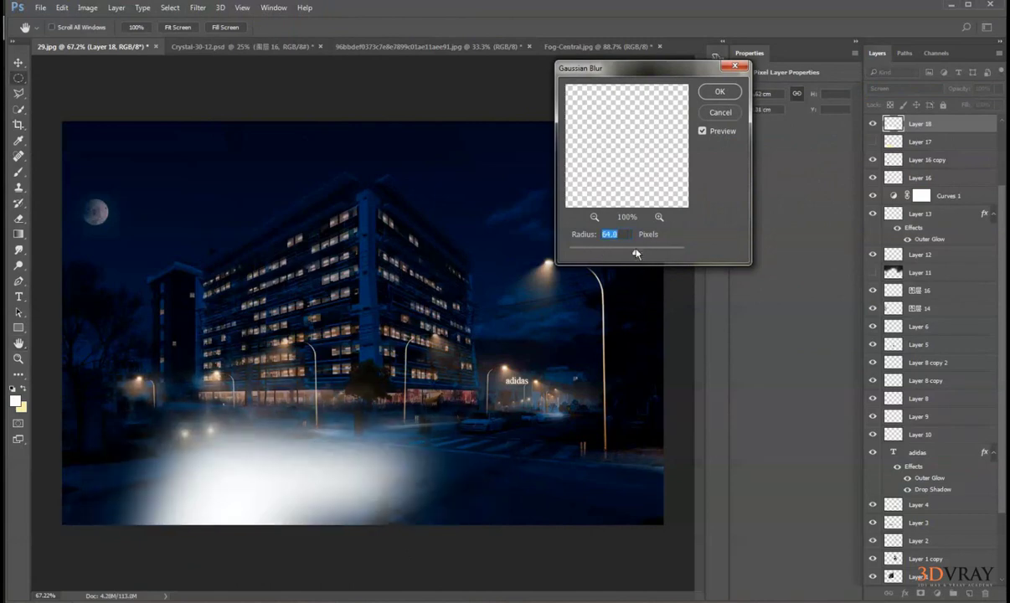
pyautogui.press('Return')
pyautogui.moveTo(969, 96); pyautogui.dragTo(915, 101)
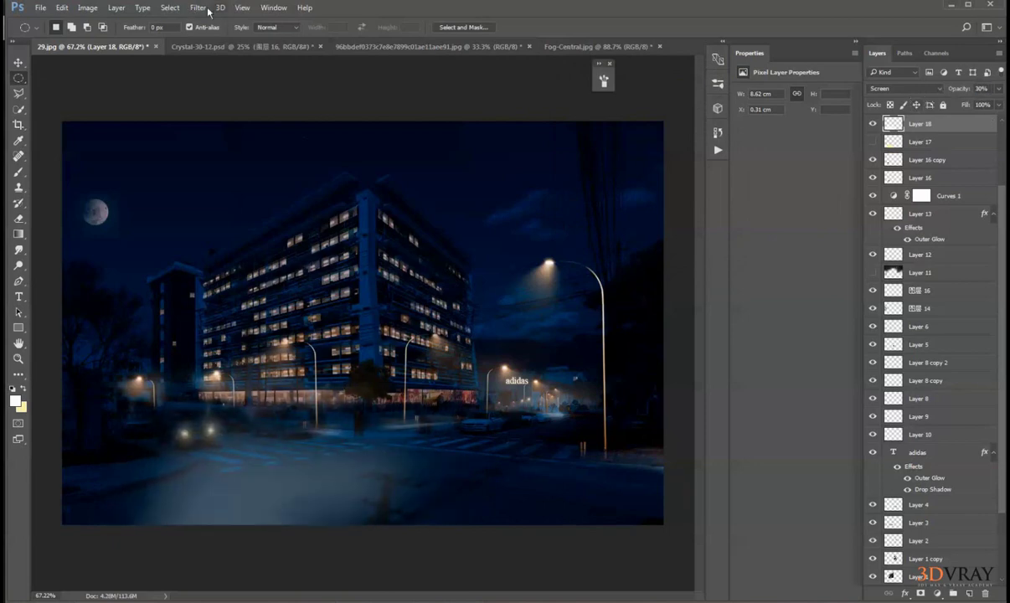
# Try colorizing the blurred headlight beam with Hue/Saturation at hue 186, saturation 25 and lightness +66.
pyautogui.click(87, 9)
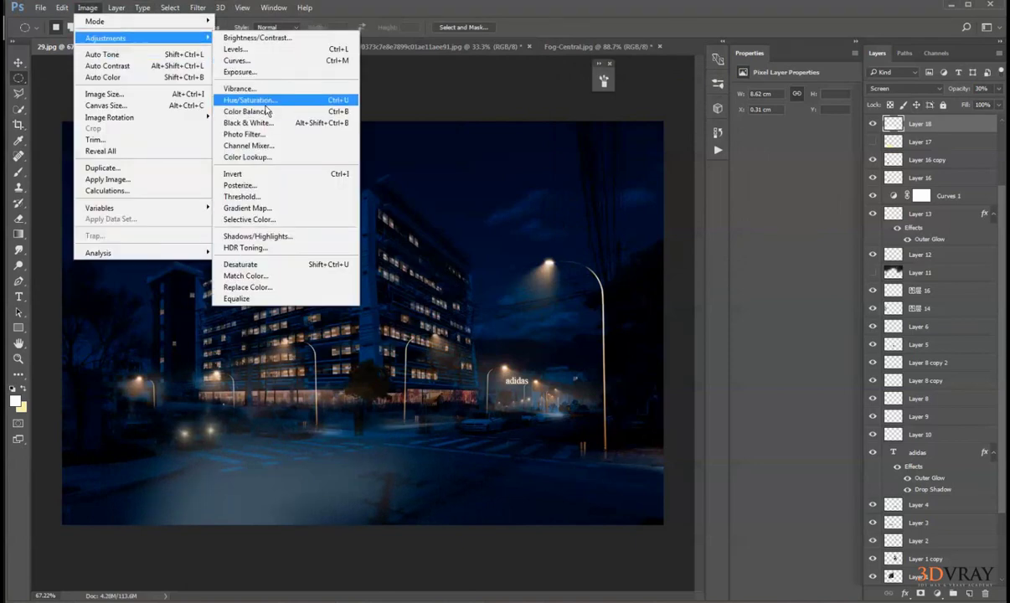
pyautogui.click(293, 99)
pyautogui.click(855, 232)
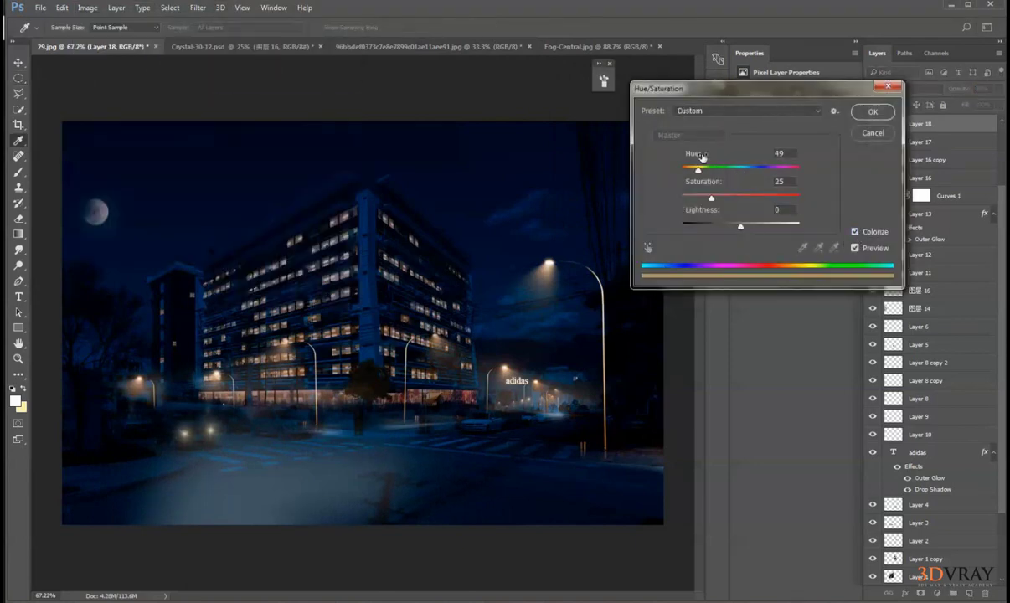
pyautogui.moveTo(699, 170); pyautogui.dragTo(742, 221)
pyautogui.moveTo(742, 226); pyautogui.dragTo(781, 232)
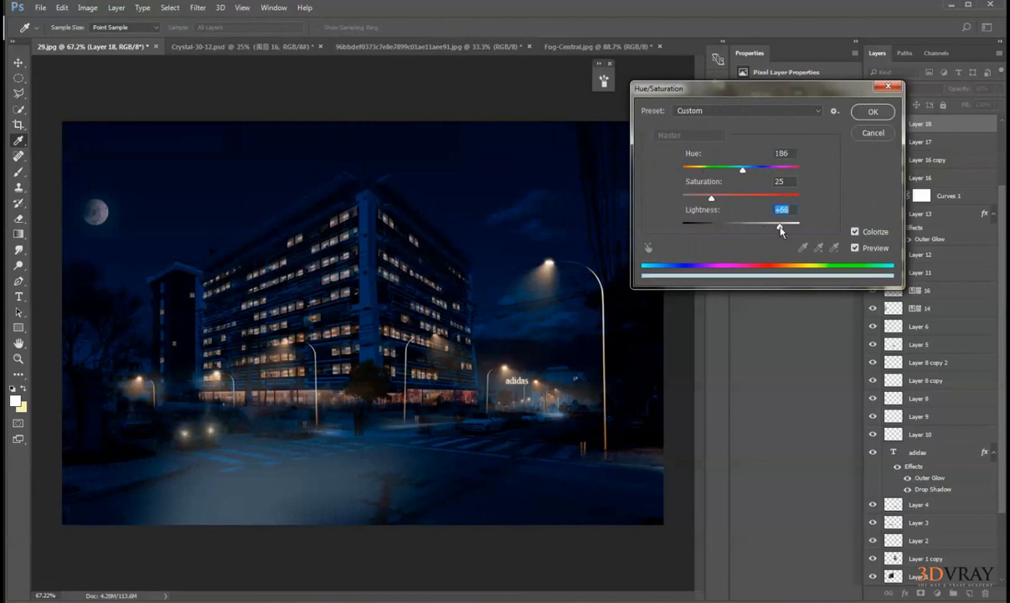
pyautogui.click(860, 134)
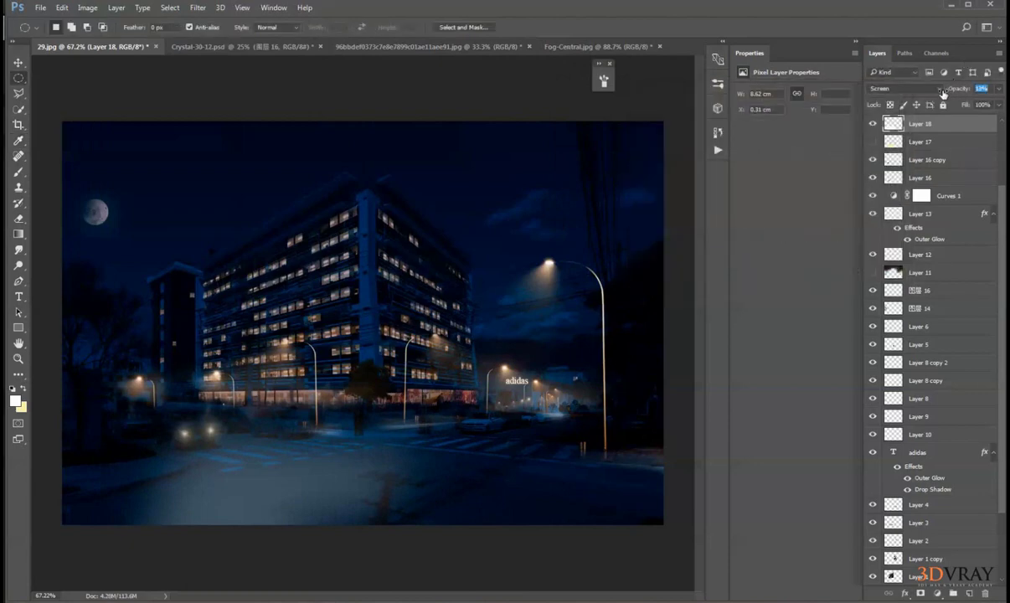
# Lower the headlight beam layer's opacity to 18%.
pyautogui.moveTo(944, 92); pyautogui.dragTo(946, 92)
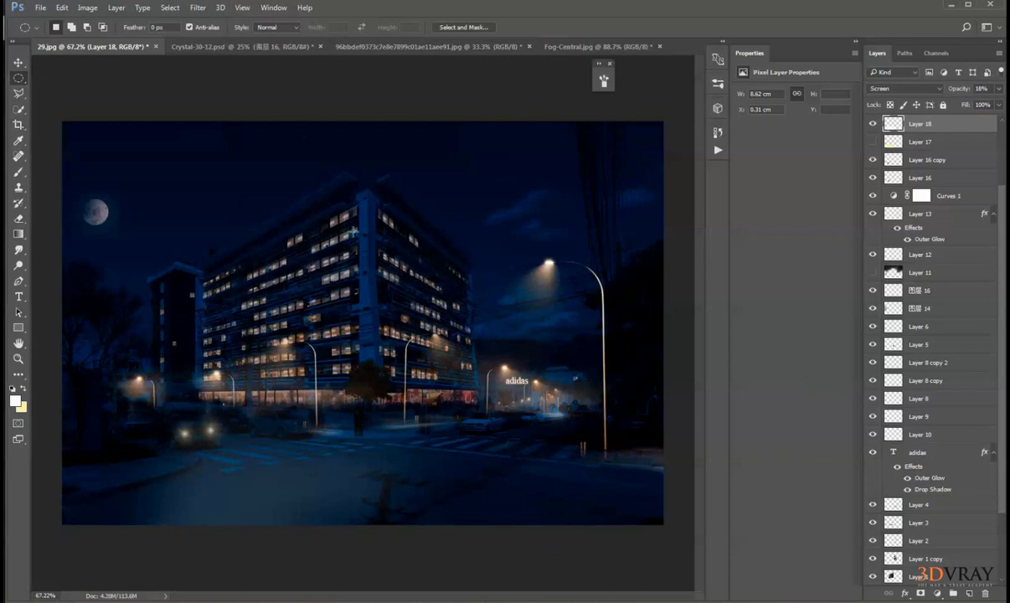
# Bring the dark grass layer 图层 0 副本 2 from Crystal-30-12.psd into the 29.jpg night scene.
pyautogui.click(419, 46)
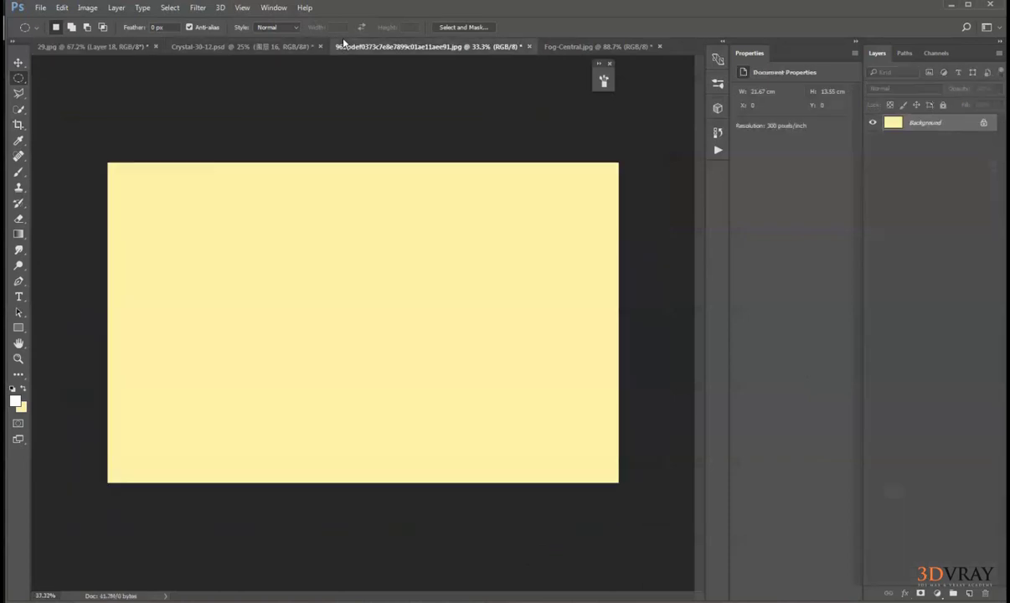
pyautogui.click(226, 47)
pyautogui.press('v')
pyautogui.rightClick(313, 438)
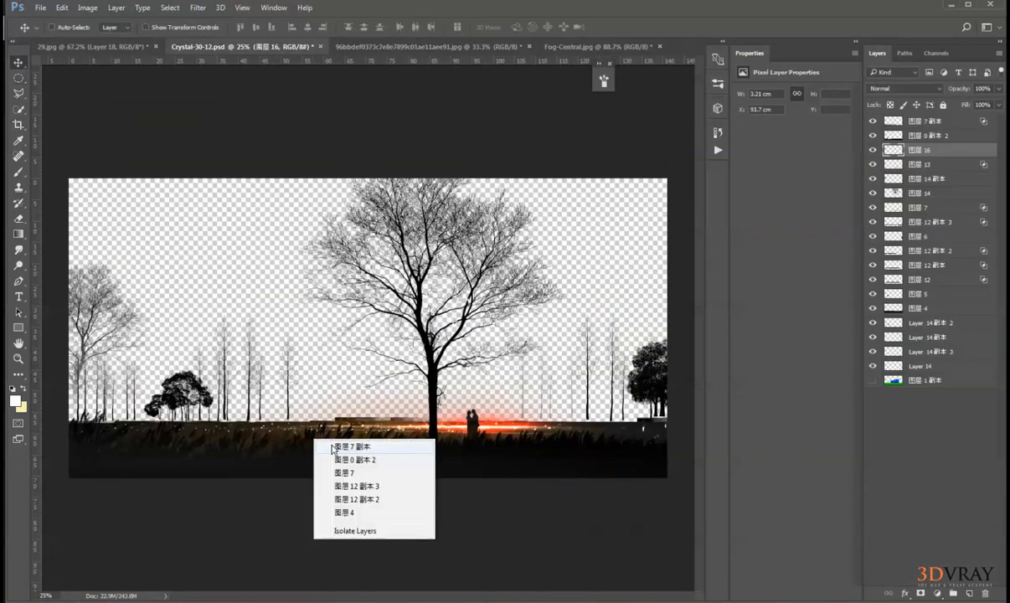
pyautogui.click(330, 448)
pyautogui.moveTo(326, 446); pyautogui.dragTo(312, 239)
pyautogui.rightClick(370, 449)
pyautogui.click(381, 458)
pyautogui.moveTo(377, 457); pyautogui.dragTo(591, 412)
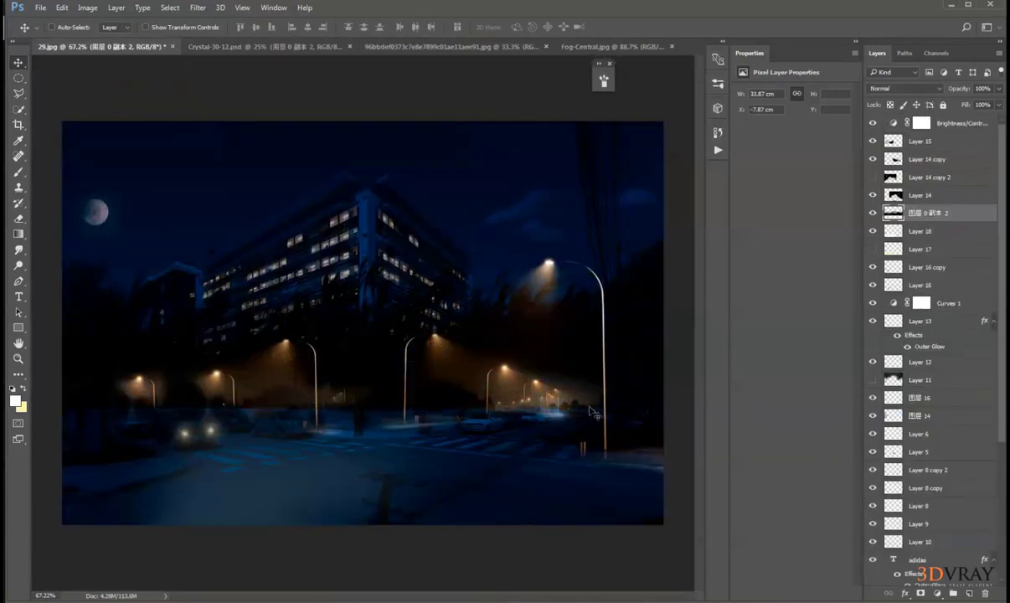
# Move the grass layer to the top of the layer stack and position it over the street.
pyautogui.moveTo(525, 416); pyautogui.dragTo(703, 516)
pyautogui.moveTo(889, 212); pyautogui.dragTo(889, 117)
pyautogui.moveTo(524, 432); pyautogui.dragTo(531, 434)
# Scale the grass strip down to about 7.5 cm wide and place it on the roadside at the large street lamp's base.
pyautogui.hotkey('ctrl', 't')
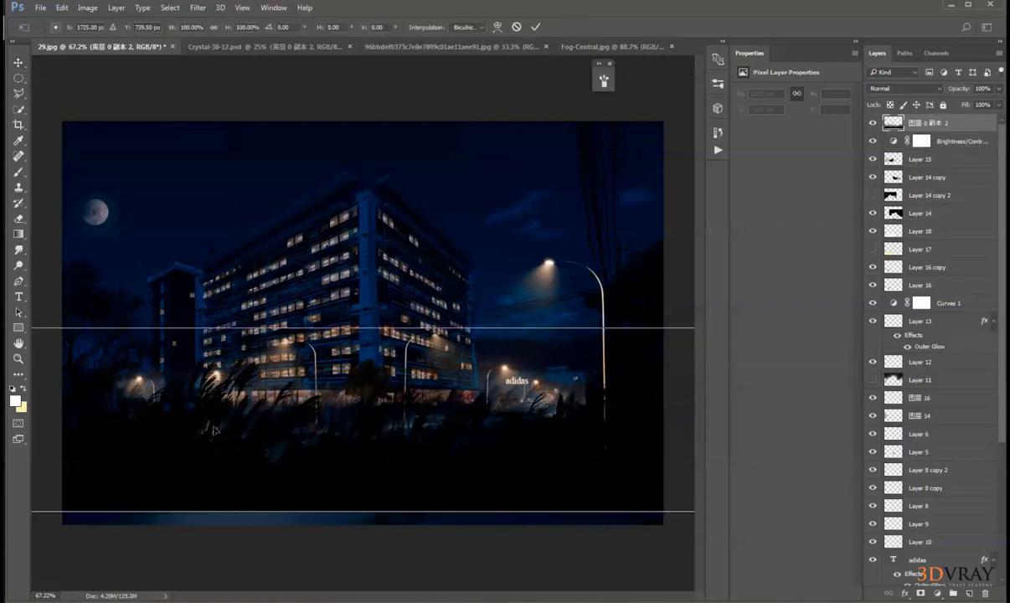
pyautogui.scroll(-3, 584, 361)
pyautogui.moveTo(123, 321); pyautogui.dragTo(502, 365)
pyautogui.scroll(2, 597, 437)
pyautogui.moveTo(601, 412); pyautogui.dragTo(407, 384)
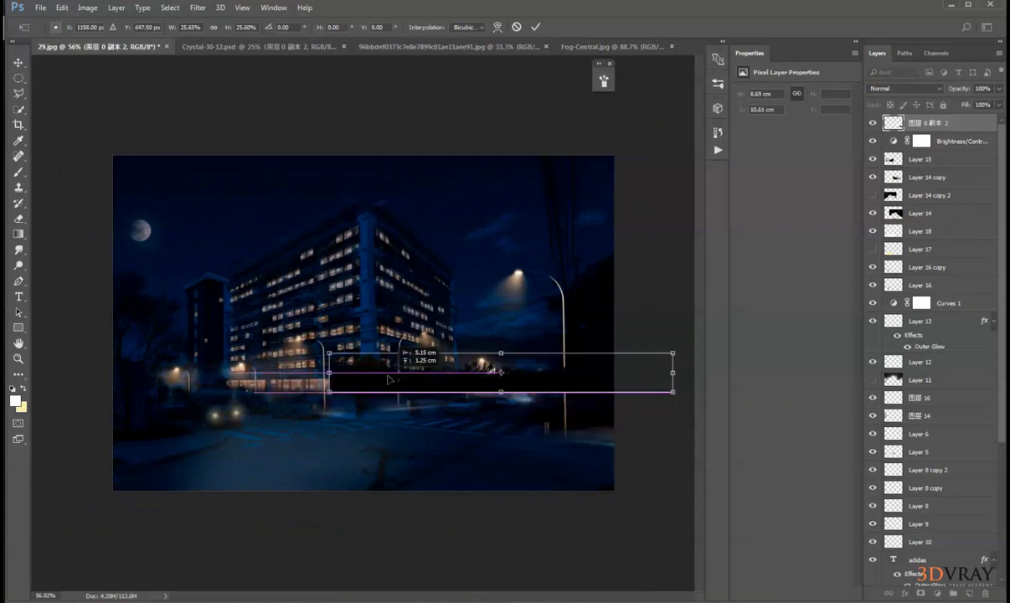
pyautogui.moveTo(330, 350); pyautogui.dragTo(366, 356)
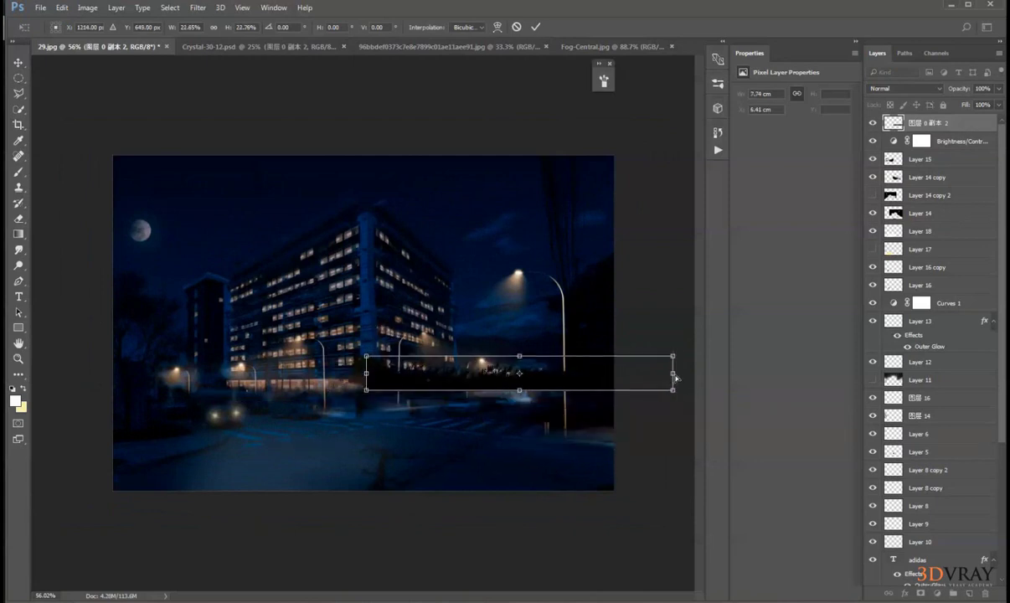
pyautogui.moveTo(676, 378); pyautogui.dragTo(662, 417)
pyautogui.press('Return')
pyautogui.scroll(5, 525, 407)
pyautogui.moveTo(575, 469); pyautogui.dragTo(582, 438)
# Raise the grass strip's lightness to +2 with Hue/Saturation.
pyautogui.click(87, 8)
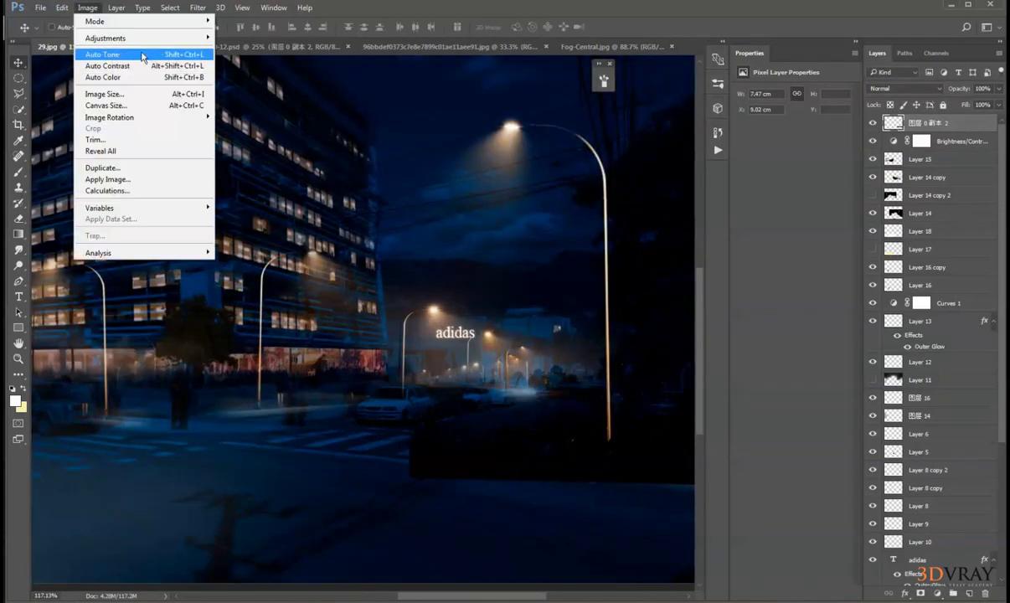
pyautogui.moveTo(104, 36)
pyautogui.click(268, 104)
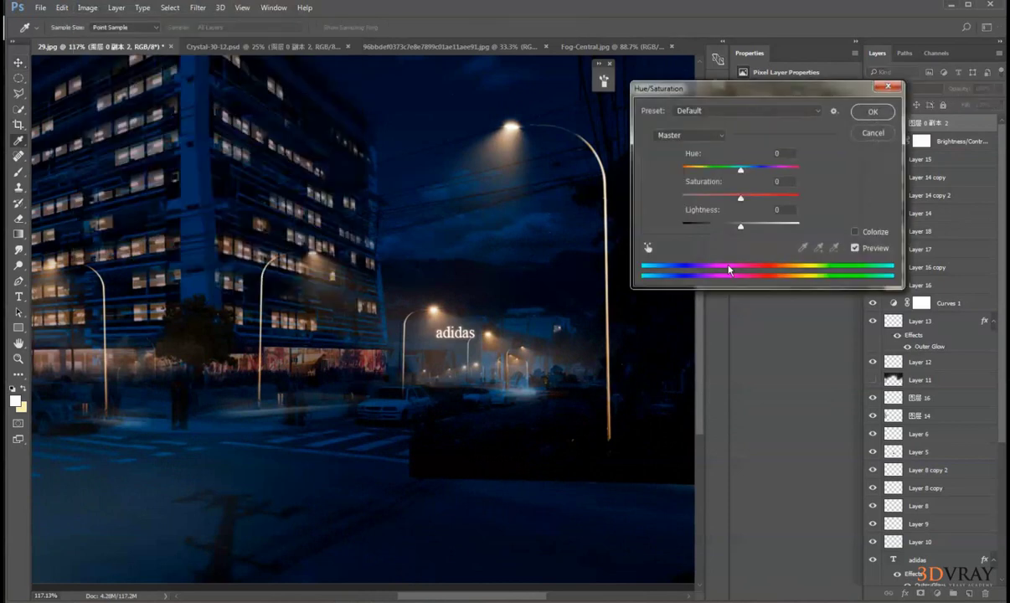
pyautogui.moveTo(758, 227); pyautogui.dragTo(747, 231)
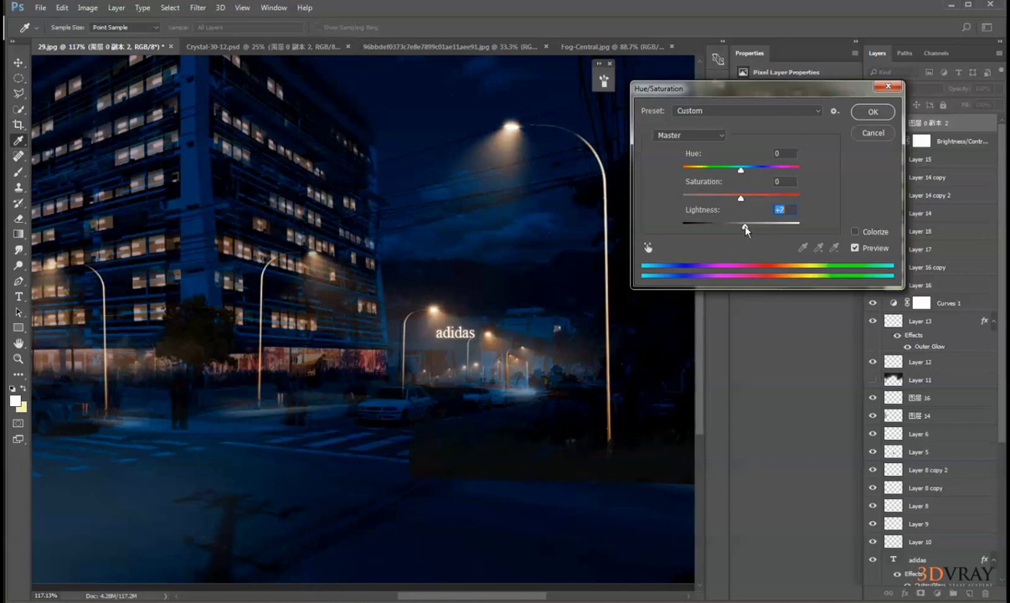
pyautogui.press('Return')
# Erase the grass strip's hard edges with the 147 px Eraser and delete the grass layer.
pyautogui.click(17, 220)
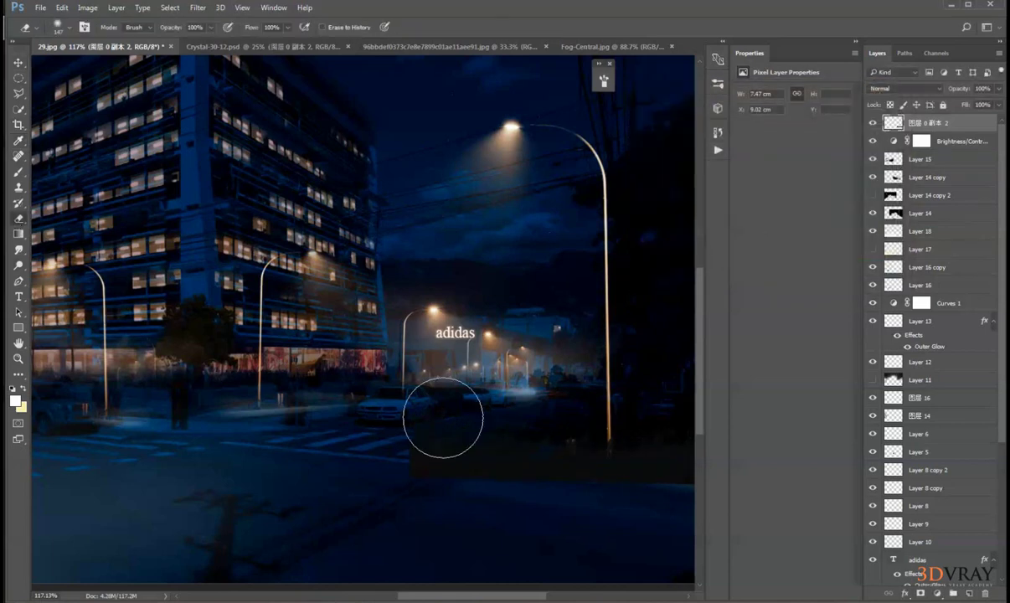
pyautogui.moveTo(442, 415)
pyautogui.mouseDown()
pyautogui.moveTo(430, 498)
pyautogui.moveTo(626, 523)
pyautogui.moveTo(506, 448)
pyautogui.mouseUp()
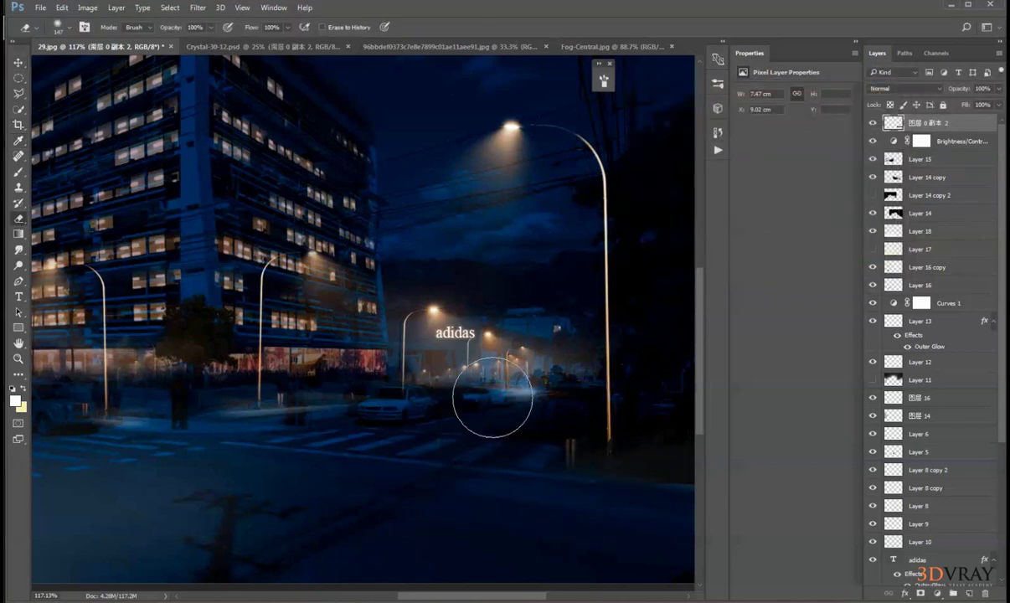
pyautogui.scroll(-5, 391, 433)
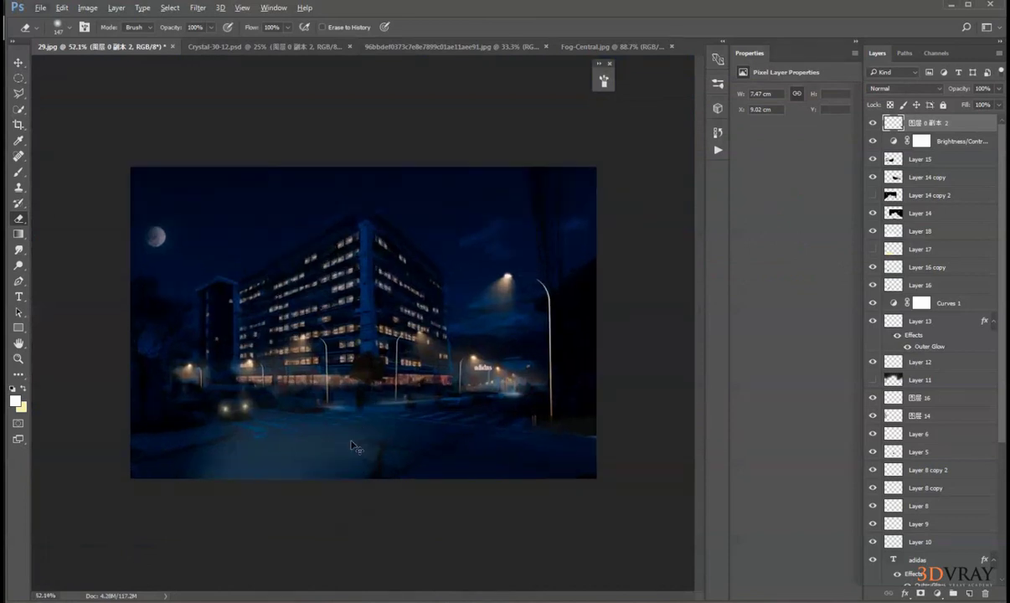
pyautogui.press('Delete')
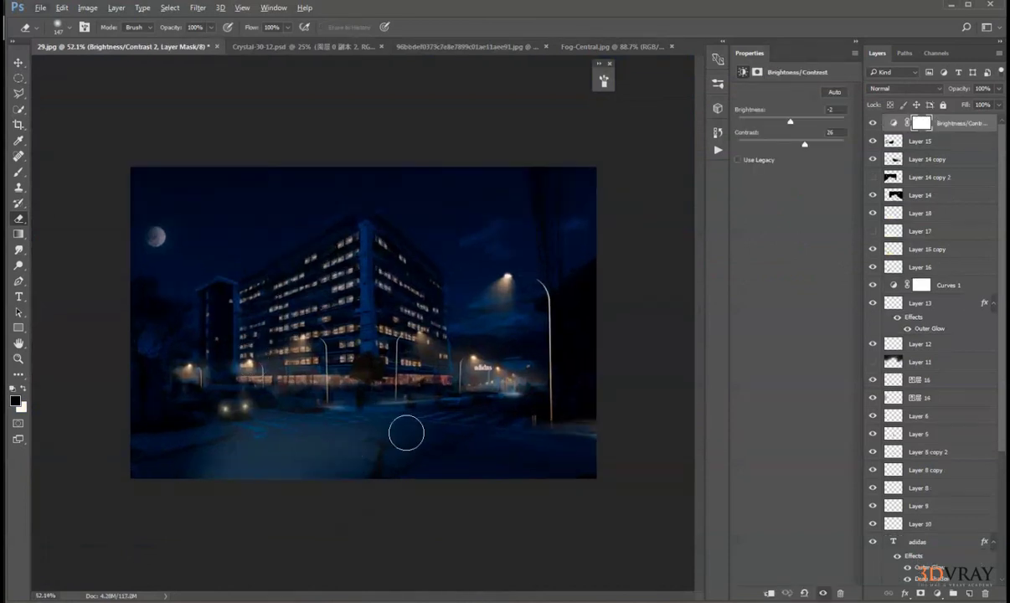
pyautogui.scroll(2, 406, 433)
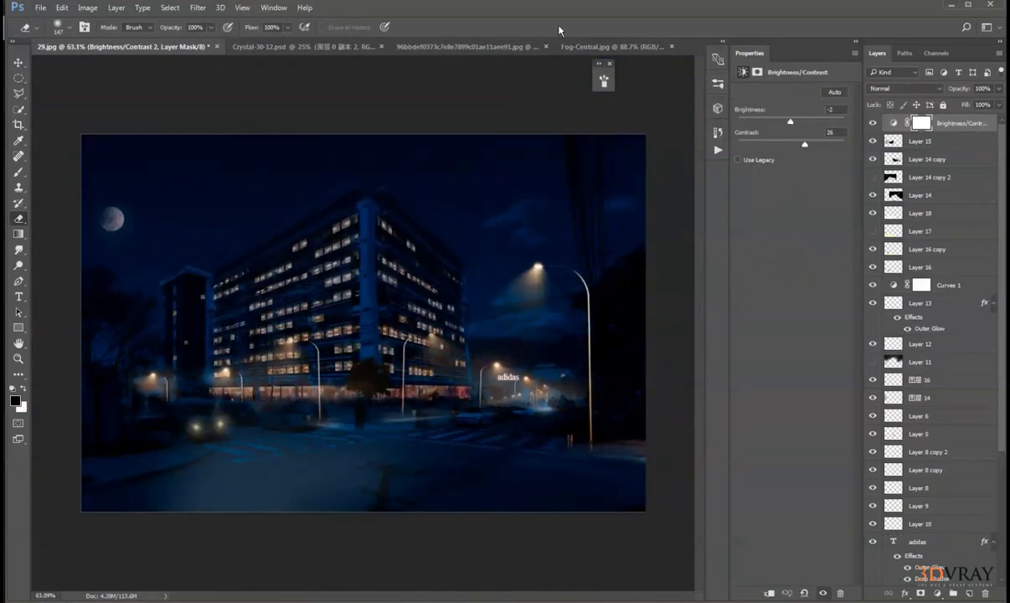
# Transfer the whole Fog-Central.jpg street photo into 29.jpg as a new layer on top.
pyautogui.click(568, 47)
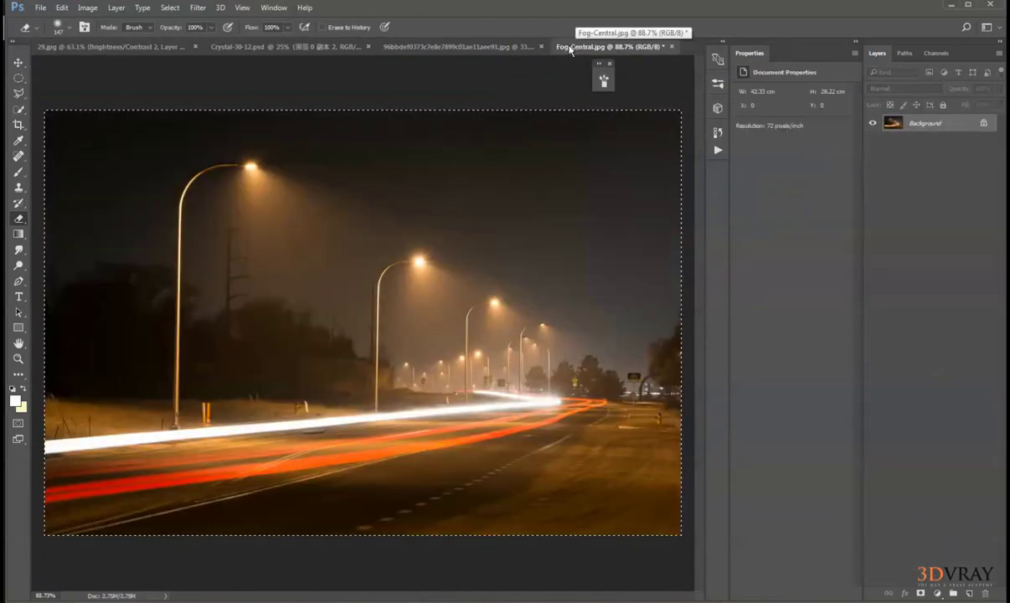
pyautogui.hotkey('ctrl', 'x')
pyautogui.hotkey('ctrl', 'Tab')
pyautogui.hotkey('ctrl', 'v')
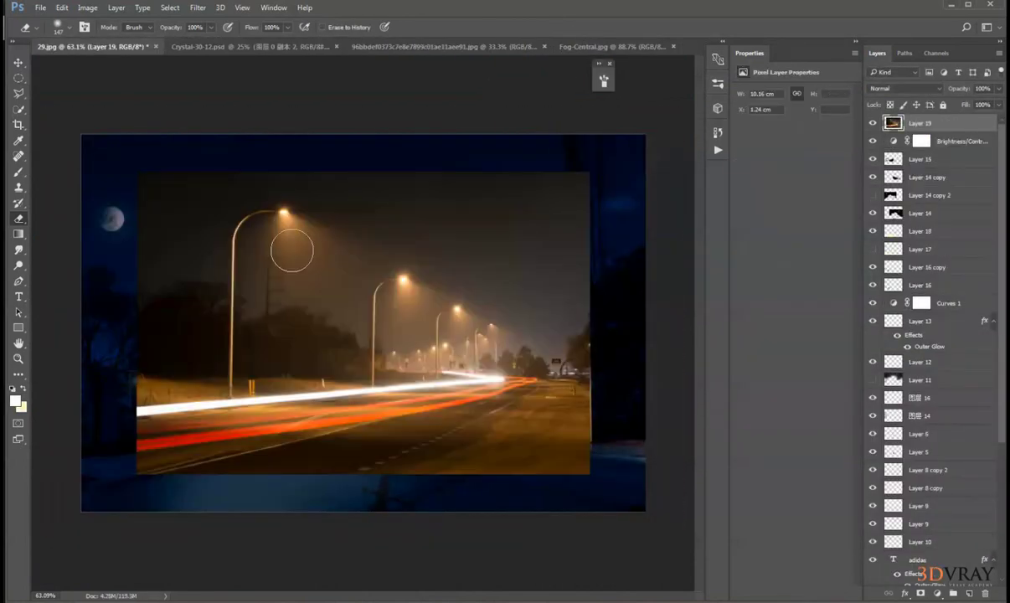
# Flip the street photo layer horizontally and stretch it to about 13.3 cm wide so it spans the whole canvas.
pyautogui.click(18, 64)
pyautogui.moveTo(428, 362); pyautogui.dragTo(463, 402)
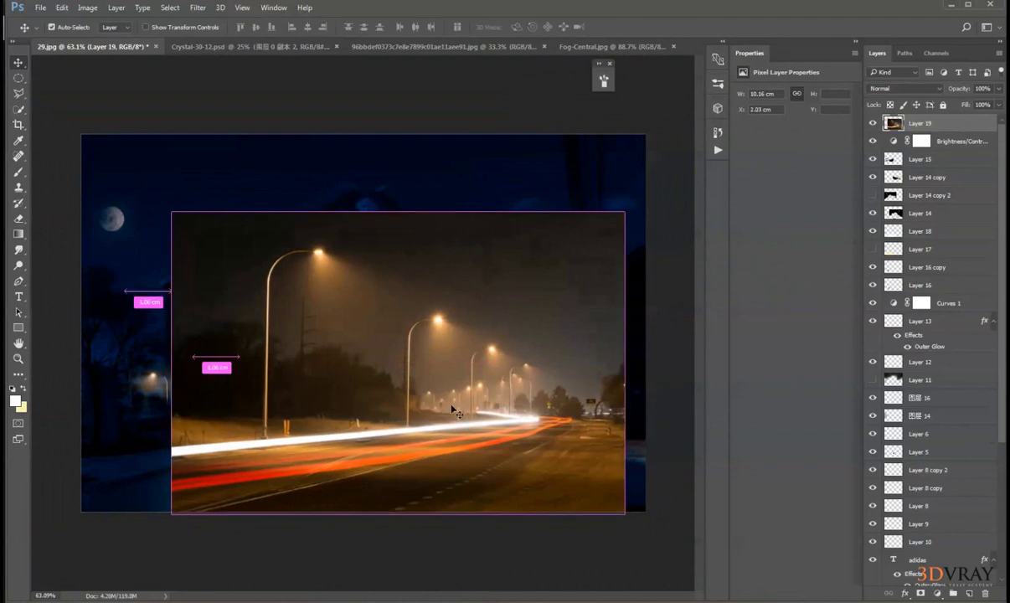
pyautogui.hotkey('ctrl', 't')
pyautogui.rightClick(463, 402)
pyautogui.click(533, 584)
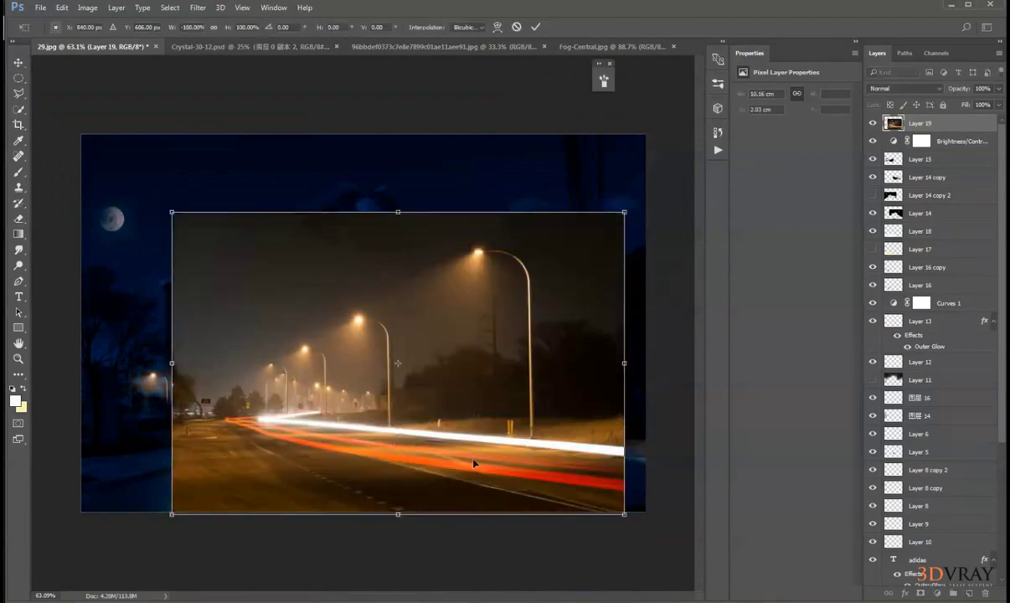
pyautogui.moveTo(473, 462); pyautogui.dragTo(515, 455)
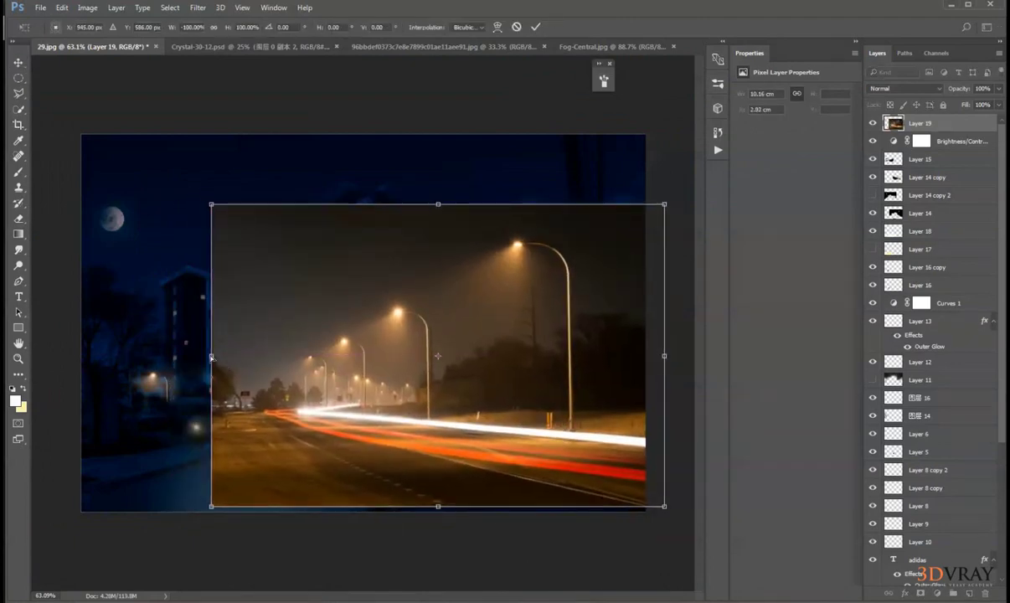
pyautogui.moveTo(211, 356); pyautogui.dragTo(72, 355)
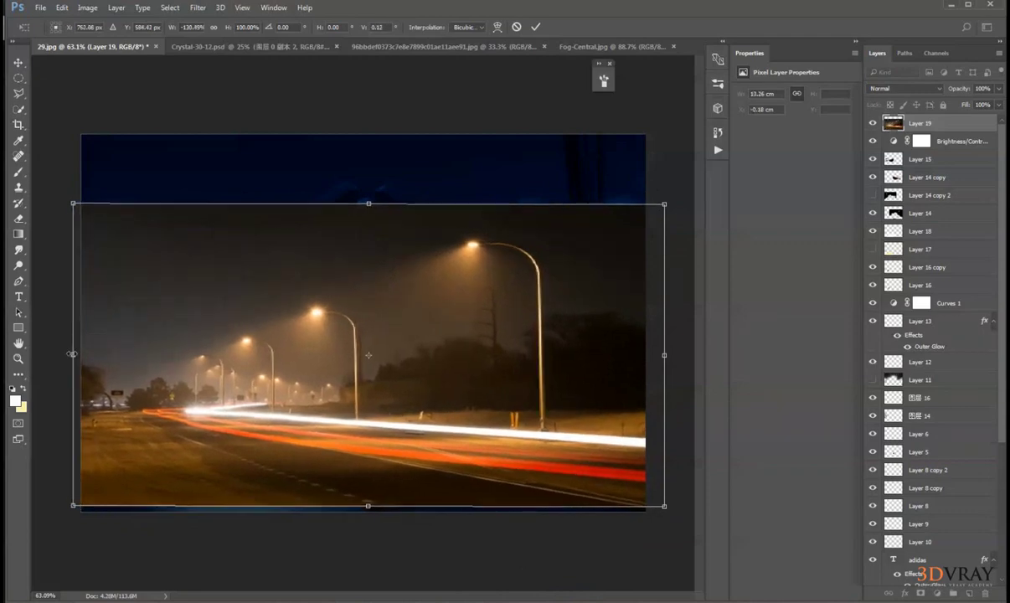
pyautogui.press('Return')
# Set the street photo layer to Screen blending and raise its Levels black input to 103.
pyautogui.click(897, 87)
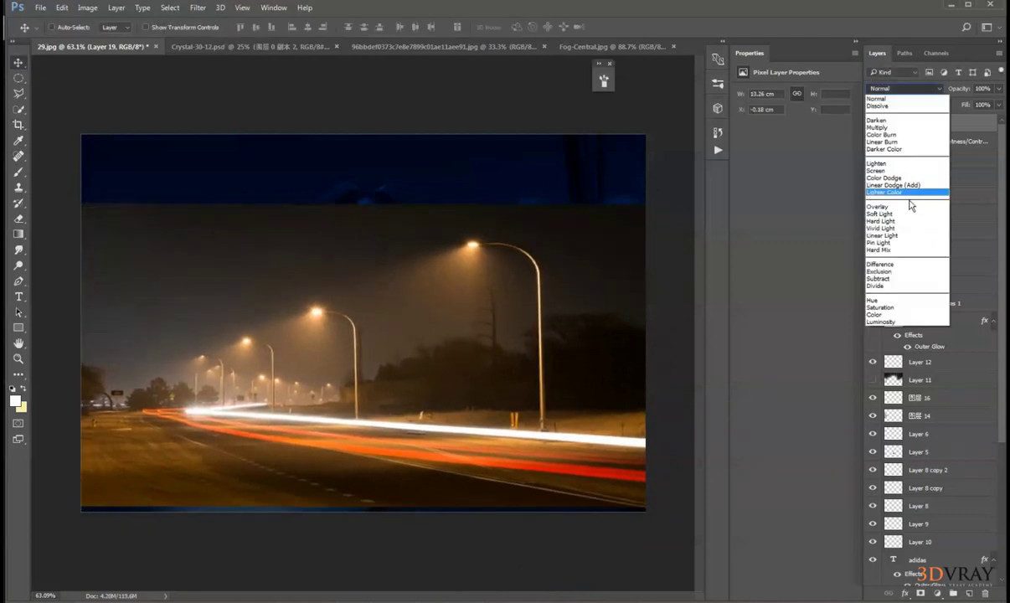
pyautogui.click(886, 173)
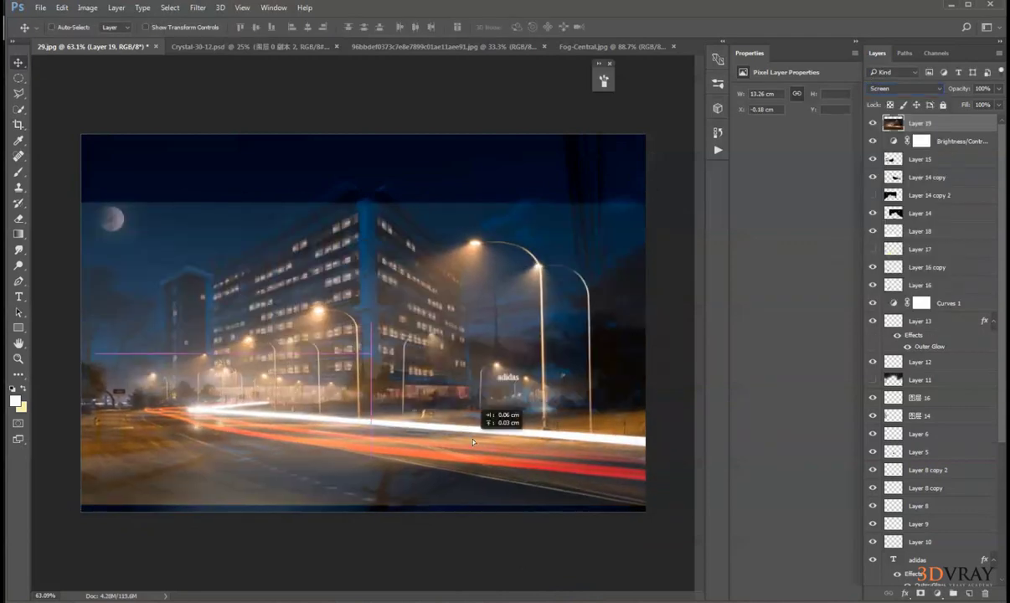
pyautogui.hotkey('ctrl', 'l')
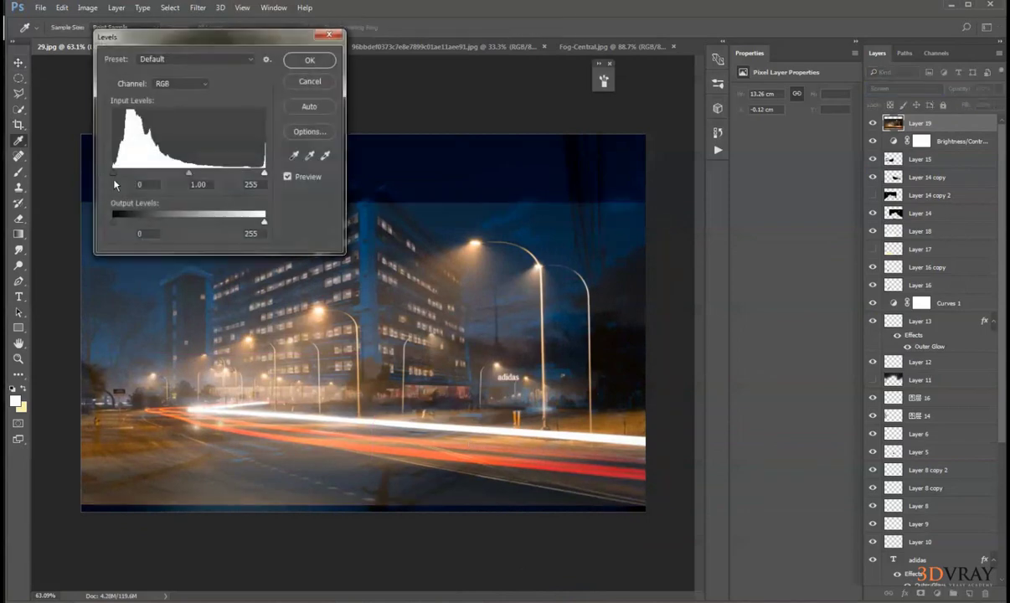
pyautogui.moveTo(114, 174); pyautogui.dragTo(176, 173)
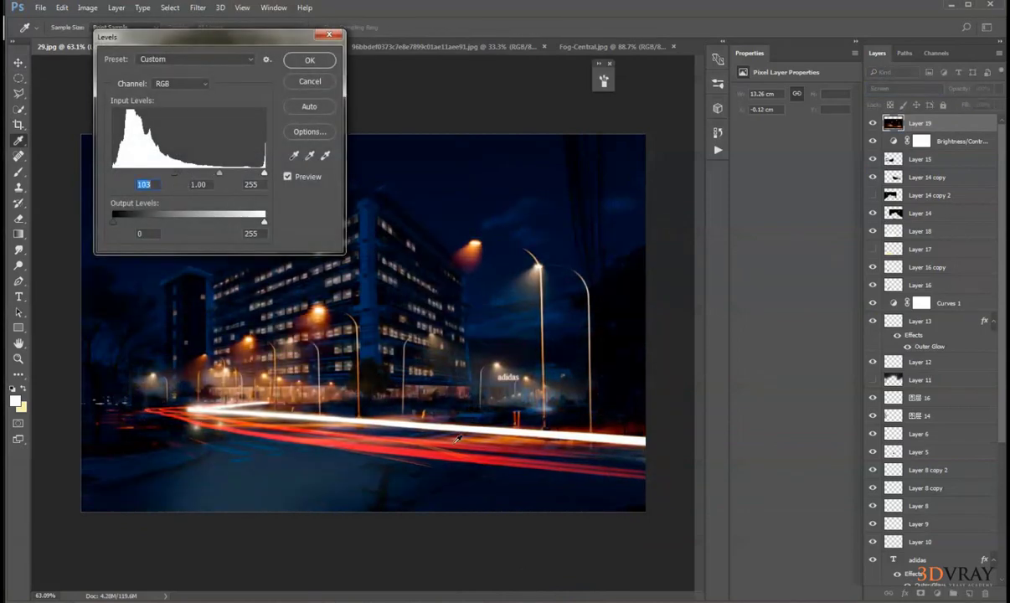
pyautogui.press('Return')
# Erase the street photo's lamps and glow above the road with a soft Eraser from 147 px down to 67 px, keeping the light trails.
pyautogui.press('e')
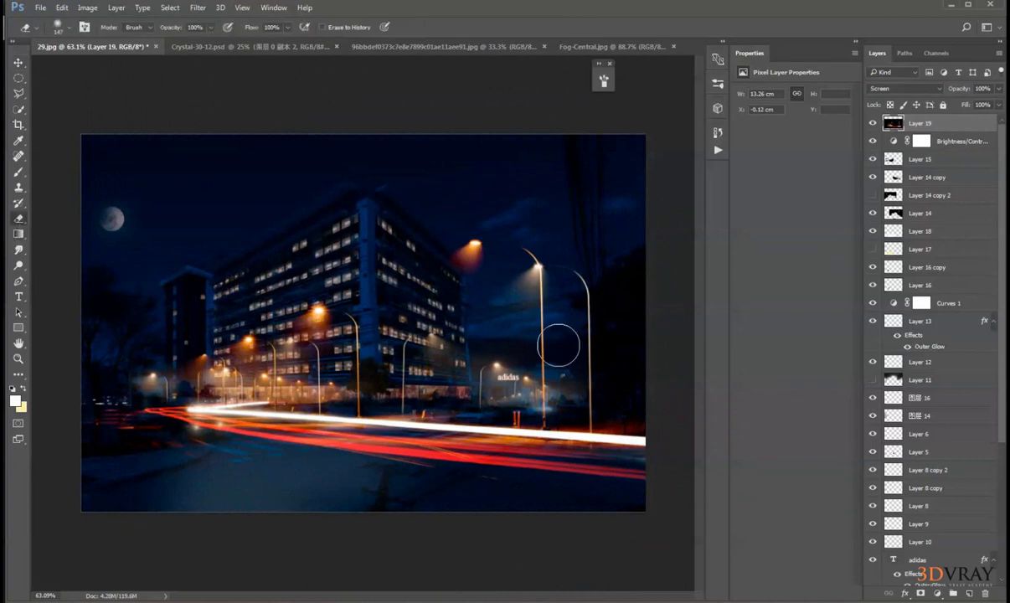
pyautogui.moveTo(442, 258)
pyautogui.mouseDown()
pyautogui.moveTo(457, 335)
pyautogui.moveTo(528, 386)
pyautogui.moveTo(519, 415)
pyautogui.mouseUp()
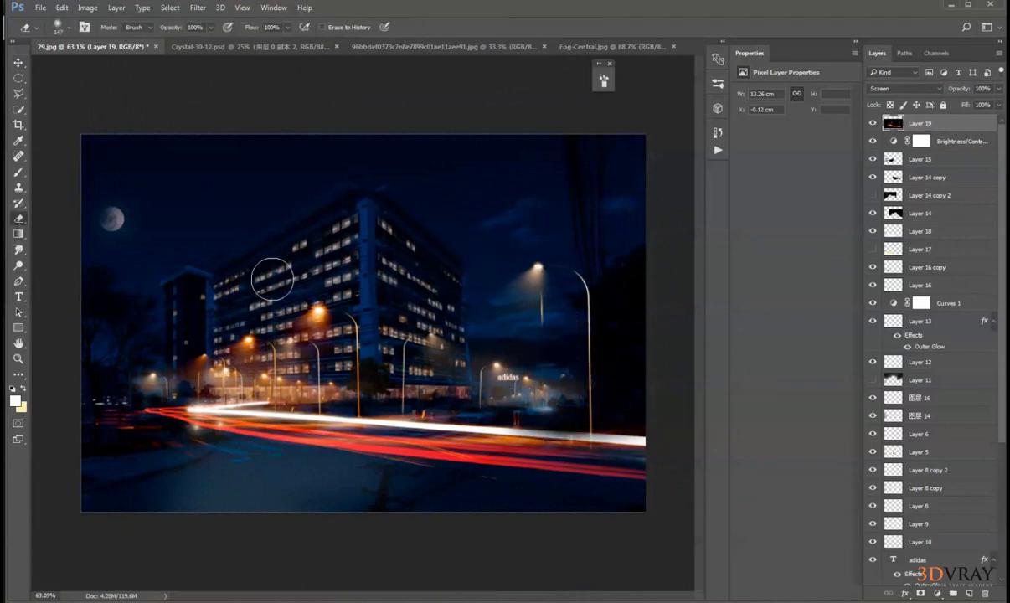
pyautogui.moveTo(222, 304)
pyautogui.mouseDown()
pyautogui.moveTo(219, 337)
pyautogui.moveTo(343, 375)
pyautogui.moveTo(306, 377)
pyautogui.moveTo(413, 398)
pyautogui.moveTo(225, 369)
pyautogui.moveTo(161, 371)
pyautogui.moveTo(339, 394)
pyautogui.moveTo(189, 381)
pyautogui.moveTo(234, 380)
pyautogui.moveTo(259, 398)
pyautogui.moveTo(242, 370)
pyautogui.moveTo(253, 306)
pyautogui.mouseUp()
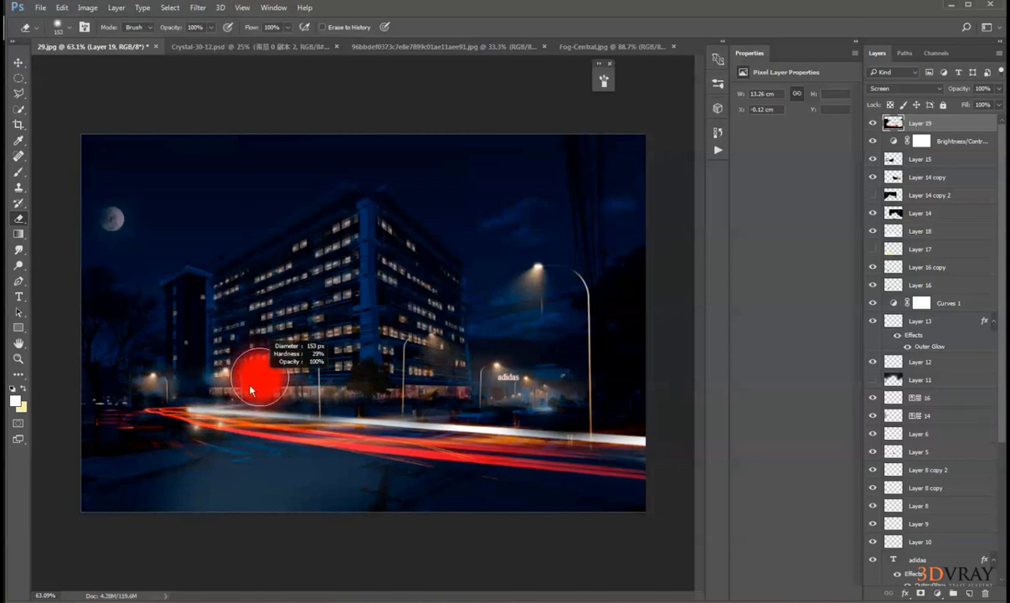
pyautogui.moveTo(249, 390); pyautogui.dragTo(228, 399)
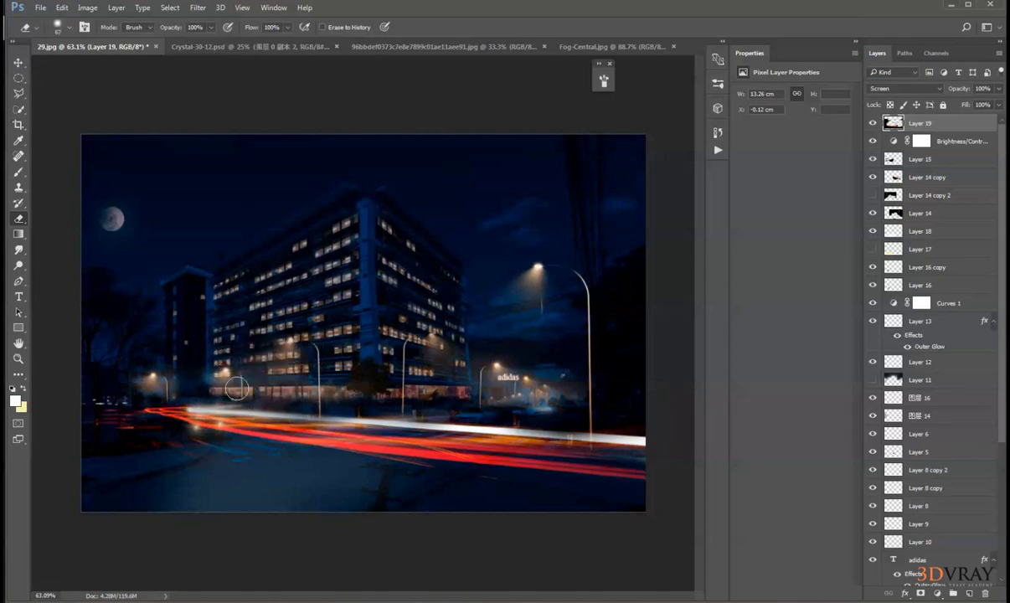
# Try the light trails mirrored horizontally and shifted across the road, and flip them back to their previous direction.
pyautogui.click(18, 62)
pyautogui.moveTo(381, 387); pyautogui.dragTo(416, 382)
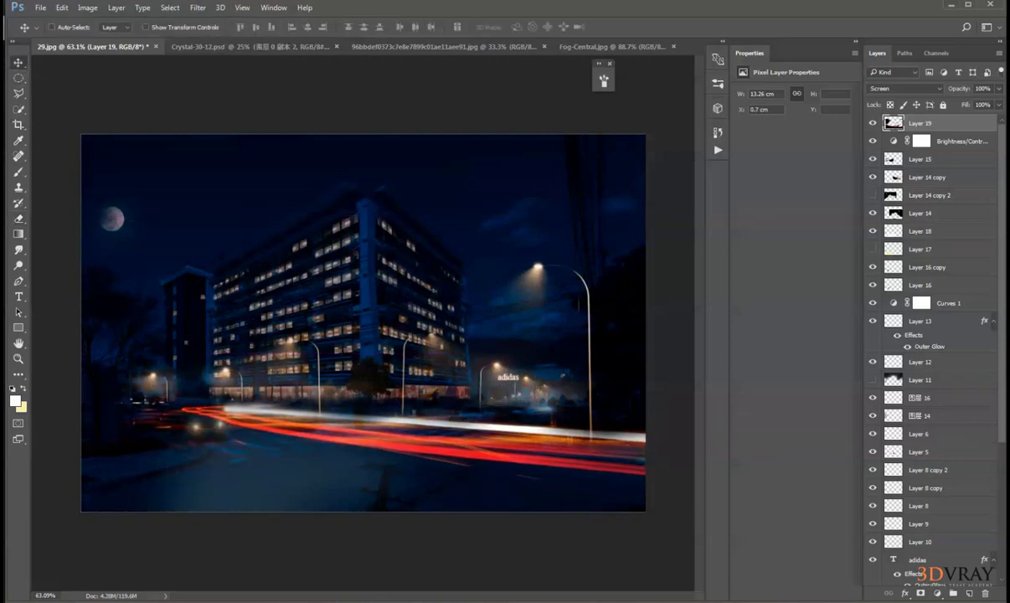
pyautogui.hotkey('ctrl', 't')
pyautogui.rightClick(482, 481)
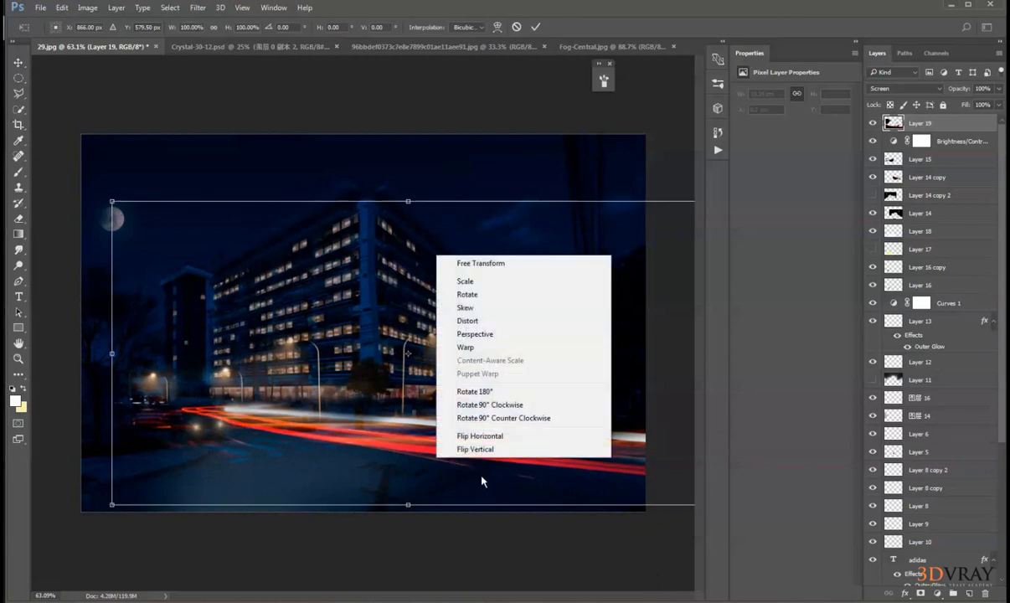
pyautogui.click(474, 438)
pyautogui.moveTo(440, 419); pyautogui.dragTo(366, 418)
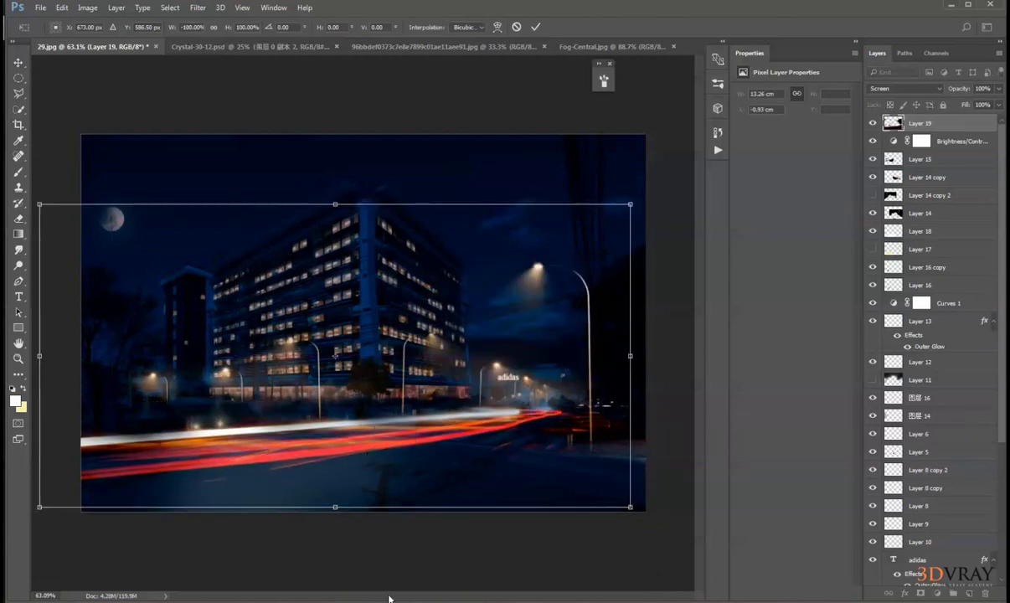
pyautogui.rightClick(225, 420)
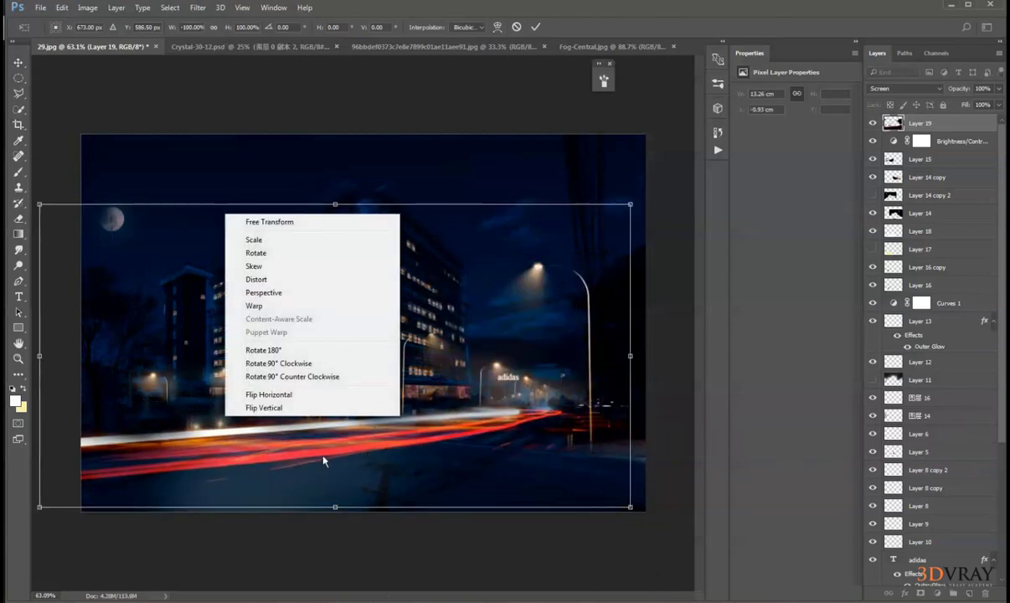
pyautogui.click(276, 394)
# Transform the light trails to about 98% width and 68% height, skewed about 2.6° to follow the road.
pyautogui.moveTo(489, 450); pyautogui.dragTo(498, 449)
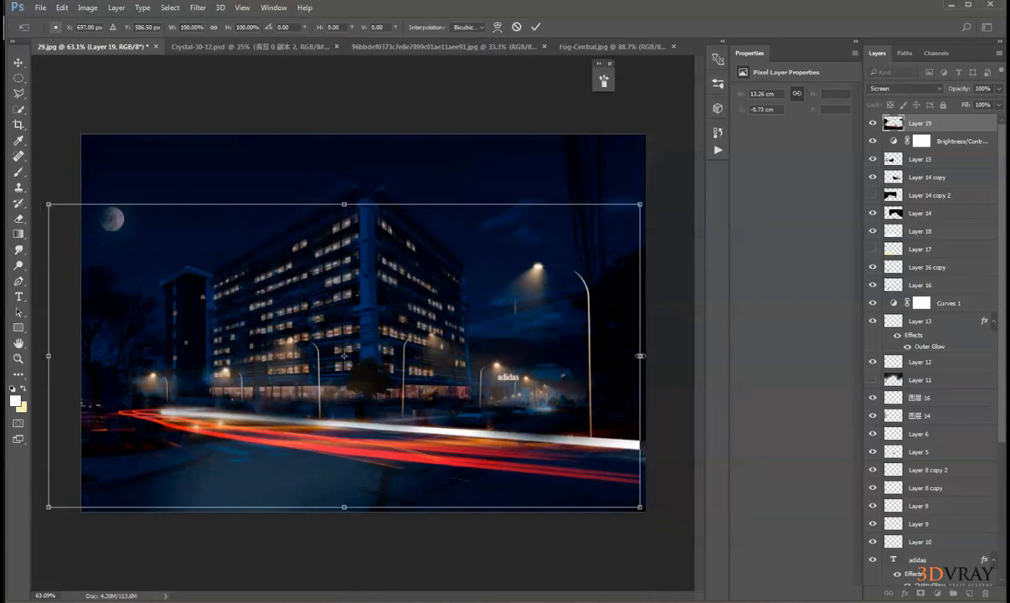
pyautogui.moveTo(640, 356); pyautogui.dragTo(658, 356)
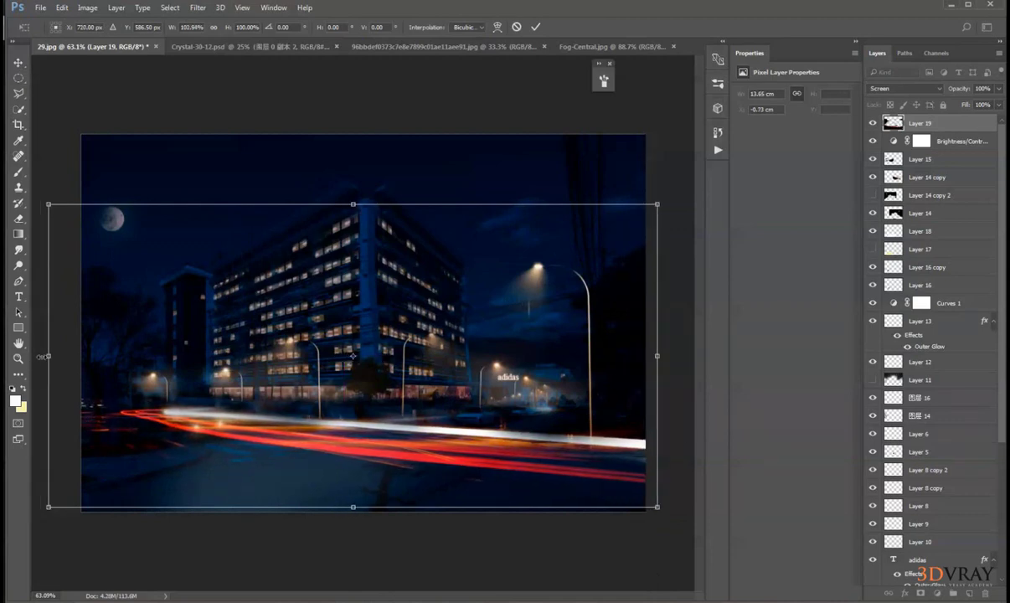
pyautogui.moveTo(58, 360)
pyautogui.mouseDown()
pyautogui.moveTo(185, 361)
pyautogui.moveTo(58, 382)
pyautogui.moveTo(106, 361)
pyautogui.moveTo(77, 357)
pyautogui.mouseUp()
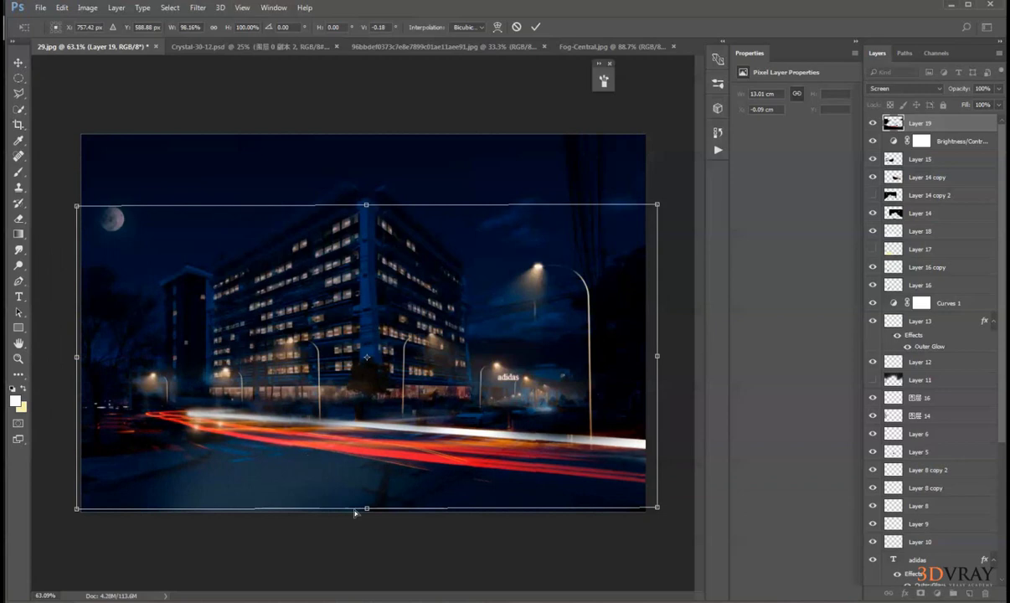
pyautogui.moveTo(366, 509); pyautogui.dragTo(402, 444)
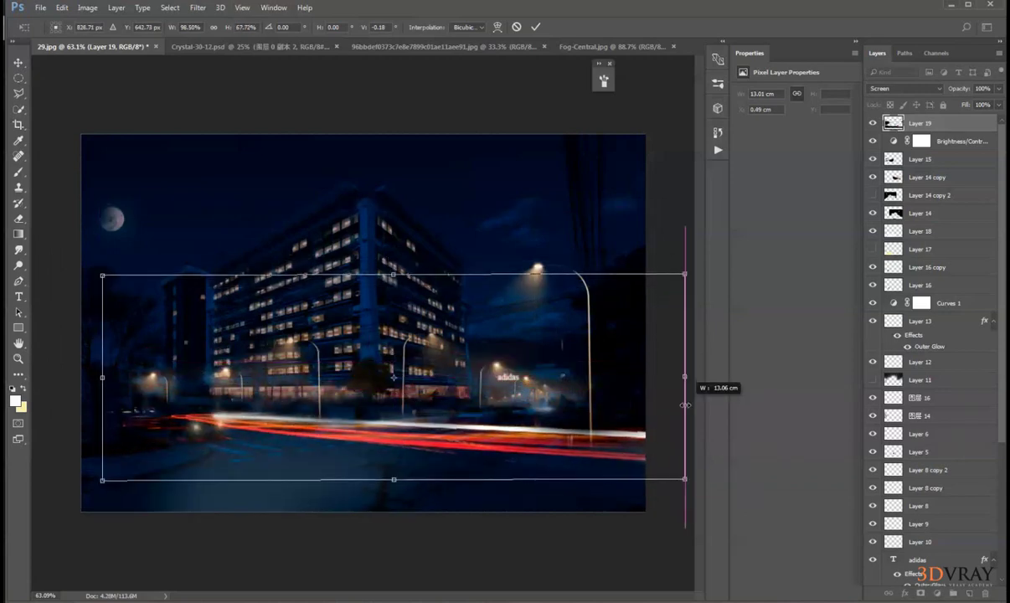
pyautogui.moveTo(681, 377); pyautogui.dragTo(683, 406)
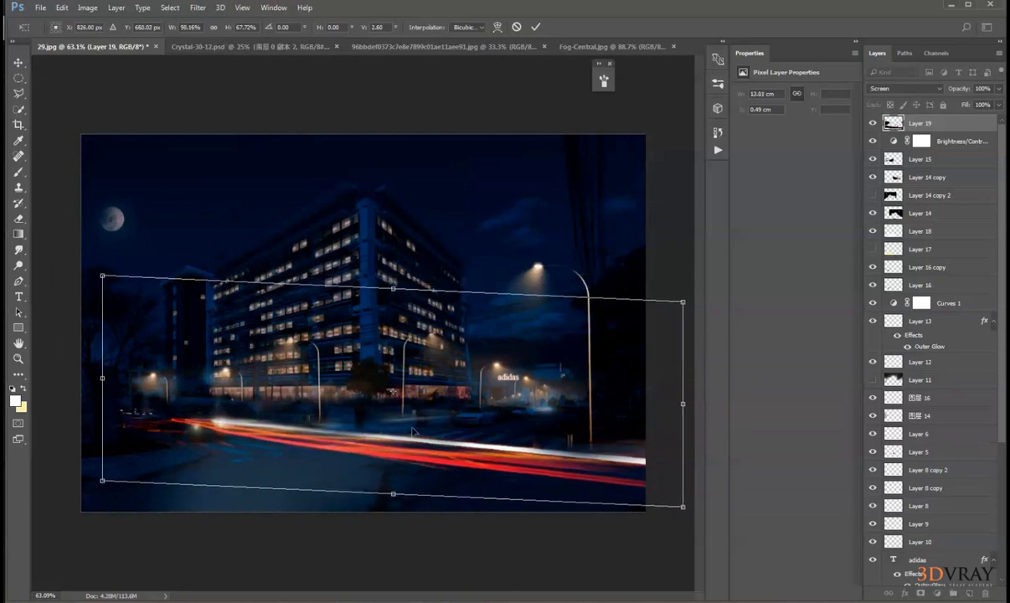
pyautogui.press('Return')
pyautogui.moveTo(280, 444); pyautogui.dragTo(292, 444)
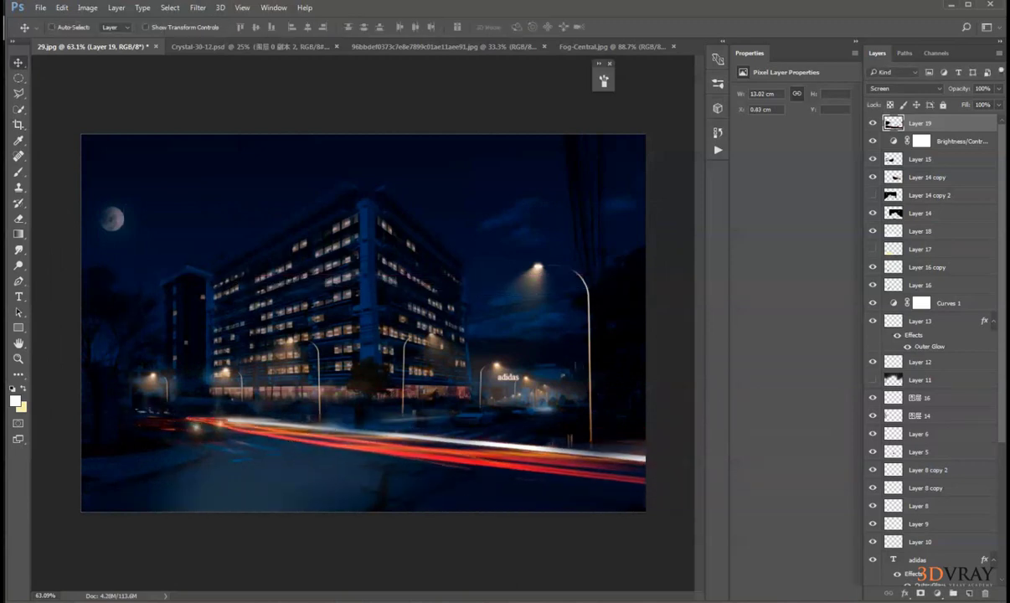
# Move the light trails so they start at the car's headlights, and set the layer's opacity to 78%.
pyautogui.scroll(-3, 347, 411)
pyautogui.scroll(1, 349, 433)
pyautogui.scroll(2, 348, 432)
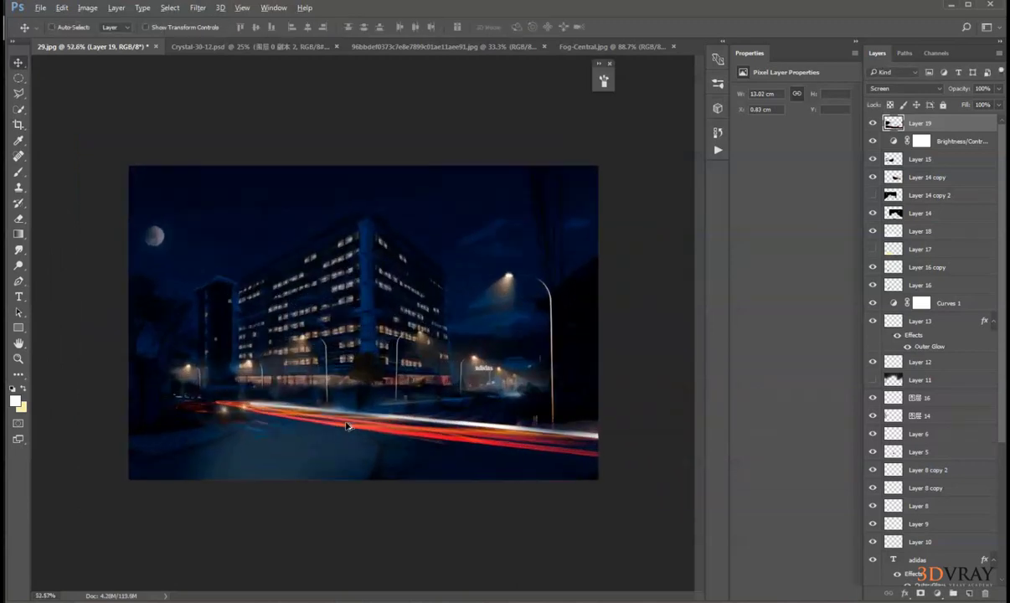
pyautogui.moveTo(348, 423); pyautogui.dragTo(387, 387)
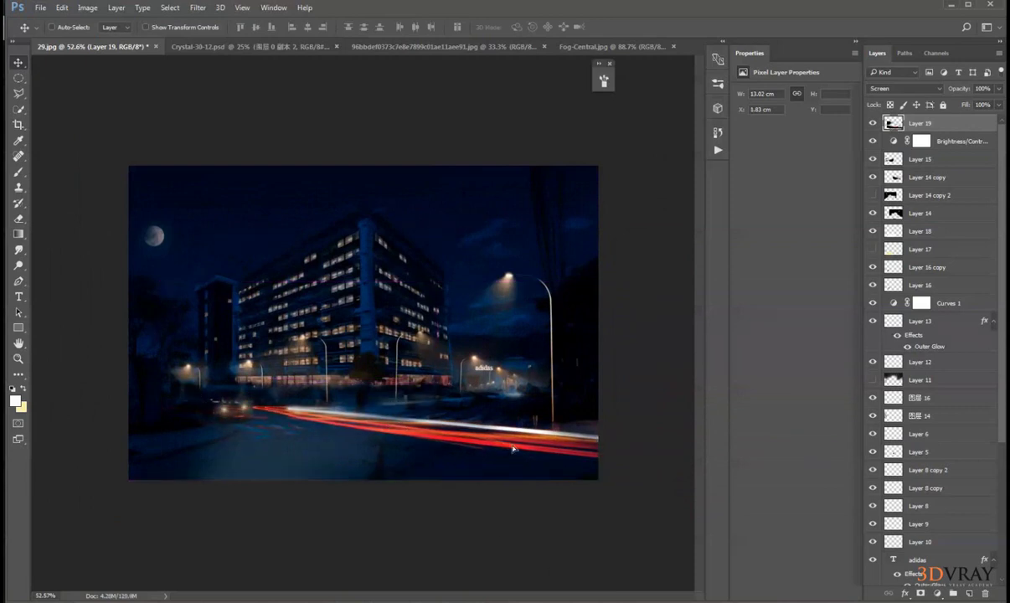
pyautogui.moveTo(513, 450); pyautogui.dragTo(503, 444)
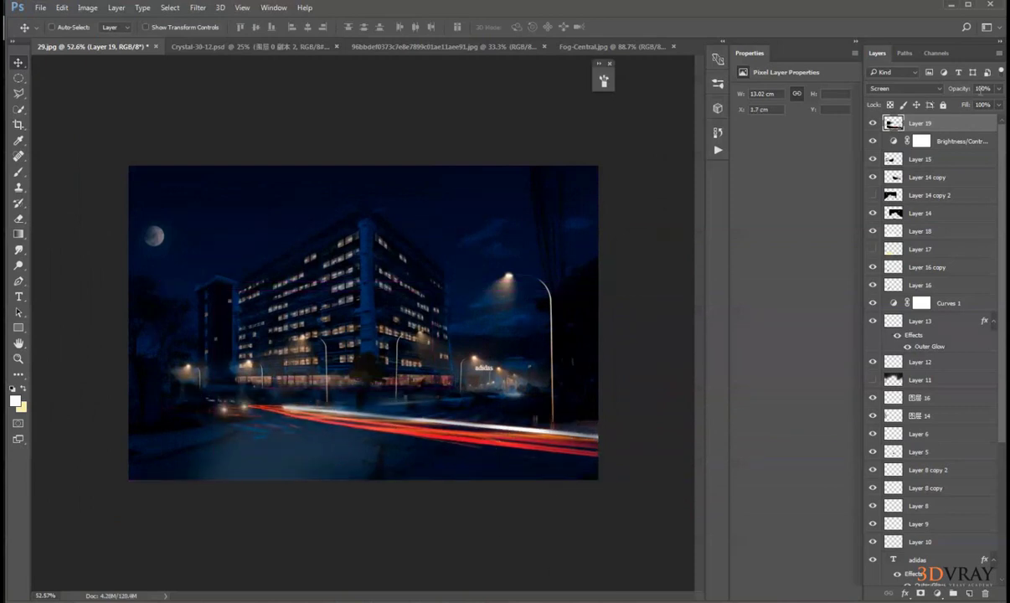
pyautogui.moveTo(961, 90); pyautogui.dragTo(952, 93)
pyautogui.moveTo(584, 375); pyautogui.dragTo(584, 377)
pyautogui.click(18, 219)
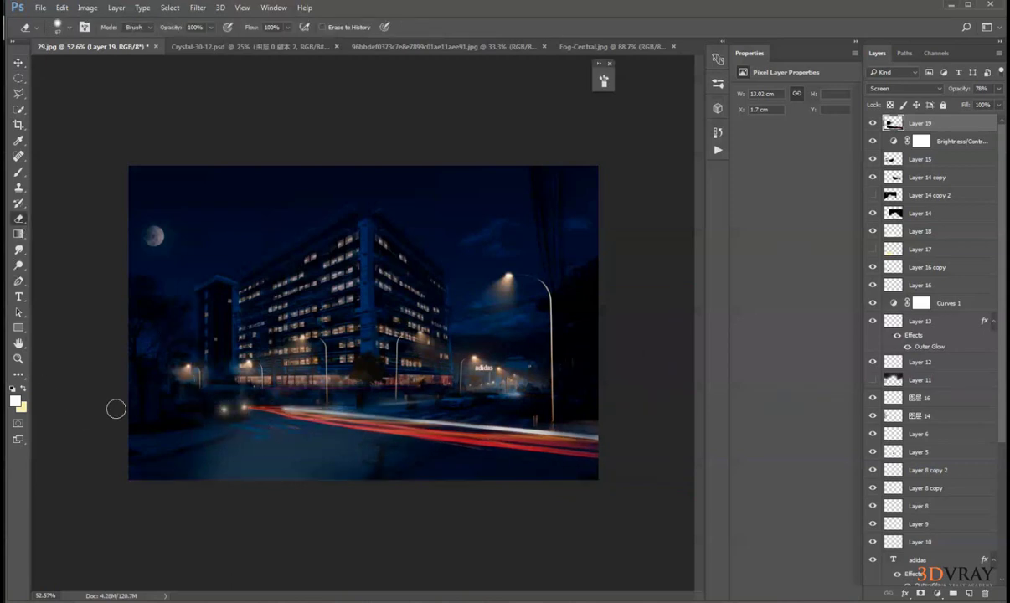
# Flip the light trails horizontally, place them across the road and skew them to a width of about 13.2 cm.
pyautogui.click(18, 64)
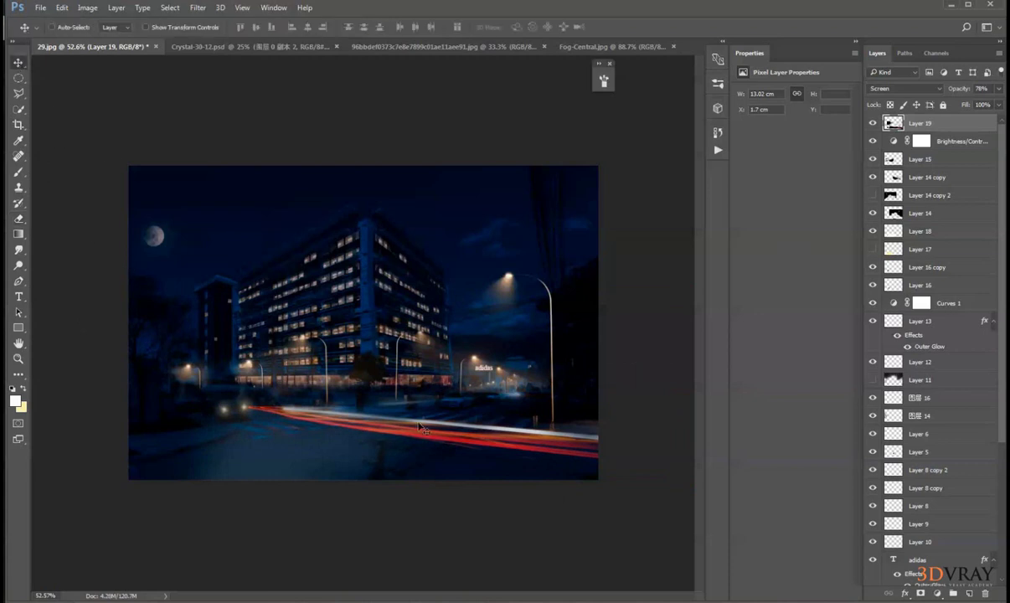
pyautogui.hotkey('ctrl', 't')
pyautogui.rightClick(438, 428)
pyautogui.click(482, 408)
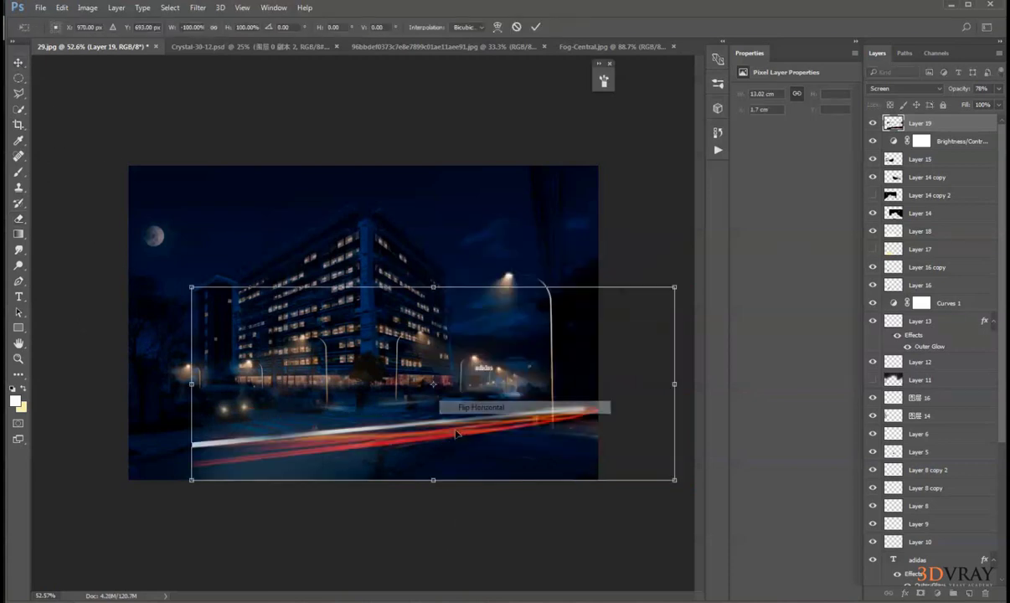
pyautogui.moveTo(417, 458); pyautogui.dragTo(330, 445)
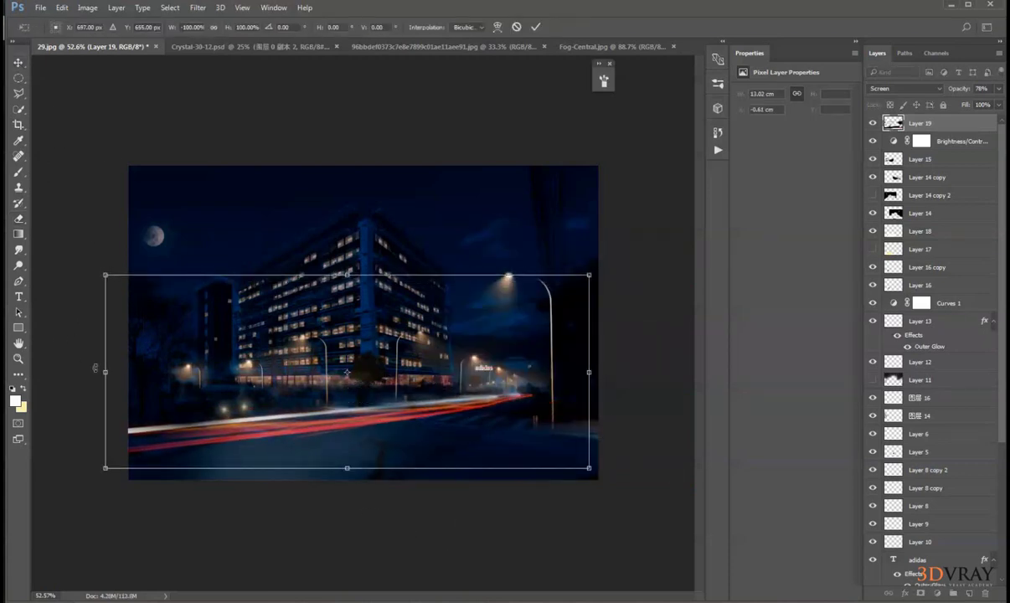
pyautogui.moveTo(102, 378); pyautogui.dragTo(108, 410)
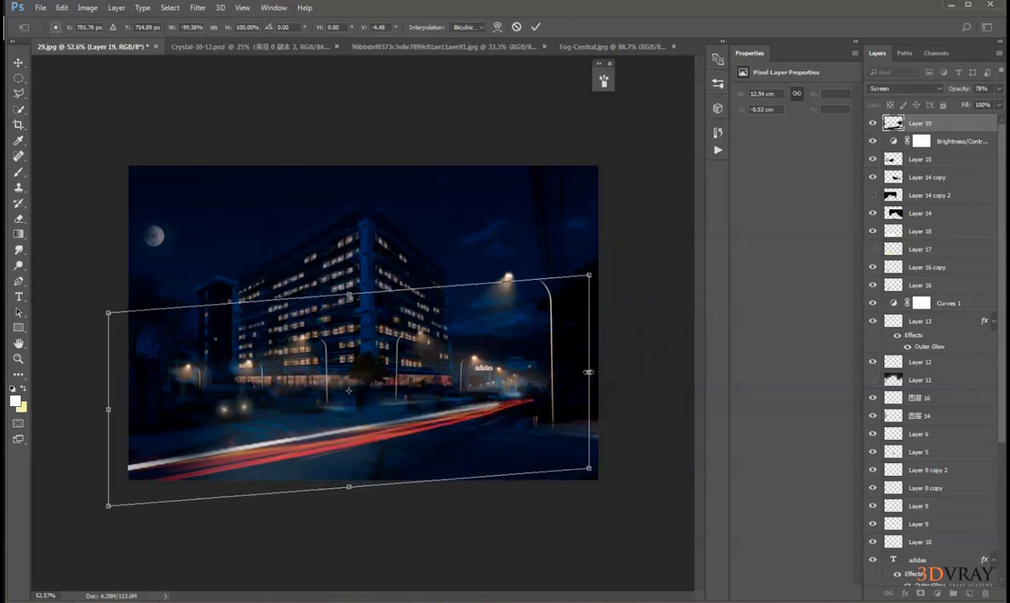
pyautogui.moveTo(588, 372)
pyautogui.mouseDown()
pyautogui.moveTo(581, 362)
pyautogui.moveTo(601, 366)
pyautogui.mouseUp()
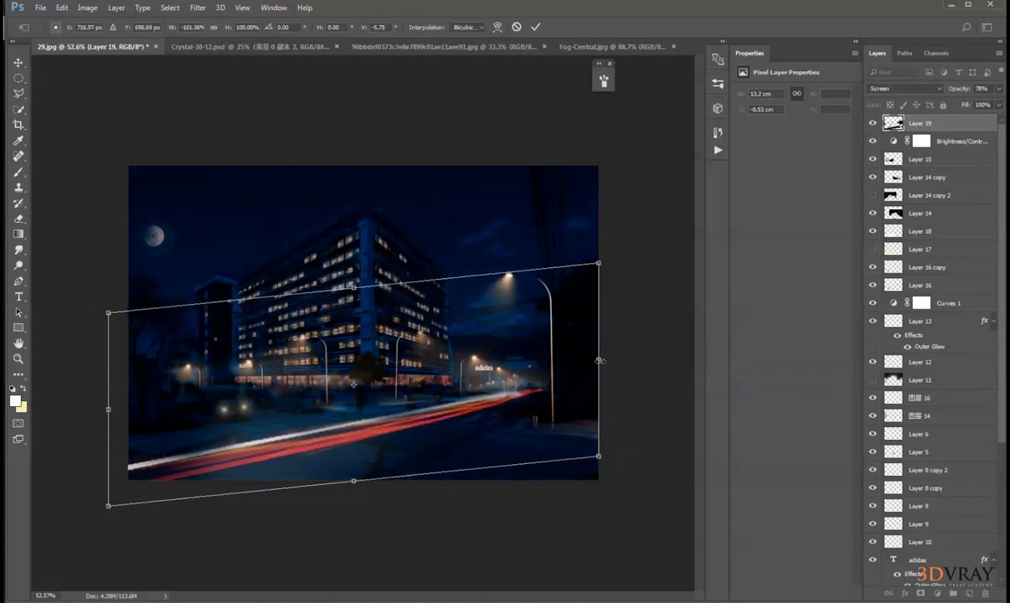
pyautogui.press('Return')
# Break up the light trails along the road with dabs of a 1030 px textured Eraser brush.
pyautogui.click(19, 221)
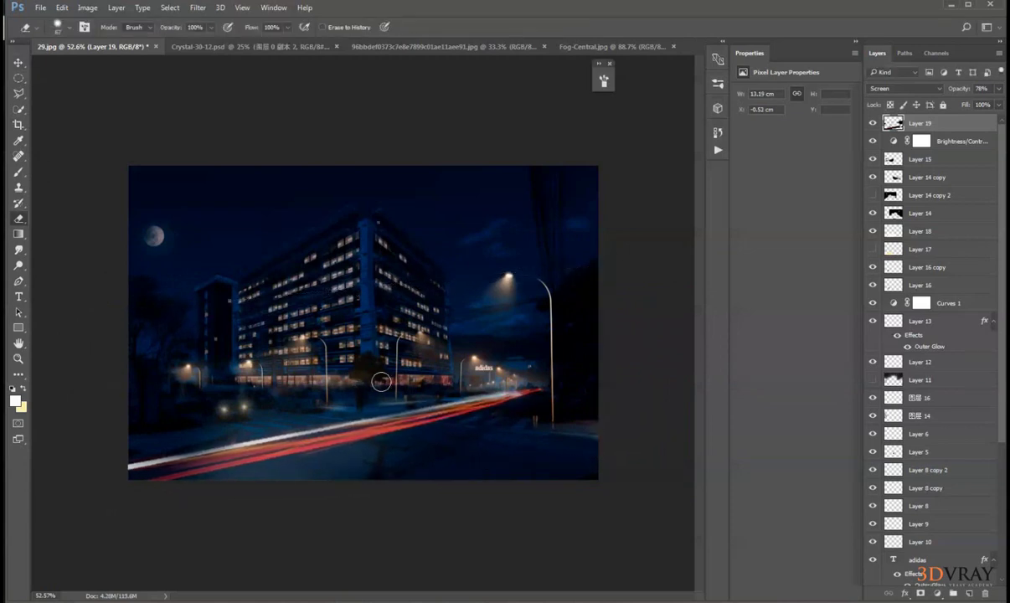
pyautogui.rightClick(382, 382)
pyautogui.doubleClick(571, 494)
pyautogui.keyDown('alt'); pyautogui.moveTo(358, 402); pyautogui.dragTo(219, 418); pyautogui.keyUp('alt')
pyautogui.click(334, 459)
pyautogui.click(473, 423)
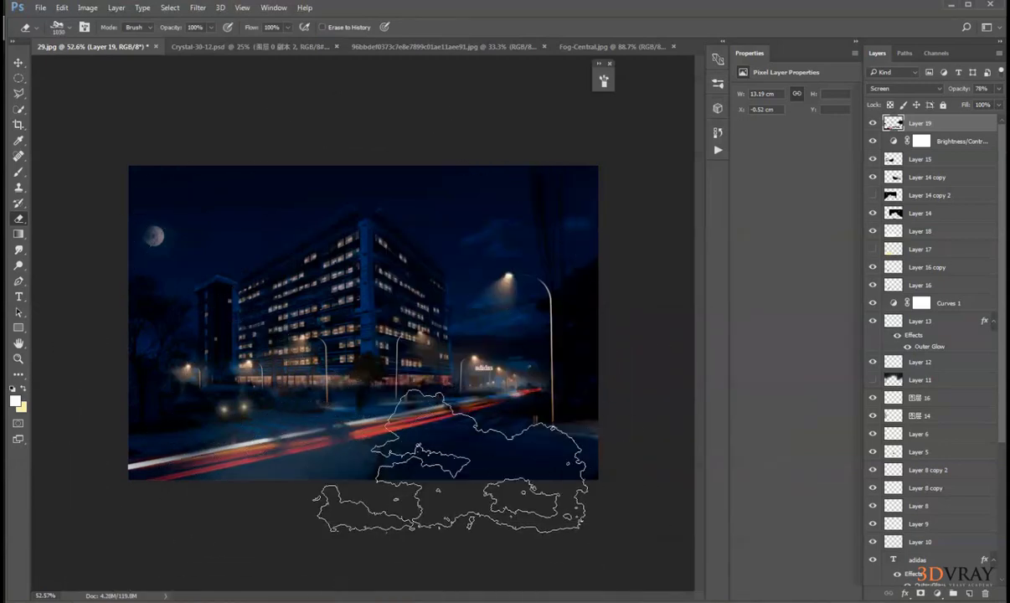
# Undo the latest eraser dabs on the light trails.
pyautogui.hotkey('ctrl', 'alt', 'z')
pyautogui.hotkey('ctrl', 'alt', 'z')
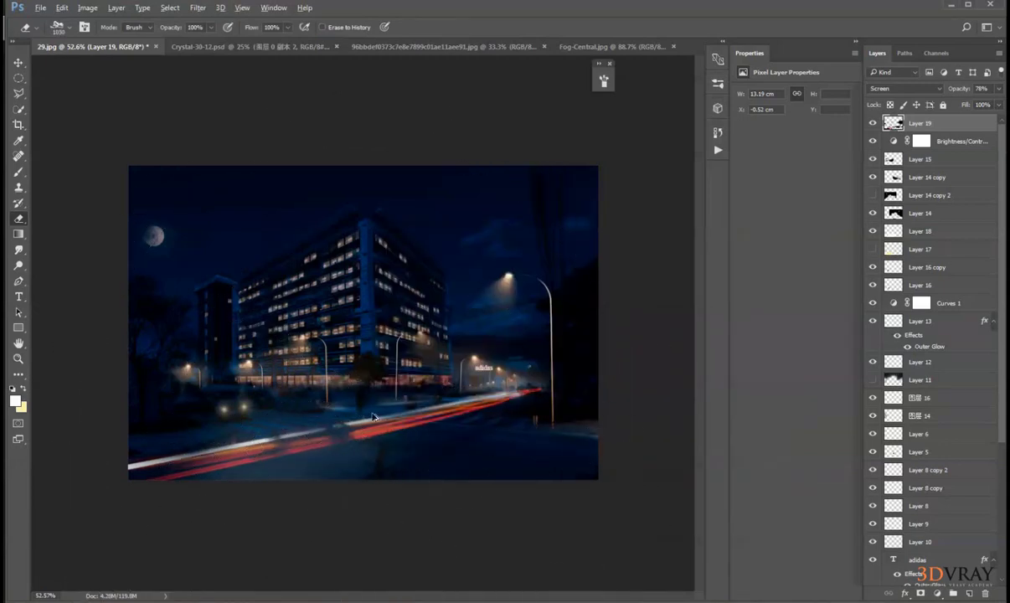
pyautogui.hotkey('ctrl', 'alt', 'z')
pyautogui.hotkey('ctrl', 'alt', 'z')
pyautogui.hotkey('ctrl', 'alt', 'z')
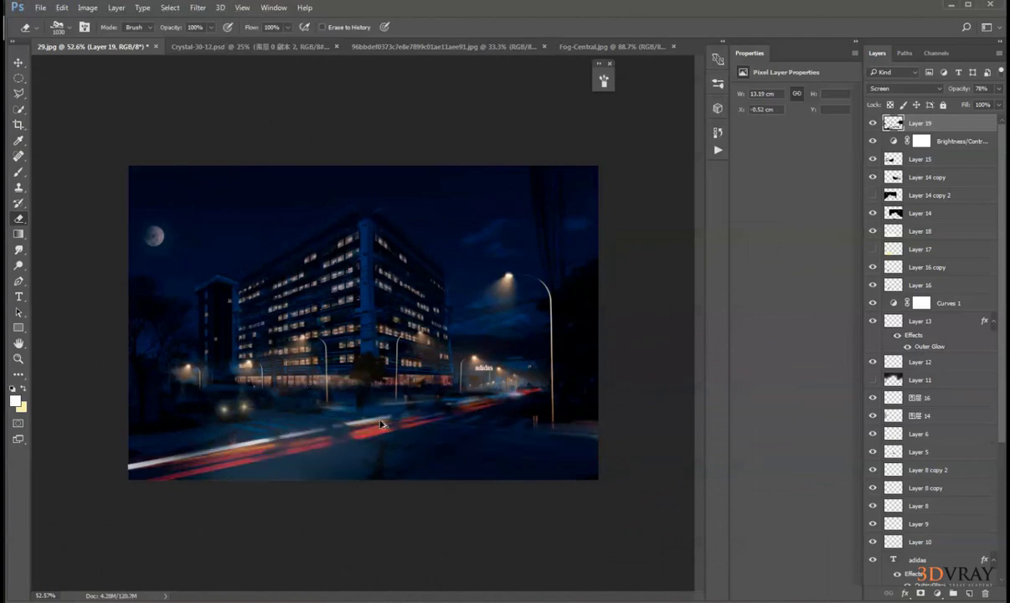
# Try to break up the light trails along the road with dabs of a smaller textured Eraser brush.
pyautogui.rightClick(385, 423)
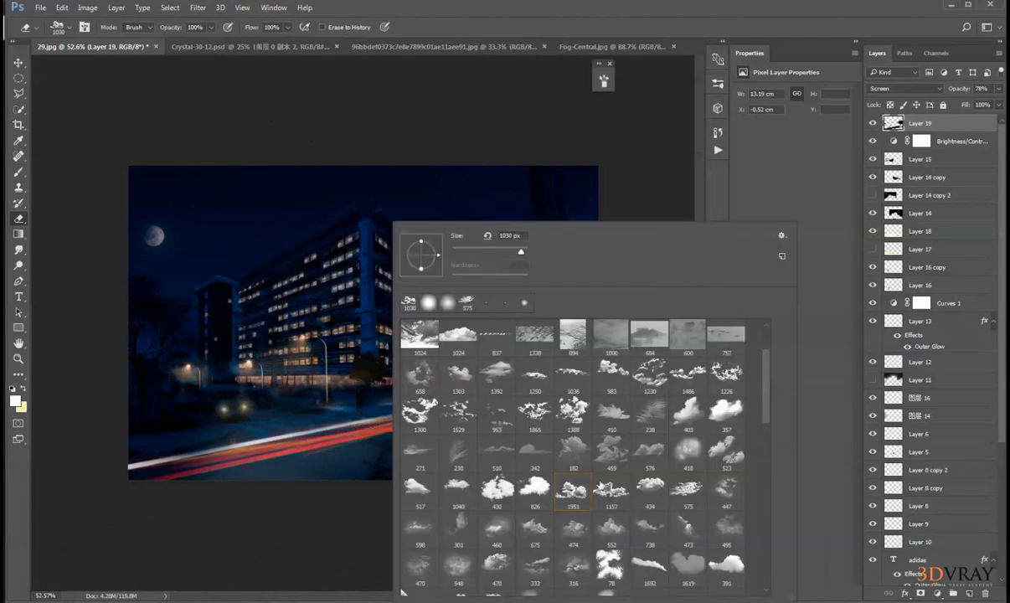
pyautogui.press('Return')
pyautogui.moveTo(385, 393)
pyautogui.mouseDown()
pyautogui.moveTo(274, 428)
pyautogui.moveTo(331, 434)
pyautogui.mouseUp()
pyautogui.click(442, 408)
pyautogui.scroll(-3, 401, 338)
pyautogui.scroll(3, 384, 356)
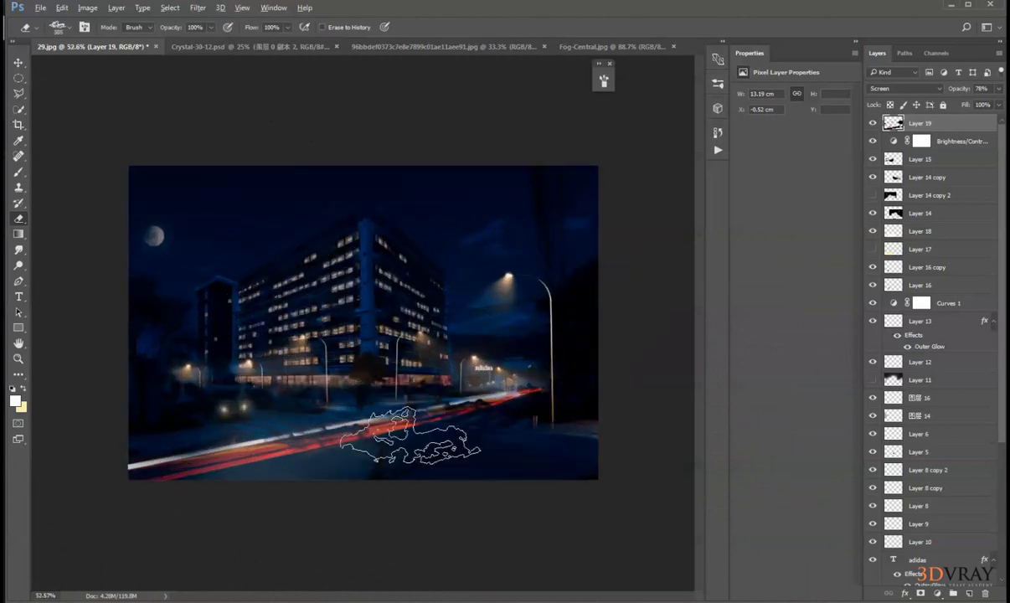
pyautogui.scroll(2, 410, 436)
pyautogui.click(348, 464)
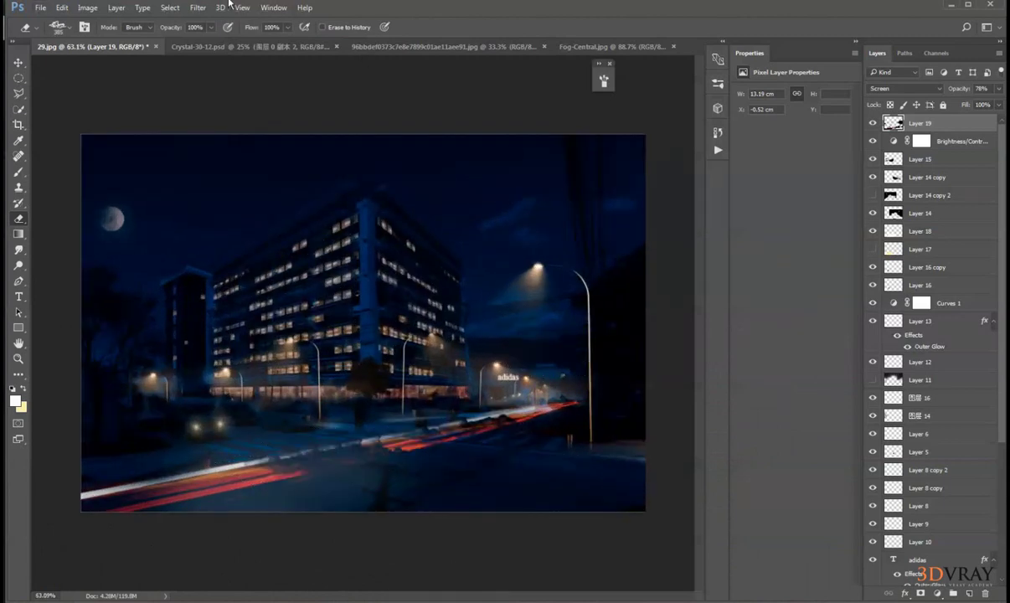
# Try a Gaussian Blur with a radius of about 1.6 pixels on the erased light trails.
pyautogui.click(198, 8)
pyautogui.moveTo(271, 140)
pyautogui.click(404, 186)
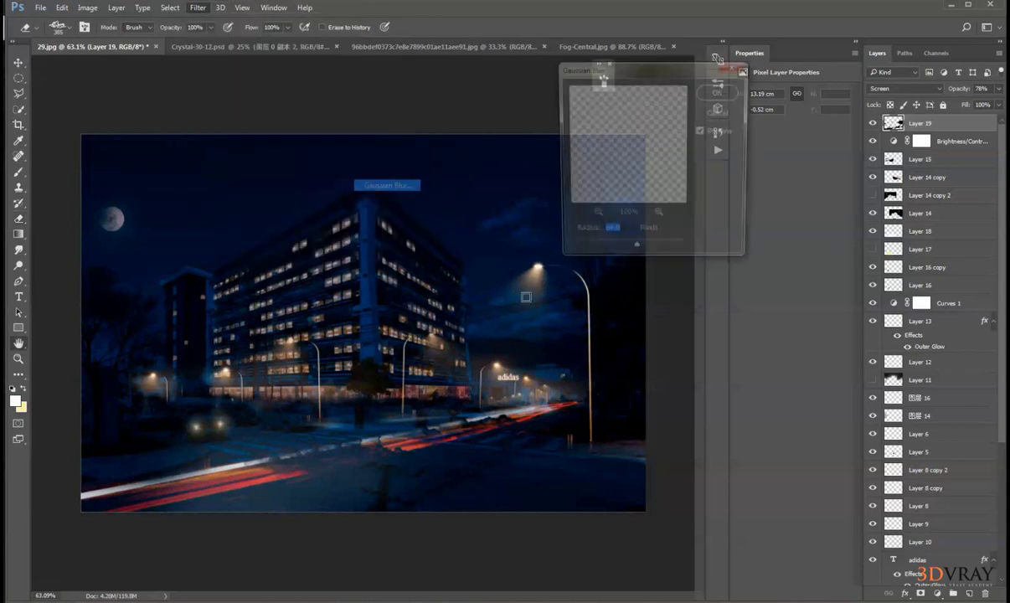
pyautogui.moveTo(614, 259); pyautogui.dragTo(591, 252)
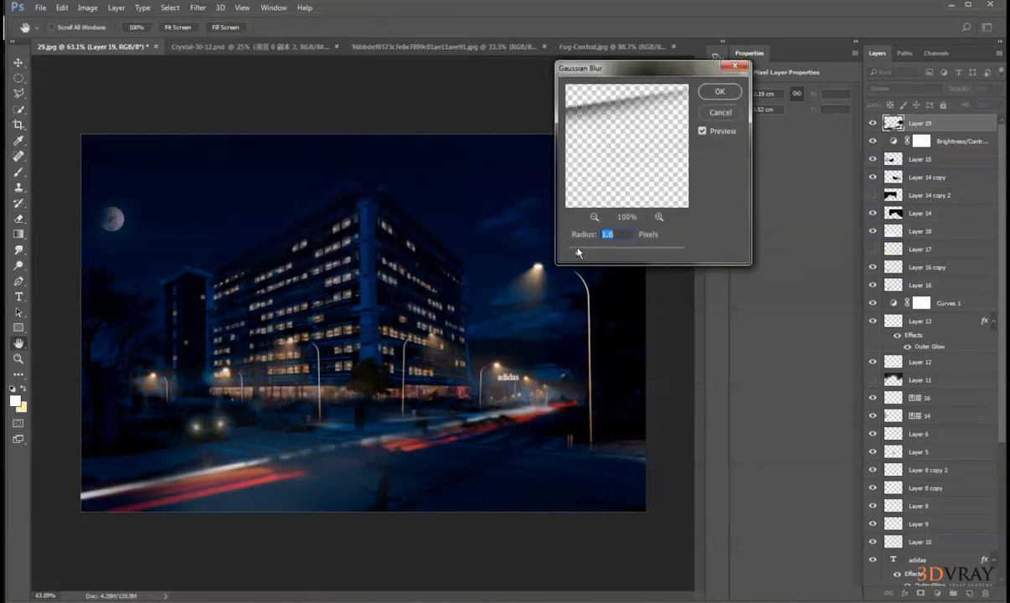
pyautogui.press('Return')
pyautogui.press('e')
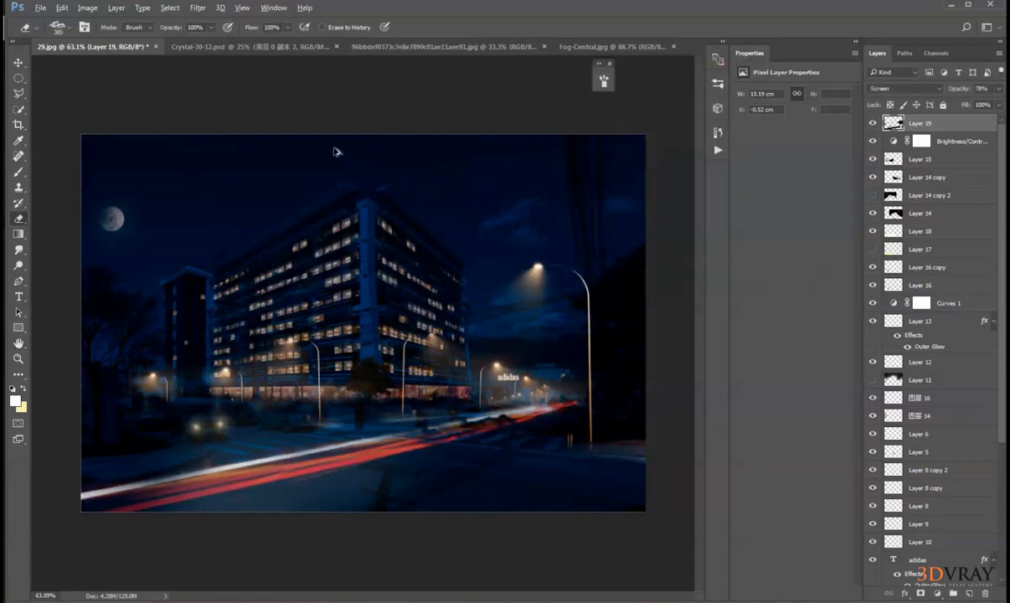
# Soften the light trails with a Gaussian Blur of 3.8 pixels and set the layer's opacity to 58%.
pyautogui.click(198, 8)
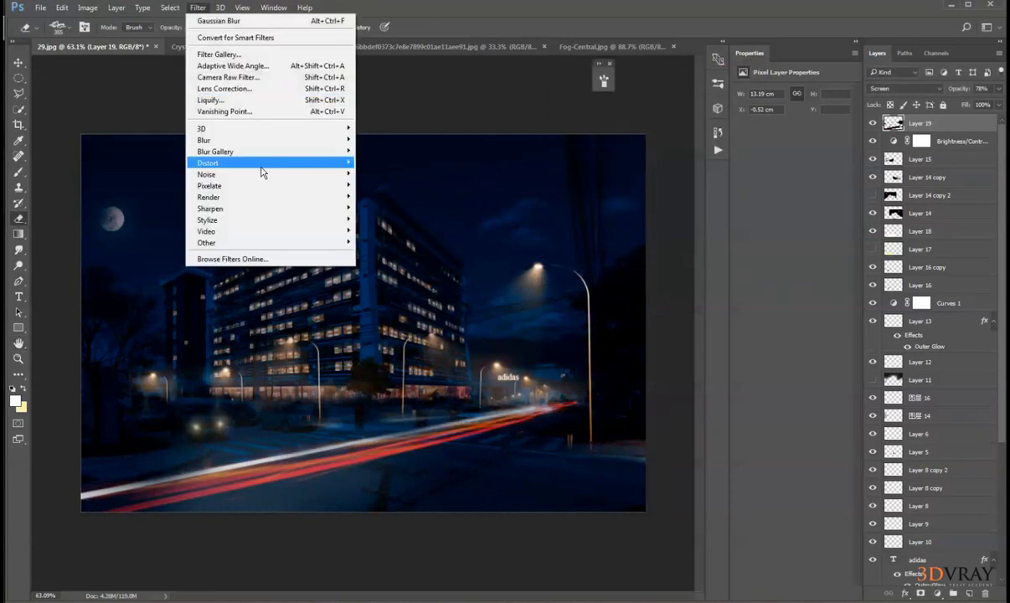
pyautogui.click(373, 185)
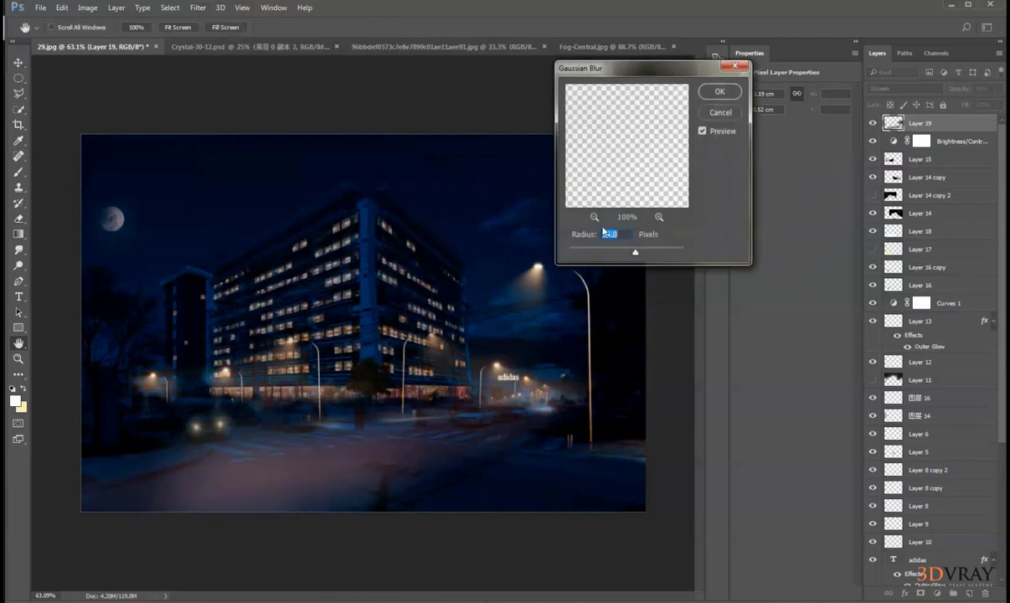
pyautogui.moveTo(606, 256); pyautogui.dragTo(592, 254)
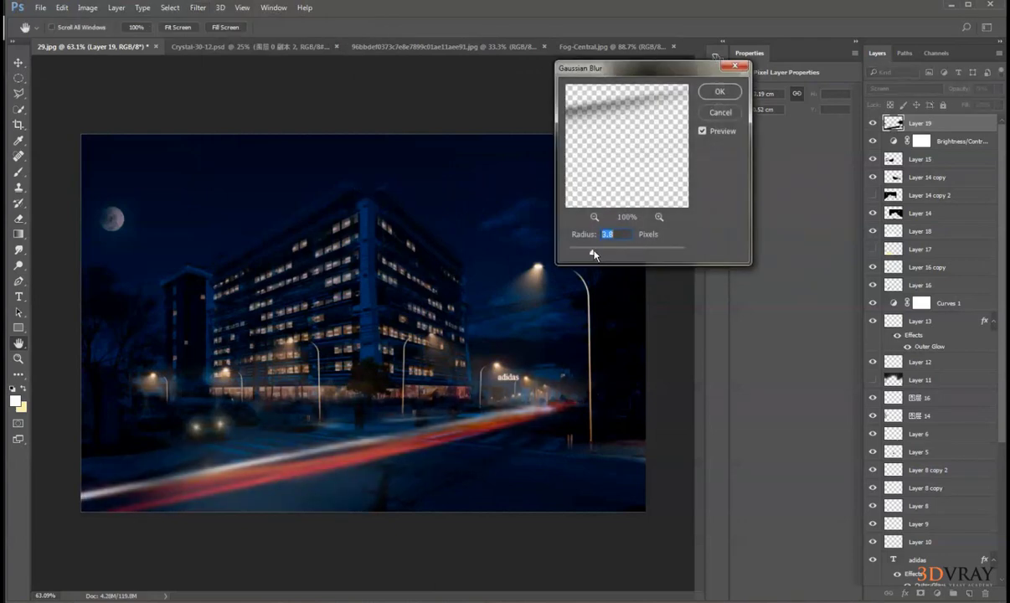
pyautogui.press('Return')
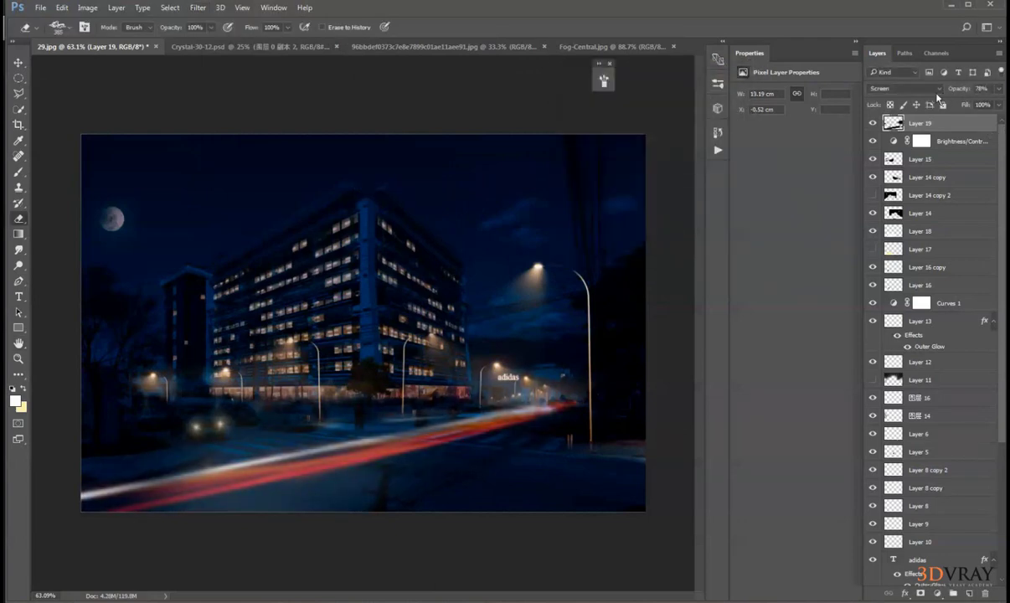
pyautogui.moveTo(937, 88); pyautogui.dragTo(936, 89)
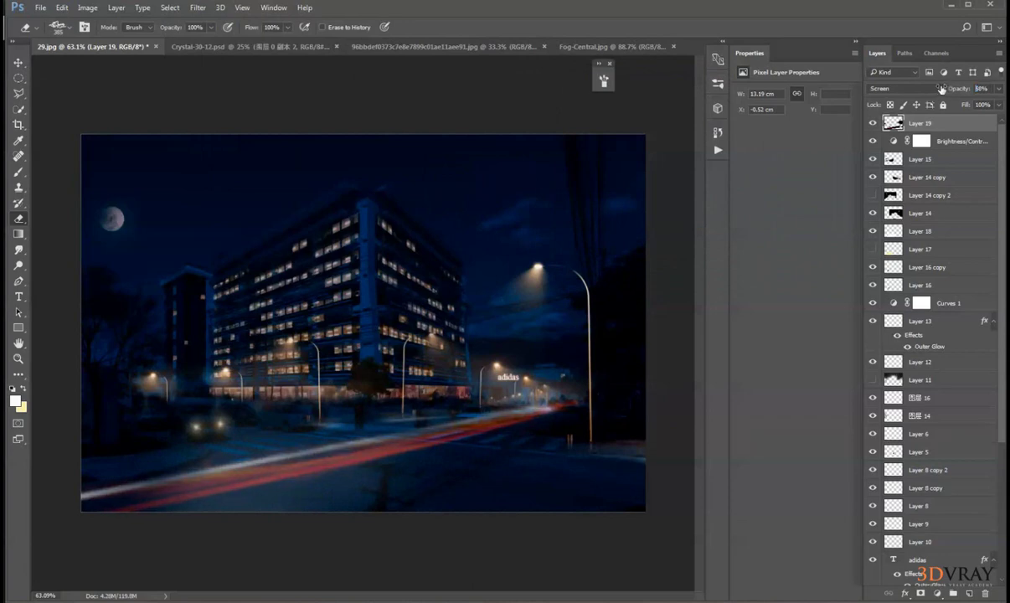
pyautogui.click(18, 64)
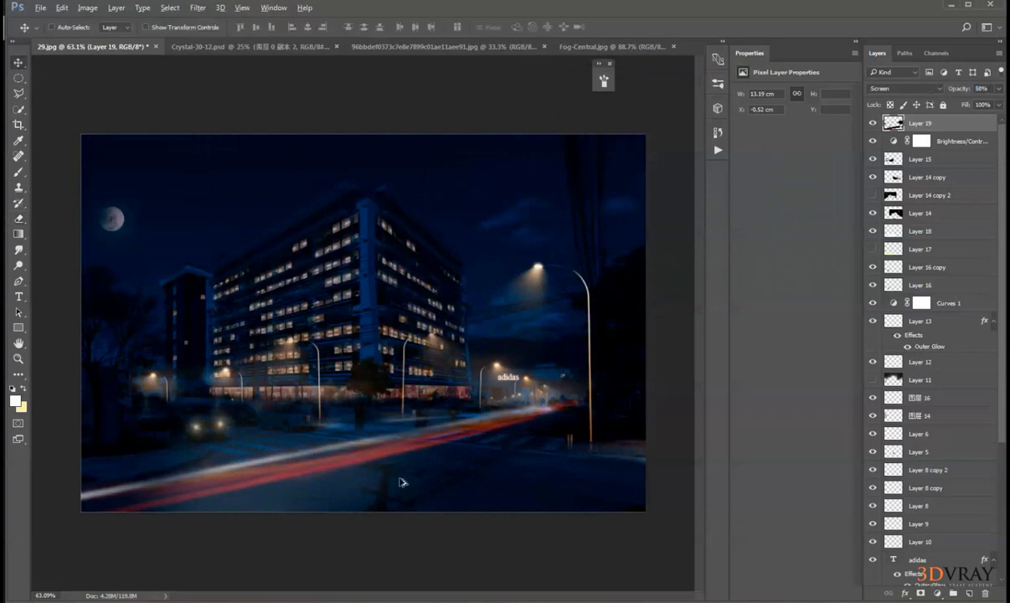
# Add a Curves adjustment layer above the light trails and brighten the RGB curve at input 98, output 181.
pyautogui.scroll(2, 381, 452)
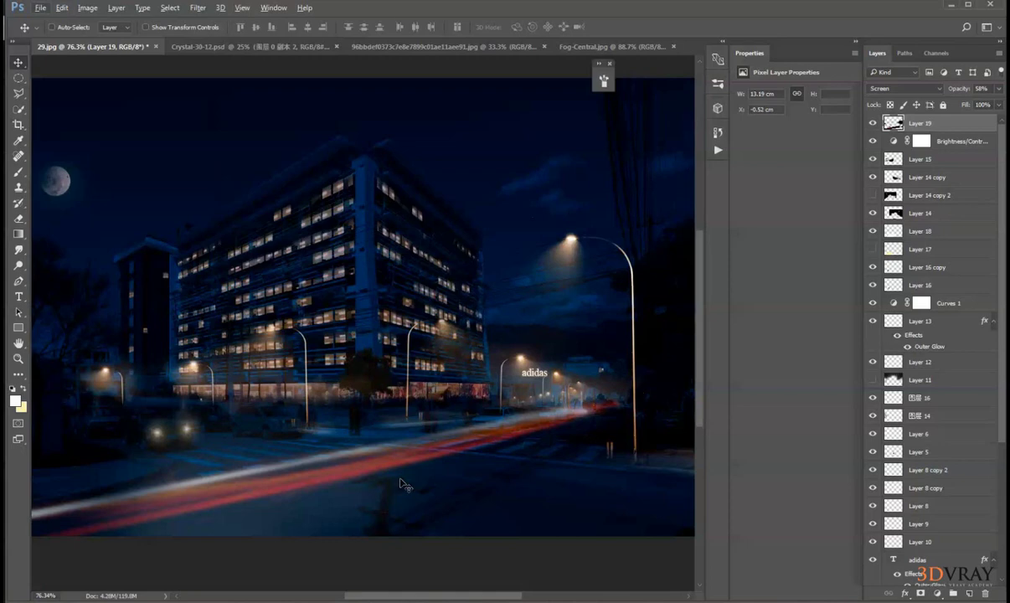
pyautogui.scroll(-1, 423, 448)
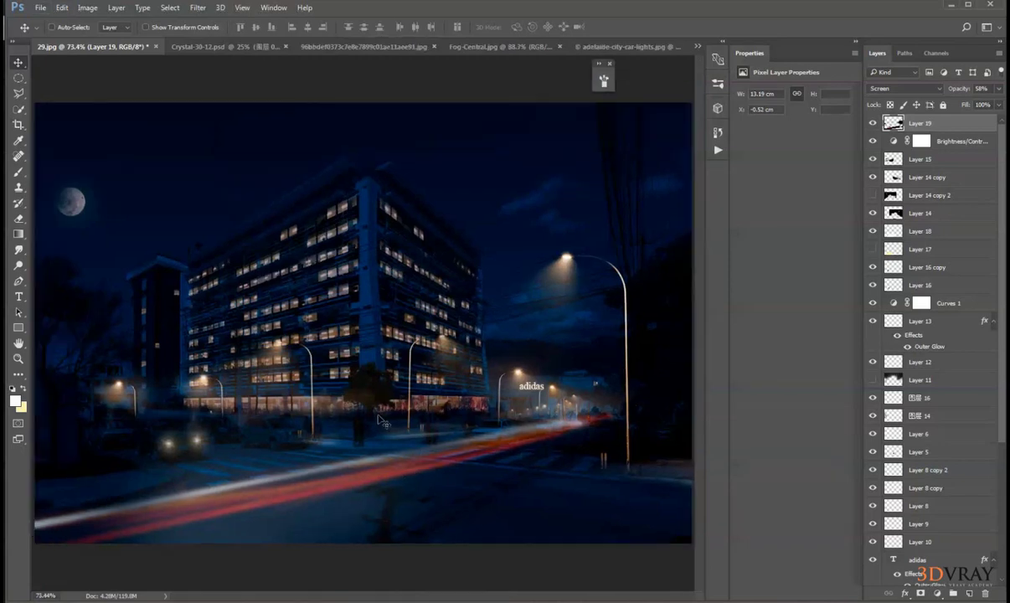
pyautogui.click(937, 593)
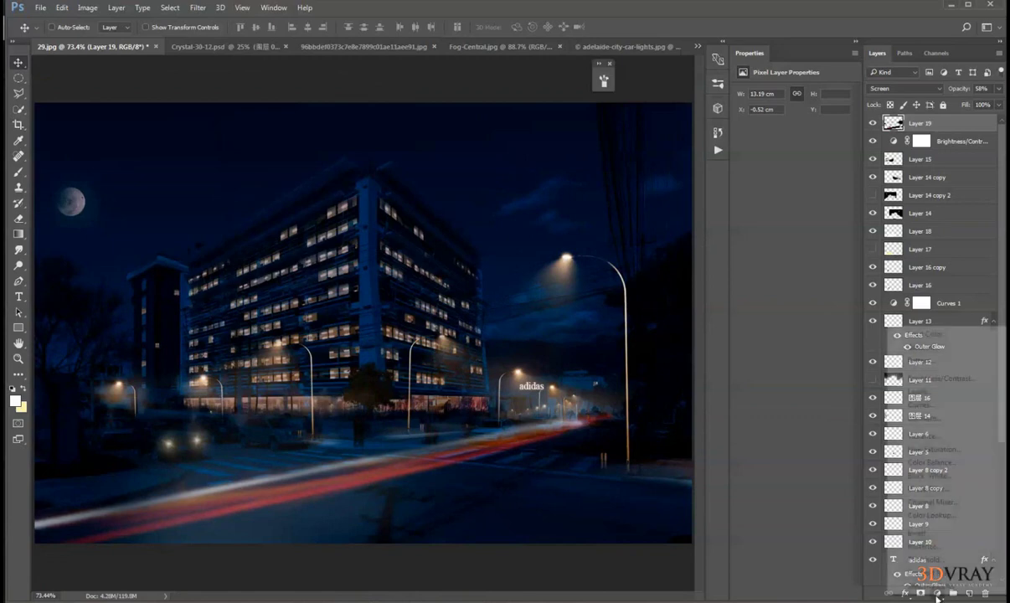
pyautogui.click(920, 405)
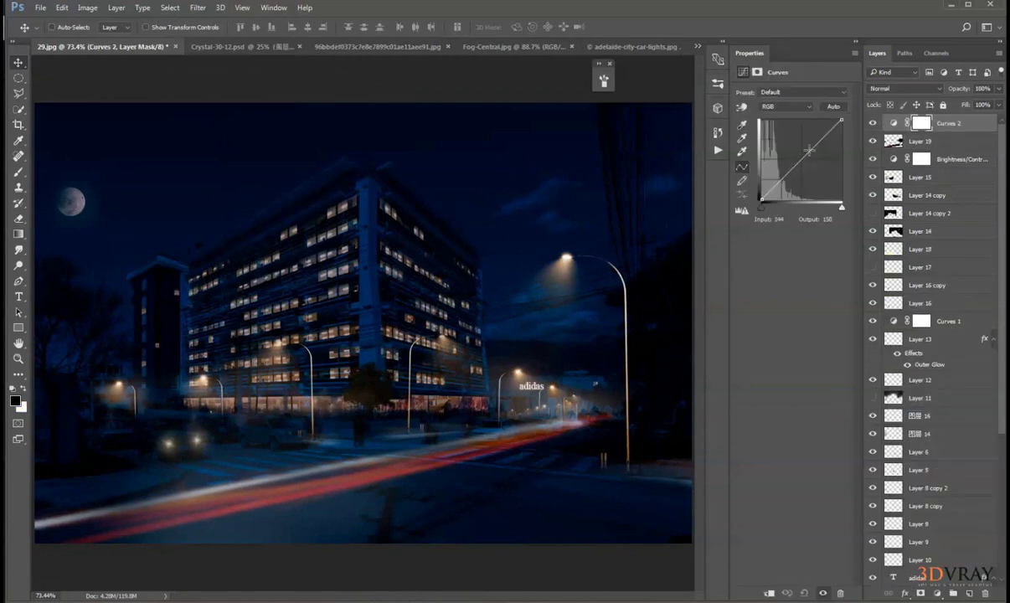
pyautogui.moveTo(809, 150); pyautogui.dragTo(792, 143)
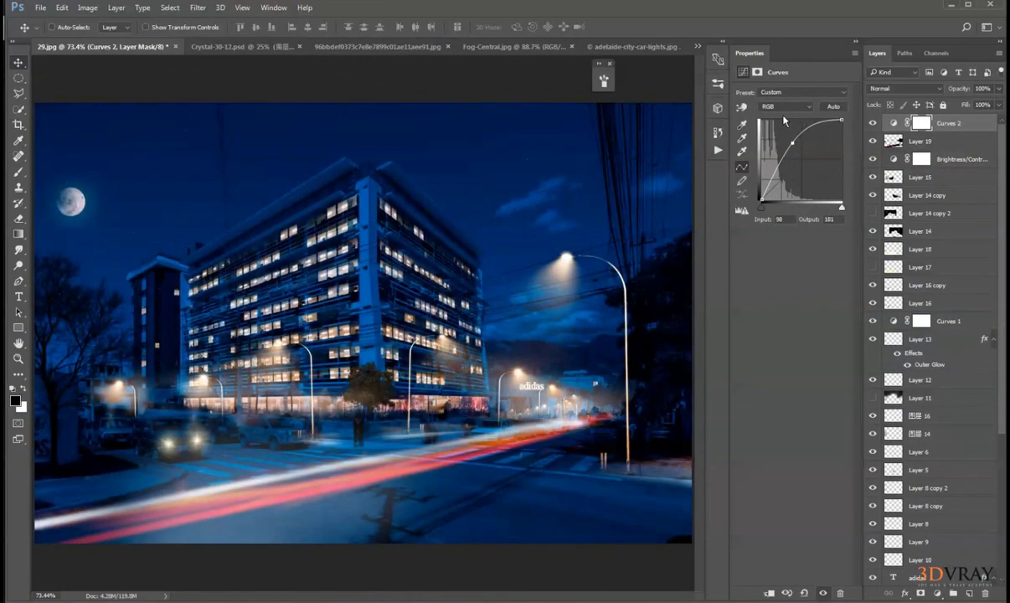
# Warm the image in the Curves red channel by moving the white point to input 192 and adding a raised midpoint.
pyautogui.click(783, 106)
pyautogui.click(776, 124)
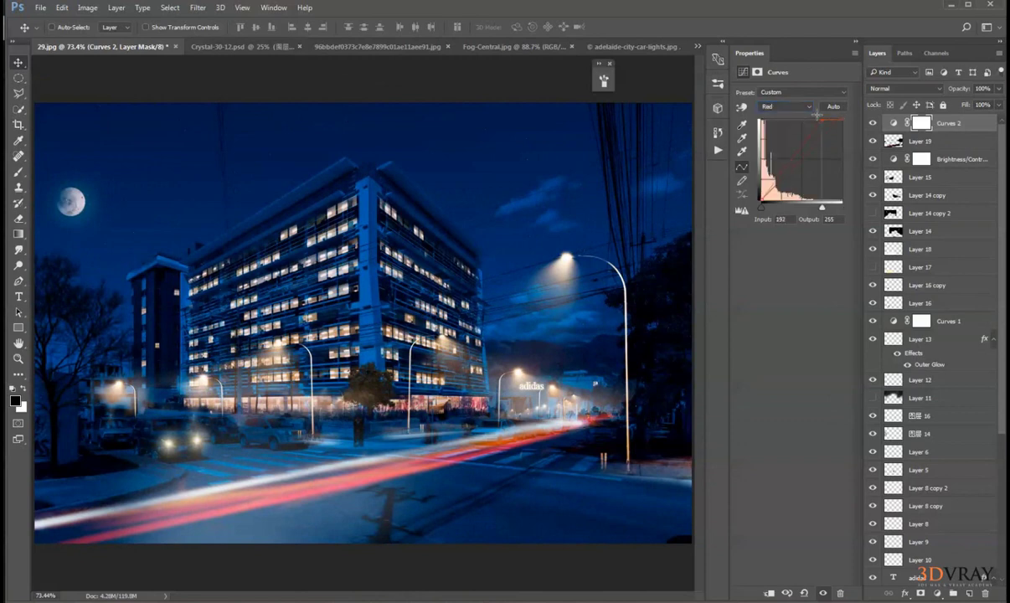
pyautogui.moveTo(817, 114); pyautogui.dragTo(811, 112)
pyautogui.moveTo(782, 173)
pyautogui.mouseDown()
pyautogui.moveTo(783, 157)
pyautogui.moveTo(797, 161)
pyautogui.moveTo(788, 163)
pyautogui.mouseUp()
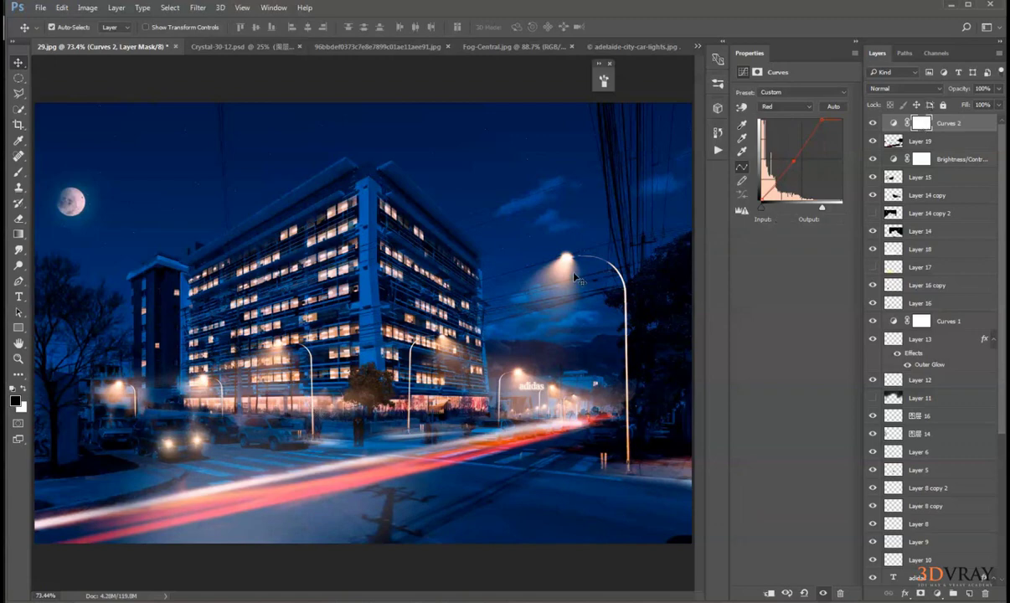
# Fill the whole Curves mask with black and reveal the brightening over the far end of the road with a white 164 px brush.
pyautogui.hotkey('ctrl', 'a')
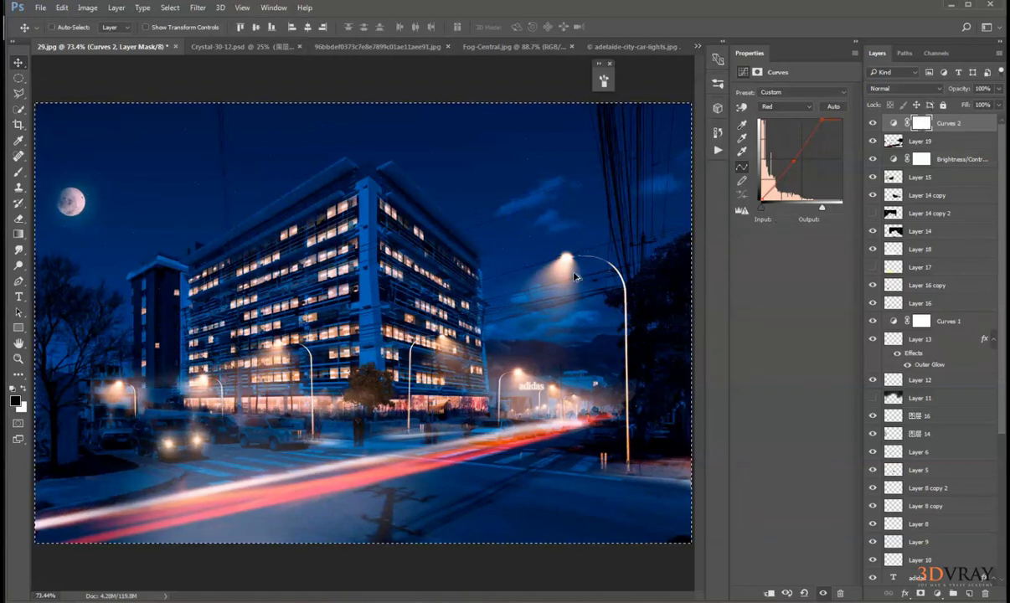
pyautogui.hotkey('alt', 'BackSpace')
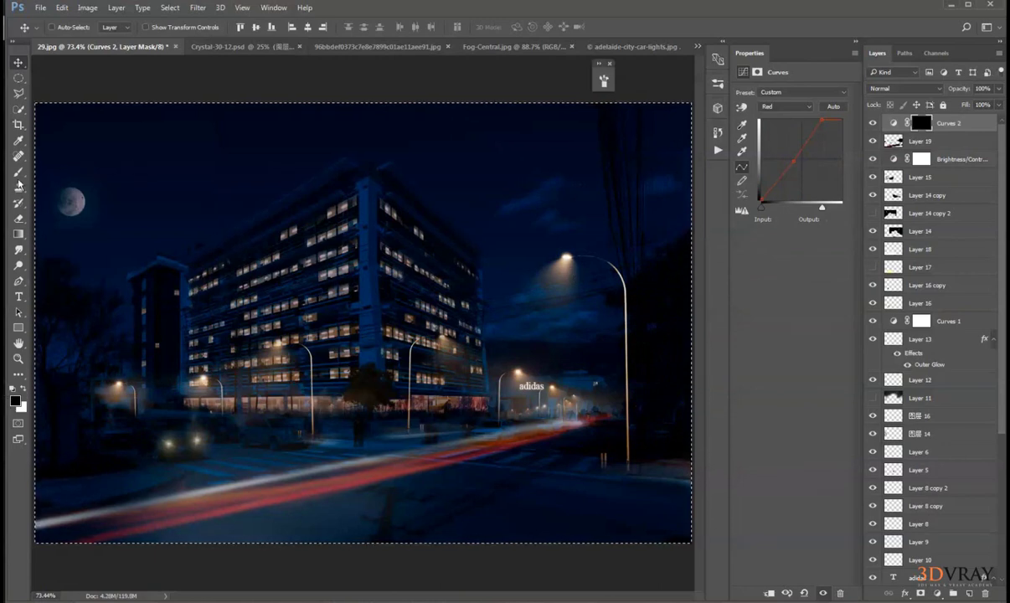
pyautogui.press('b')
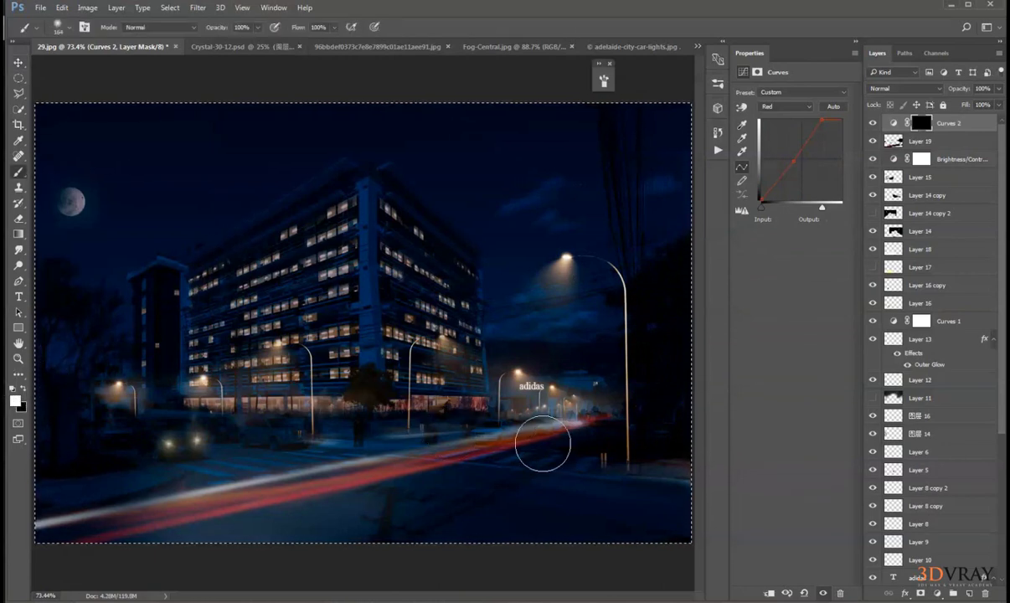
pyautogui.moveTo(543, 444)
pyautogui.mouseDown()
pyautogui.moveTo(644, 435)
pyautogui.moveTo(577, 437)
pyautogui.moveTo(684, 473)
pyautogui.moveTo(665, 468)
pyautogui.moveTo(520, 509)
pyautogui.moveTo(602, 509)
pyautogui.moveTo(609, 497)
pyautogui.moveTo(644, 495)
pyautogui.moveTo(500, 470)
pyautogui.moveTo(547, 492)
pyautogui.mouseUp()
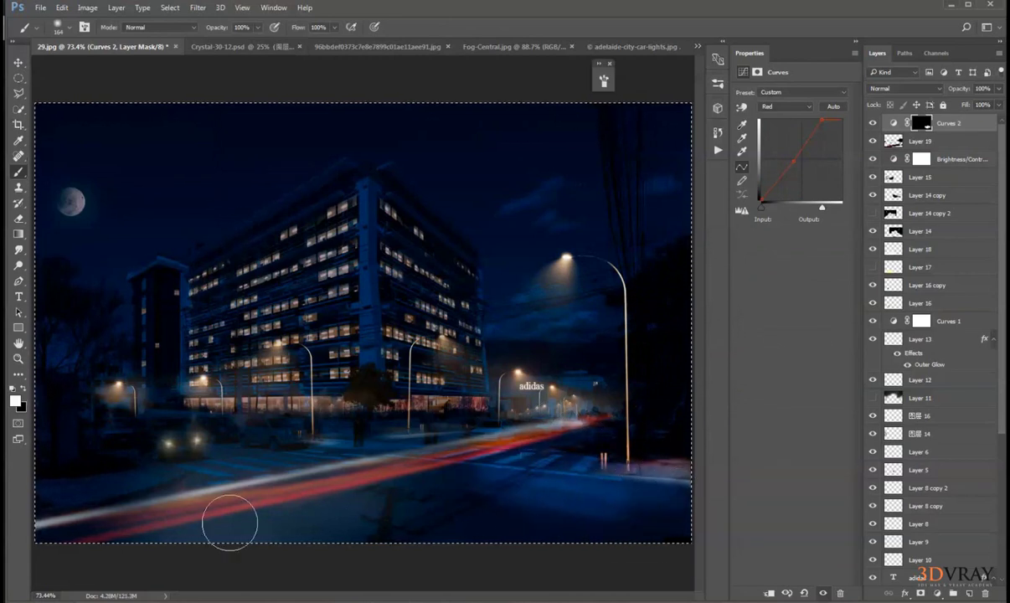
pyautogui.moveTo(229, 523)
pyautogui.mouseDown()
pyautogui.moveTo(238, 490)
pyautogui.moveTo(319, 456)
pyautogui.moveTo(255, 467)
pyautogui.moveTo(215, 482)
pyautogui.moveTo(533, 433)
pyautogui.moveTo(428, 444)
pyautogui.mouseUp()
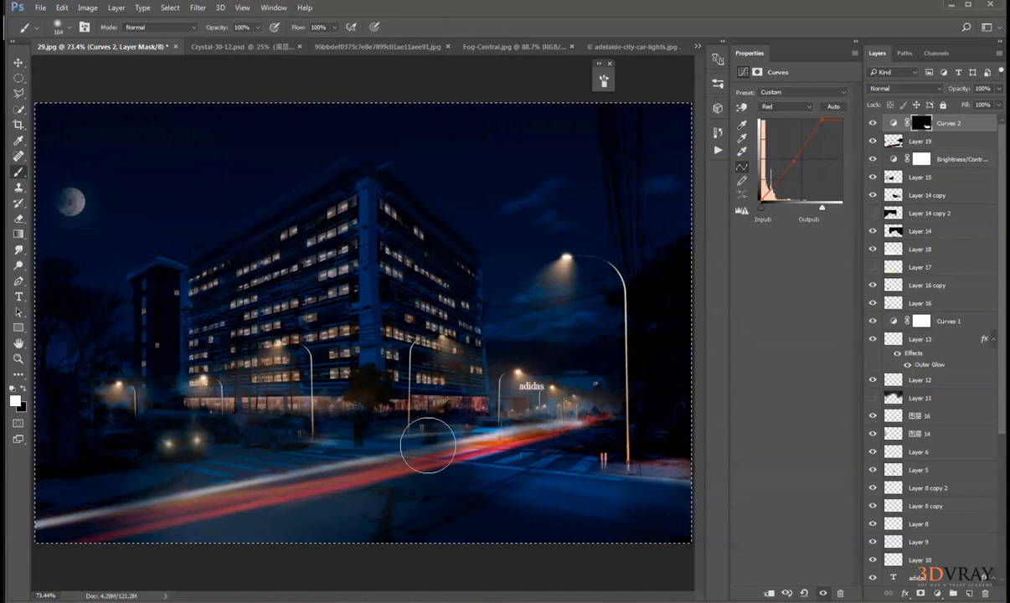
# Reveal the brightening around the street lamps and the building's ground floor with white brush strokes, and undo the last stroke.
pyautogui.press('z')
pyautogui.click(581, 437)
pyautogui.keyDown('alt'); pyautogui.click(404, 398); pyautogui.keyUp('alt')
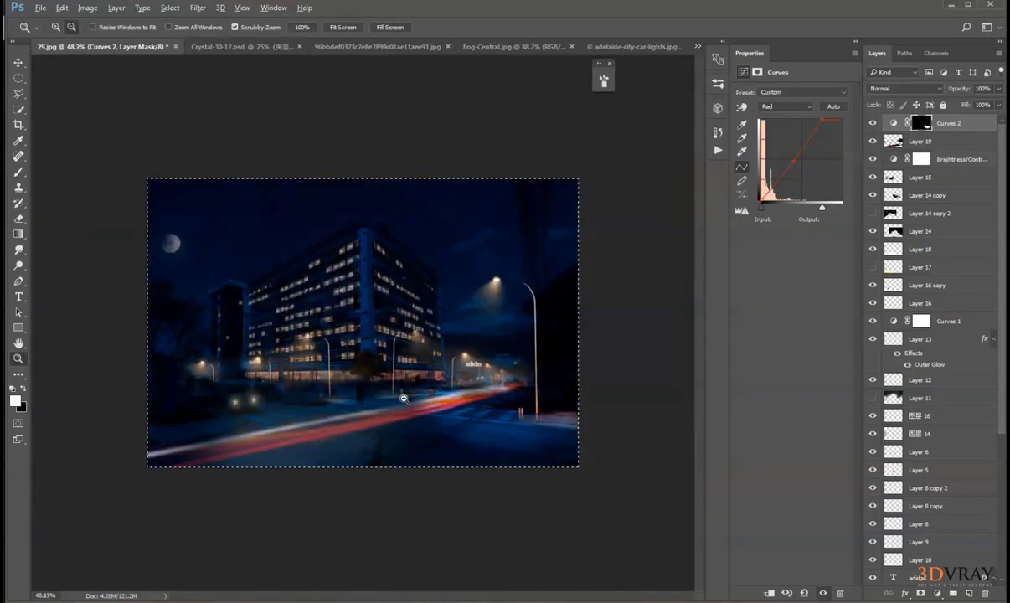
pyautogui.moveTo(403, 399); pyautogui.dragTo(418, 399)
pyautogui.click(18, 218)
pyautogui.scroll(5, 195, 431)
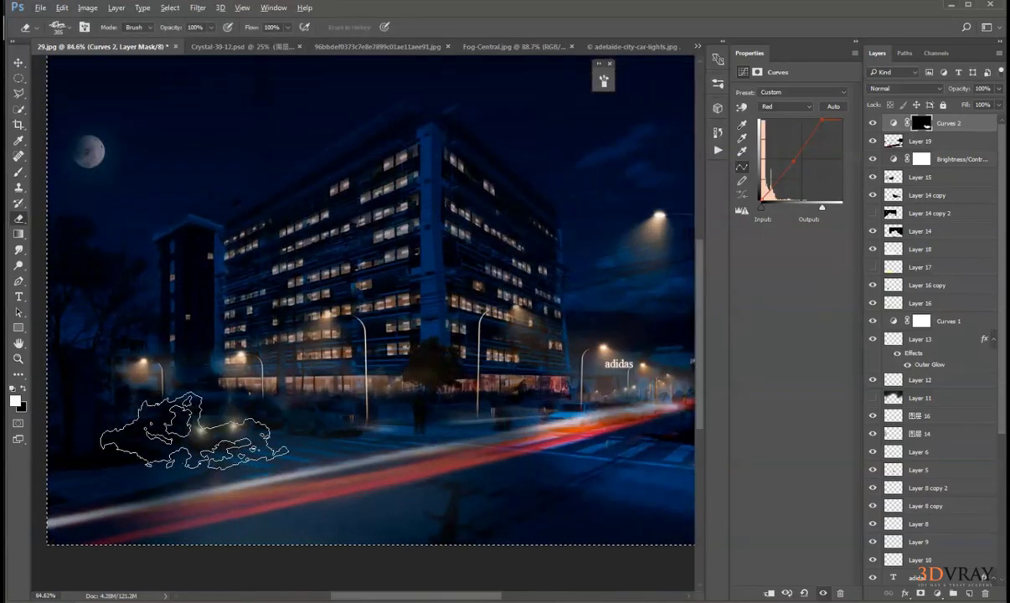
pyautogui.click(17, 173)
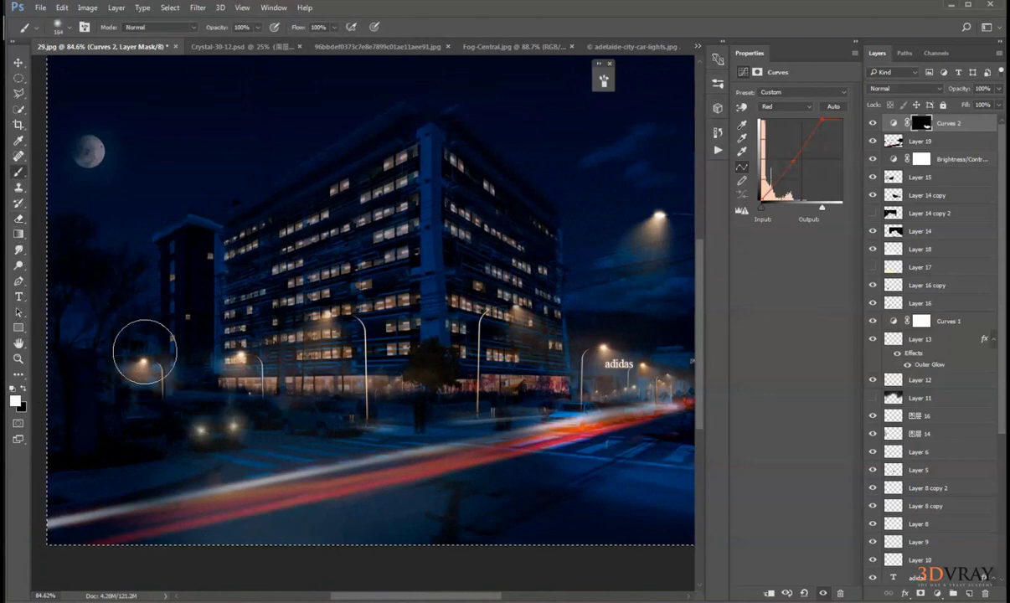
pyautogui.moveTo(182, 368)
pyautogui.mouseDown()
pyautogui.moveTo(176, 335)
pyautogui.moveTo(232, 378)
pyautogui.moveTo(327, 352)
pyautogui.moveTo(410, 411)
pyautogui.moveTo(553, 371)
pyautogui.moveTo(494, 339)
pyautogui.mouseUp()
pyautogui.scroll(-6, 347, 343)
pyautogui.scroll(6, 352, 343)
pyautogui.moveTo(350, 381)
pyautogui.mouseDown()
pyautogui.moveTo(262, 301)
pyautogui.moveTo(233, 342)
pyautogui.moveTo(209, 303)
pyautogui.moveTo(243, 238)
pyautogui.moveTo(450, 250)
pyautogui.moveTo(459, 276)
pyautogui.moveTo(429, 302)
pyautogui.moveTo(487, 310)
pyautogui.moveTo(482, 298)
pyautogui.moveTo(543, 379)
pyautogui.mouseUp()
pyautogui.scroll(-3, 653, 430)
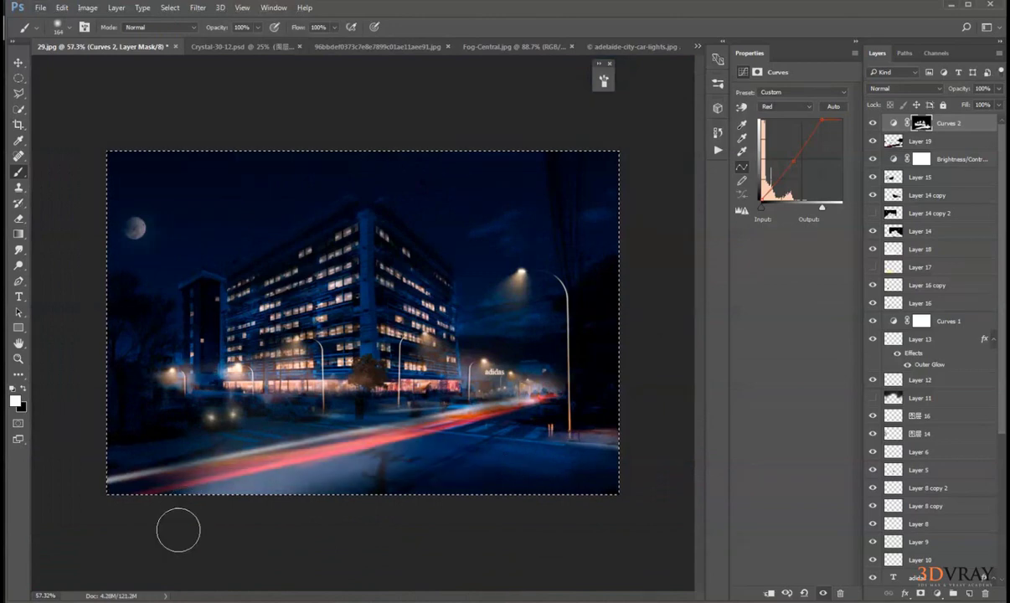
pyautogui.hotkey('ctrl', 'z')
# Paint white on the Curves mask over the building's facades to reveal the brightening, and clear the selection.
pyautogui.scroll(-4, 348, 430)
pyautogui.scroll(5, 347, 431)
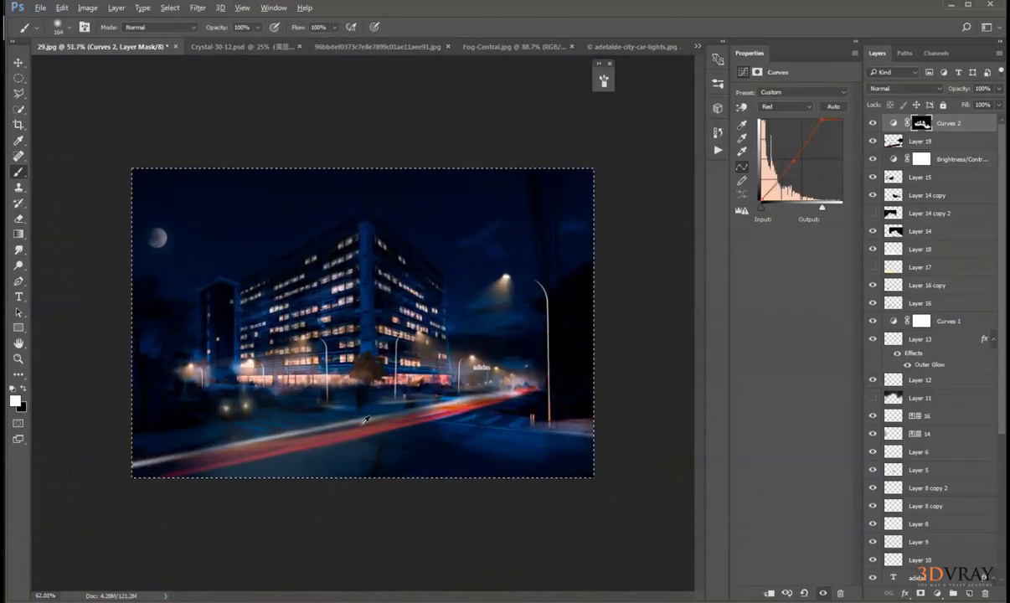
pyautogui.moveTo(305, 237); pyautogui.dragTo(198, 265)
pyautogui.hotkey('ctrl', 'z')
pyautogui.moveTo(330, 212)
pyautogui.mouseDown()
pyautogui.moveTo(235, 284)
pyautogui.moveTo(204, 285)
pyautogui.mouseUp()
pyautogui.moveTo(379, 310)
pyautogui.mouseDown()
pyautogui.moveTo(375, 237)
pyautogui.moveTo(359, 303)
pyautogui.moveTo(429, 274)
pyautogui.moveTo(435, 289)
pyautogui.moveTo(307, 264)
pyautogui.moveTo(308, 250)
pyautogui.moveTo(218, 298)
pyautogui.moveTo(281, 275)
pyautogui.moveTo(325, 372)
pyautogui.mouseUp()
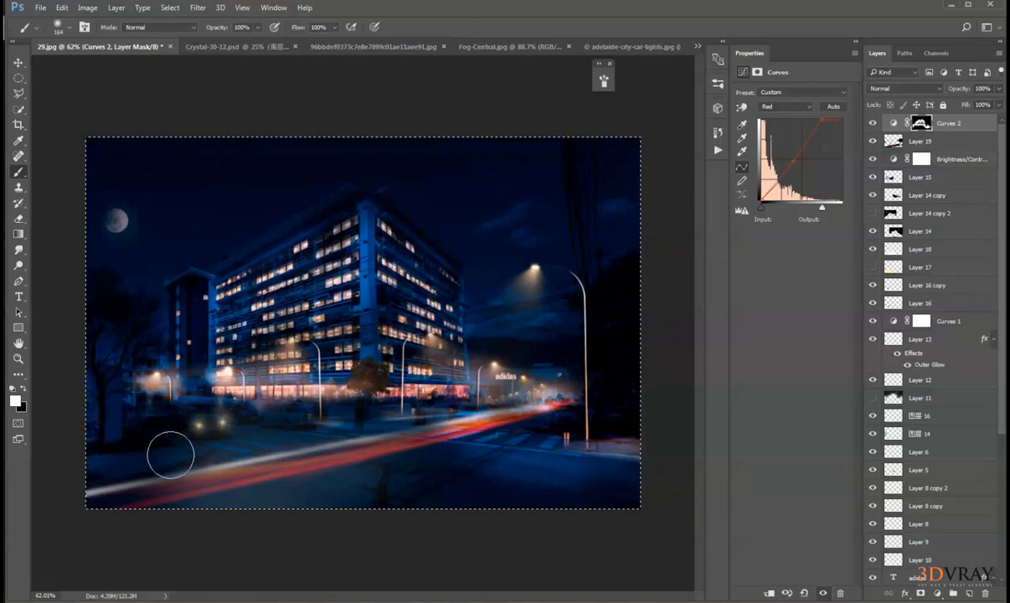
pyautogui.scroll(-2, 172, 453)
pyautogui.scroll(1, 172, 453)
pyautogui.click(18, 78)
pyautogui.click(111, 84)
# Add a Hue/Saturation adjustment layer on top and set its saturation to -7.
pyautogui.scroll(3, 322, 381)
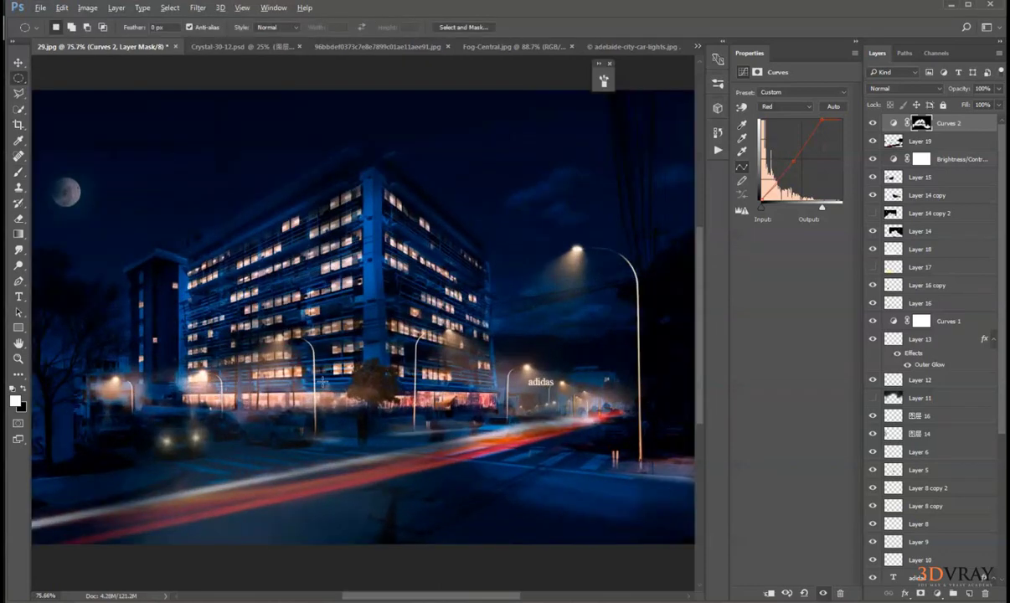
pyautogui.click(939, 594)
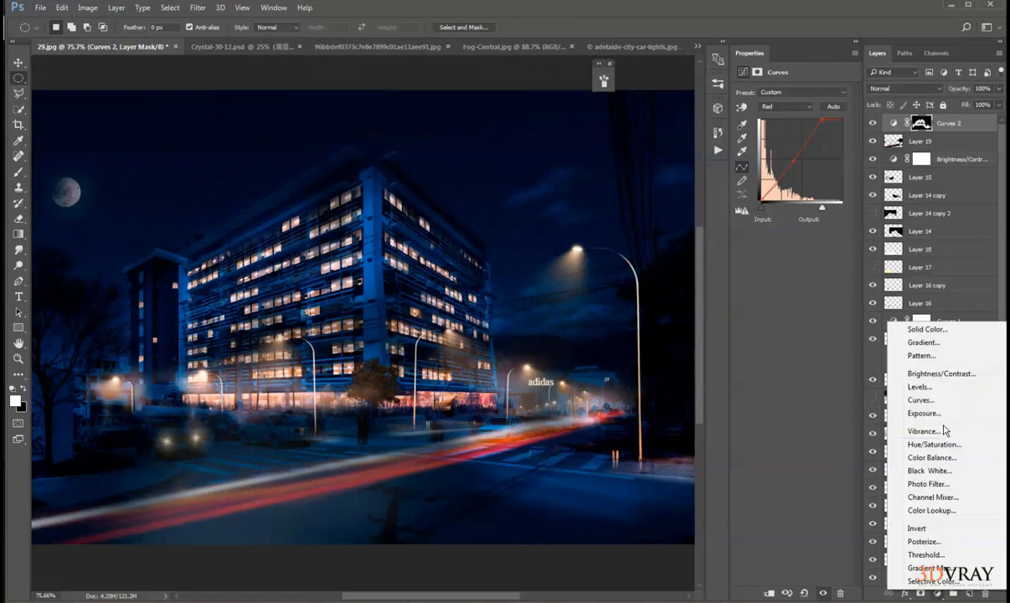
pyautogui.click(917, 445)
pyautogui.moveTo(790, 162)
pyautogui.mouseDown()
pyautogui.moveTo(772, 163)
pyautogui.moveTo(794, 167)
pyautogui.mouseUp()
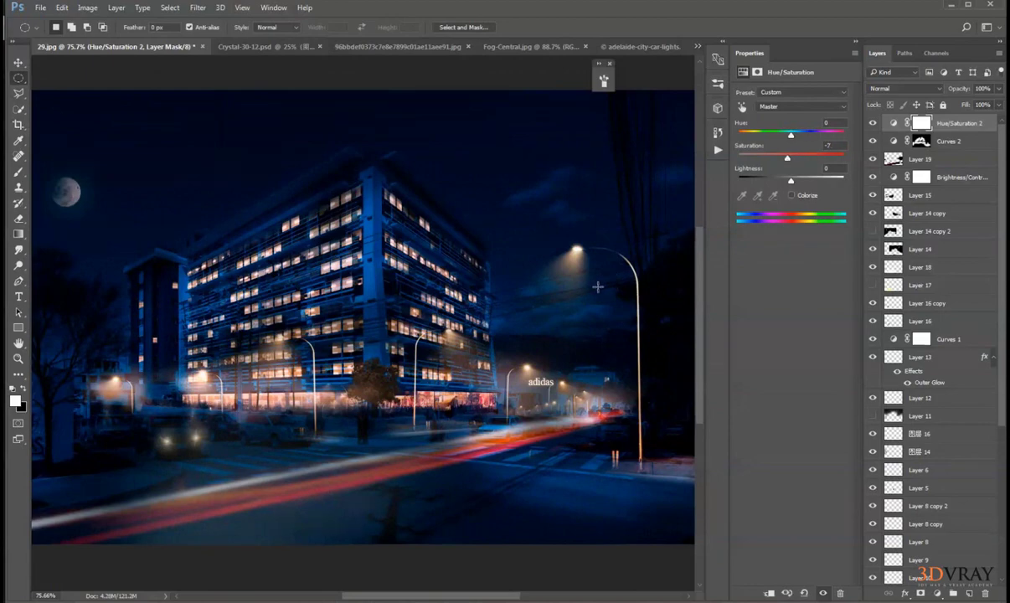
# Tone down the parked cars in front of the building by painting black on the Curves 2 mask at 71% opacity and 35% flow.
pyautogui.scroll(-3, 593, 304)
pyautogui.scroll(4, 604, 363)
pyautogui.scroll(-2, 603, 366)
pyautogui.scroll(1, 603, 366)
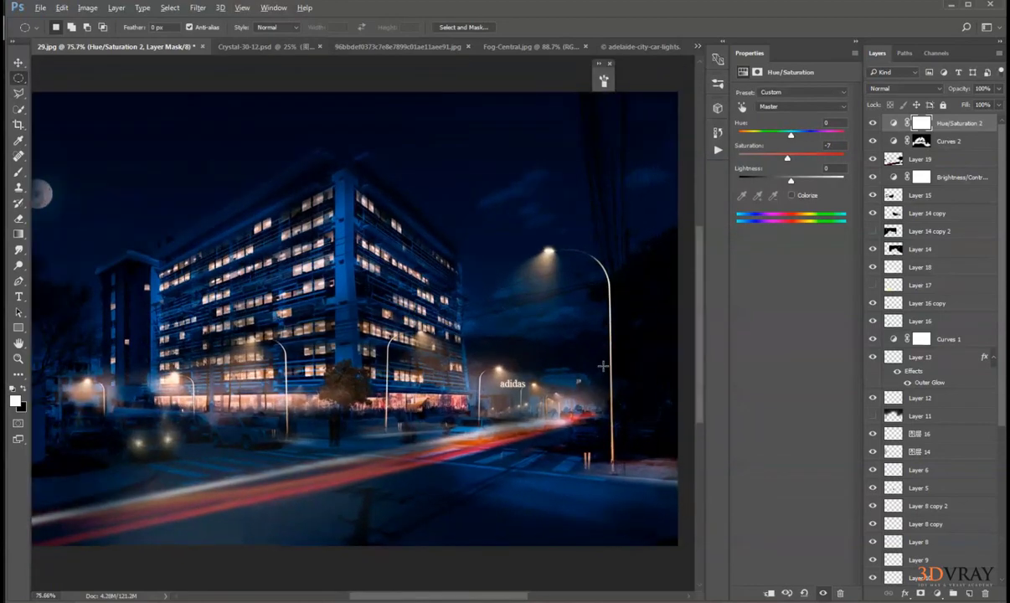
pyautogui.scroll(-1, 603, 366)
pyautogui.scroll(1, 603, 366)
pyautogui.click(921, 141)
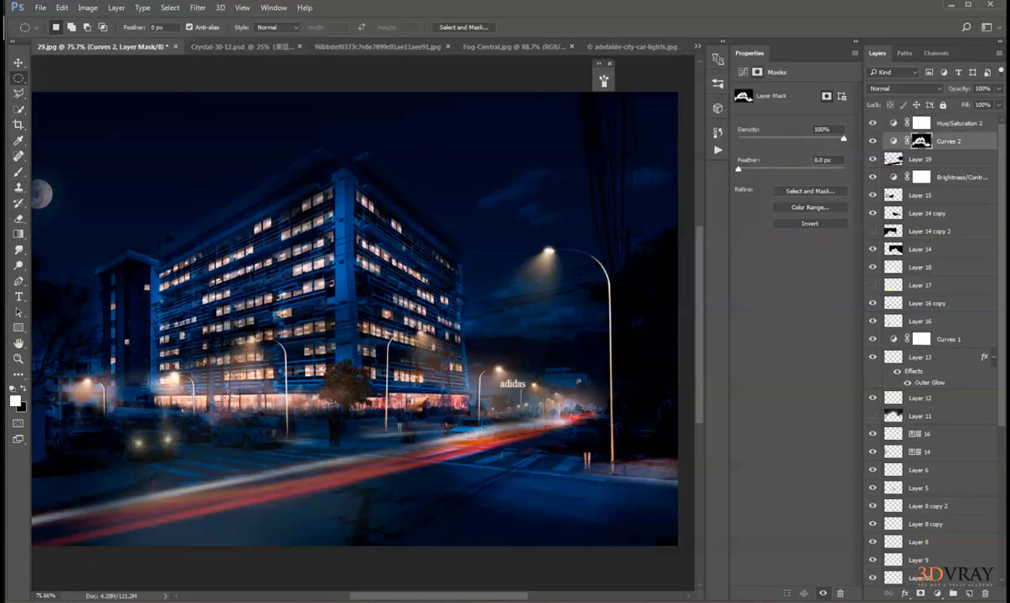
pyautogui.click(18, 172)
pyautogui.press('x')
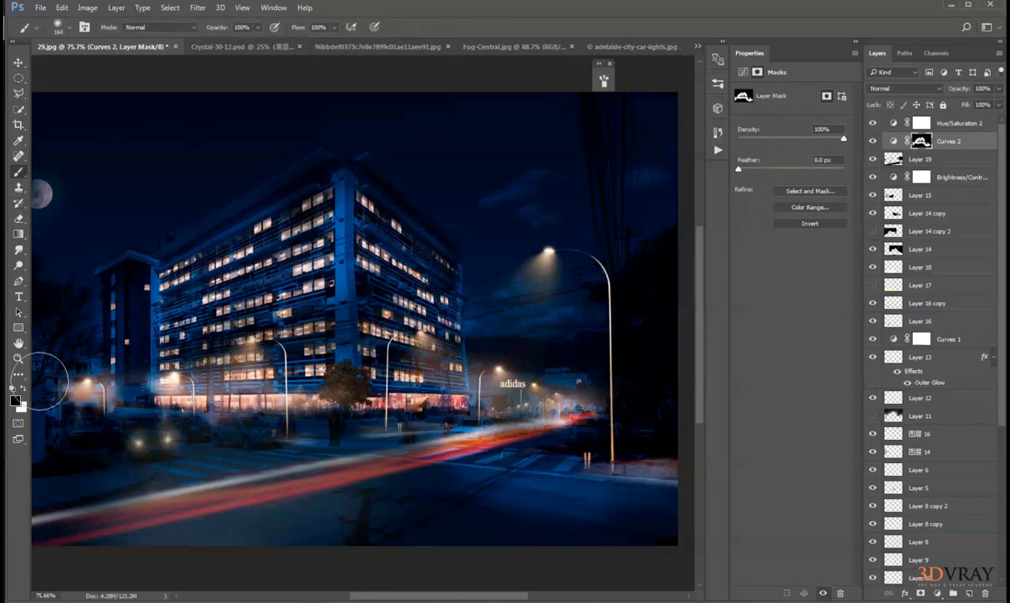
pyautogui.moveTo(299, 28); pyautogui.dragTo(196, 32)
pyautogui.moveTo(275, 425)
pyautogui.mouseDown()
pyautogui.moveTo(189, 404)
pyautogui.moveTo(279, 410)
pyautogui.moveTo(183, 410)
pyautogui.mouseUp()
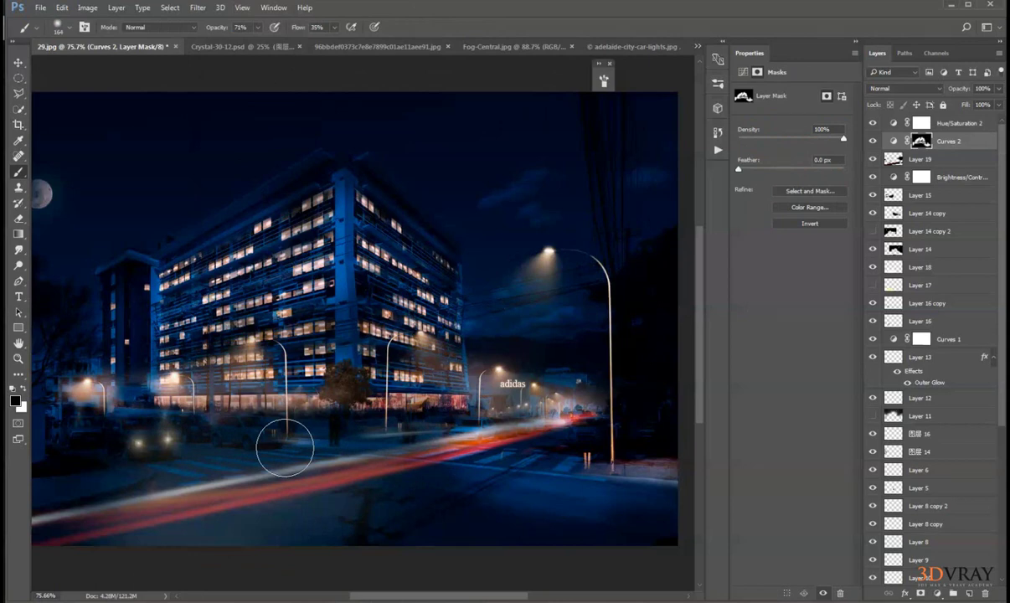
pyautogui.click(18, 62)
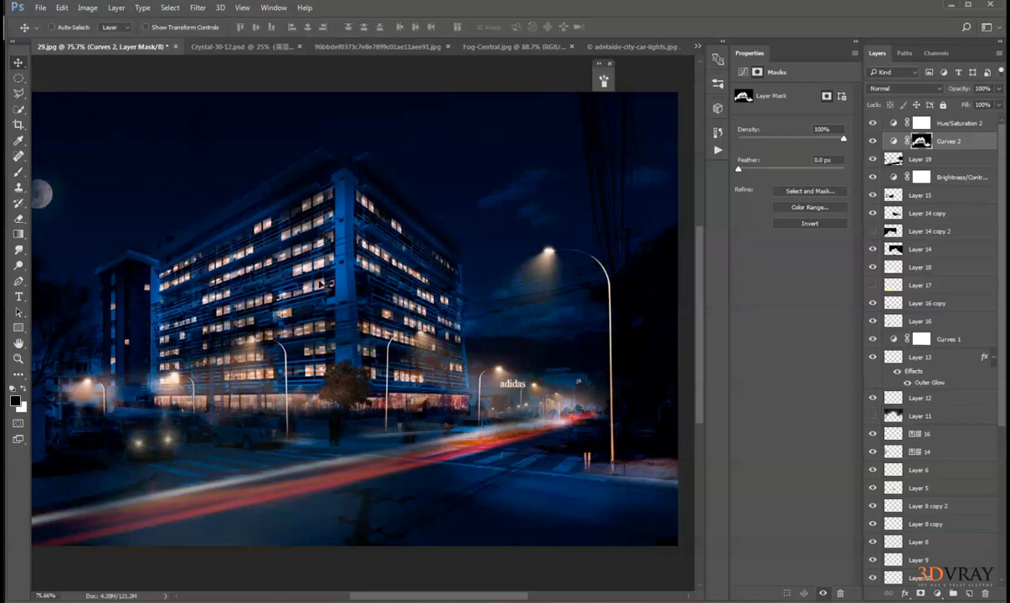
pyautogui.scroll(-3, 306, 309)
pyautogui.scroll(3, 299, 315)
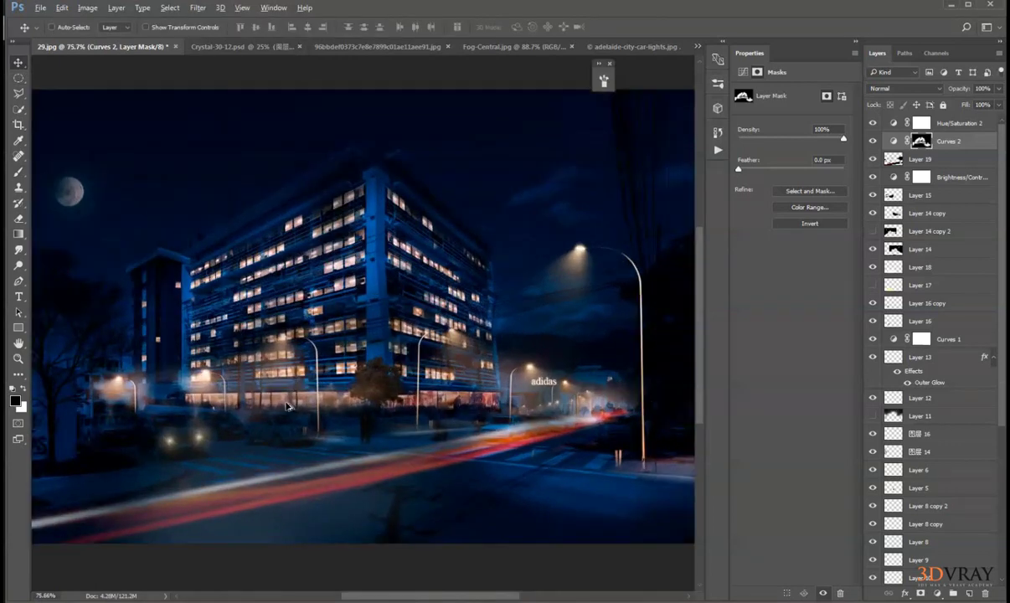